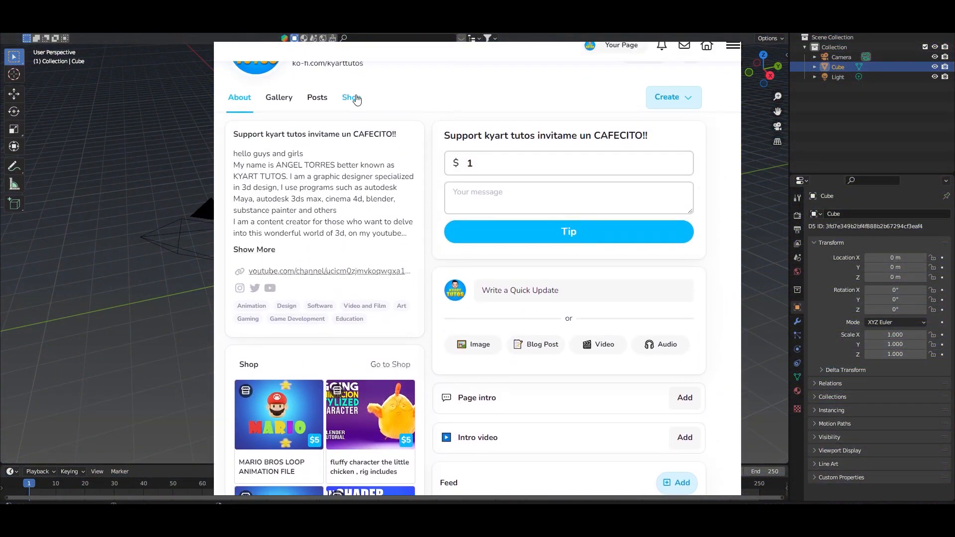
Step: Open the shop section of the Ko-fi creator page
{"action": "left_click", "coordinate": [357, 100]}
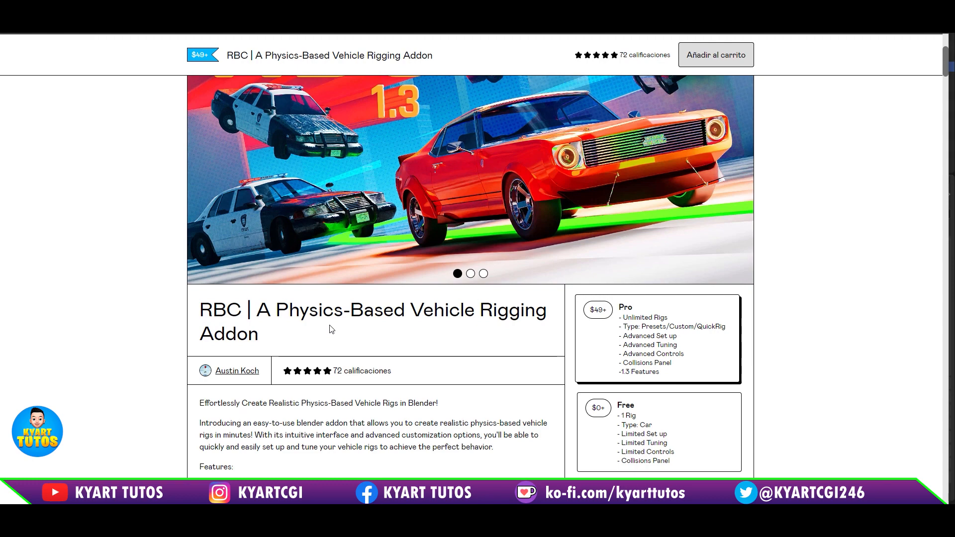
Step: Add the Free variant of the RBC vehicle rigging addon to the cart at a price of 0 and go to the checkout's e-mail field
{"action": "scroll", "coordinate": [349, 317], "scroll_direction": "down", "scroll_amount": 2}
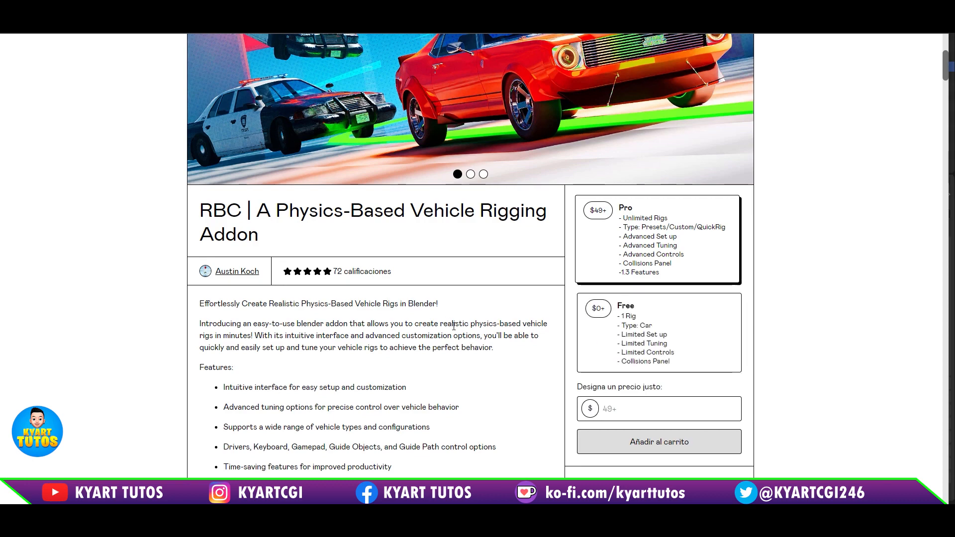
{"action": "scroll", "coordinate": [452, 361], "scroll_direction": "down", "scroll_amount": 3}
{"action": "scroll", "coordinate": [451, 359], "scroll_direction": "up", "scroll_amount": 4}
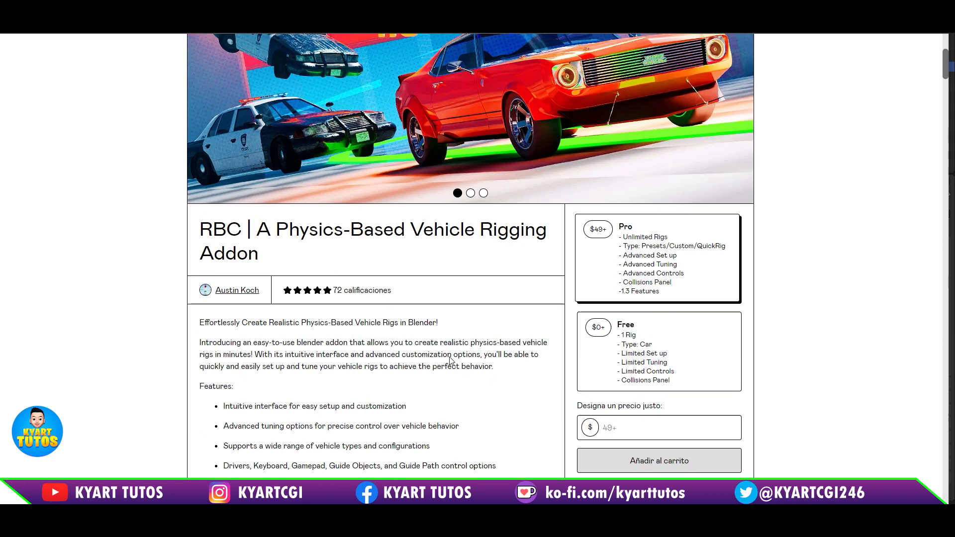
{"action": "scroll", "coordinate": [450, 357], "scroll_direction": "down", "scroll_amount": 2}
{"action": "scroll", "coordinate": [450, 357], "scroll_direction": "down", "scroll_amount": 2}
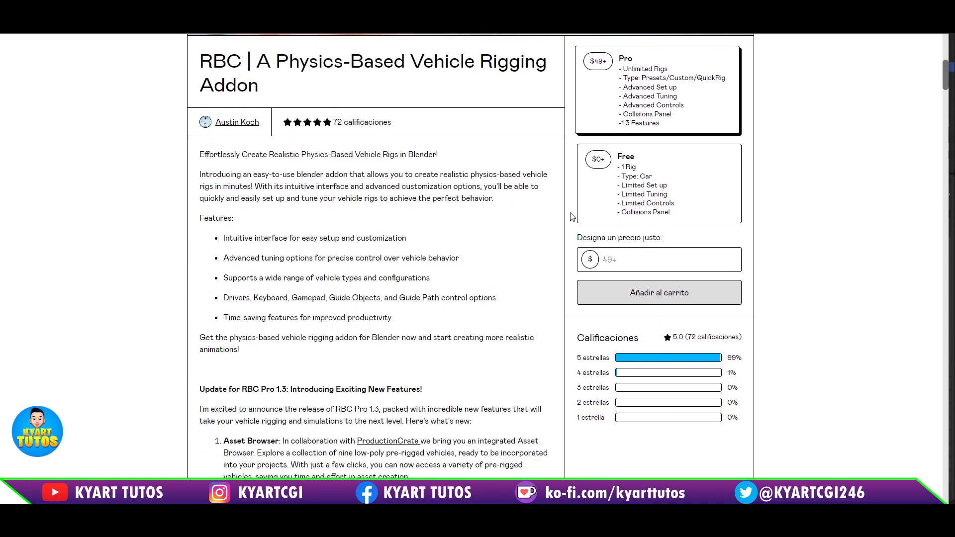
{"action": "left_click", "coordinate": [660, 179]}
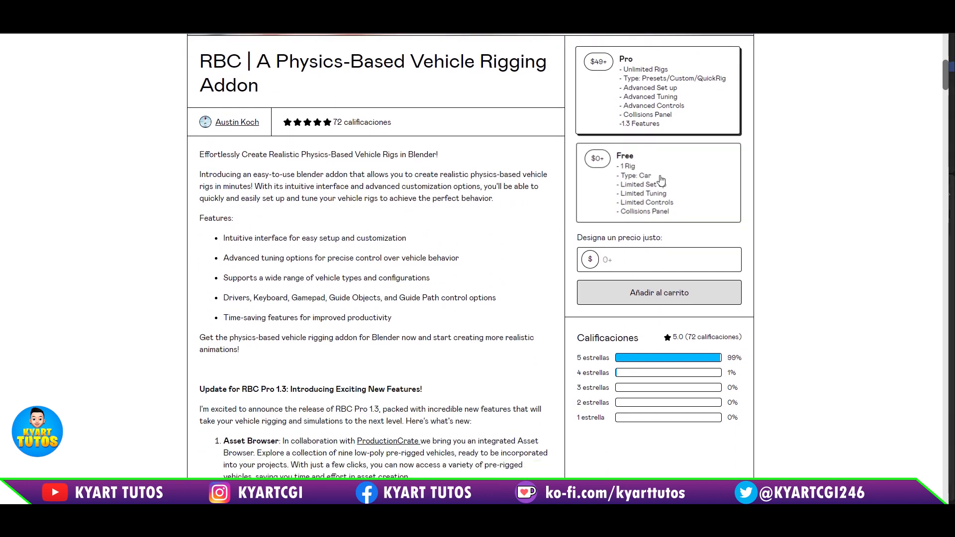
{"action": "left_click", "coordinate": [672, 291]}
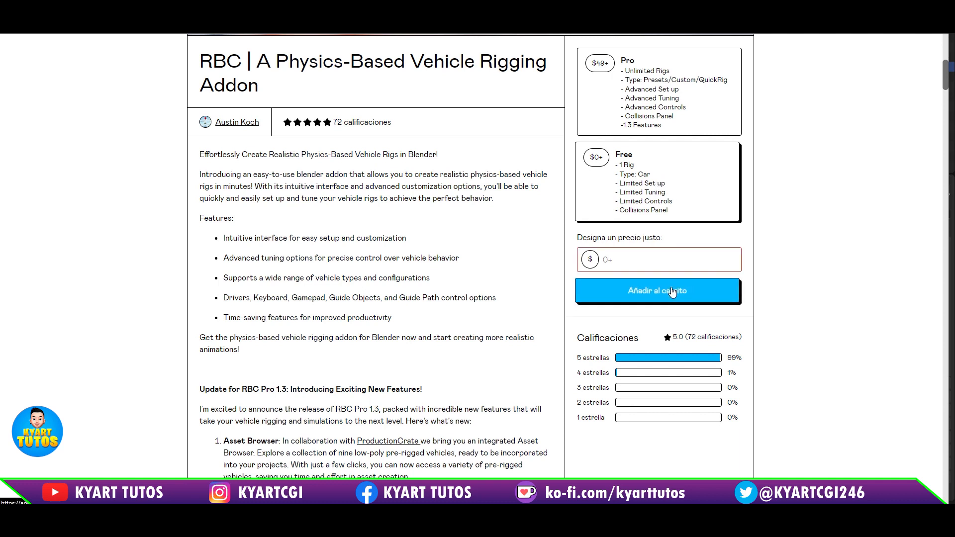
{"action": "left_click", "coordinate": [652, 262]}
{"action": "type", "text": "0"}
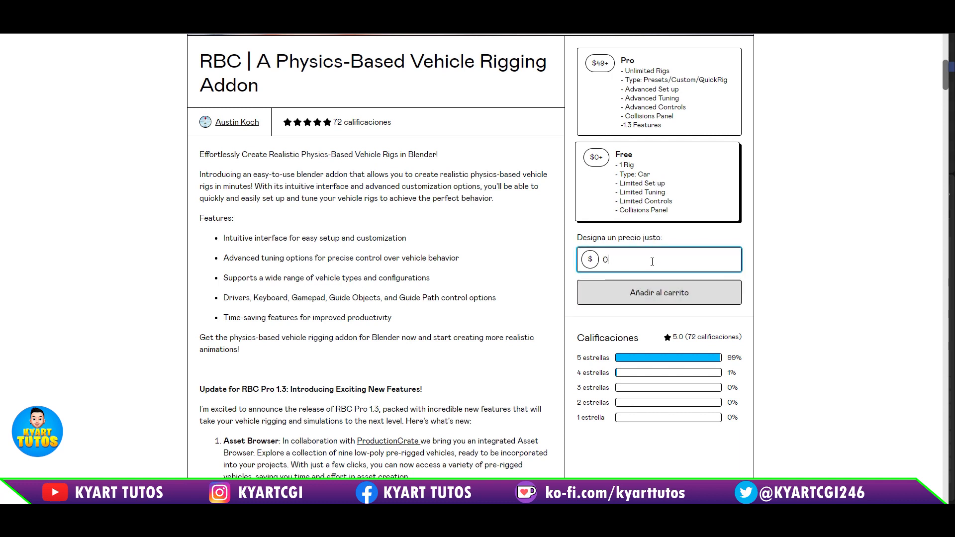
{"action": "left_click", "coordinate": [660, 302]}
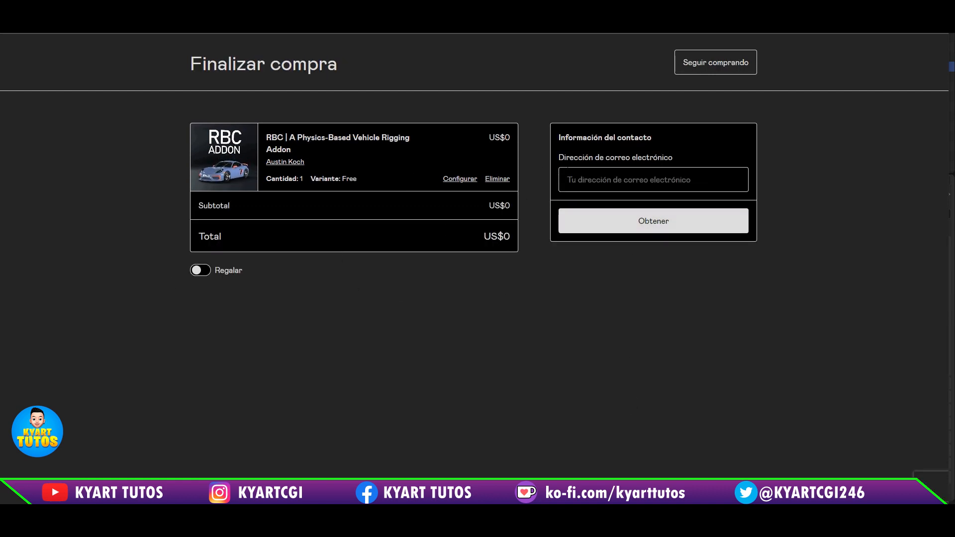
{"action": "left_click", "coordinate": [617, 180]}
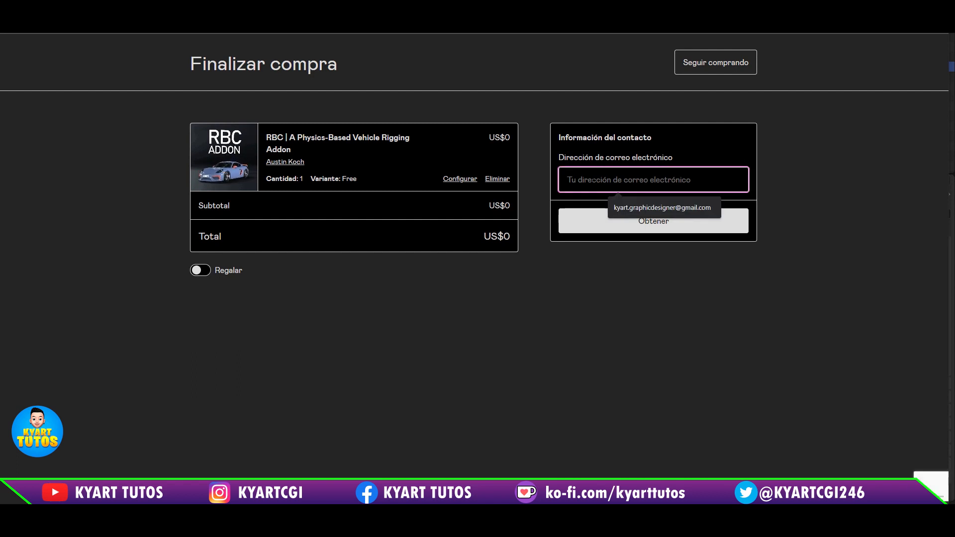
{"action": "left_click", "coordinate": [618, 300]}
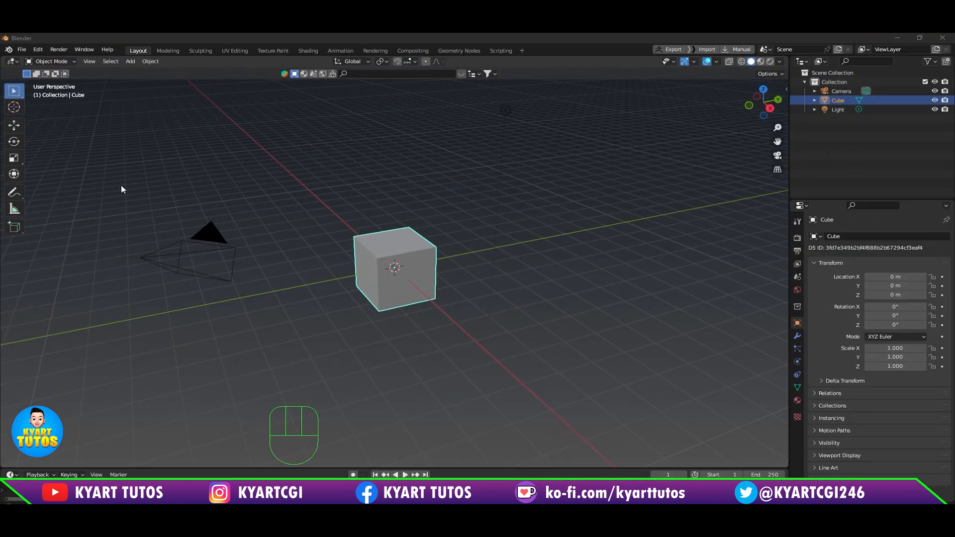
Step: Switch to Blender and install the add-on file RBC Addon 1.2.2 Free.zip from the car RIG folder inside ADDONS
{"action": "left_click", "coordinate": [42, 50]}
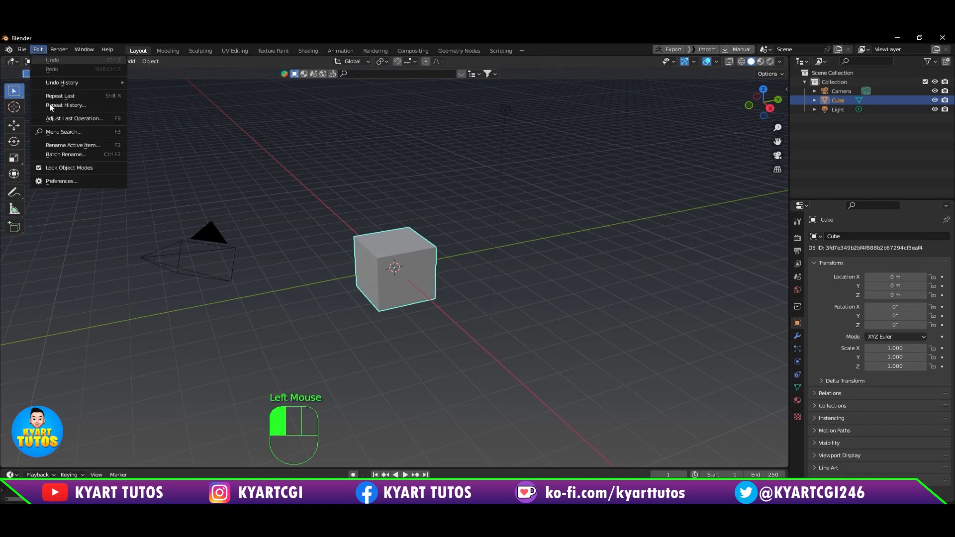
{"action": "left_click", "coordinate": [72, 181]}
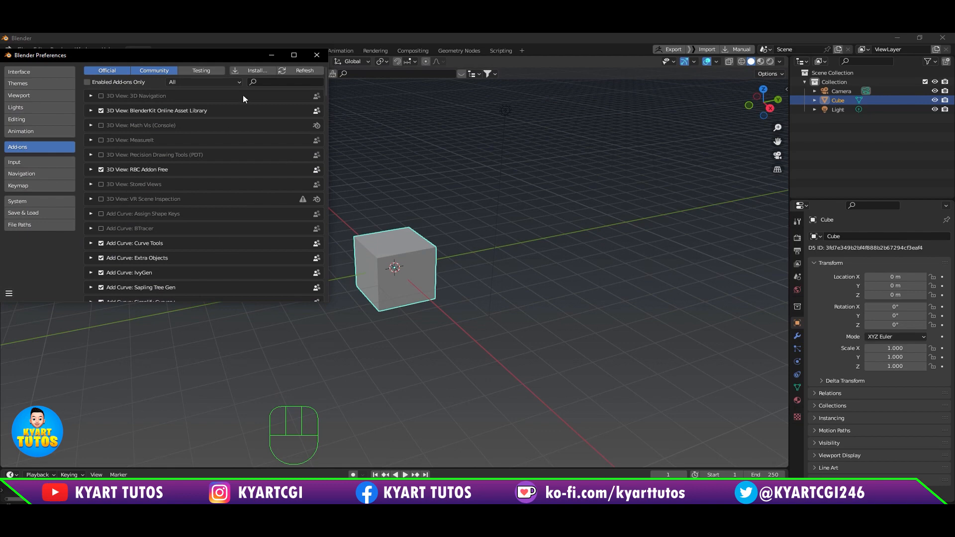
{"action": "left_click", "coordinate": [249, 70]}
{"action": "double_click", "coordinate": [35, 239]}
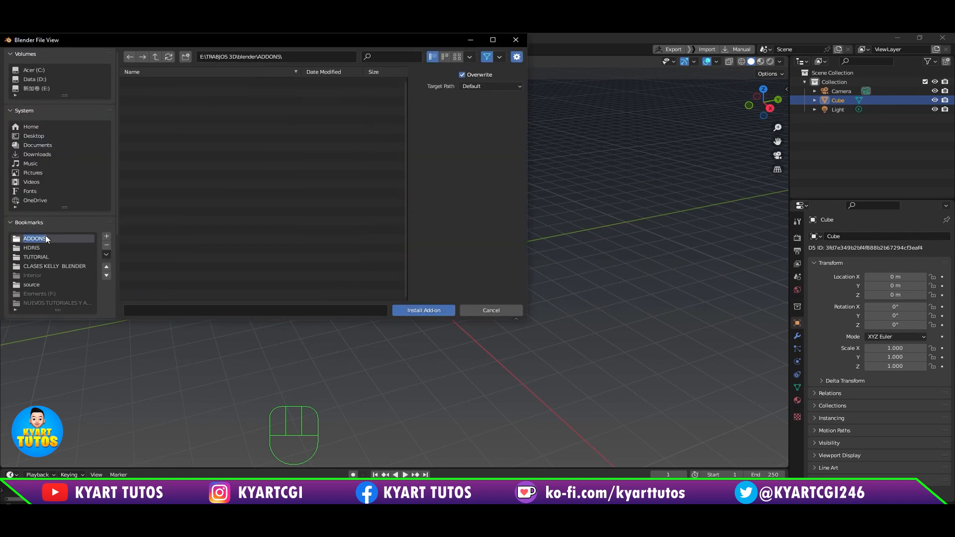
{"action": "left_click", "coordinate": [209, 110]}
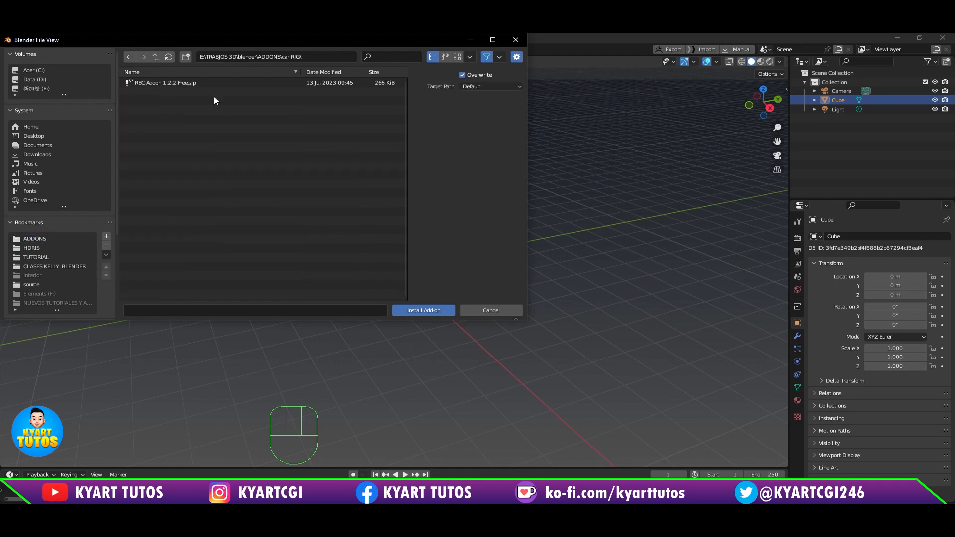
{"action": "left_click", "coordinate": [204, 83]}
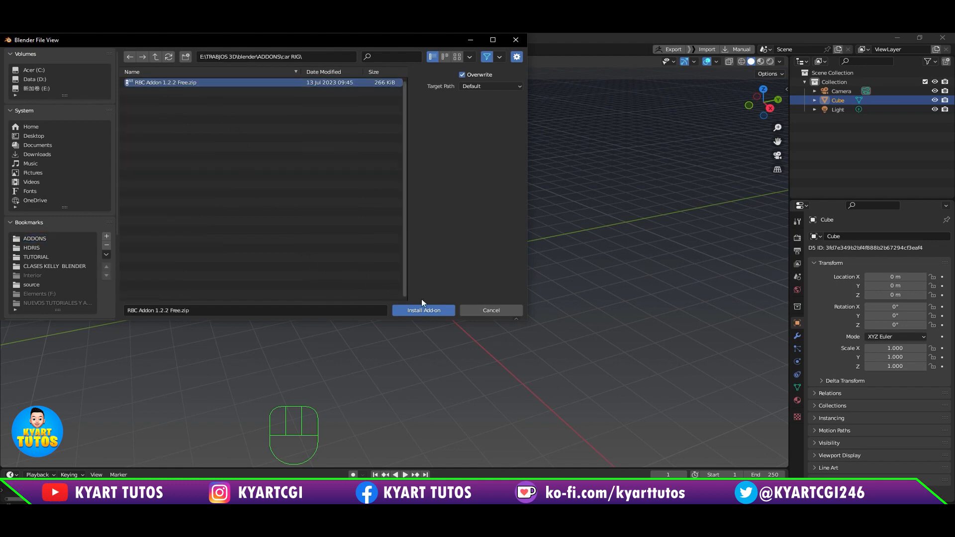
{"action": "left_click", "coordinate": [433, 310]}
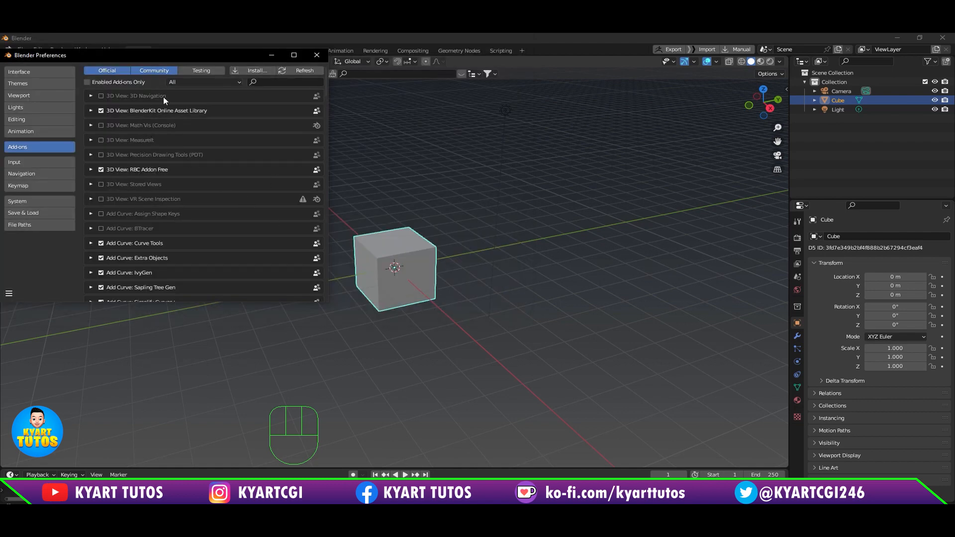
Step: Filter the add-ons list by "rbc", save the preferences and close the preferences window
{"action": "left_click", "coordinate": [263, 81]}
{"action": "type", "text": "rbc"}
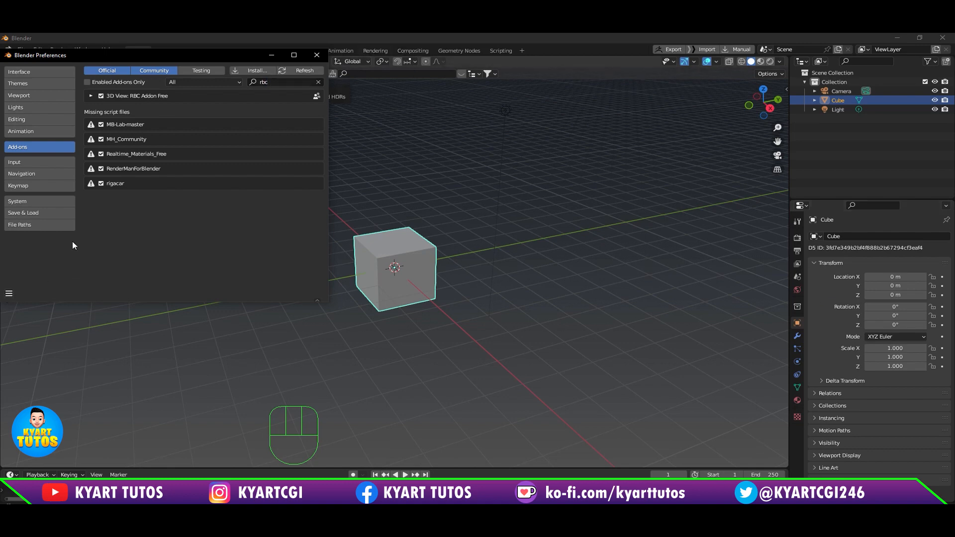
{"action": "left_click", "coordinate": [9, 293]}
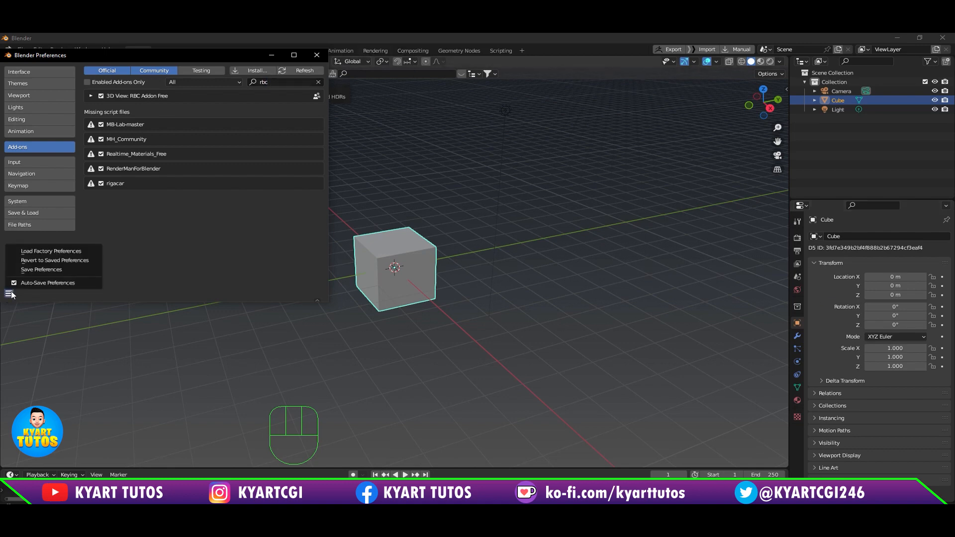
{"action": "left_click", "coordinate": [9, 293]}
{"action": "left_click", "coordinate": [54, 269]}
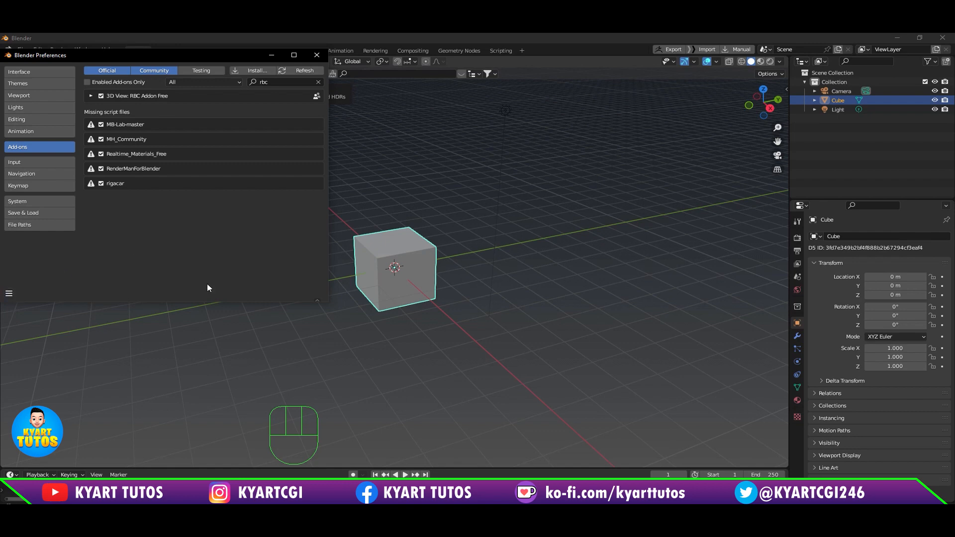
{"action": "left_click", "coordinate": [317, 55]}
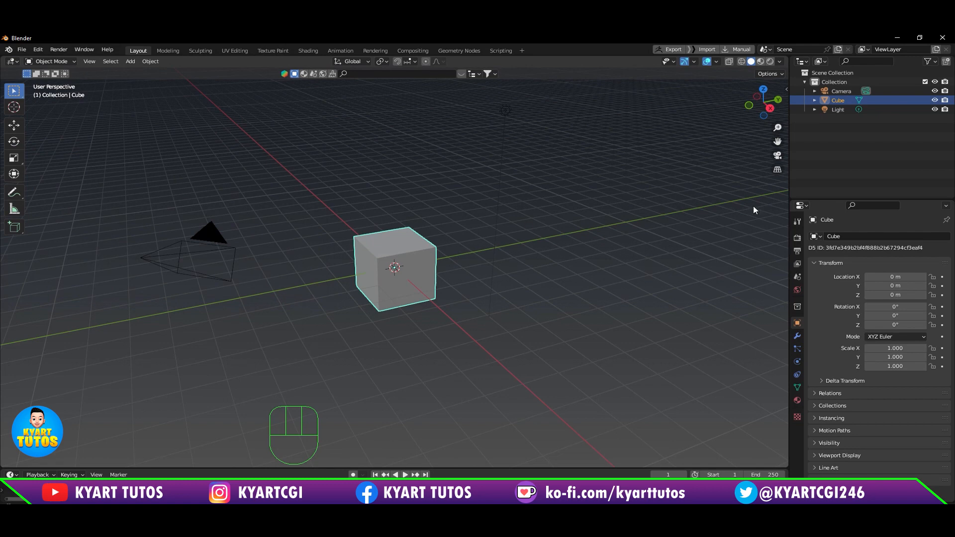
Step: Show the 3D viewport sidebar and bring up the RBC add-on's controls
{"action": "key", "text": "n"}
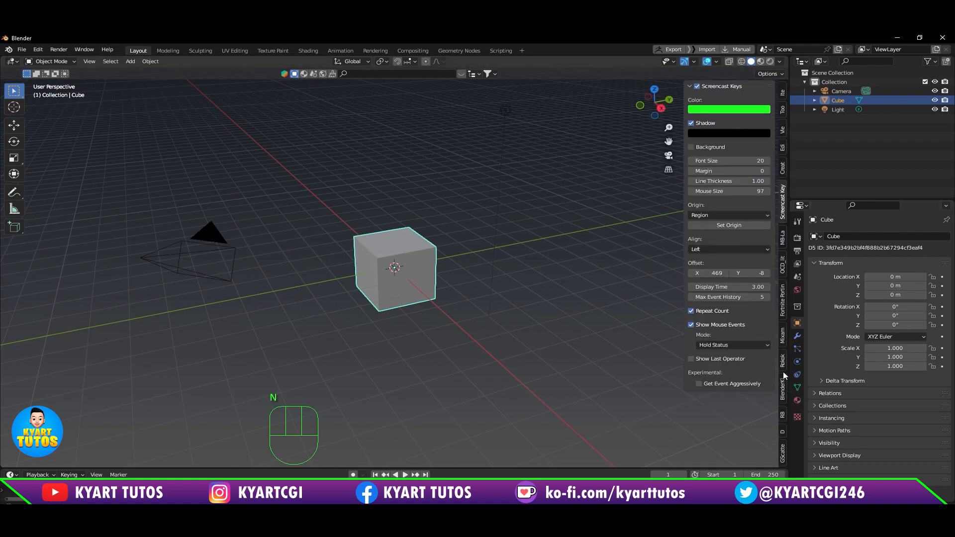
{"action": "left_click", "coordinate": [782, 214]}
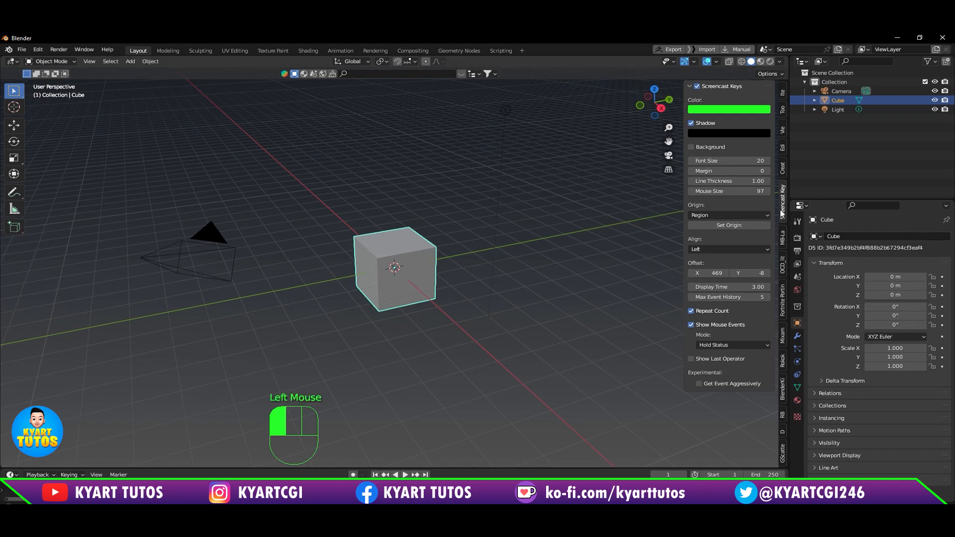
{"action": "left_click", "coordinate": [783, 213]}
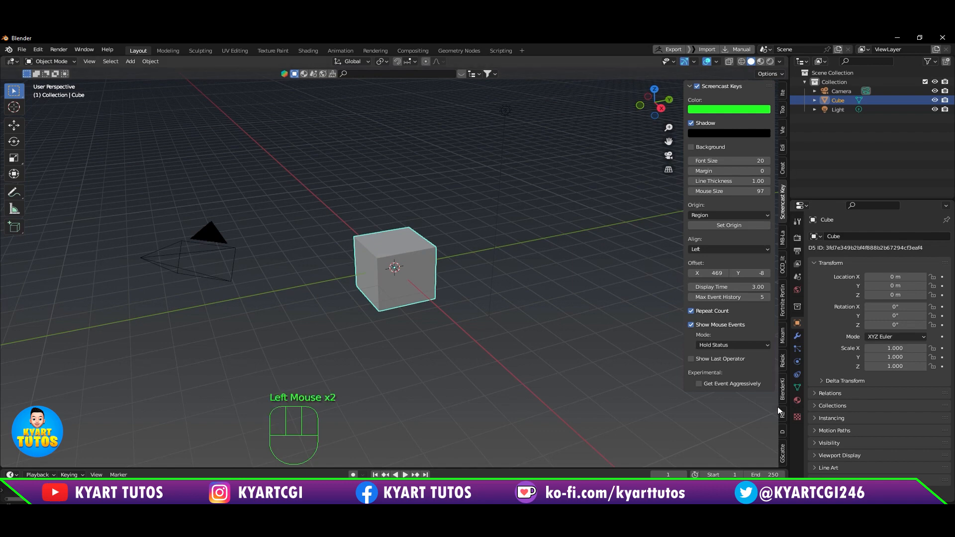
{"action": "scroll", "coordinate": [787, 427], "scroll_direction": "down", "scroll_amount": 1}
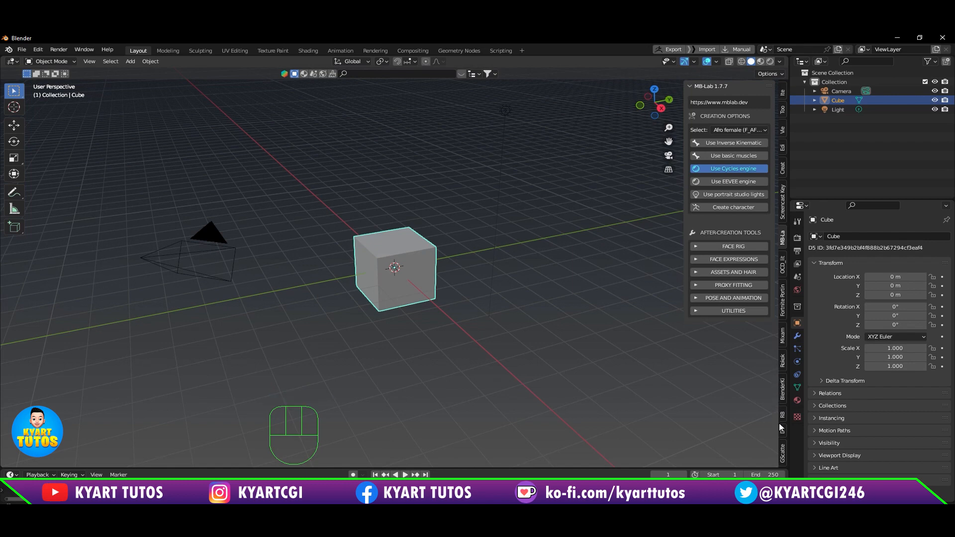
{"action": "left_click", "coordinate": [783, 415]}
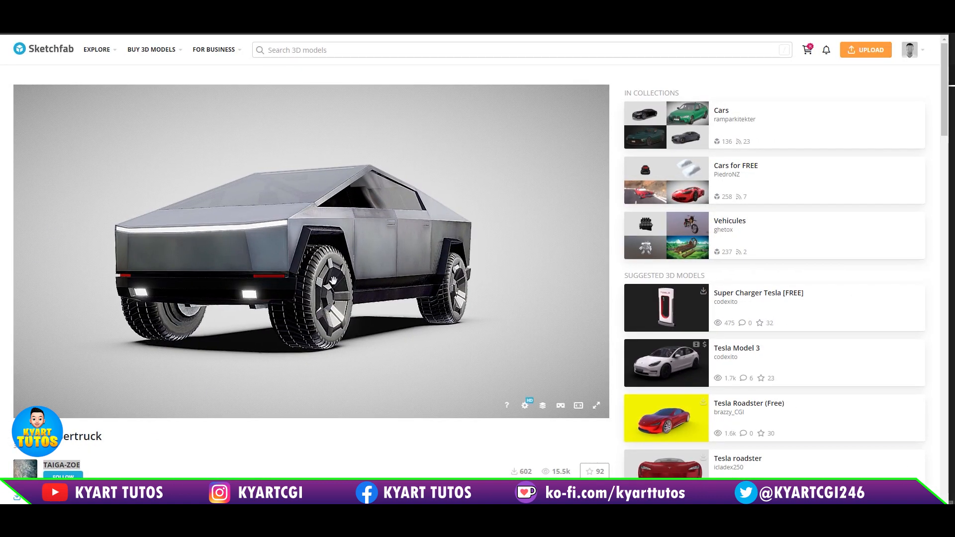
Step: Switch to Sketchfab and examine the Tesla Cybertruck model from several angles along with its page details
{"action": "mouse_move", "coordinate": [369, 259]}
{"action": "left_mouse_down"}
{"action": "mouse_move", "coordinate": [324, 298]}
{"action": "mouse_move", "coordinate": [355, 288]}
{"action": "mouse_move", "coordinate": [367, 253]}
{"action": "left_mouse_up"}
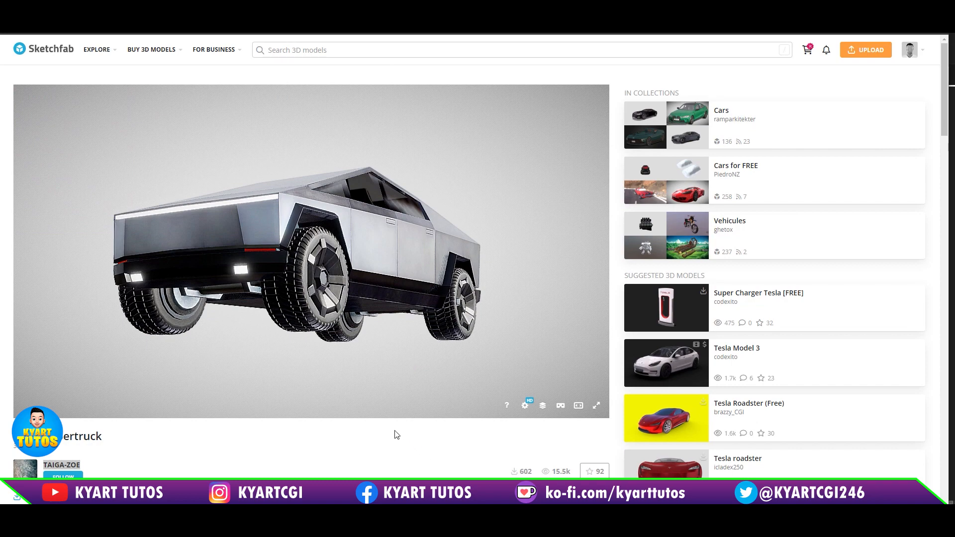
{"action": "scroll", "coordinate": [358, 453], "scroll_direction": "down", "scroll_amount": 3}
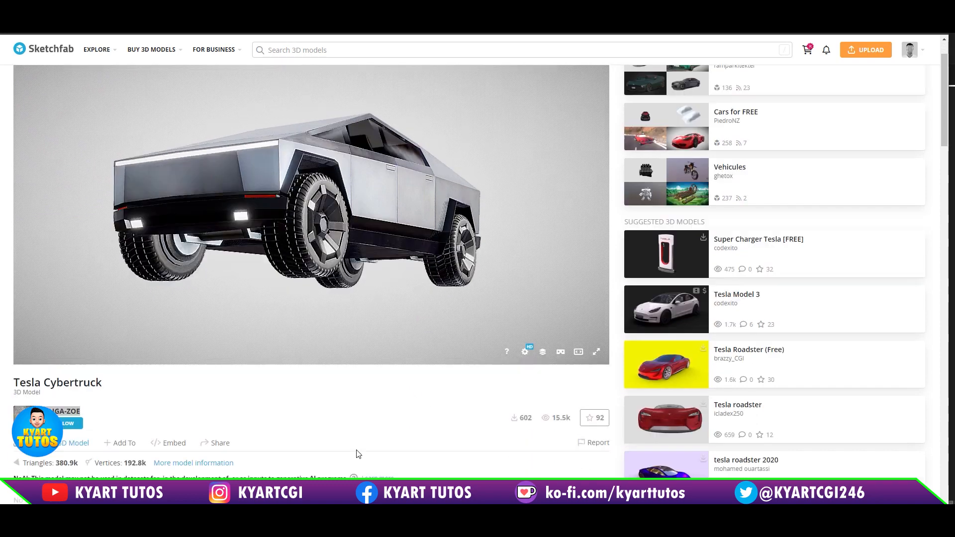
{"action": "scroll", "coordinate": [386, 310], "scroll_direction": "up", "scroll_amount": 1}
{"action": "scroll", "coordinate": [380, 304], "scroll_direction": "up", "scroll_amount": 1}
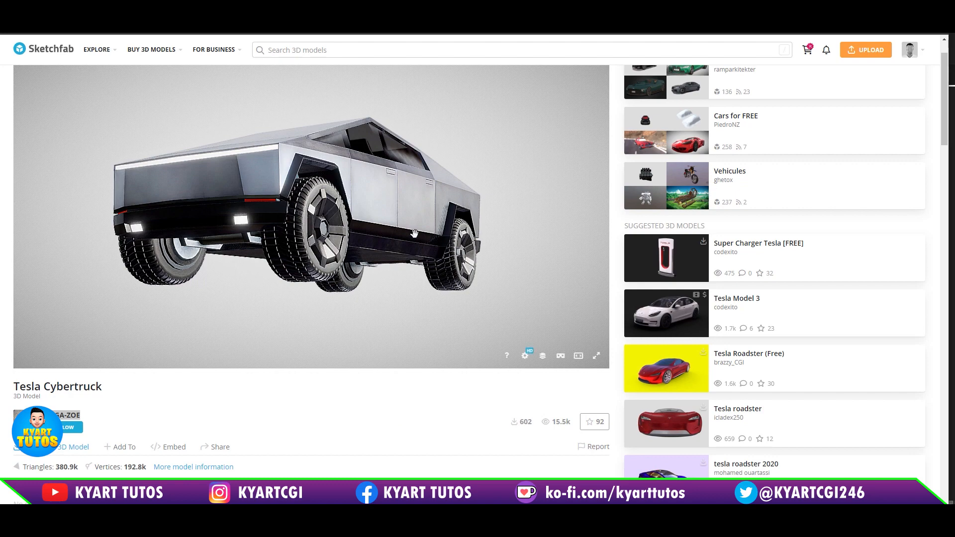
{"action": "left_click_drag", "start_coordinate": [415, 234], "coordinate": [421, 267]}
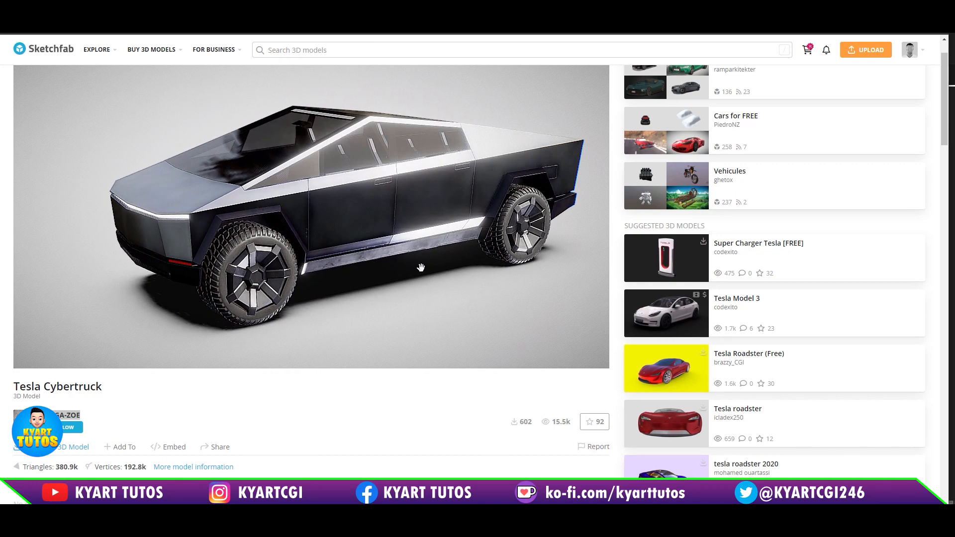
{"action": "left_click", "coordinate": [422, 427]}
{"action": "left_click_drag", "start_coordinate": [412, 276], "coordinate": [424, 266]}
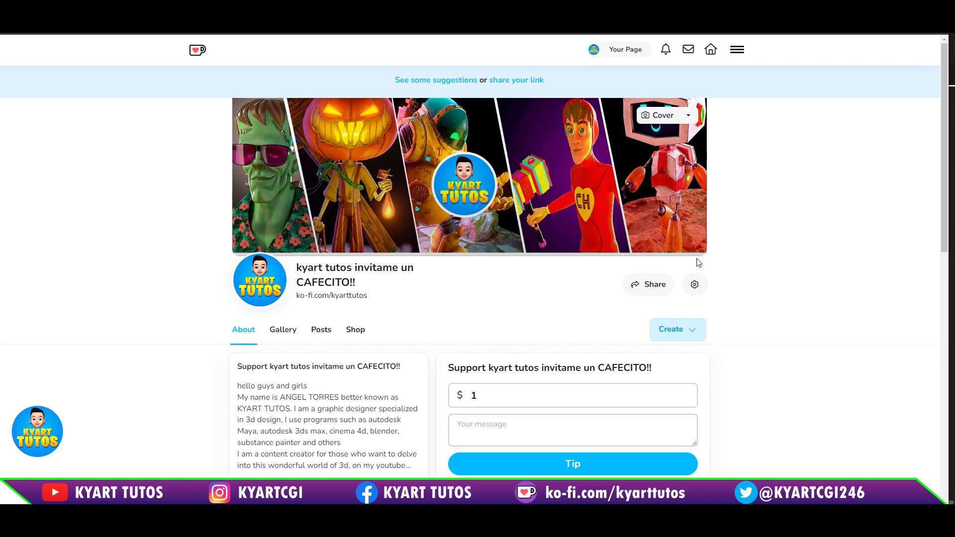
Step: Switch to the Ko-fi creator page and open the free Tesla Cybertruck product from its shop
{"action": "scroll", "coordinate": [732, 266], "scroll_direction": "down", "scroll_amount": 2}
{"action": "scroll", "coordinate": [732, 266], "scroll_direction": "down", "scroll_amount": 2}
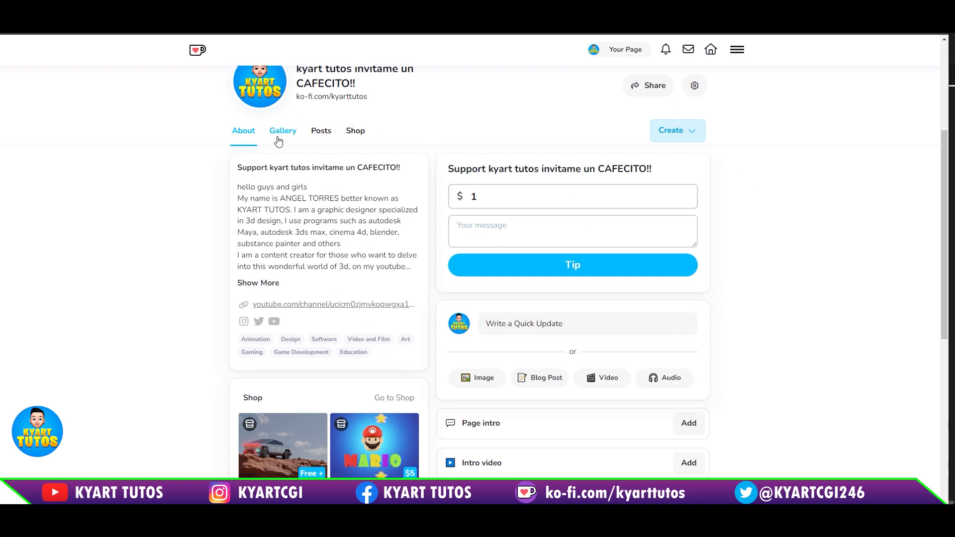
{"action": "scroll", "coordinate": [288, 375], "scroll_direction": "down", "scroll_amount": 3}
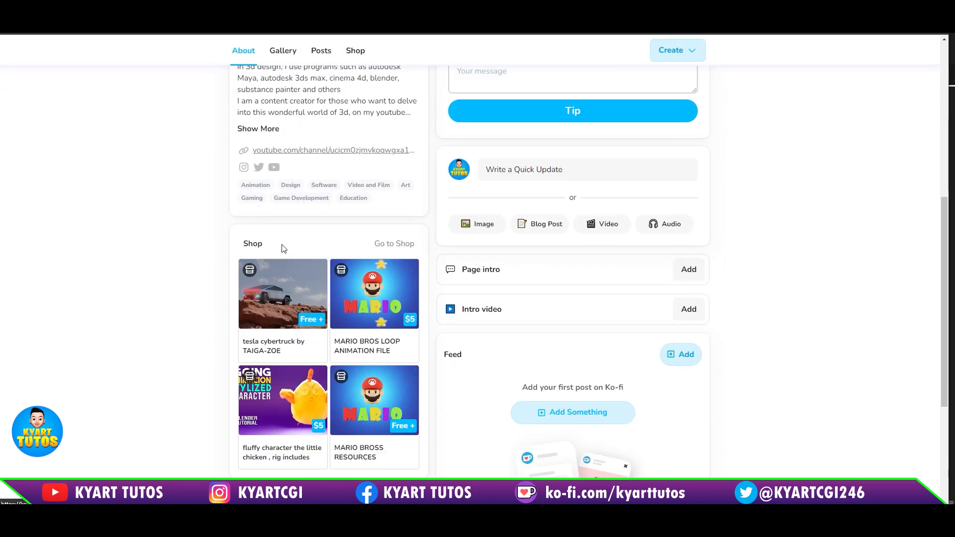
{"action": "left_click", "coordinate": [402, 243]}
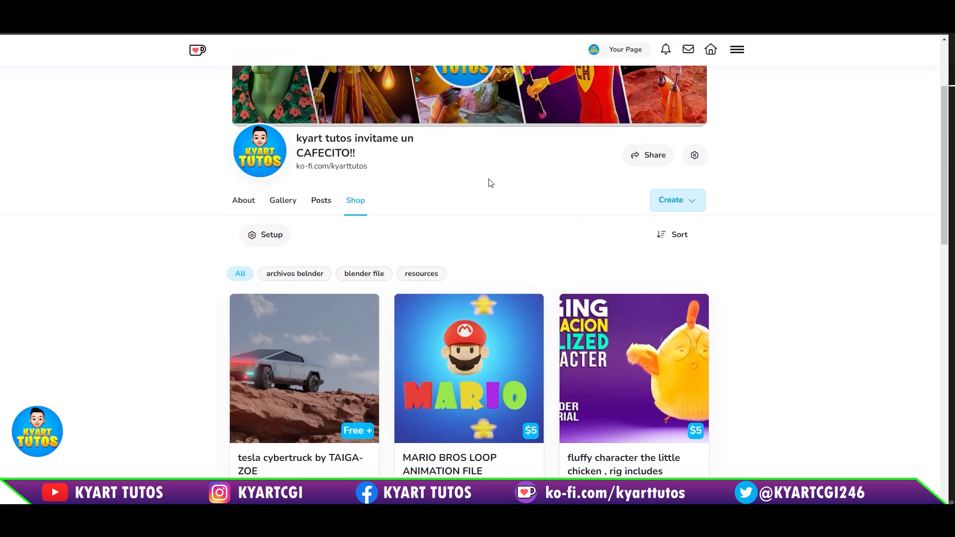
{"action": "scroll", "coordinate": [219, 264], "scroll_direction": "down", "scroll_amount": 4}
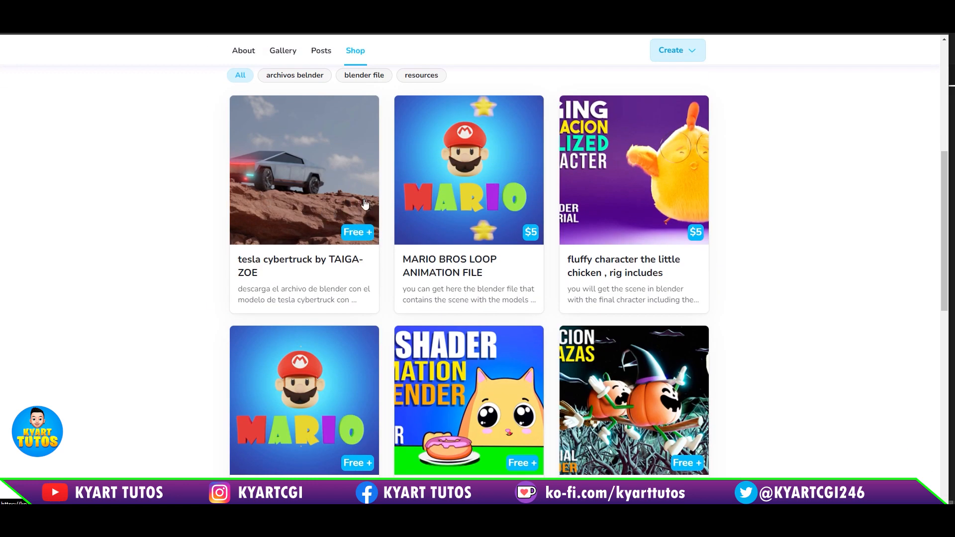
{"action": "left_click", "coordinate": [346, 197]}
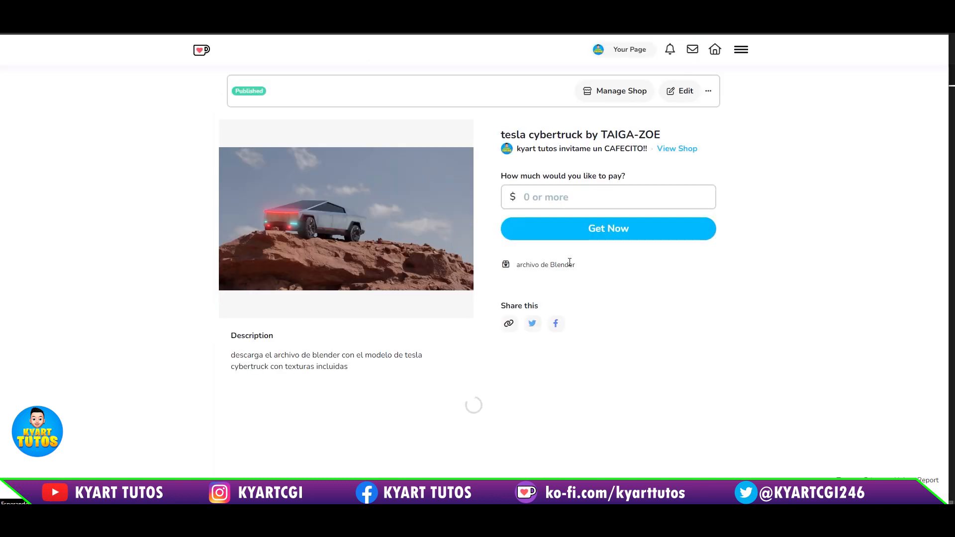
Step: Enter 0 as the amount to pay for the Tesla Cybertruck product
{"action": "left_click", "coordinate": [566, 192]}
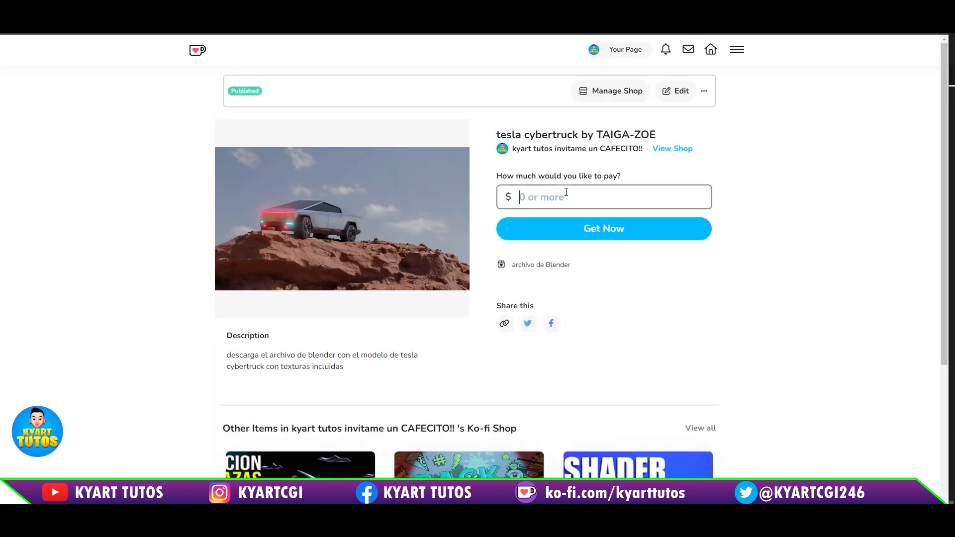
{"action": "type", "text": "0"}
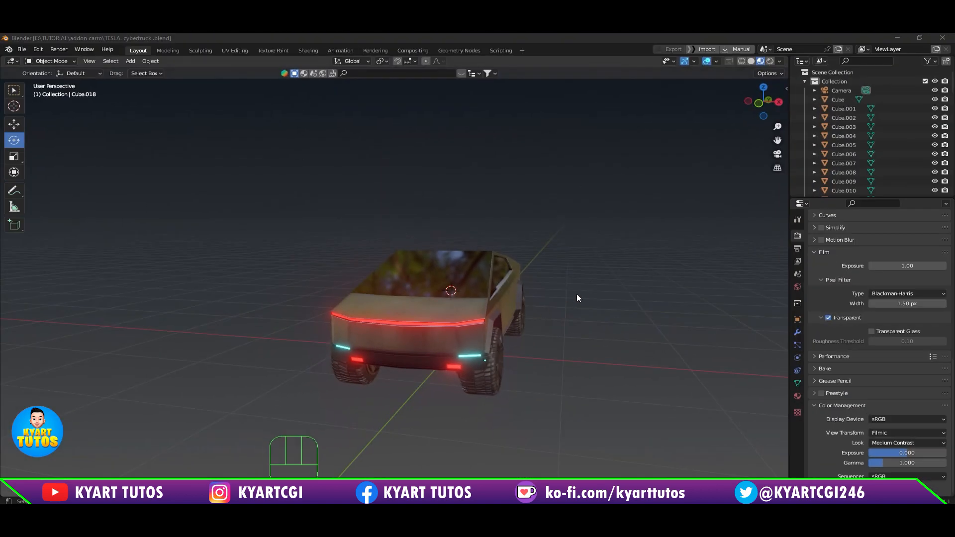
Step: Switch to Blender and examine the Tesla Cybertruck model in the viewport from several angles
{"action": "middle_click_drag", "start_coordinate": [577, 298], "coordinate": [515, 306]}
{"action": "middle_click_drag", "start_coordinate": [546, 373], "coordinate": [615, 365]}
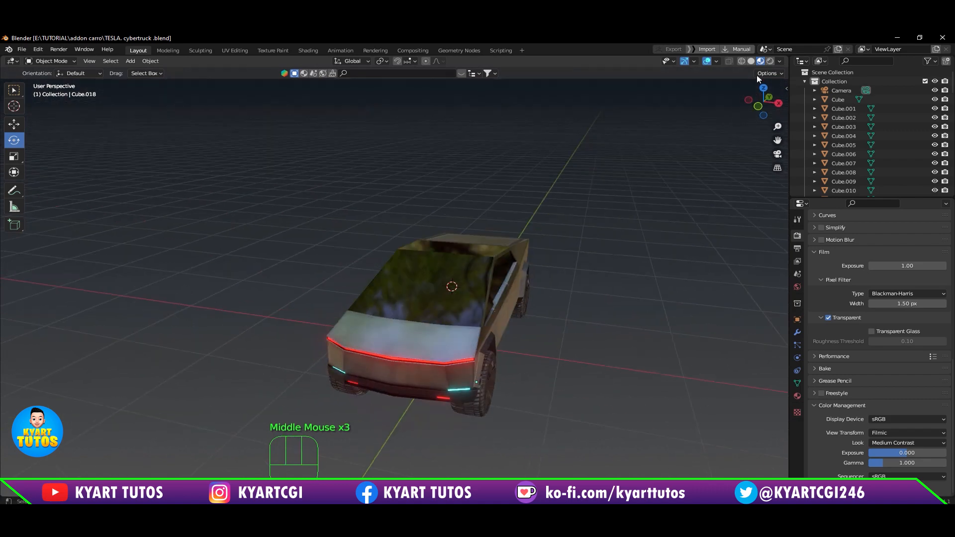
{"action": "middle_click_drag", "start_coordinate": [568, 287], "coordinate": [521, 329], "text": "shift"}
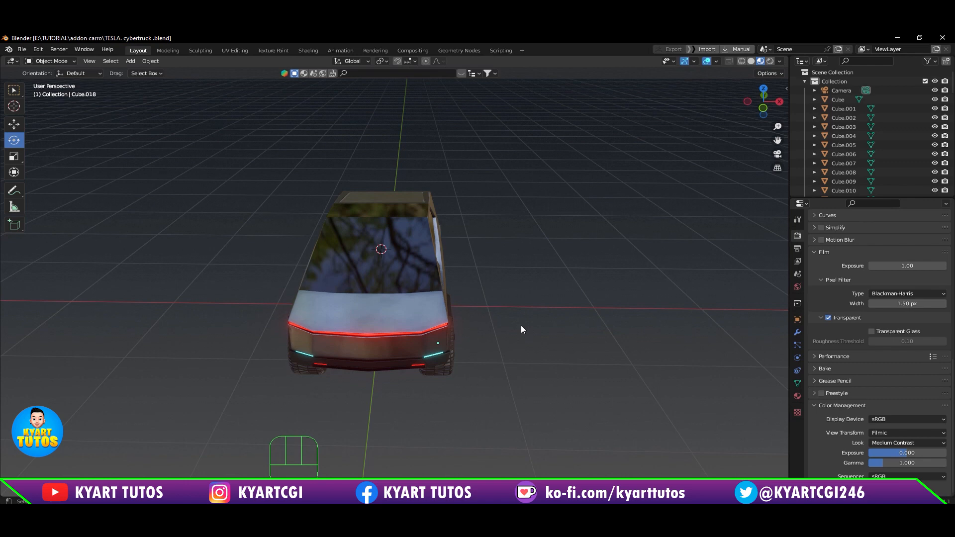
{"action": "middle_click_drag", "start_coordinate": [538, 305], "coordinate": [520, 276]}
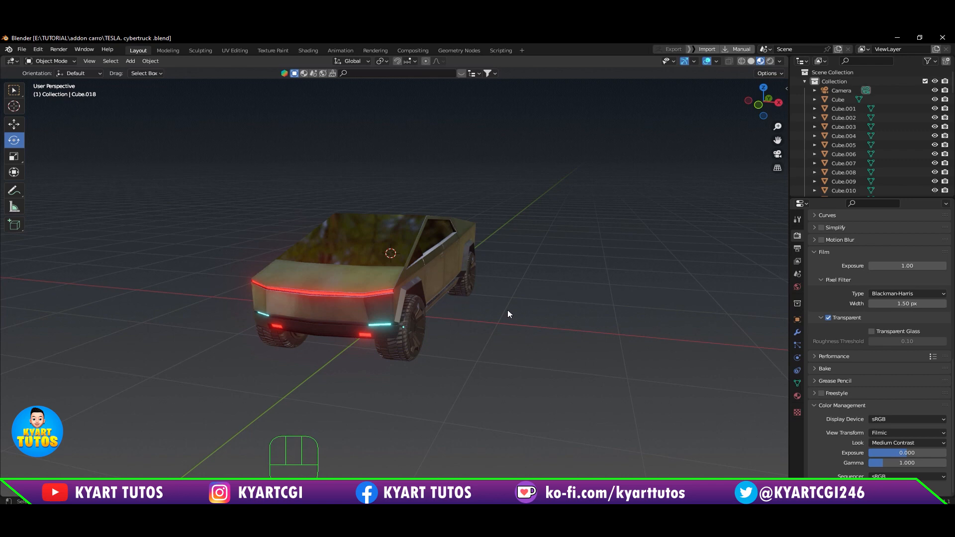
{"action": "middle_click_drag", "start_coordinate": [490, 327], "coordinate": [492, 321]}
Step: Check the truck's orientation against the axes in the front, right and top orthographic views
{"action": "key", "text": "KP_1"}
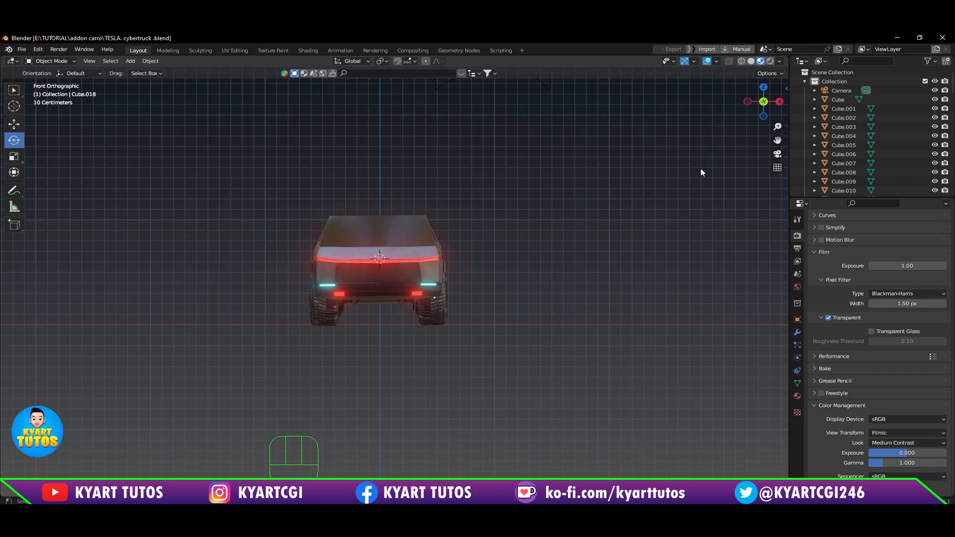
{"action": "key", "text": "KP_1"}
{"action": "middle_click_drag", "start_coordinate": [565, 258], "coordinate": [434, 310]}
{"action": "key", "text": "KP_1"}
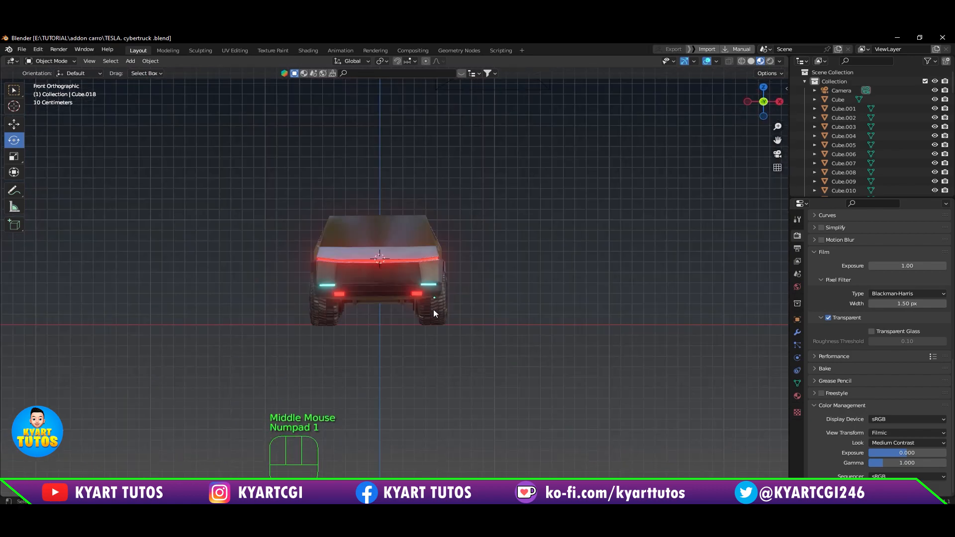
{"action": "middle_click_drag", "start_coordinate": [587, 265], "coordinate": [550, 326]}
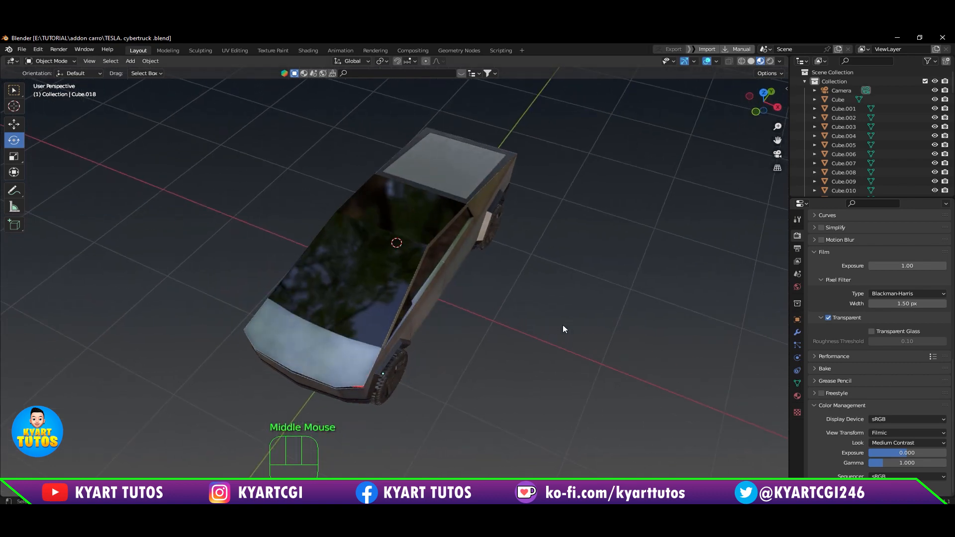
{"action": "key", "text": "KP_1"}
{"action": "key", "text": "KP_3"}
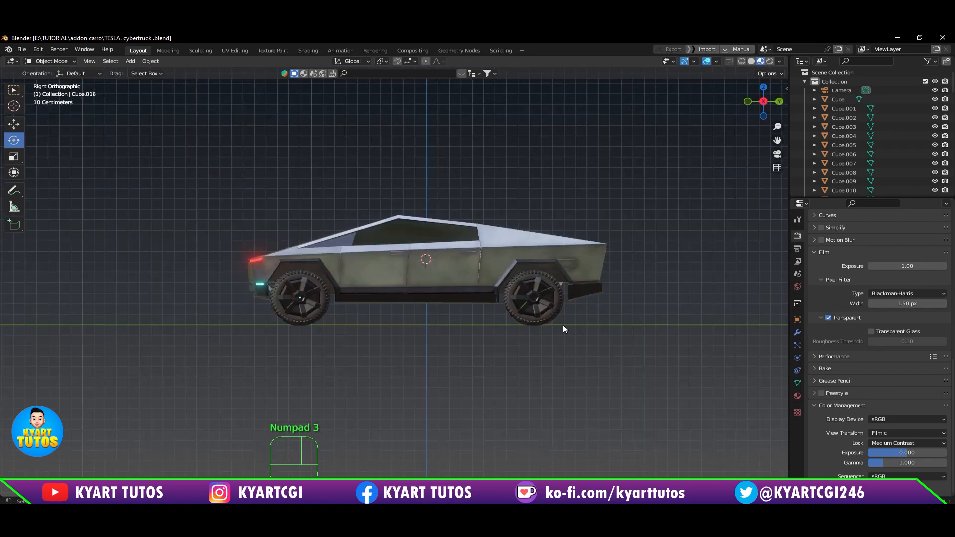
{"action": "key", "text": "KP_7"}
{"action": "key", "text": "KP_1"}
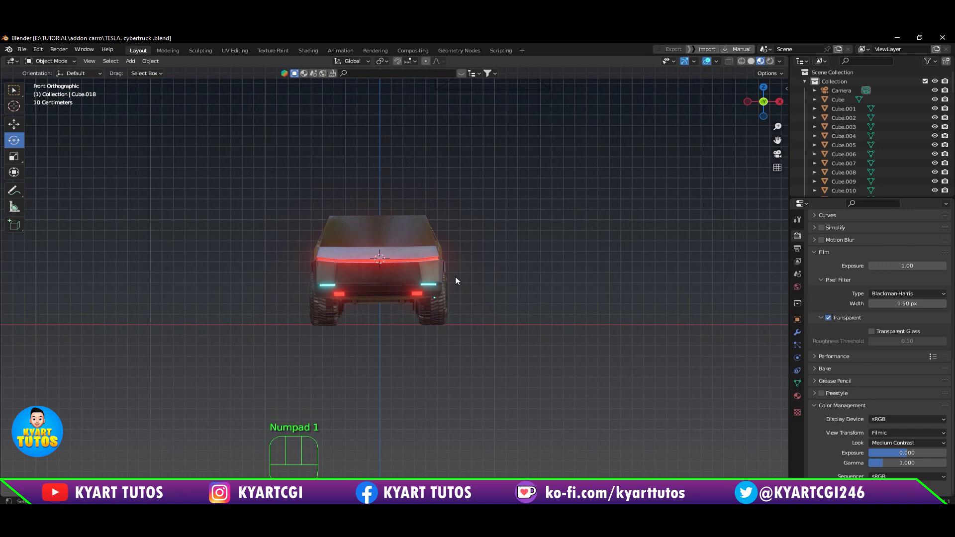
{"action": "middle_click_drag", "start_coordinate": [455, 280], "coordinate": [409, 295]}
{"action": "scroll", "coordinate": [407, 293], "scroll_direction": "down", "scroll_amount": 2}
{"action": "scroll", "coordinate": [401, 294], "scroll_direction": "up", "scroll_amount": 3}
{"action": "scroll", "coordinate": [402, 294], "scroll_direction": "up", "scroll_amount": 1}
{"action": "scroll", "coordinate": [409, 295], "scroll_direction": "down", "scroll_amount": 2}
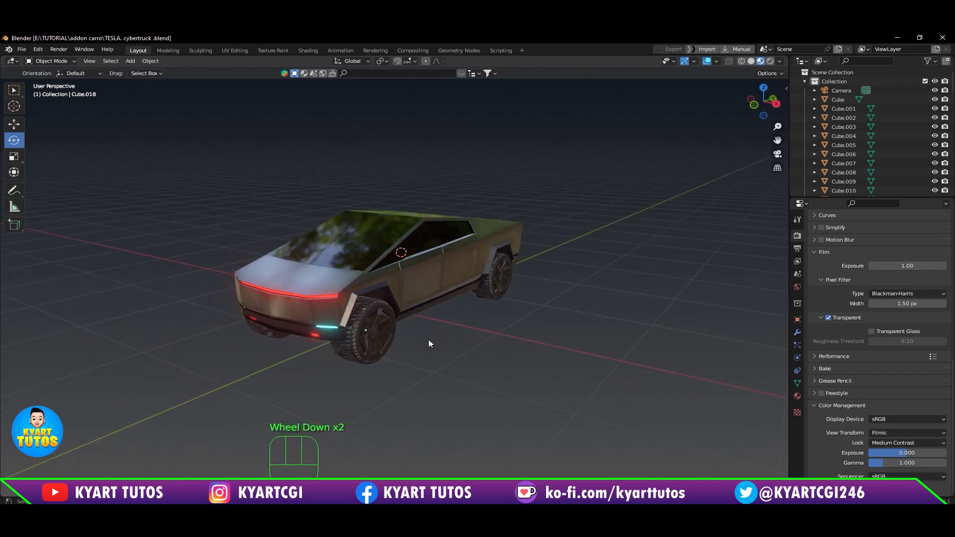
{"action": "mouse_move", "coordinate": [428, 340]}
{"action": "middle_mouse_down"}
{"action": "mouse_move", "coordinate": [435, 321]}
{"action": "mouse_move", "coordinate": [446, 321]}
{"action": "mouse_move", "coordinate": [444, 345]}
{"action": "mouse_move", "coordinate": [419, 340]}
{"action": "middle_mouse_up"}
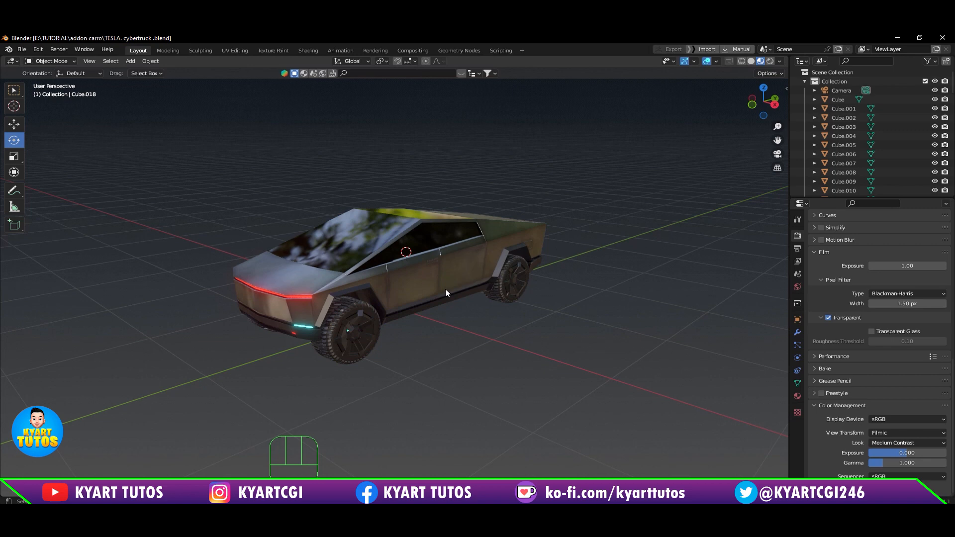
{"action": "middle_click_drag", "start_coordinate": [394, 365], "coordinate": [456, 323]}
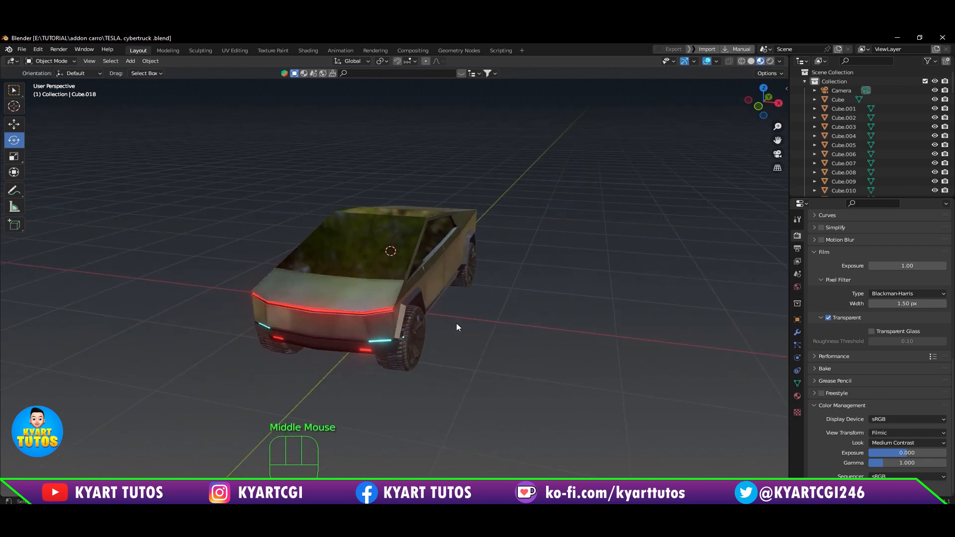
Step: Inspect the truck's underside by selecting individual parts, including the front axle assembly and a front wheel
{"action": "scroll", "coordinate": [456, 323], "scroll_direction": "up", "scroll_amount": 2}
{"action": "middle_click_drag", "start_coordinate": [461, 359], "coordinate": [476, 165]}
{"action": "left_click", "coordinate": [474, 248]}
{"action": "left_click", "coordinate": [363, 233]}
{"action": "left_click", "coordinate": [476, 165]}
{"action": "left_click", "coordinate": [400, 170]}
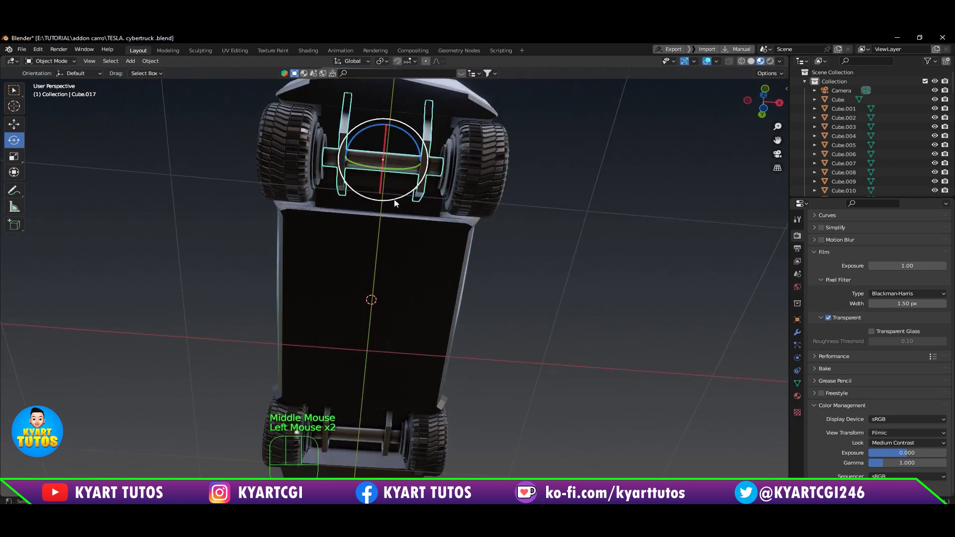
{"action": "left_click", "coordinate": [284, 147]}
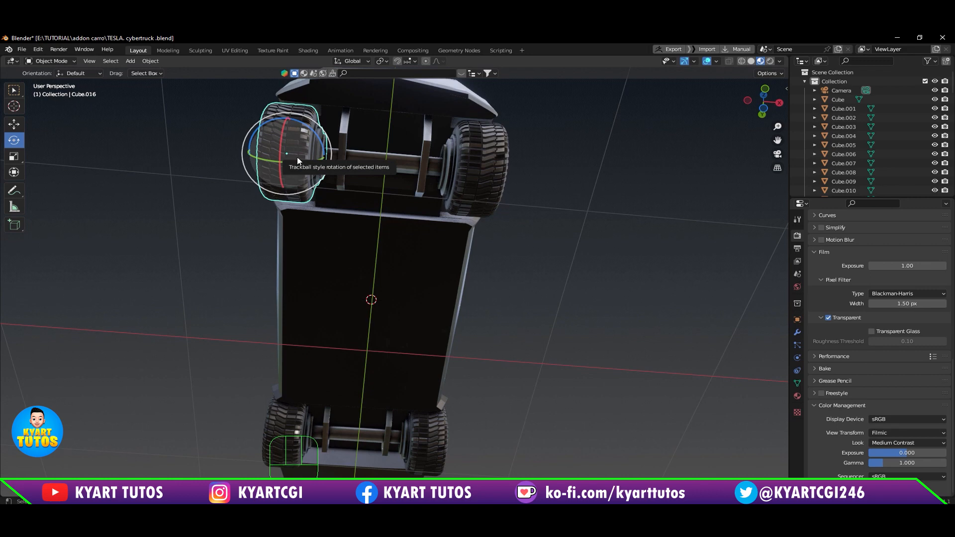
Step: Check that the bodywork consists of separate objects by selecting the doors, side window and hood one by one
{"action": "middle_click_drag", "start_coordinate": [552, 255], "coordinate": [423, 318]}
{"action": "scroll", "coordinate": [503, 280], "scroll_direction": "down", "scroll_amount": 4}
{"action": "left_click", "coordinate": [442, 273]}
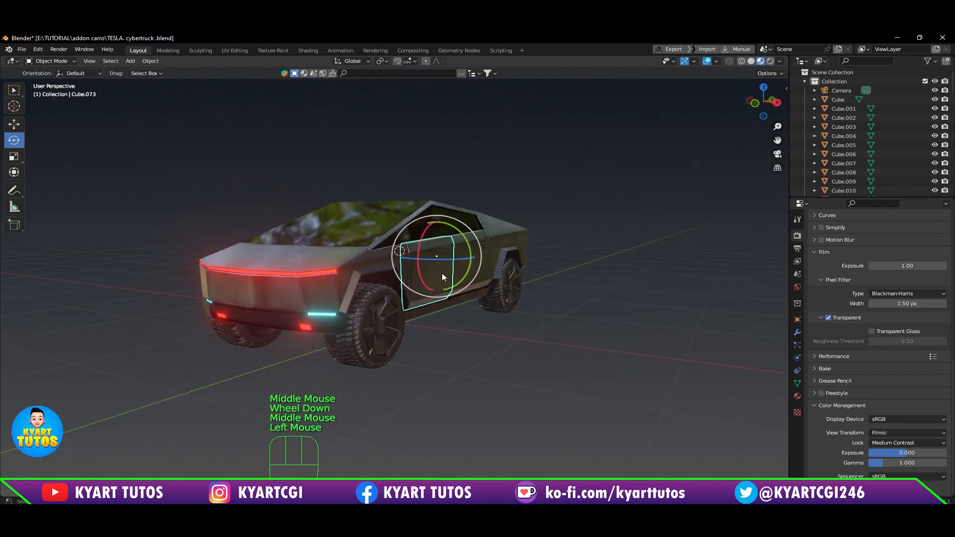
{"action": "middle_click_drag", "start_coordinate": [441, 273], "coordinate": [464, 270]}
{"action": "scroll", "coordinate": [464, 270], "scroll_direction": "up", "scroll_amount": 2}
{"action": "left_click", "coordinate": [554, 202]}
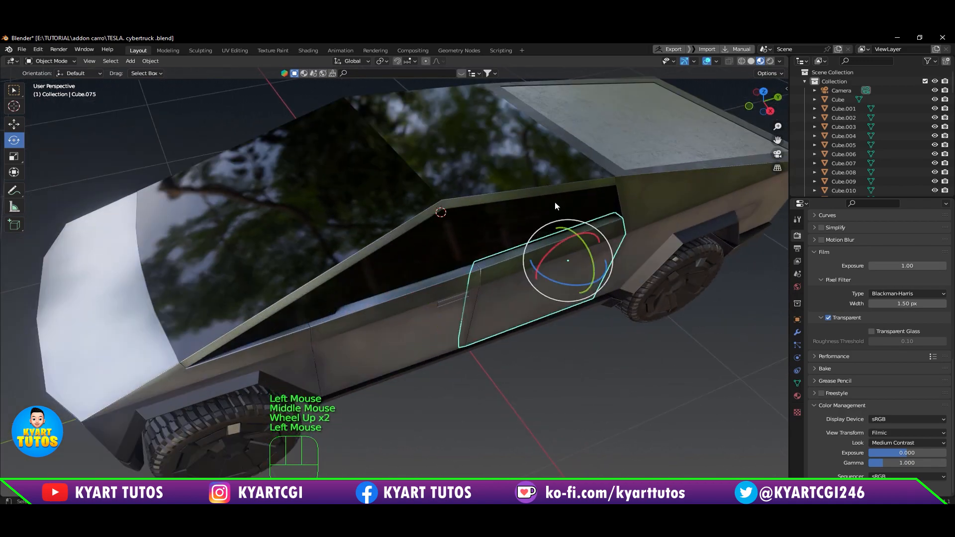
{"action": "left_click", "coordinate": [554, 202]}
{"action": "left_click", "coordinate": [290, 238]}
{"action": "scroll", "coordinate": [382, 369], "scroll_direction": "down", "scroll_amount": 2}
{"action": "middle_click_drag", "start_coordinate": [382, 369], "coordinate": [359, 334]}
{"action": "left_click", "coordinate": [359, 331]}
{"action": "middle_click_drag", "start_coordinate": [416, 425], "coordinate": [455, 401]}
{"action": "scroll", "coordinate": [427, 343], "scroll_direction": "up", "scroll_amount": 1}
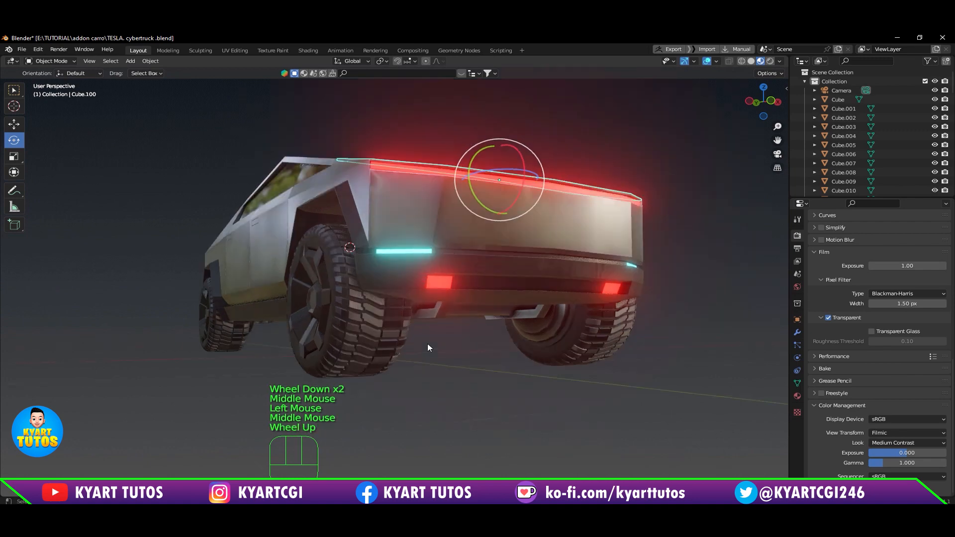
Step: Examine the truck's wheels, underside and front body from several angles
{"action": "mouse_move", "coordinate": [427, 343]}
{"action": "middle_mouse_down"}
{"action": "mouse_move", "coordinate": [437, 345]}
{"action": "mouse_move", "coordinate": [426, 353]}
{"action": "middle_mouse_up"}
{"action": "scroll", "coordinate": [426, 353], "scroll_direction": "down", "scroll_amount": 2}
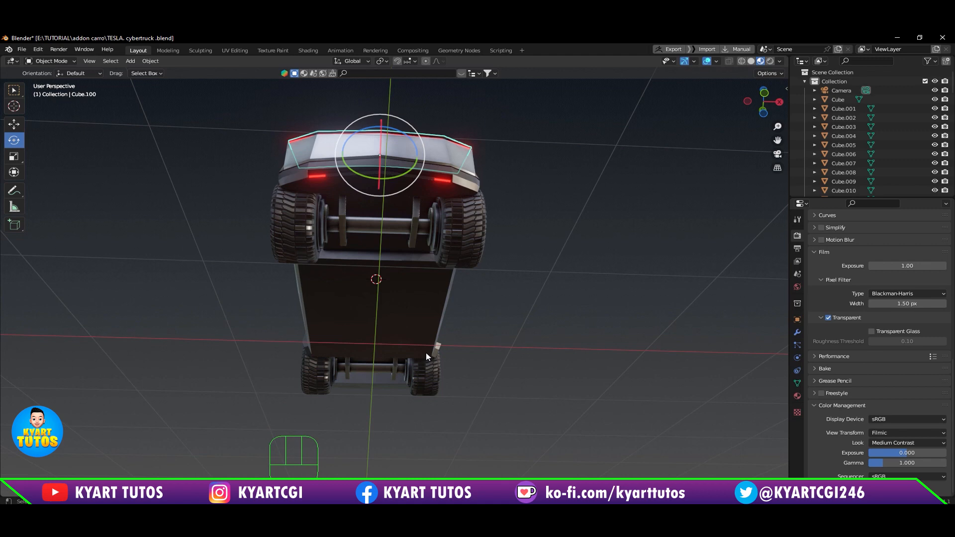
{"action": "middle_click_drag", "start_coordinate": [499, 311], "coordinate": [500, 260]}
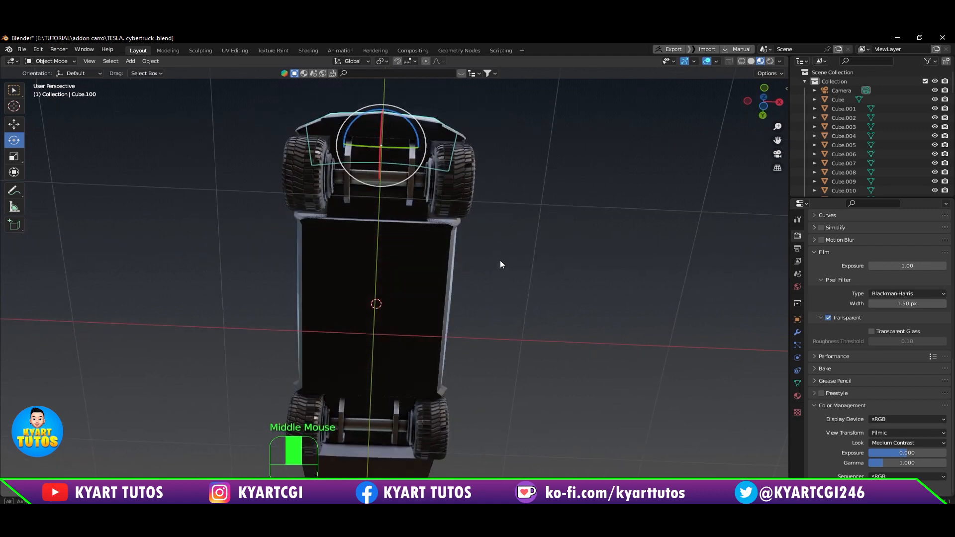
{"action": "middle_click_drag", "start_coordinate": [500, 223], "coordinate": [463, 292]}
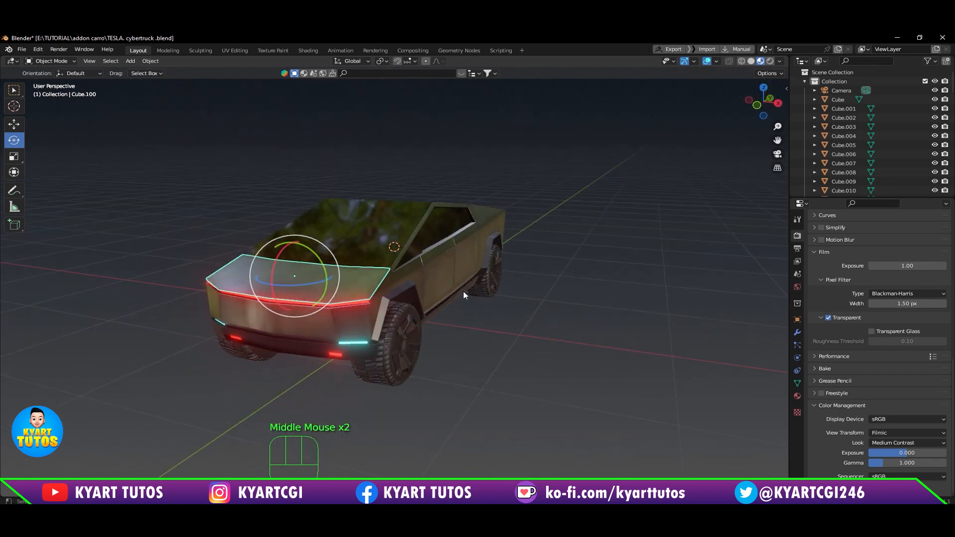
{"action": "scroll", "coordinate": [463, 292], "scroll_direction": "up", "scroll_amount": 2}
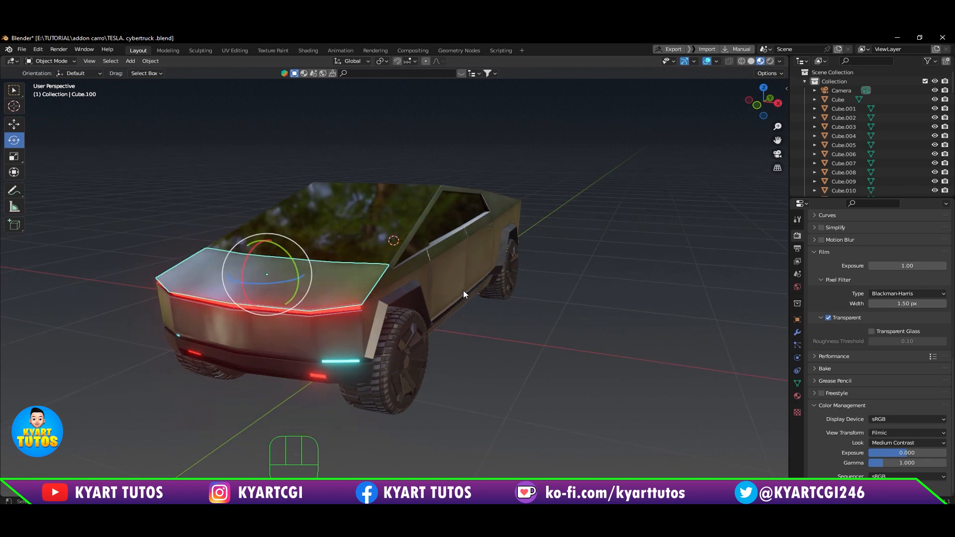
{"action": "scroll", "coordinate": [464, 290], "scroll_direction": "down", "scroll_amount": 2}
{"action": "mouse_move", "coordinate": [463, 290]}
{"action": "middle_mouse_down"}
{"action": "mouse_move", "coordinate": [449, 322]}
{"action": "mouse_move", "coordinate": [464, 298]}
{"action": "middle_mouse_up"}
{"action": "scroll", "coordinate": [462, 300], "scroll_direction": "down", "scroll_amount": 2}
{"action": "scroll", "coordinate": [421, 362], "scroll_direction": "up", "scroll_amount": 2}
{"action": "mouse_move", "coordinate": [443, 339]}
{"action": "middle_mouse_down"}
{"action": "mouse_move", "coordinate": [422, 362]}
{"action": "mouse_move", "coordinate": [430, 339]}
{"action": "middle_mouse_up"}
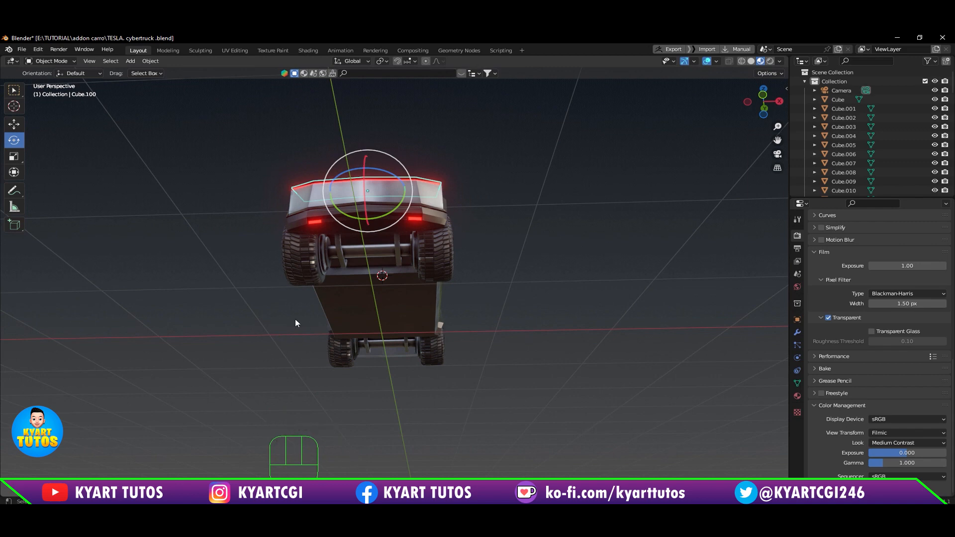
Step: Select all four wheels together and hide them
{"action": "scroll", "coordinate": [489, 291], "scroll_direction": "up", "scroll_amount": 3}
{"action": "middle_click_drag", "start_coordinate": [490, 291], "coordinate": [522, 318], "text": "shift"}
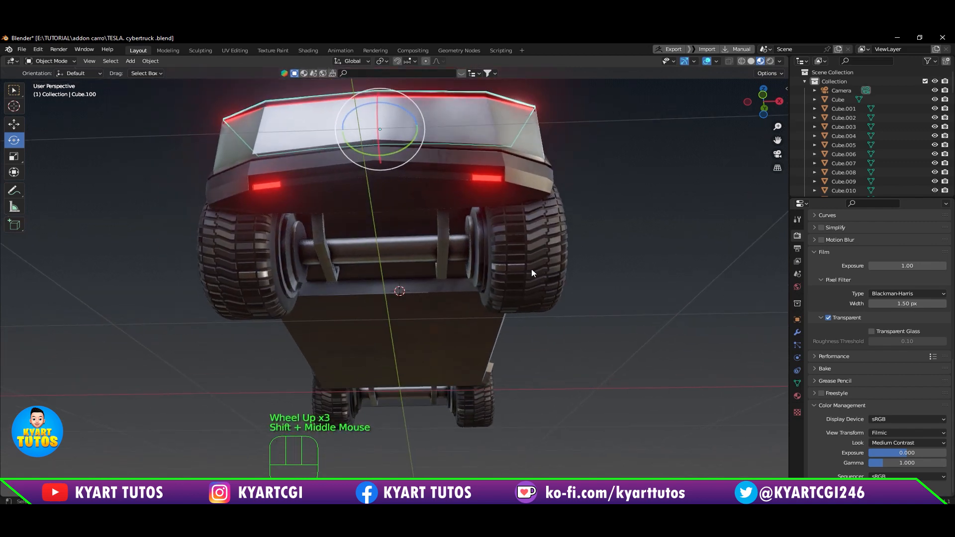
{"action": "left_click", "coordinate": [531, 272]}
{"action": "left_click", "coordinate": [251, 259], "text": "shift"}
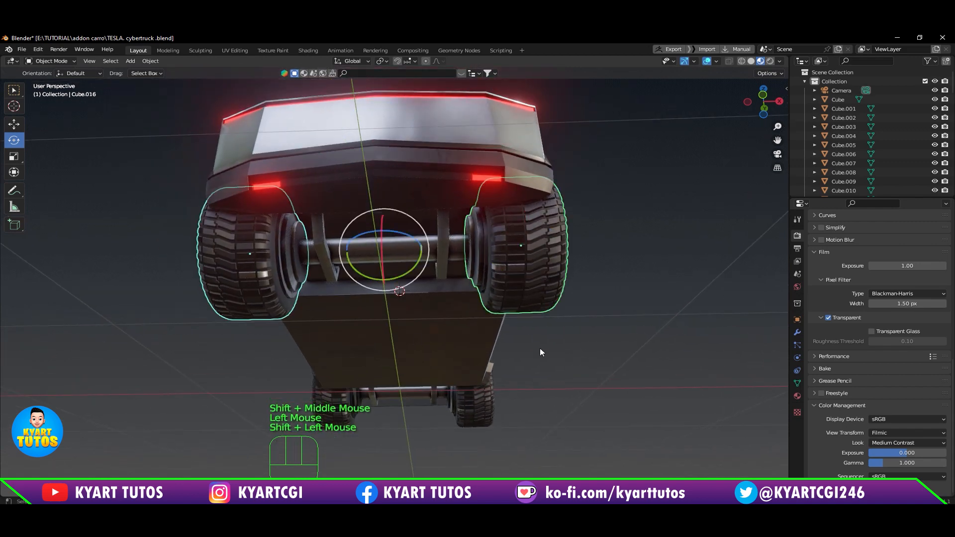
{"action": "middle_click_drag", "start_coordinate": [541, 353], "coordinate": [558, 250], "text": "shift"}
{"action": "left_click", "coordinate": [488, 301], "text": "shift"}
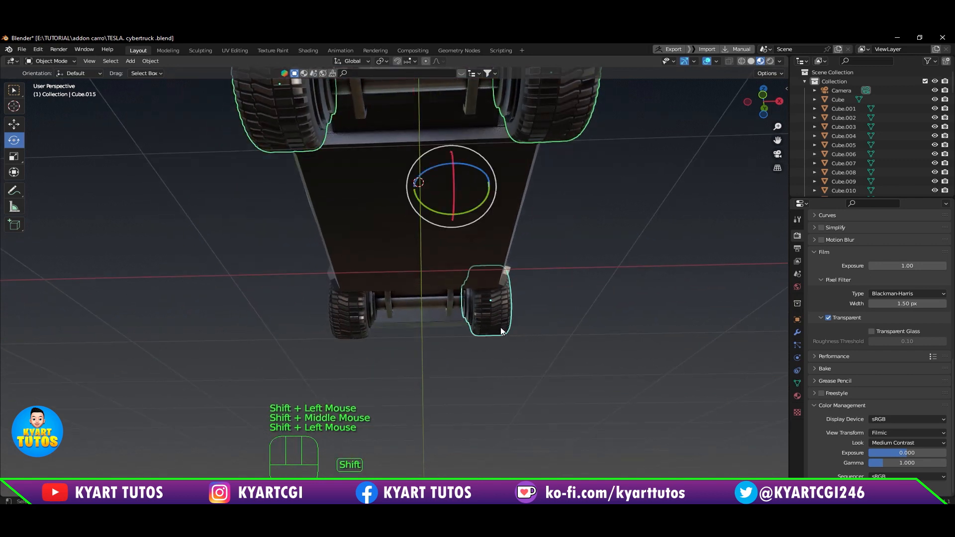
{"action": "left_click", "coordinate": [350, 326], "text": "shift"}
{"action": "key", "text": "h"}
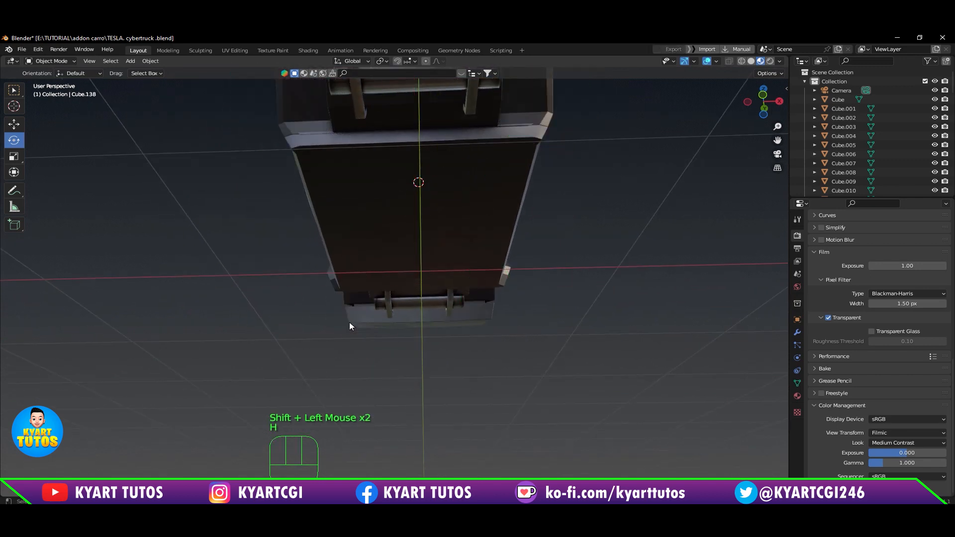
Step: Select all the visible body parts of the truck and try to join them into one object
{"action": "scroll", "coordinate": [541, 240], "scroll_direction": "down", "scroll_amount": 1}
{"action": "middle_click_drag", "start_coordinate": [541, 240], "coordinate": [480, 229]}
{"action": "scroll", "coordinate": [496, 312], "scroll_direction": "down", "scroll_amount": 2}
{"action": "left_click_drag", "start_coordinate": [195, 158], "coordinate": [586, 301]}
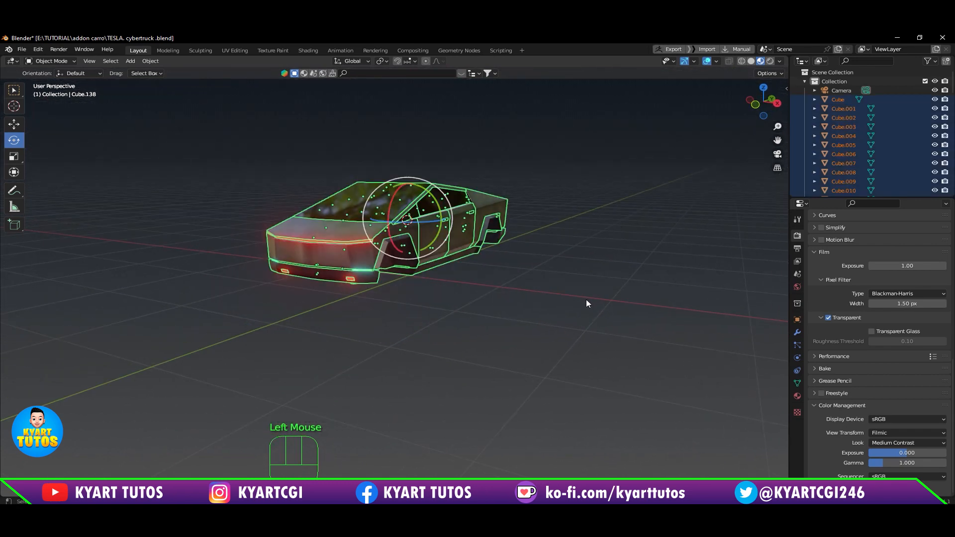
{"action": "key", "text": "ctrl+j"}
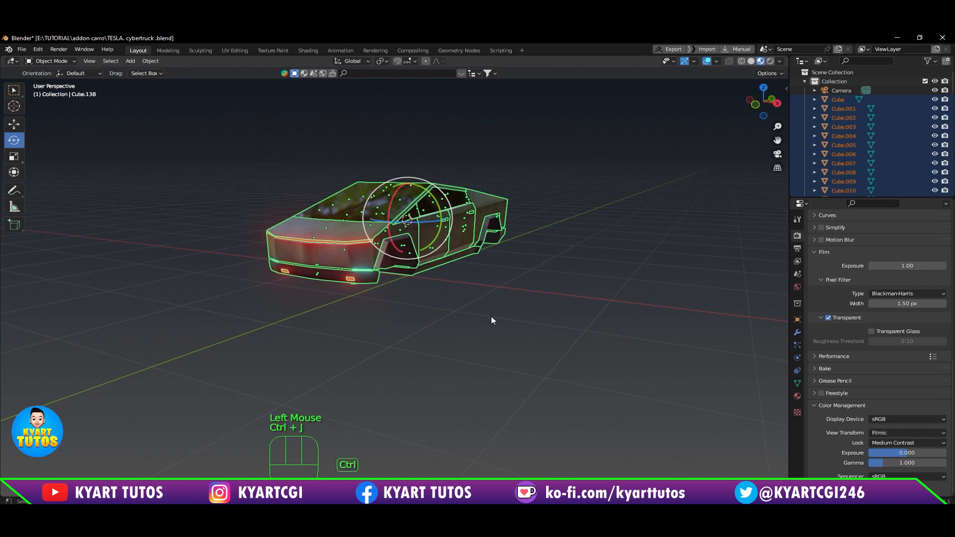
Step: Set the origin of the selected body parts to their geometry
{"action": "scroll", "coordinate": [473, 219], "scroll_direction": "up", "scroll_amount": 4}
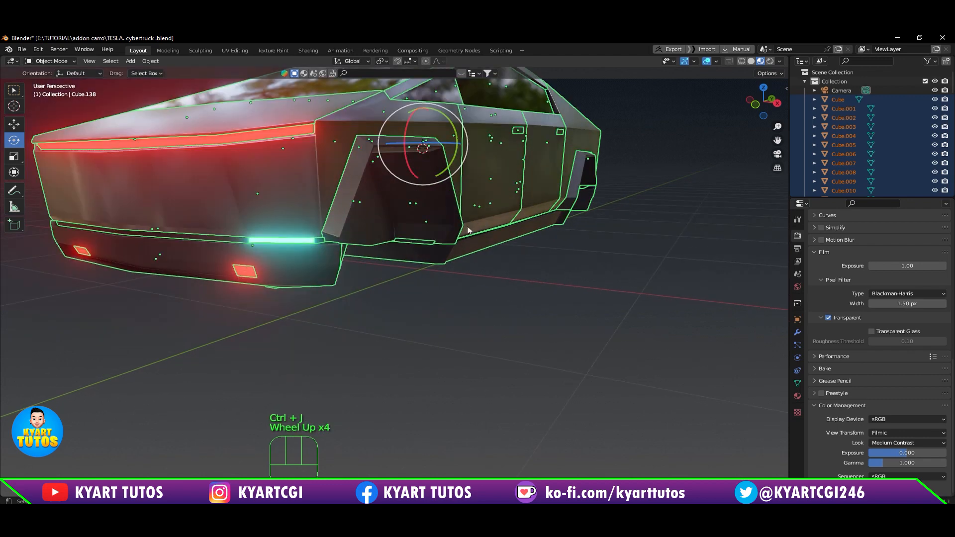
{"action": "middle_click_drag", "start_coordinate": [472, 219], "coordinate": [457, 301], "text": "shift"}
{"action": "right_click", "coordinate": [480, 240]}
{"action": "mouse_move", "coordinate": [480, 239]}
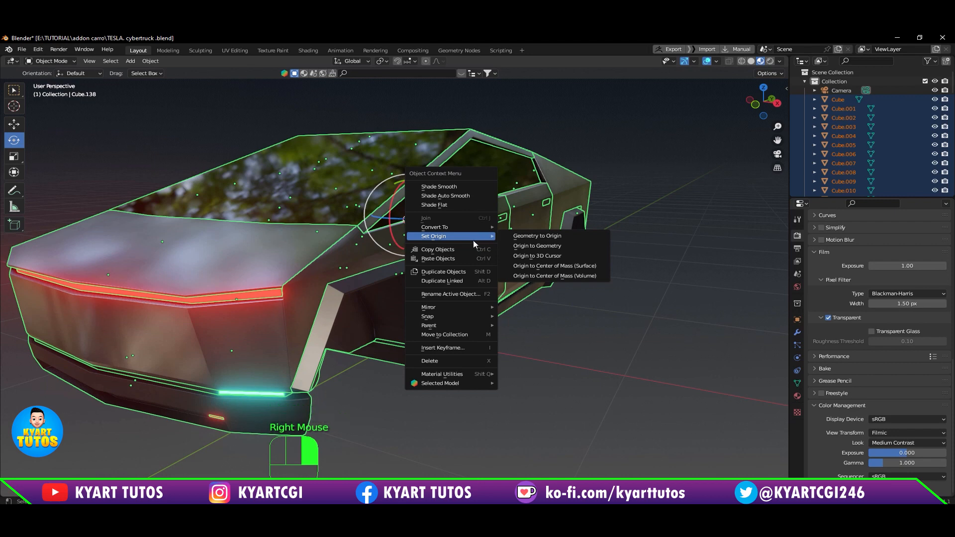
{"action": "left_click", "coordinate": [568, 246]}
{"action": "mouse_move", "coordinate": [519, 333]}
{"action": "middle_mouse_down"}
{"action": "mouse_move", "coordinate": [488, 252]}
{"action": "mouse_move", "coordinate": [524, 275]}
{"action": "mouse_move", "coordinate": [488, 320]}
{"action": "mouse_move", "coordinate": [411, 333]}
{"action": "mouse_move", "coordinate": [471, 345]}
{"action": "mouse_move", "coordinate": [488, 322]}
{"action": "mouse_move", "coordinate": [514, 324]}
{"action": "middle_mouse_up"}
{"action": "scroll", "coordinate": [487, 320], "scroll_direction": "down", "scroll_amount": 2}
{"action": "scroll", "coordinate": [471, 328], "scroll_direction": "down", "scroll_amount": 2}
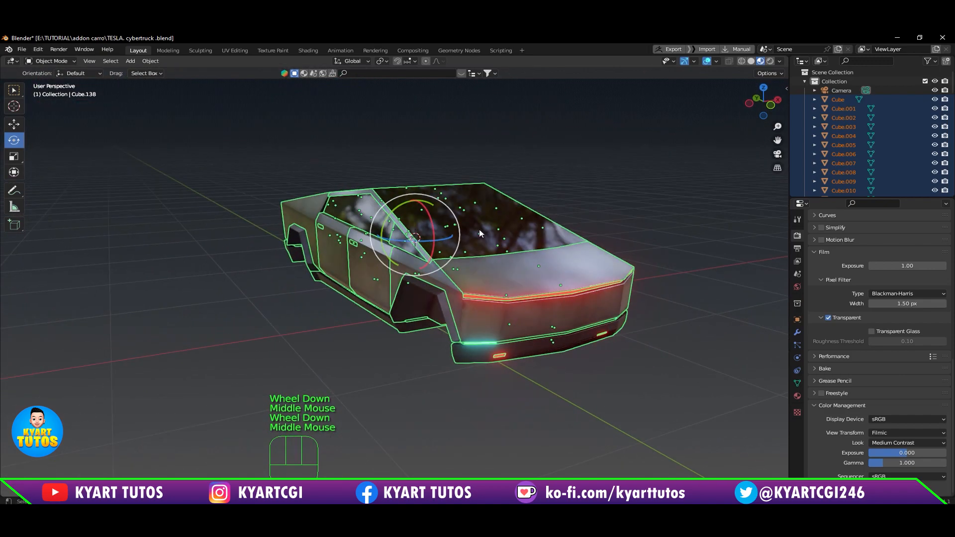
Step: Reselect all the visible body parts with one of them active, join them into one object and check the result
{"action": "left_click", "coordinate": [601, 377]}
{"action": "left_click_drag", "start_coordinate": [117, 134], "coordinate": [723, 376]}
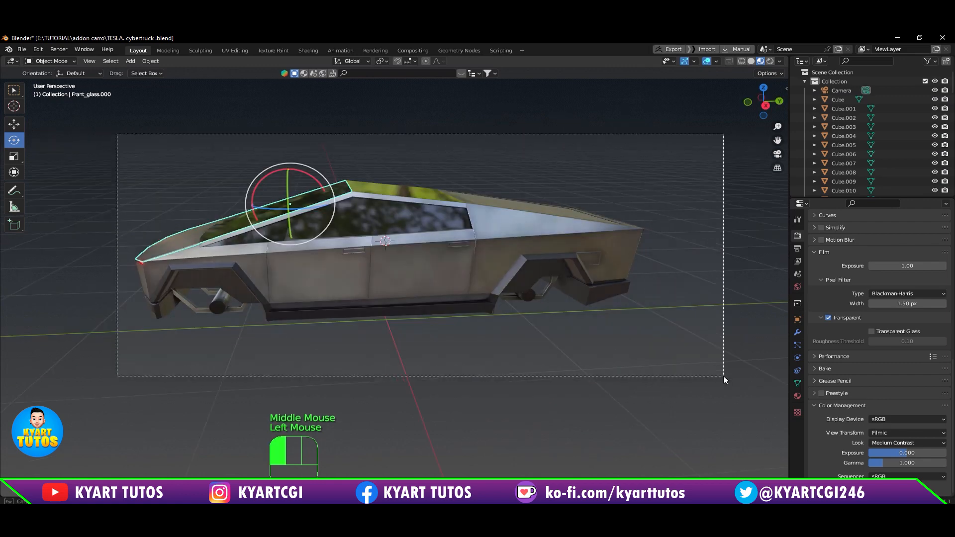
{"action": "key", "text": "ctrl+j"}
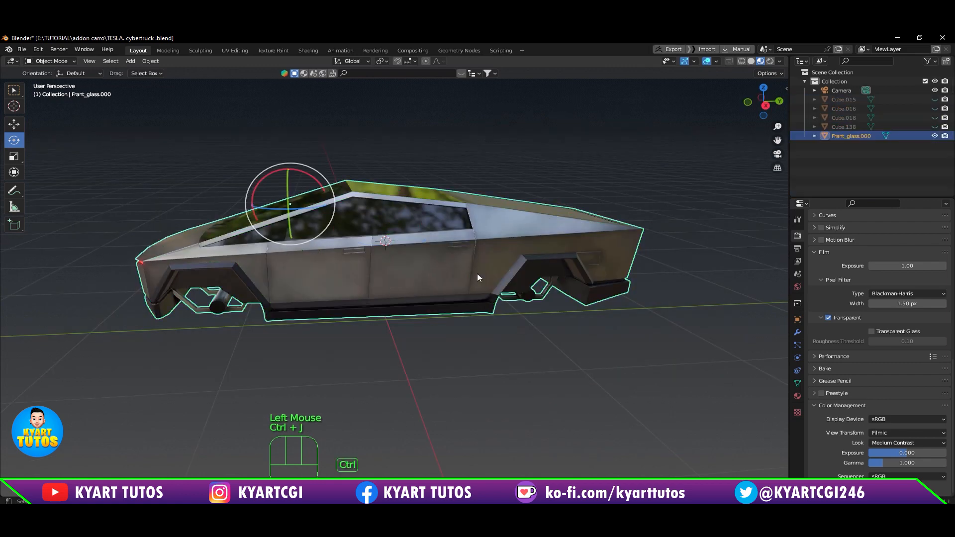
{"action": "scroll", "coordinate": [423, 254], "scroll_direction": "down", "scroll_amount": 2}
{"action": "middle_click_drag", "start_coordinate": [402, 274], "coordinate": [436, 318]}
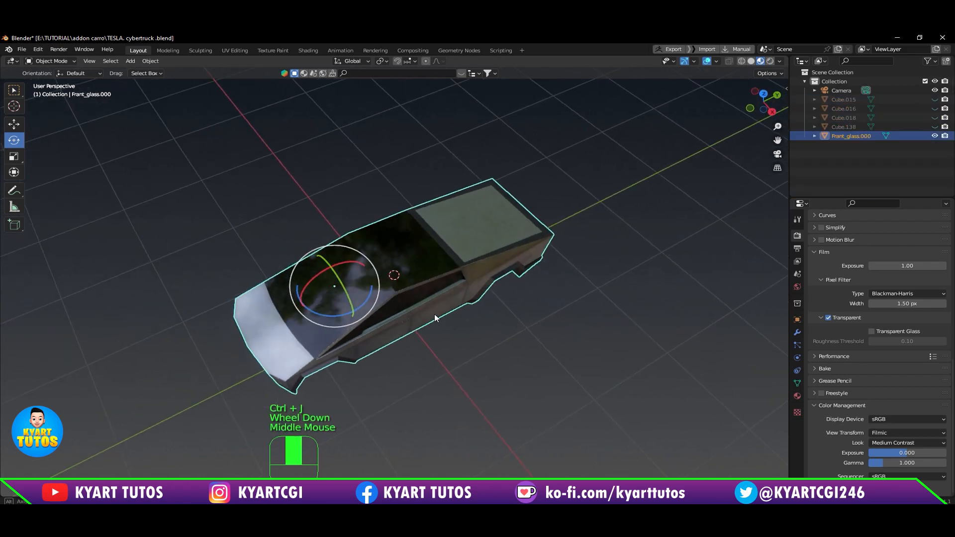
{"action": "scroll", "coordinate": [394, 266], "scroll_direction": "up", "scroll_amount": 3}
{"action": "middle_click_drag", "start_coordinate": [395, 262], "coordinate": [417, 297]}
{"action": "scroll", "coordinate": [402, 280], "scroll_direction": "down", "scroll_amount": 2}
{"action": "scroll", "coordinate": [417, 297], "scroll_direction": "down", "scroll_amount": 2}
{"action": "scroll", "coordinate": [416, 297], "scroll_direction": "up", "scroll_amount": 1}
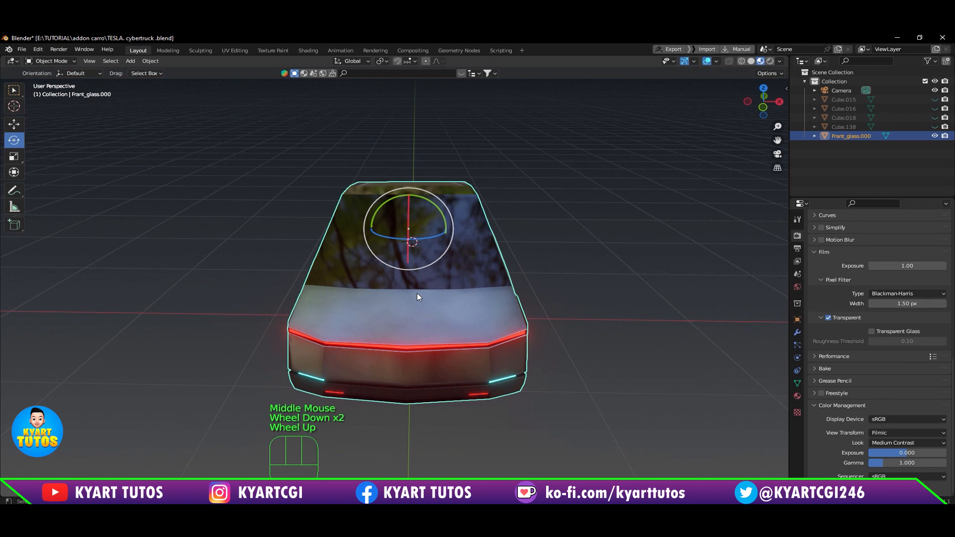
Step: Inspect the joined body's mesh in edit mode, selecting the linked faces of the windshield glass
{"action": "key", "text": "Tab"}
{"action": "left_click", "coordinate": [585, 320]}
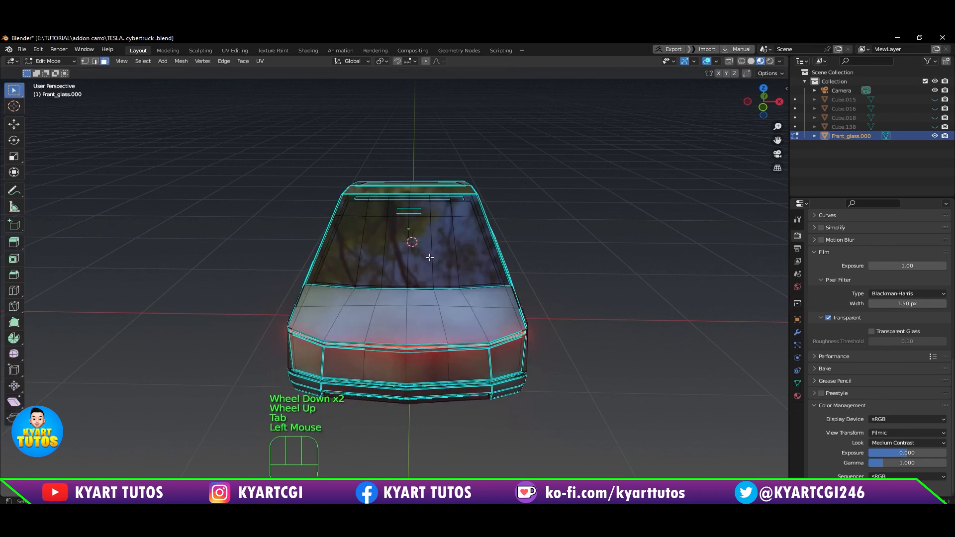
{"action": "key", "text": "l"}
{"action": "key", "text": "l"}
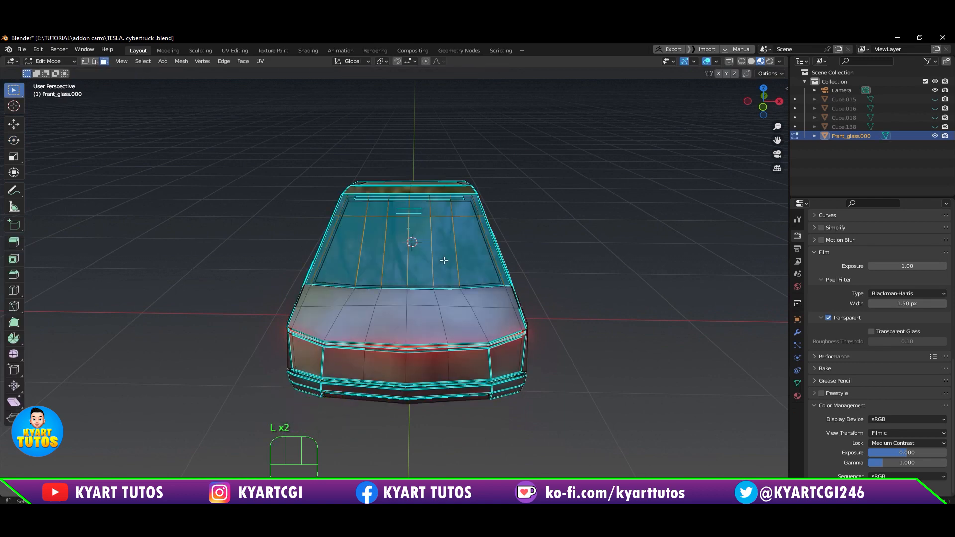
{"action": "key", "text": "Tab"}
{"action": "middle_click_drag", "start_coordinate": [444, 260], "coordinate": [396, 296]}
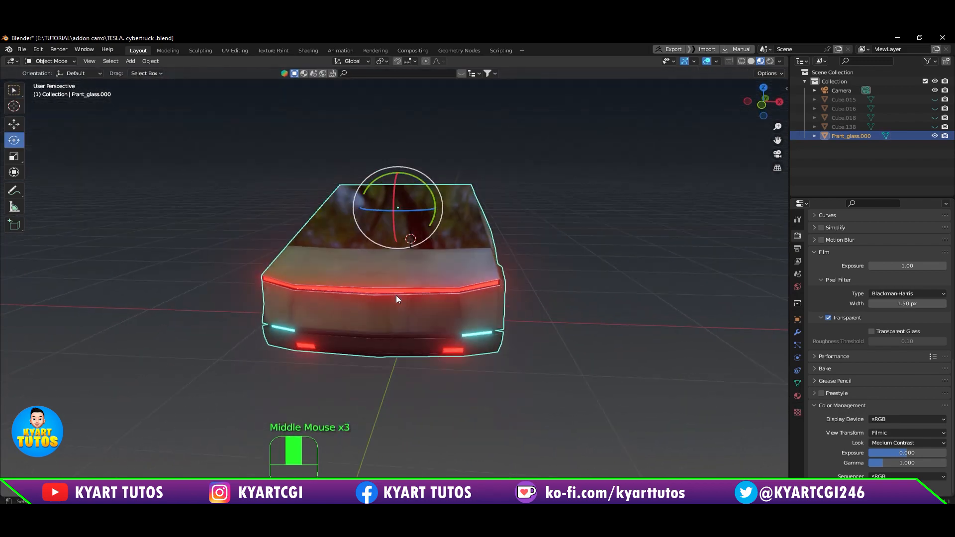
Step: Unhide the four wheels and clear the selection
{"action": "key", "text": "alt+h"}
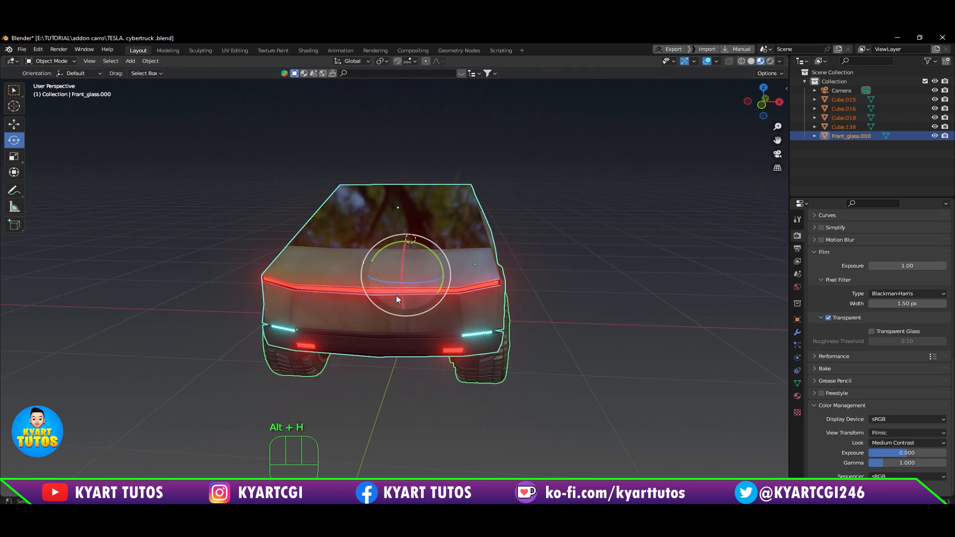
{"action": "left_click", "coordinate": [581, 327]}
{"action": "middle_click_drag", "start_coordinate": [578, 326], "coordinate": [544, 303]}
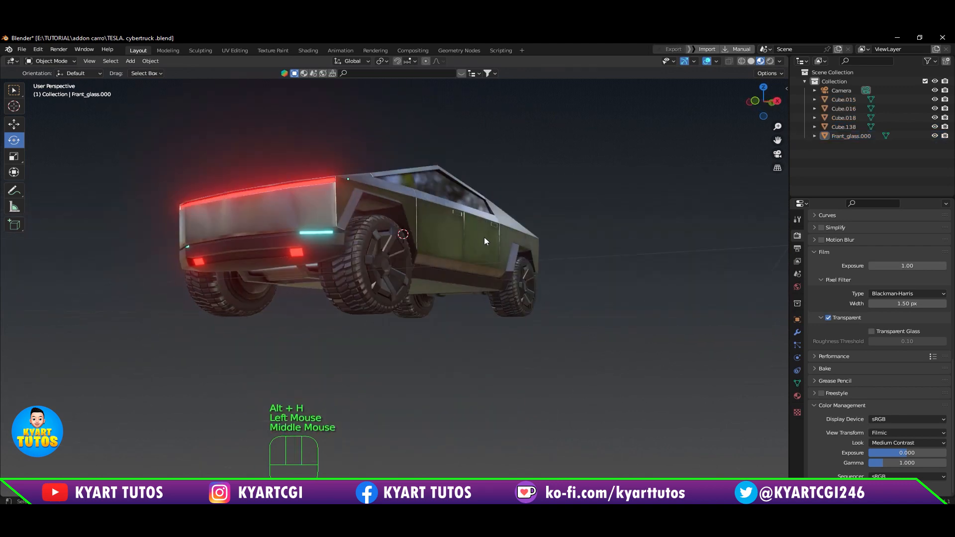
Step: Examine the truck's underside and check that the axle parts belong to the body and the wheels are separate objects
{"action": "left_click", "coordinate": [484, 252]}
{"action": "middle_click_drag", "start_coordinate": [453, 356], "coordinate": [484, 342]}
{"action": "scroll", "coordinate": [473, 365], "scroll_direction": "up", "scroll_amount": 2}
{"action": "left_click", "coordinate": [610, 351]}
{"action": "left_click", "coordinate": [438, 214]}
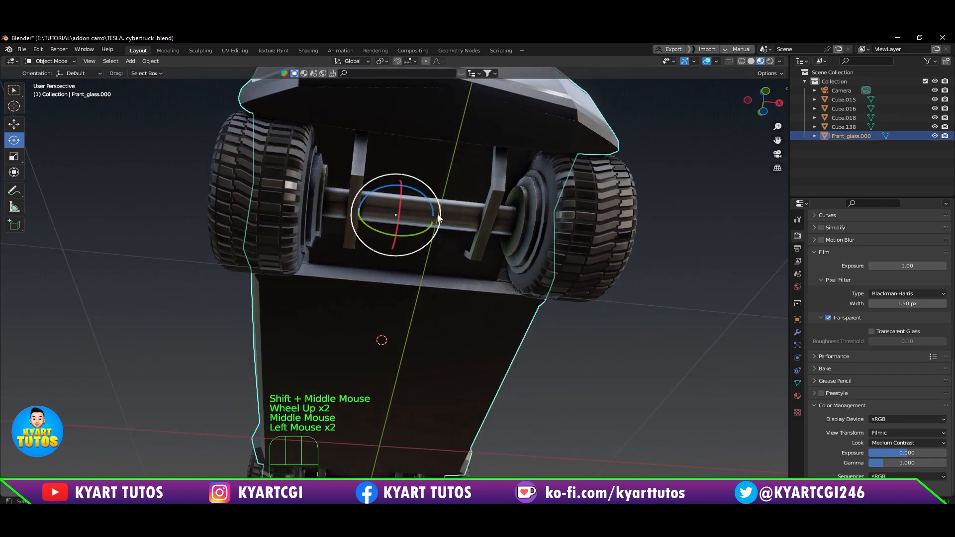
{"action": "left_click", "coordinate": [476, 221]}
{"action": "middle_click_drag", "start_coordinate": [561, 305], "coordinate": [575, 342]}
{"action": "left_click", "coordinate": [576, 342]}
{"action": "left_click", "coordinate": [592, 253]}
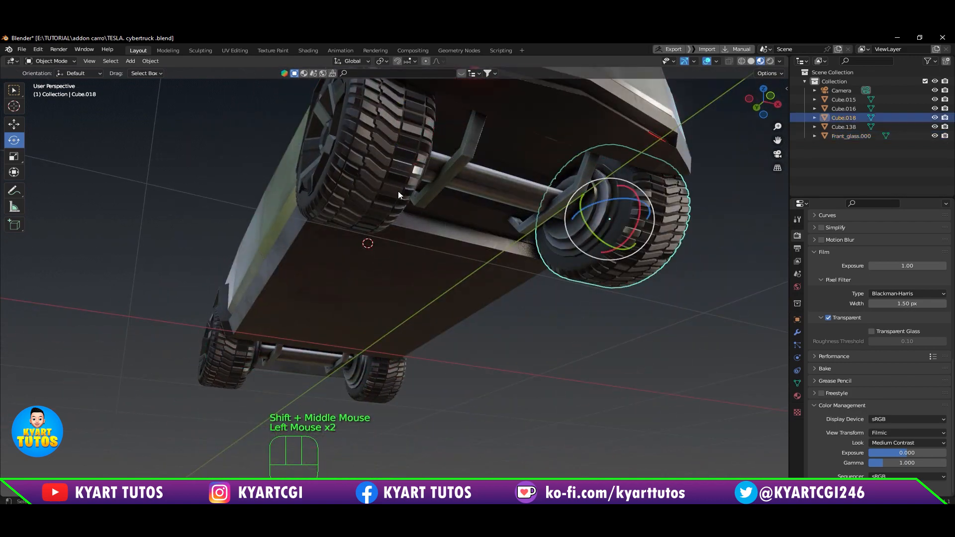
{"action": "left_click", "coordinate": [381, 172]}
{"action": "left_click", "coordinate": [591, 252]}
{"action": "scroll", "coordinate": [590, 348], "scroll_direction": "down", "scroll_amount": 2}
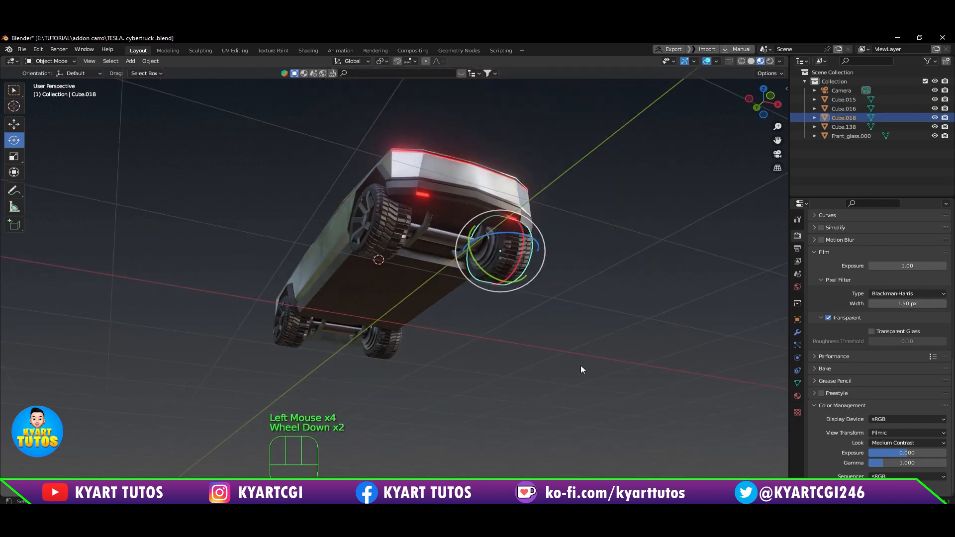
{"action": "middle_click_drag", "start_coordinate": [582, 369], "coordinate": [445, 348]}
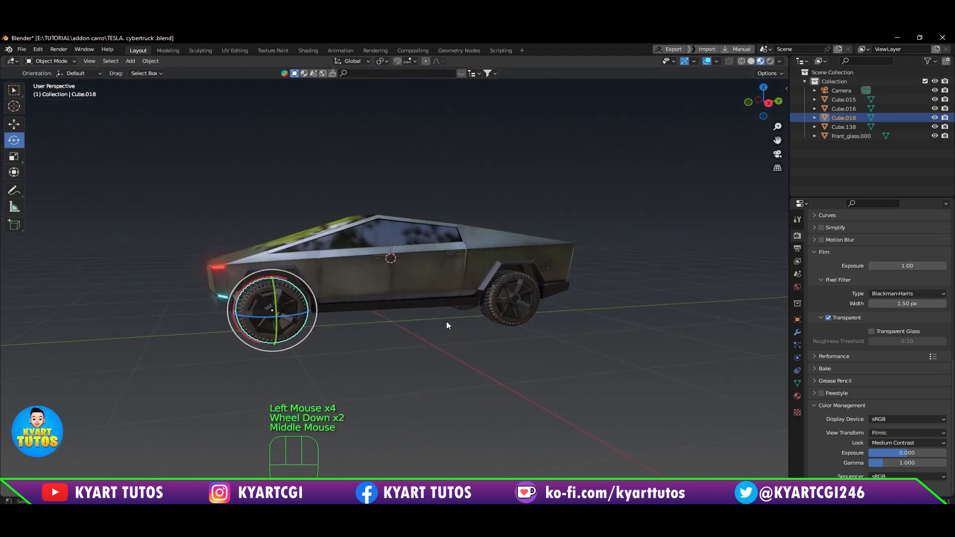
Step: Check each of the four wheels individually with the body temporarily hidden, and unhide the body
{"action": "left_click", "coordinate": [443, 283]}
{"action": "key", "text": "h"}
{"action": "middle_click_drag", "start_coordinate": [443, 283], "coordinate": [273, 303]}
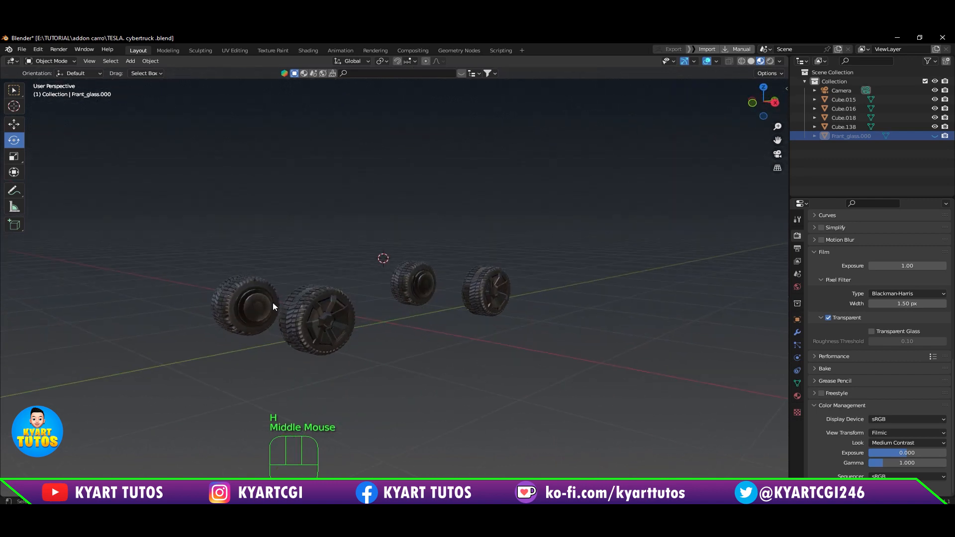
{"action": "left_click", "coordinate": [308, 313]}
{"action": "left_click", "coordinate": [239, 297]}
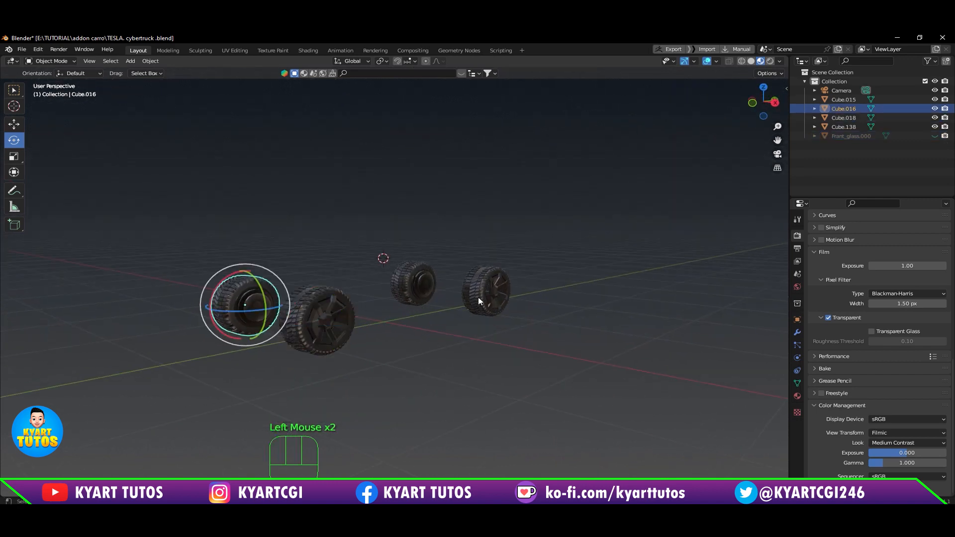
{"action": "left_click", "coordinate": [418, 280]}
{"action": "left_click", "coordinate": [503, 309]}
{"action": "middle_click_drag", "start_coordinate": [503, 309], "coordinate": [499, 394]}
{"action": "key", "text": "alt+h"}
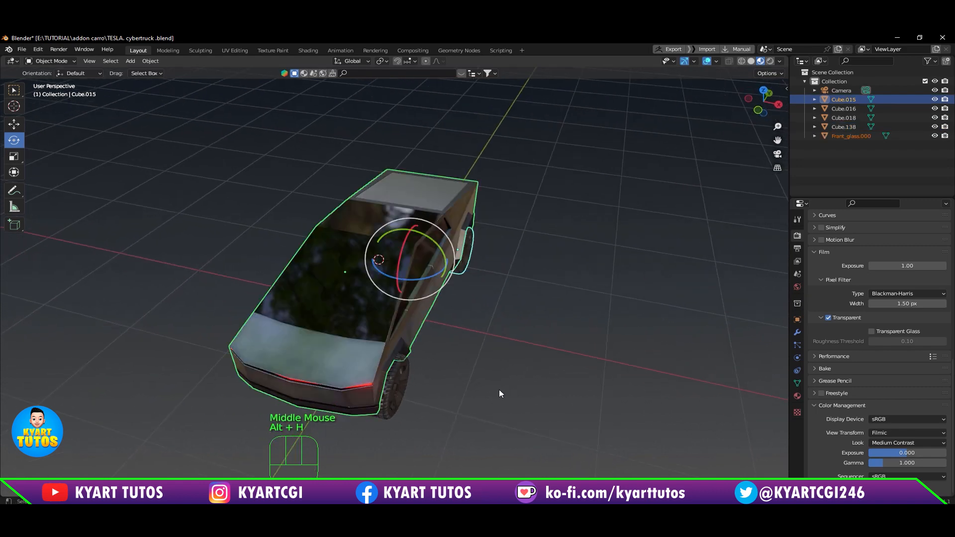
{"action": "middle_click_drag", "start_coordinate": [568, 258], "coordinate": [519, 368]}
{"action": "left_click", "coordinate": [518, 369]}
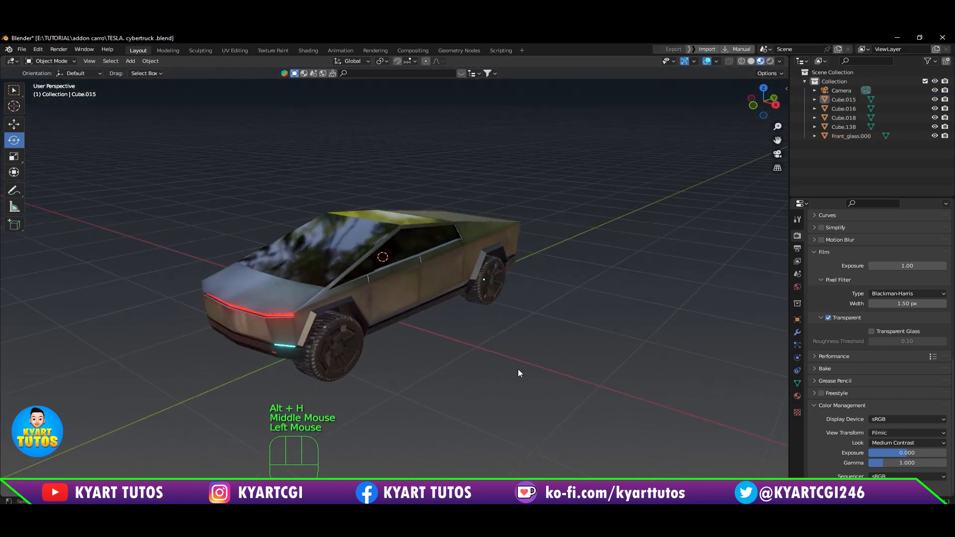
Step: Check the separation of the body and the four wheels by selecting each object in turn
{"action": "left_click", "coordinate": [434, 267]}
{"action": "middle_click_drag", "start_coordinate": [391, 359], "coordinate": [429, 332]}
{"action": "left_click", "coordinate": [414, 302]}
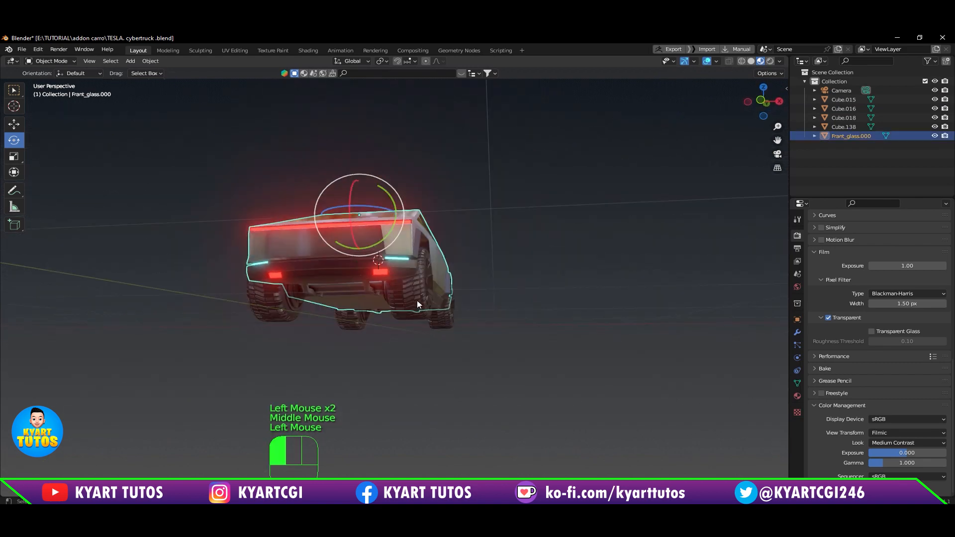
{"action": "left_click", "coordinate": [267, 305]}
{"action": "left_click", "coordinate": [358, 332]}
{"action": "left_click", "coordinate": [441, 323]}
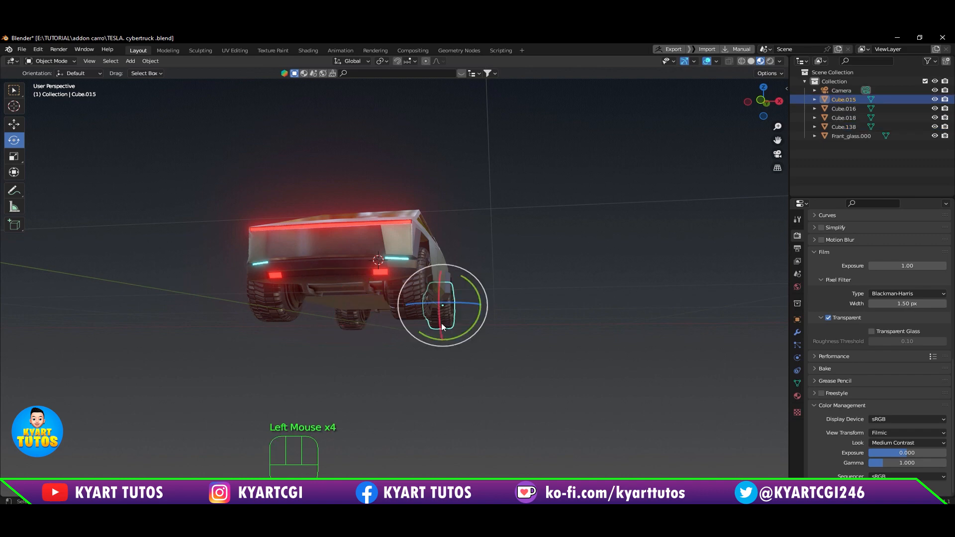
{"action": "middle_click_drag", "start_coordinate": [440, 323], "coordinate": [425, 354]}
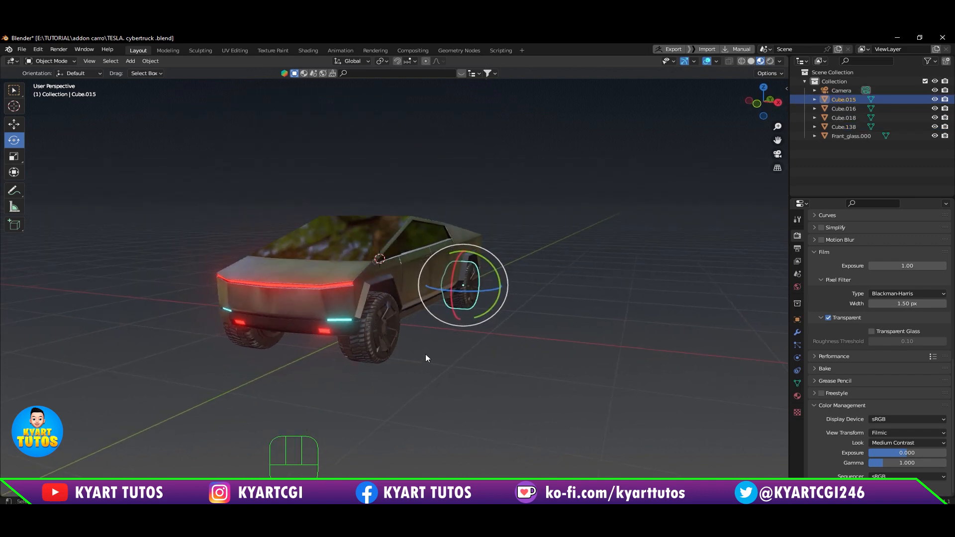
{"action": "left_click", "coordinate": [340, 244]}
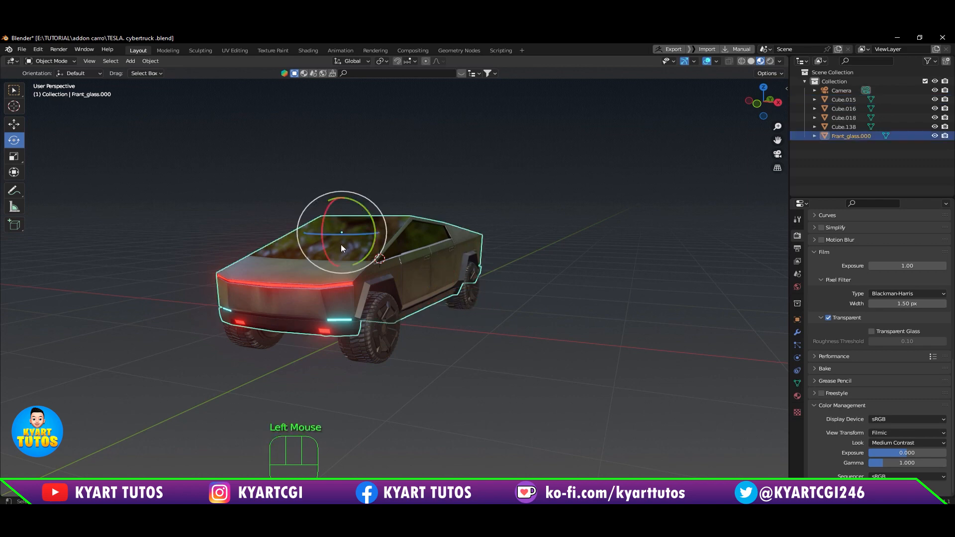
{"action": "middle_click_drag", "start_coordinate": [540, 228], "coordinate": [554, 230]}
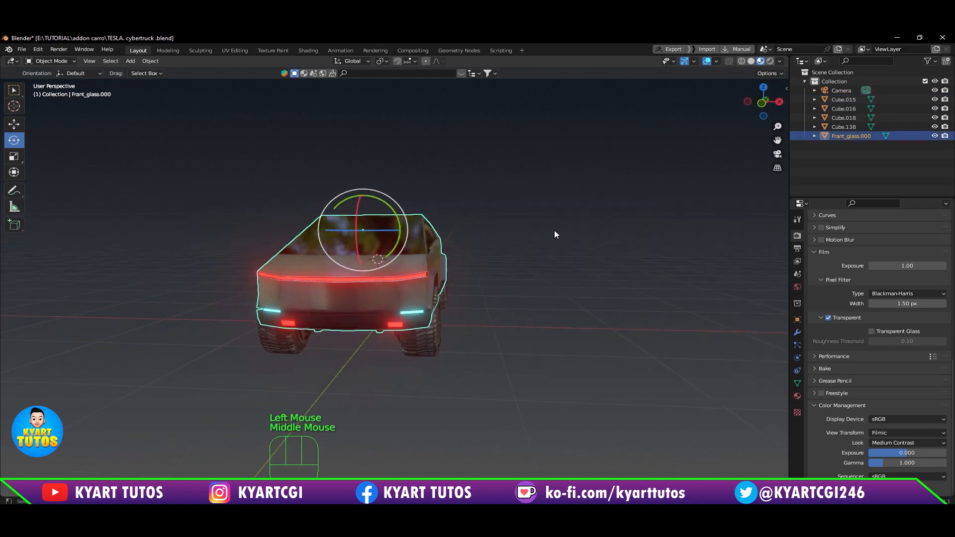
{"action": "scroll", "coordinate": [554, 231], "scroll_direction": "down", "scroll_amount": 2}
{"action": "middle_click_drag", "start_coordinate": [503, 251], "coordinate": [479, 285]}
{"action": "middle_click_drag", "start_coordinate": [484, 252], "coordinate": [444, 283]}
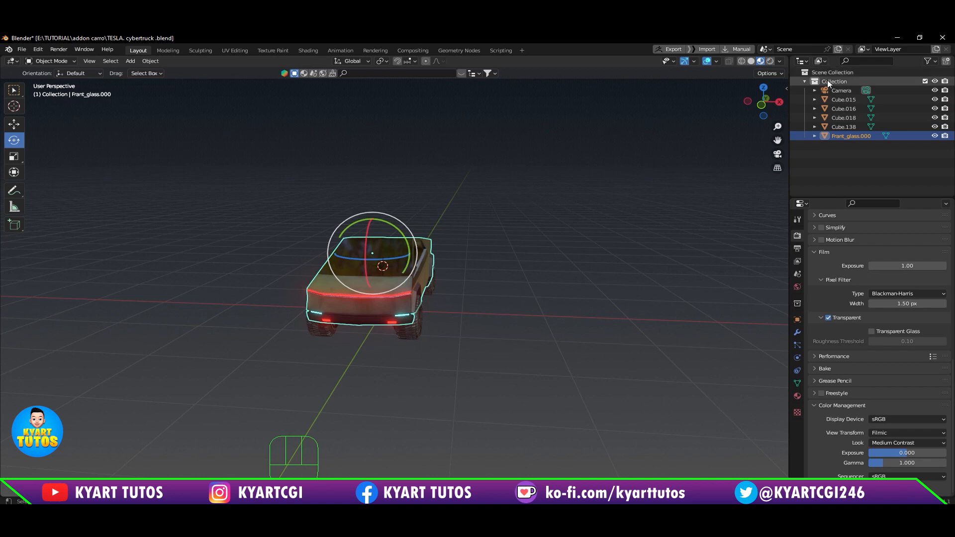
{"action": "scroll", "coordinate": [527, 247], "scroll_direction": "up", "scroll_amount": 3}
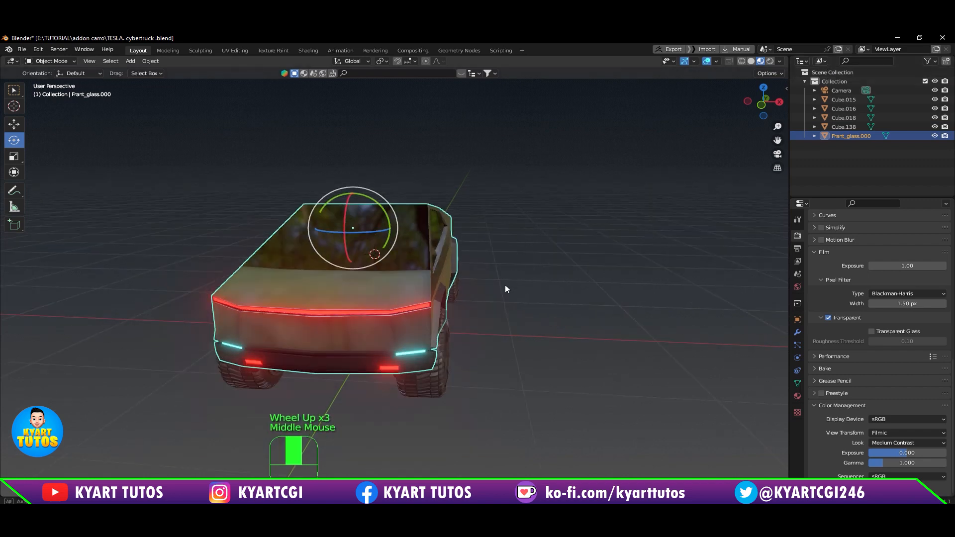
{"action": "middle_click_drag", "start_coordinate": [505, 285], "coordinate": [492, 273]}
{"action": "scroll", "coordinate": [495, 338], "scroll_direction": "down", "scroll_amount": 2}
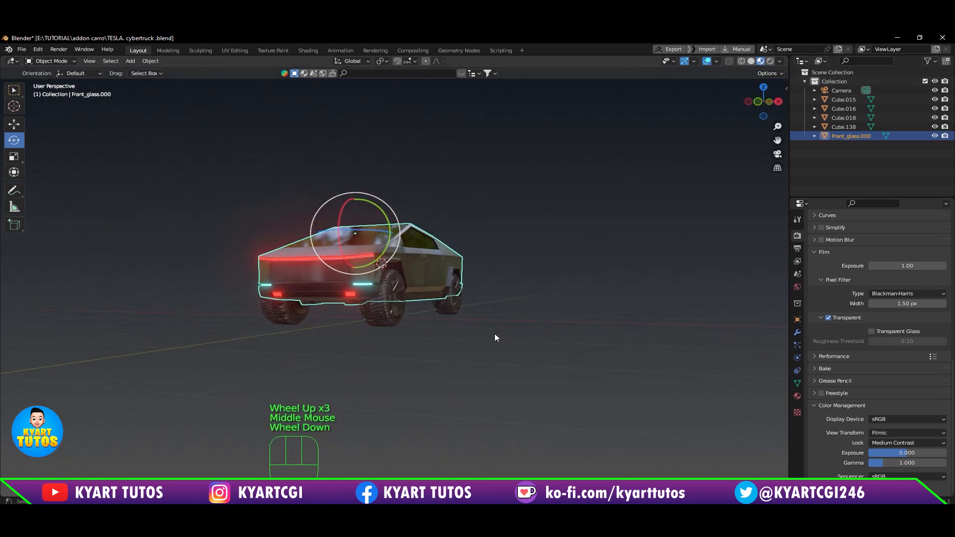
{"action": "middle_click_drag", "start_coordinate": [495, 338], "coordinate": [510, 341]}
Step: Move the body and all four wheels into a new collection named TRCUK, and clear the selection
{"action": "left_click_drag", "start_coordinate": [596, 182], "coordinate": [189, 395]}
{"action": "key", "text": "m"}
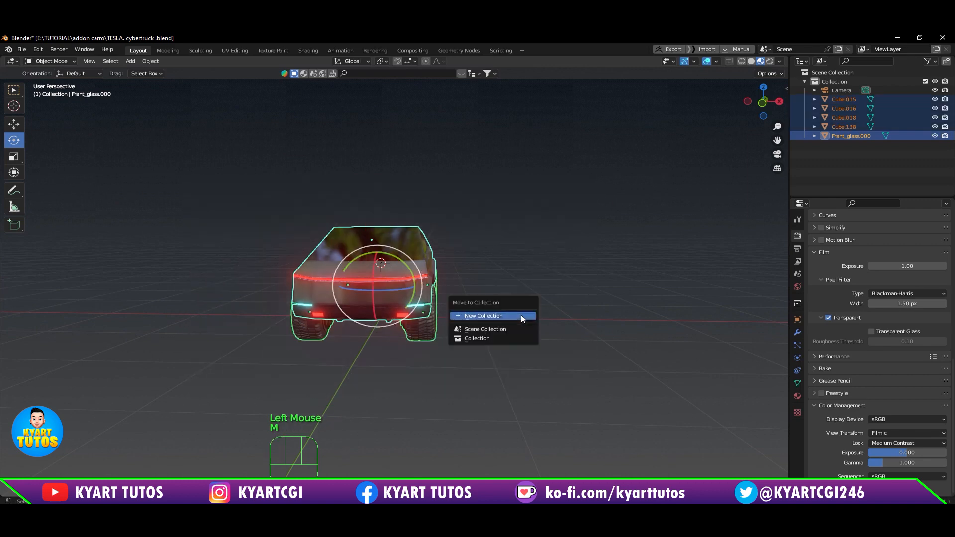
{"action": "left_click", "coordinate": [521, 319]}
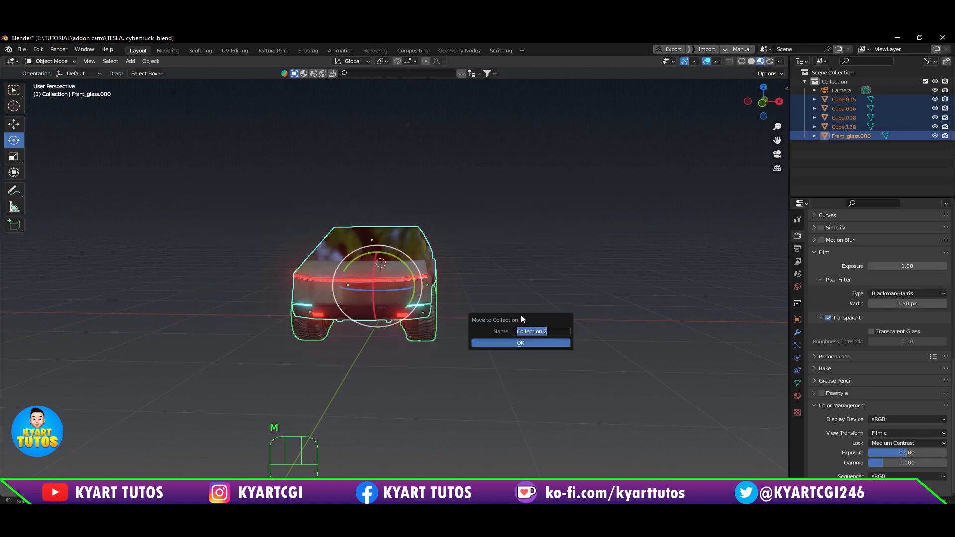
{"action": "type", "text": "TRCUK"}
{"action": "left_click", "coordinate": [521, 343]}
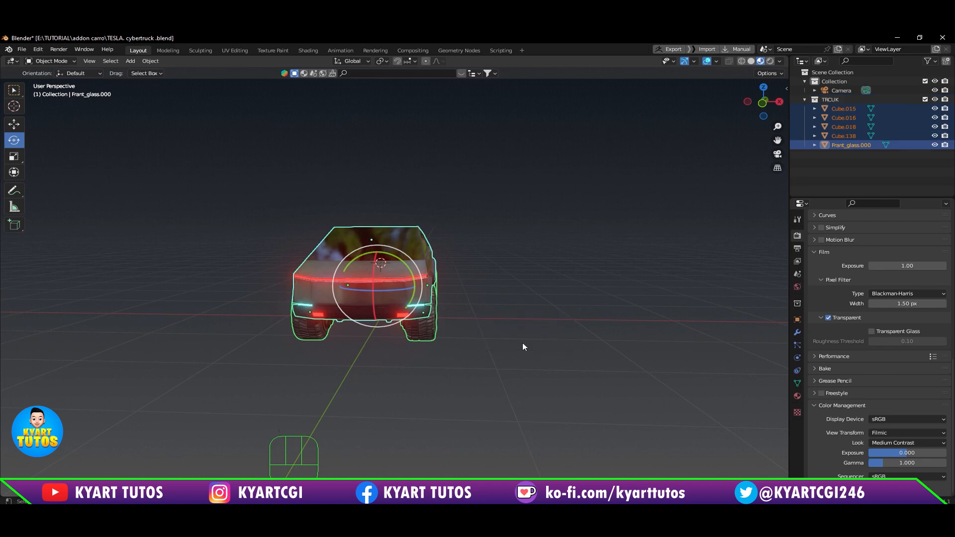
{"action": "left_click", "coordinate": [555, 274]}
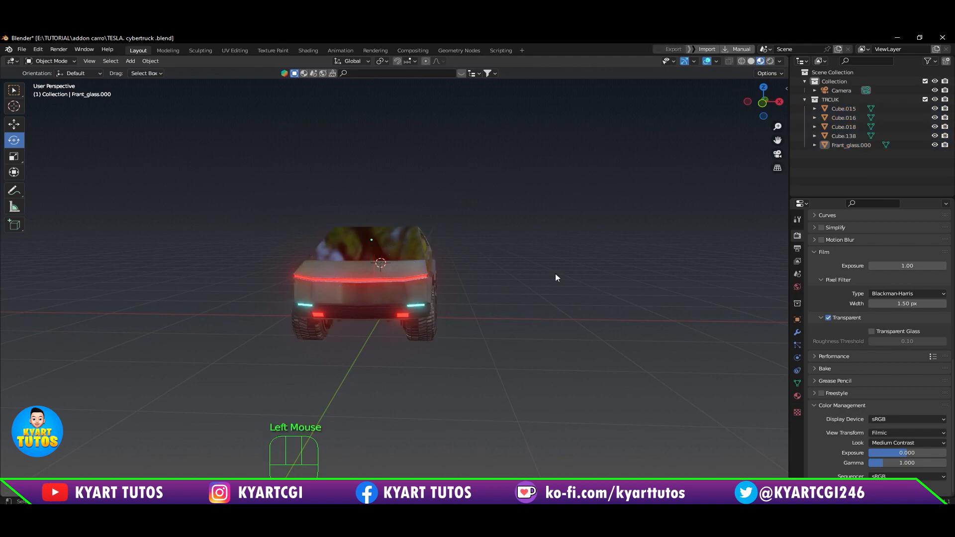
Step: Select all objects in the TRCUK collection and set their origins to their geometry
{"action": "middle_click_drag", "start_coordinate": [462, 274], "coordinate": [416, 279]}
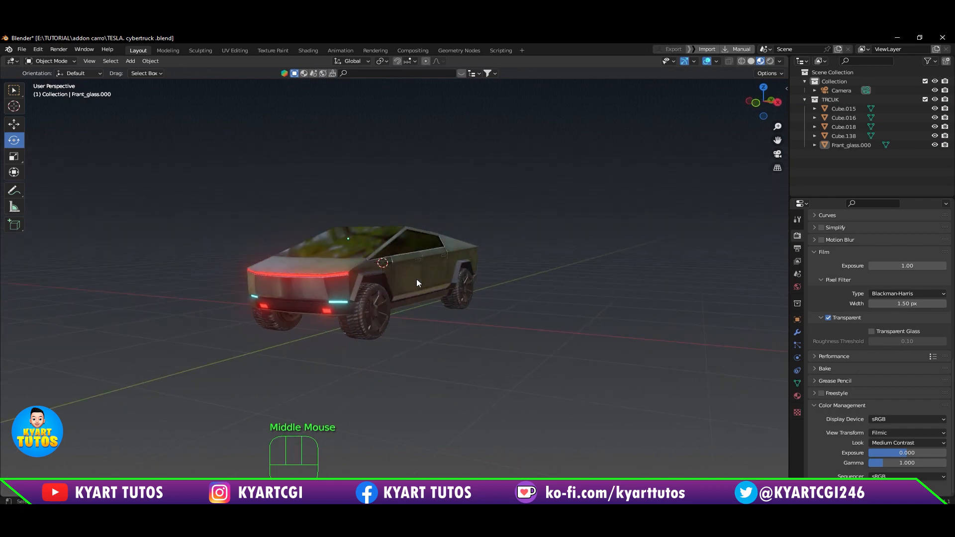
{"action": "left_click", "coordinate": [842, 97]}
{"action": "right_click", "coordinate": [843, 97]}
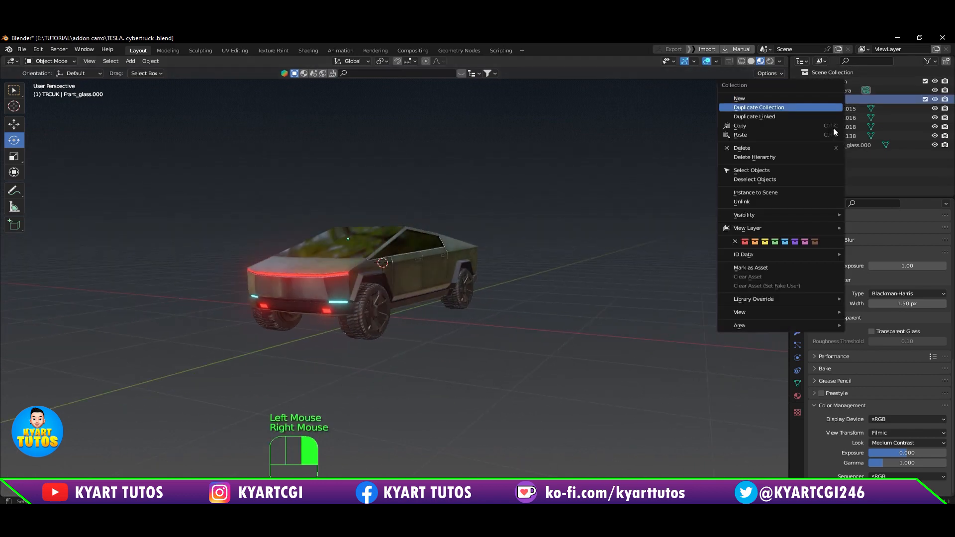
{"action": "left_click", "coordinate": [827, 171]}
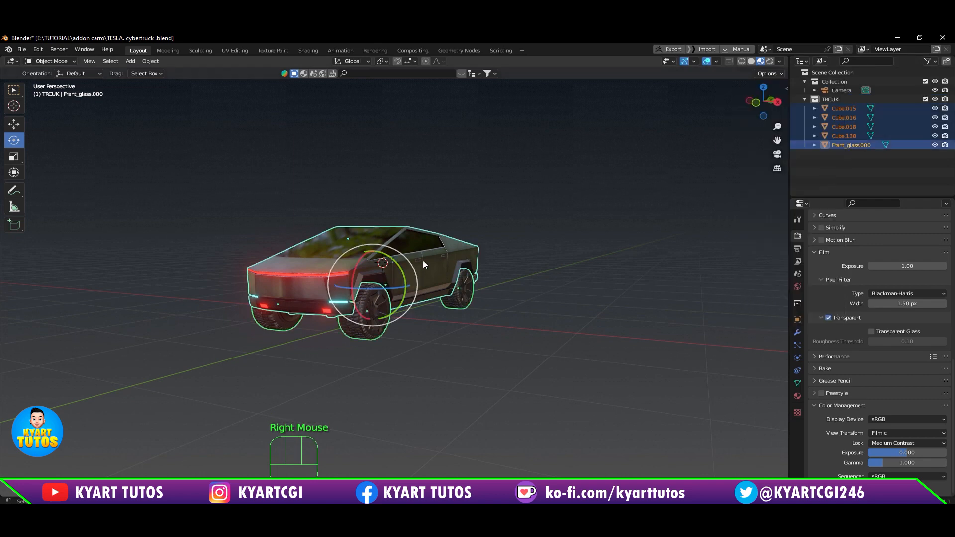
{"action": "right_click", "coordinate": [423, 261]}
{"action": "mouse_move", "coordinate": [423, 261]}
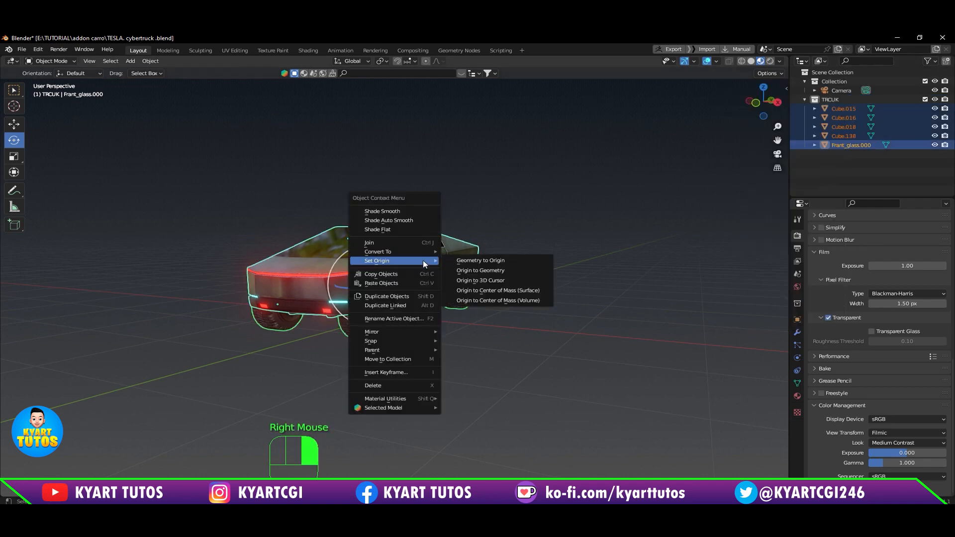
{"action": "left_click", "coordinate": [514, 270]}
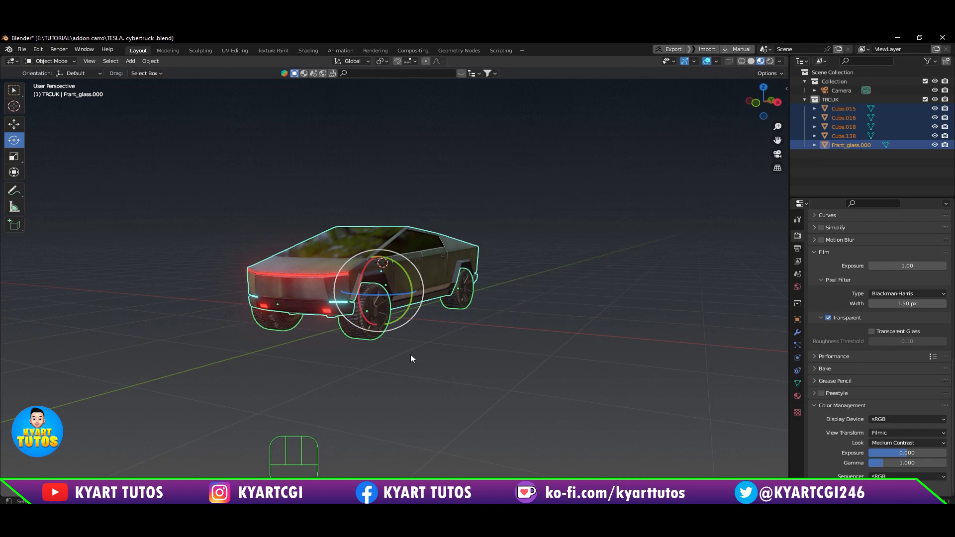
Step: Add a car rig to the scene with the RBC add-on
{"action": "scroll", "coordinate": [383, 330], "scroll_direction": "up", "scroll_amount": 2}
{"action": "middle_click_drag", "start_coordinate": [377, 329], "coordinate": [320, 370]}
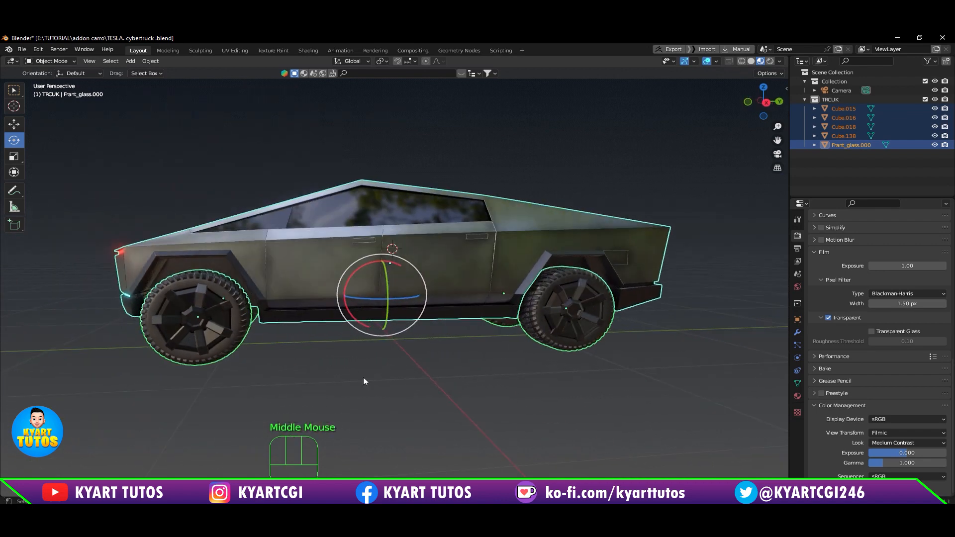
{"action": "middle_click_drag", "start_coordinate": [299, 390], "coordinate": [394, 400]}
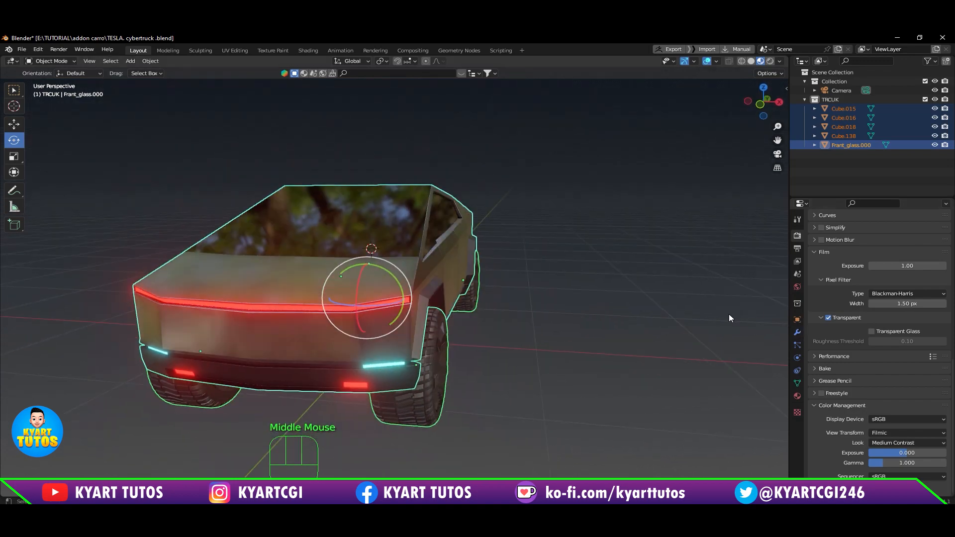
{"action": "key", "text": "n"}
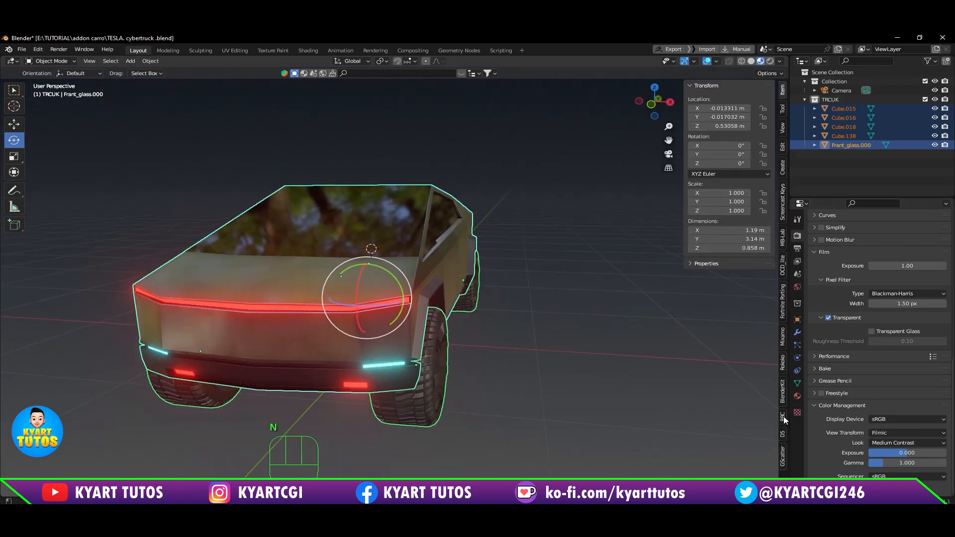
{"action": "left_click", "coordinate": [783, 417]}
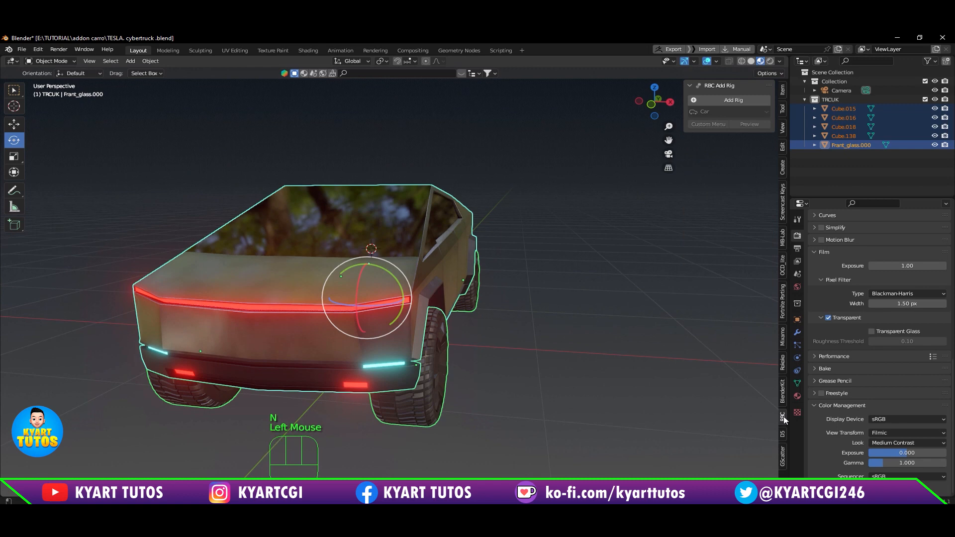
{"action": "double_click", "coordinate": [732, 102]}
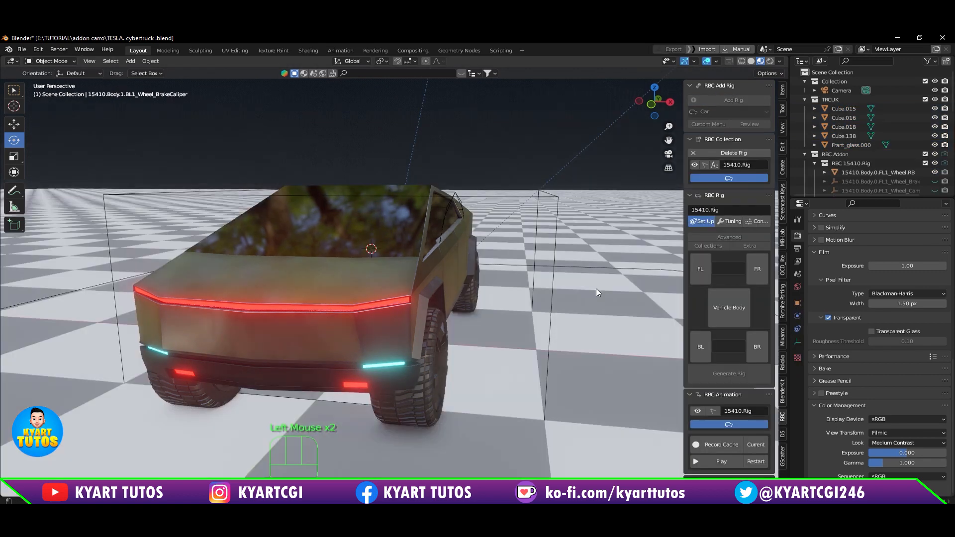
Step: Assign the truck body as the rig's Vehicle Body in the RBC rig setup
{"action": "scroll", "coordinate": [520, 294], "scroll_direction": "down", "scroll_amount": 2}
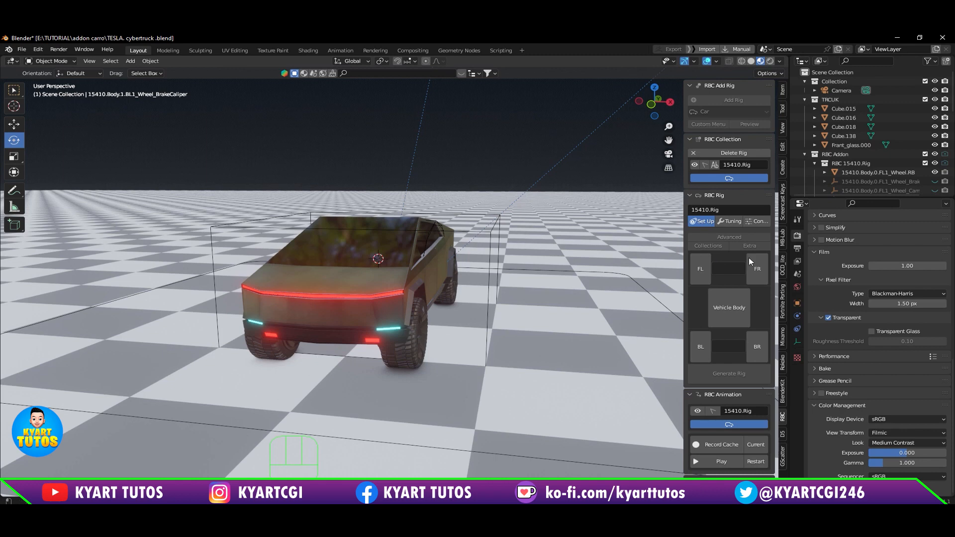
{"action": "scroll", "coordinate": [876, 154], "scroll_direction": "down", "scroll_amount": 5}
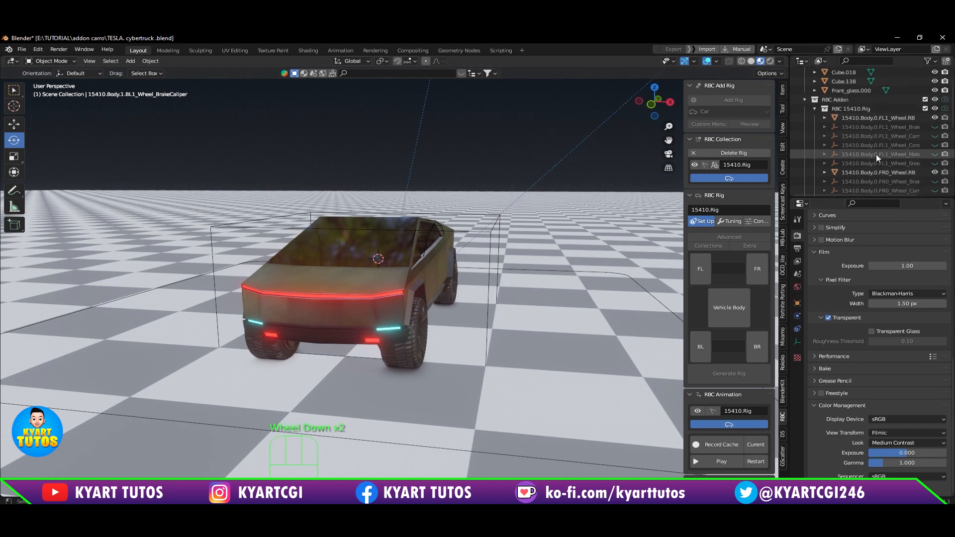
{"action": "scroll", "coordinate": [876, 154], "scroll_direction": "down", "scroll_amount": 5}
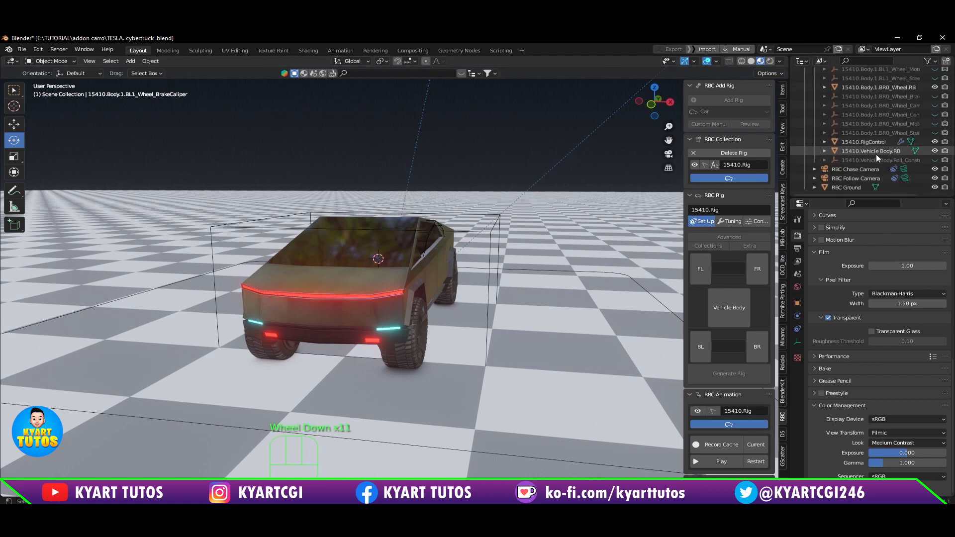
{"action": "scroll", "coordinate": [875, 154], "scroll_direction": "up", "scroll_amount": 9}
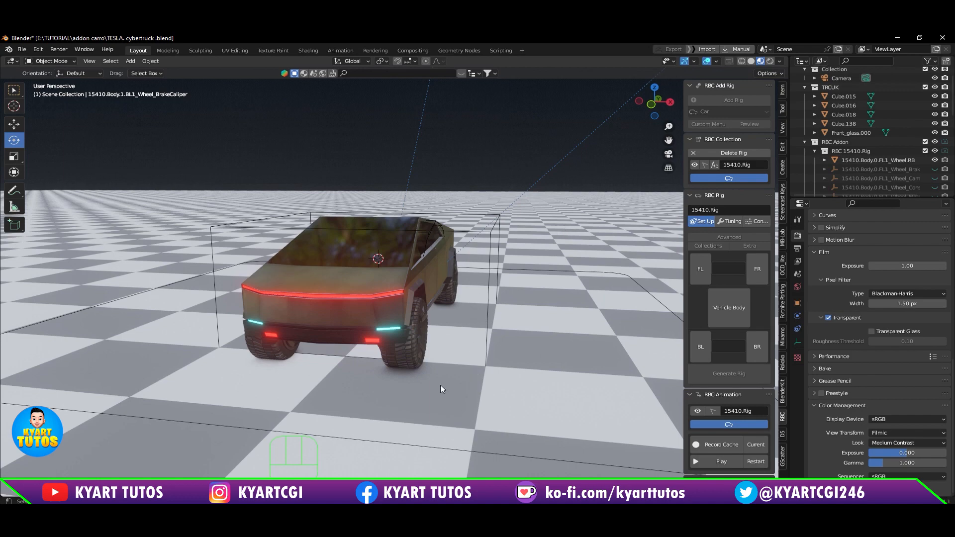
{"action": "middle_click_drag", "start_coordinate": [525, 276], "coordinate": [390, 317]}
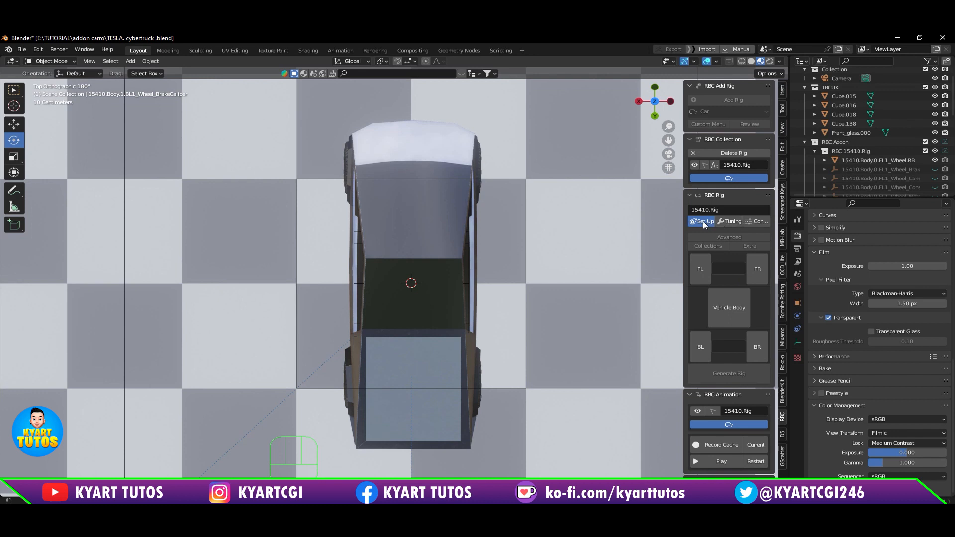
{"action": "left_click_drag", "start_coordinate": [685, 207], "coordinate": [646, 209]}
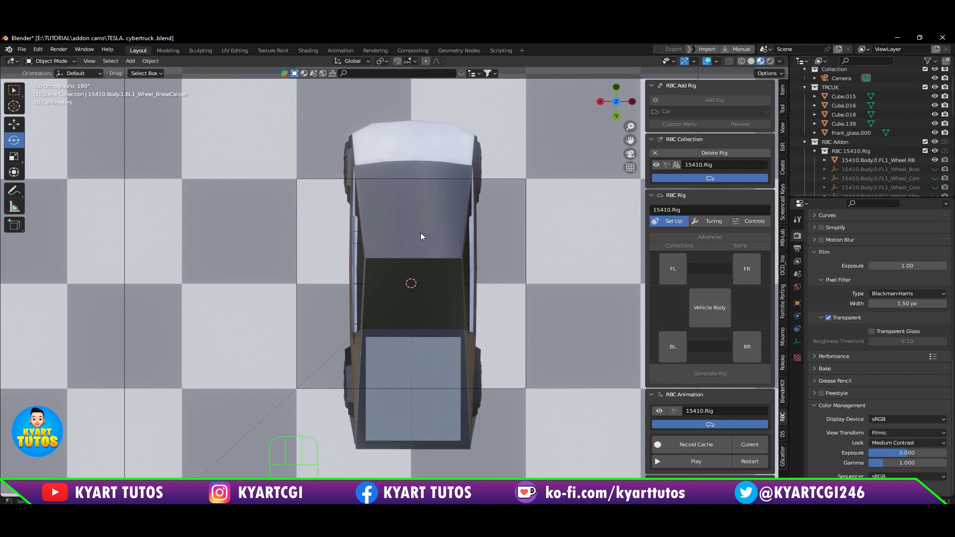
{"action": "left_click", "coordinate": [419, 252]}
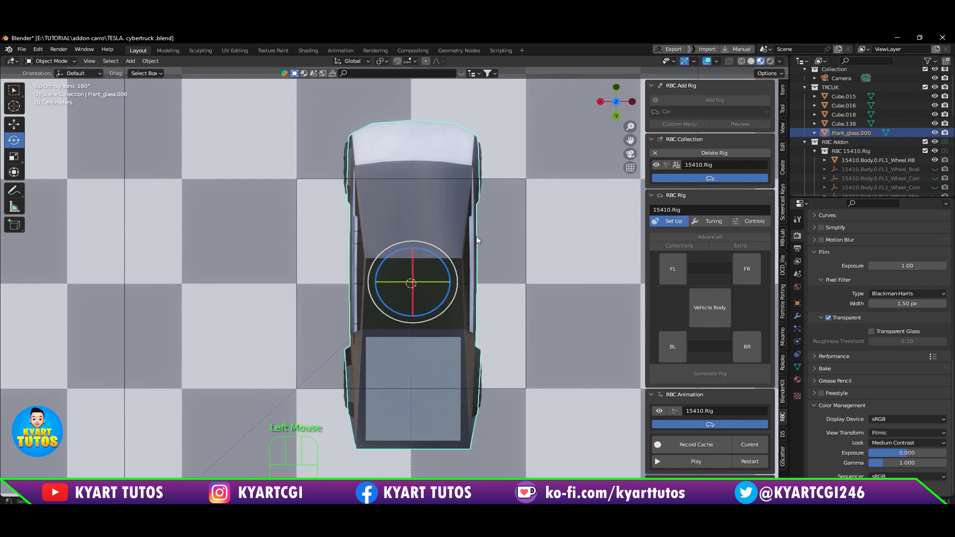
{"action": "left_click", "coordinate": [710, 316]}
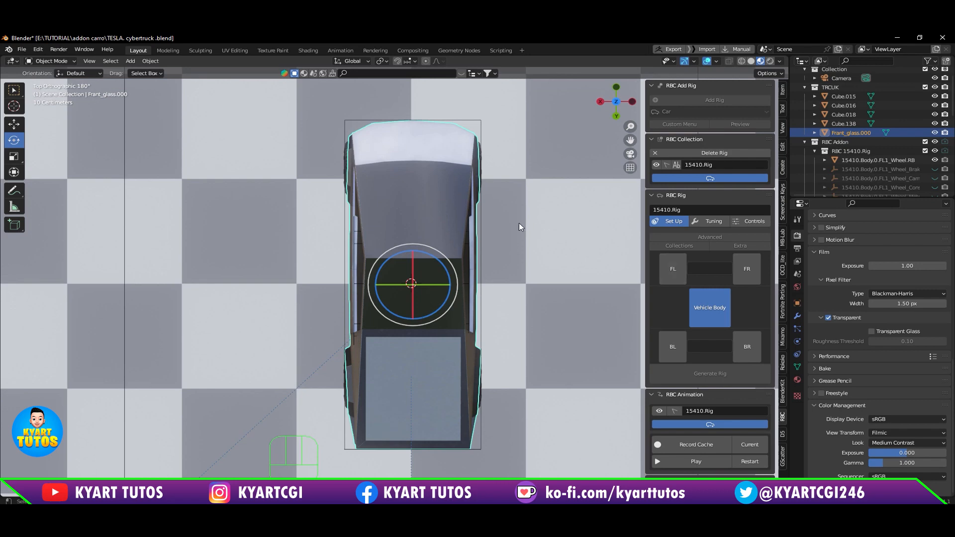
Step: Assign the two front wheels to the FL and FR slots of the rig setup
{"action": "middle_click_drag", "start_coordinate": [518, 226], "coordinate": [284, 242]}
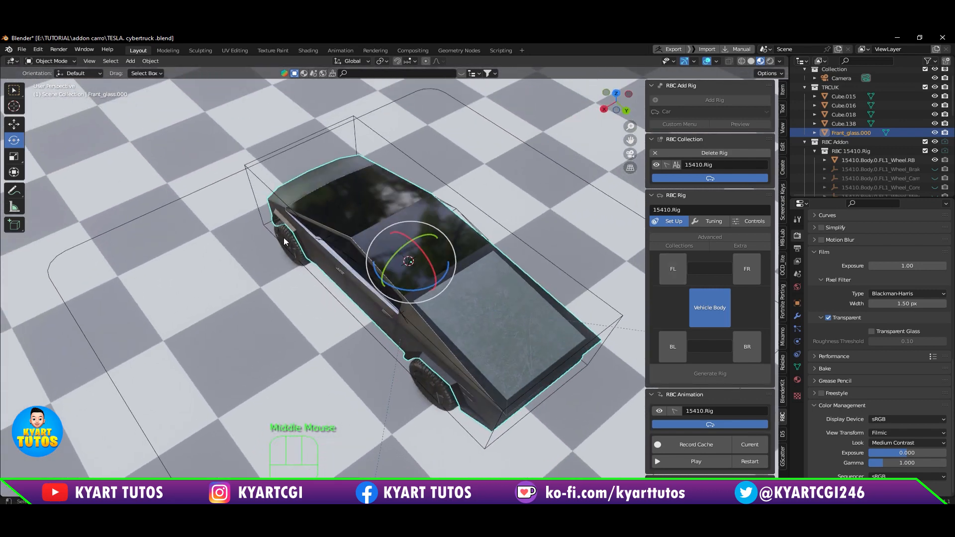
{"action": "left_click", "coordinate": [285, 243]}
{"action": "left_click", "coordinate": [676, 267]}
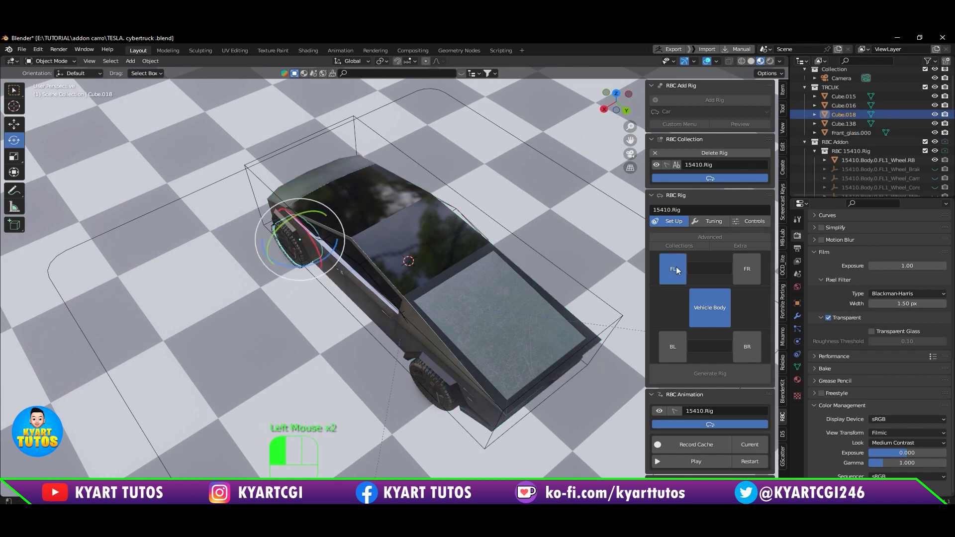
{"action": "middle_click_drag", "start_coordinate": [527, 220], "coordinate": [410, 205]}
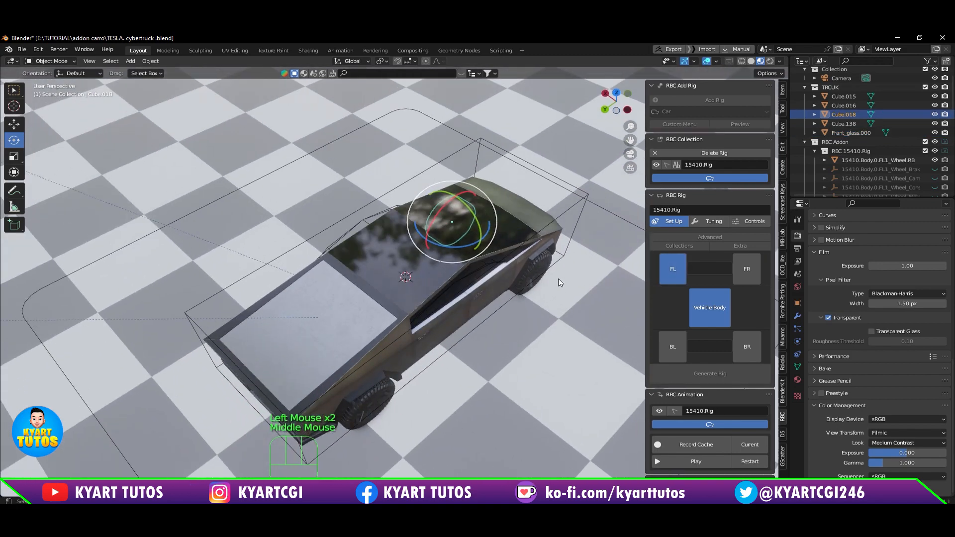
{"action": "left_click", "coordinate": [537, 265]}
{"action": "left_click", "coordinate": [746, 268]}
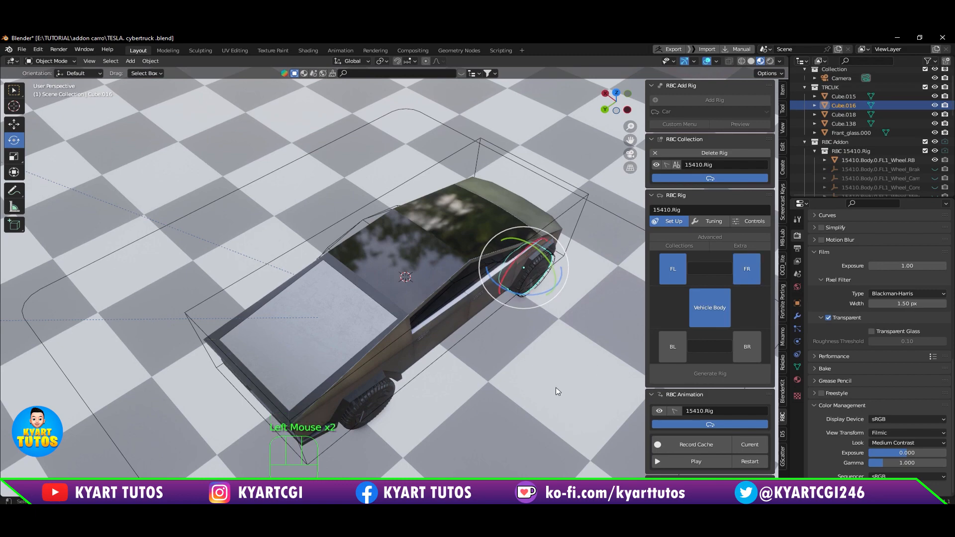
Step: Assign the two rear wheels to the BR and BL slots of the rig setup
{"action": "left_click", "coordinate": [369, 401]}
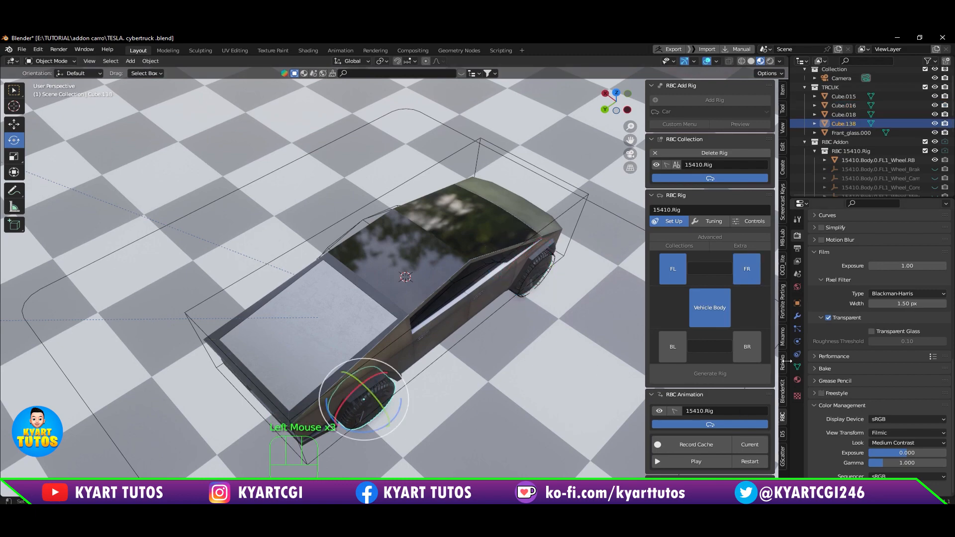
{"action": "left_click", "coordinate": [747, 347]}
{"action": "middle_click_drag", "start_coordinate": [460, 395], "coordinate": [439, 373]}
{"action": "left_click", "coordinate": [413, 368]}
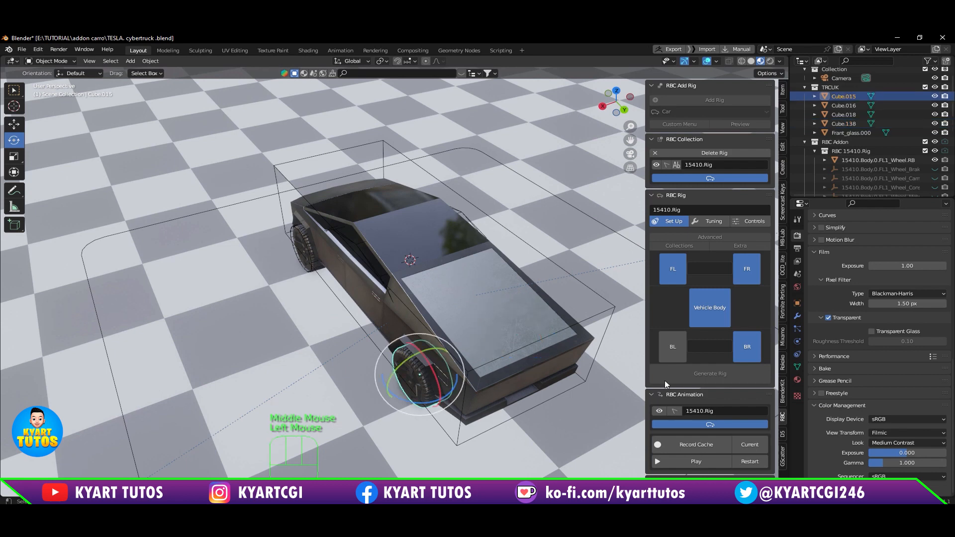
{"action": "left_click", "coordinate": [672, 348]}
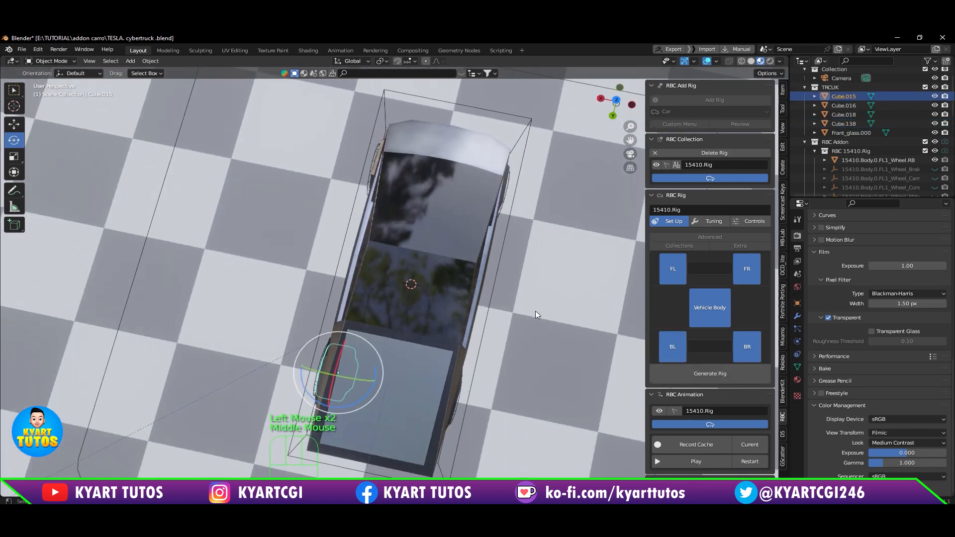
Step: Check the placement of the body and wheels from above and the front, and generate the rig
{"action": "middle_click_drag", "start_coordinate": [535, 312], "coordinate": [554, 324]}
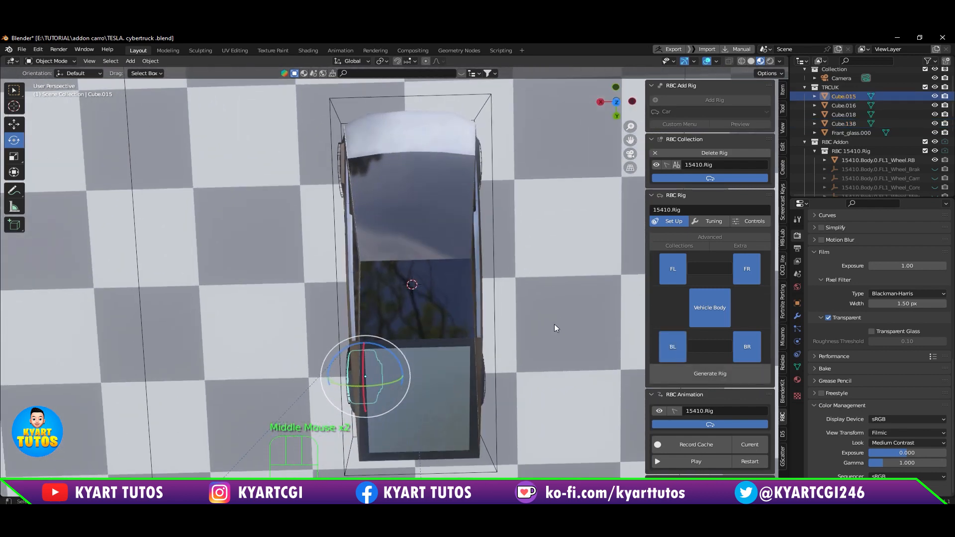
{"action": "middle_click_drag", "start_coordinate": [566, 378], "coordinate": [452, 328]}
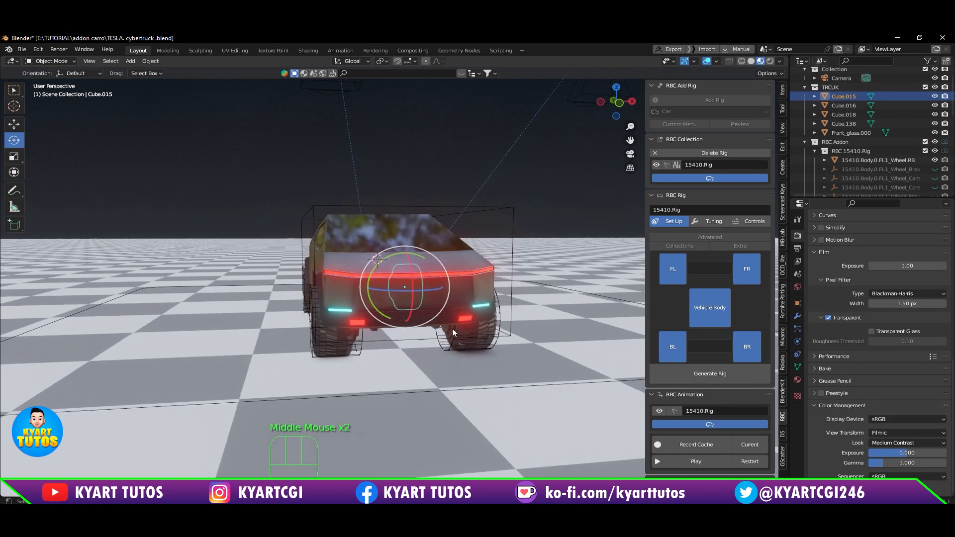
{"action": "scroll", "coordinate": [452, 328], "scroll_direction": "up", "scroll_amount": 2}
{"action": "mouse_move", "coordinate": [456, 371]}
{"action": "middle_mouse_down"}
{"action": "mouse_move", "coordinate": [447, 350]}
{"action": "mouse_move", "coordinate": [439, 368]}
{"action": "middle_mouse_up"}
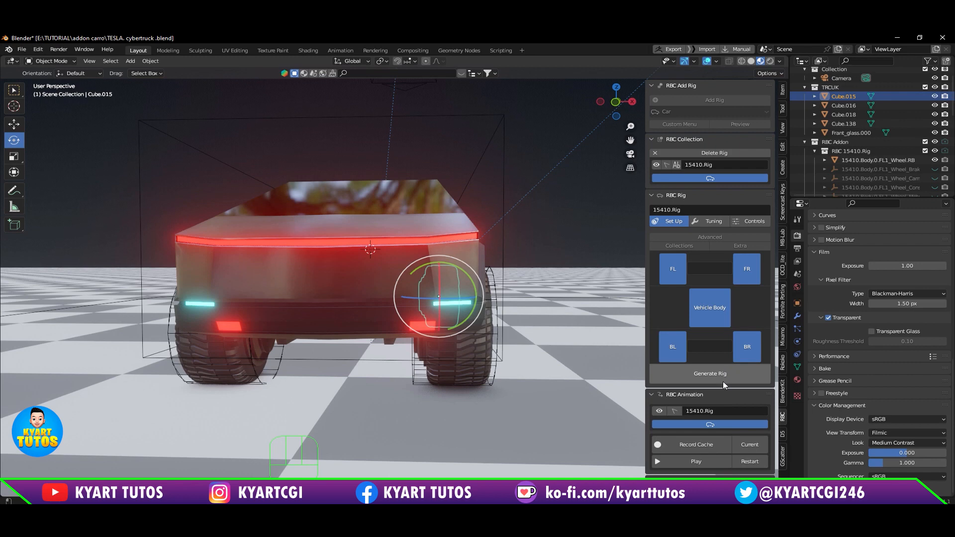
{"action": "left_click", "coordinate": [710, 376]}
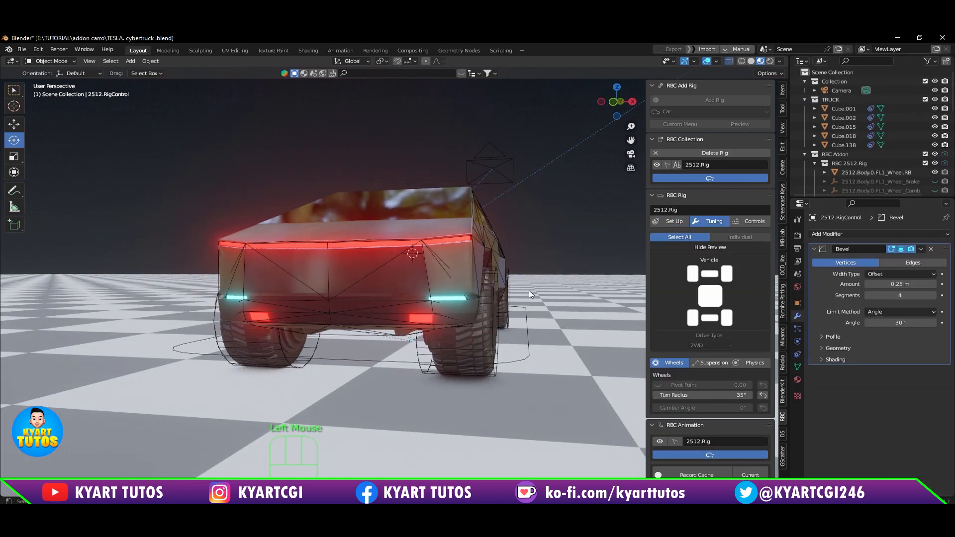
Step: Inspect the generated rig's outlines around the truck body and wheels from several angles
{"action": "middle_click_drag", "start_coordinate": [400, 410], "coordinate": [410, 368]}
{"action": "middle_click_drag", "start_coordinate": [258, 374], "coordinate": [394, 352]}
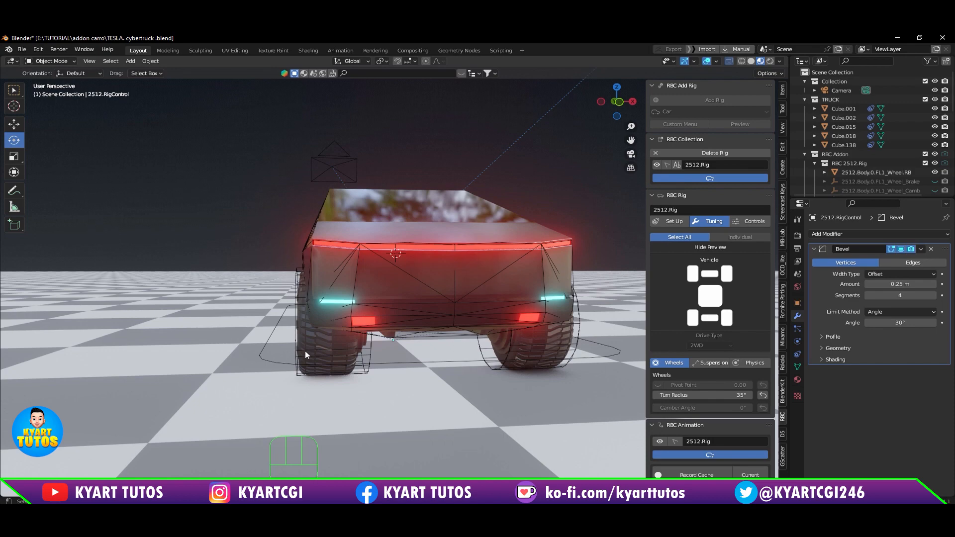
{"action": "middle_click_drag", "start_coordinate": [425, 349], "coordinate": [596, 140]}
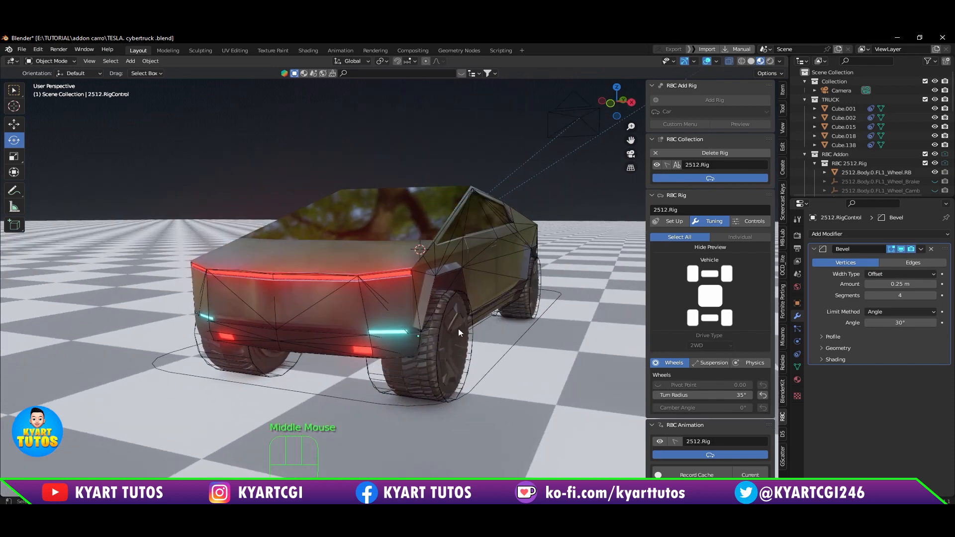
{"action": "mouse_move", "coordinate": [426, 289]}
{"action": "middle_mouse_down"}
{"action": "mouse_move", "coordinate": [431, 308]}
{"action": "mouse_move", "coordinate": [406, 274]}
{"action": "mouse_move", "coordinate": [418, 292]}
{"action": "middle_mouse_up"}
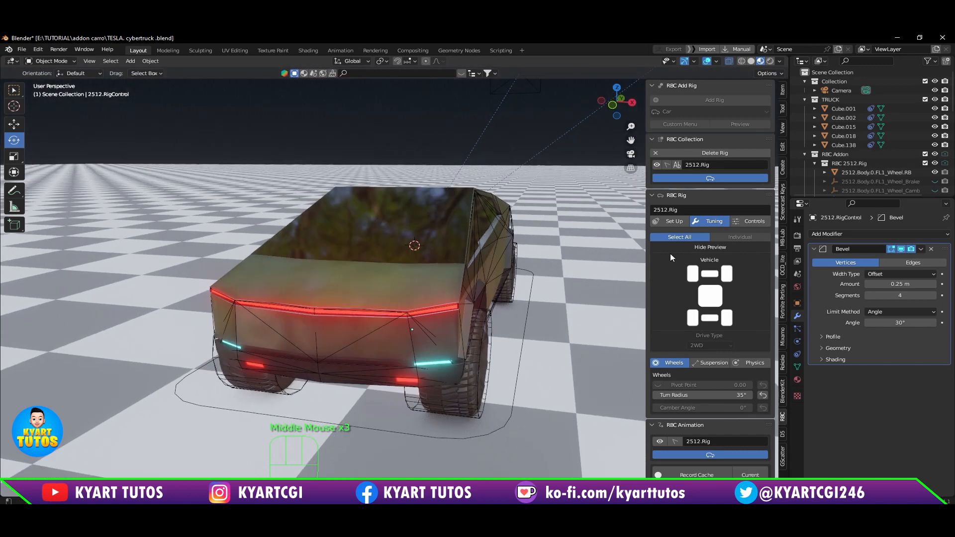
{"action": "middle_click_drag", "start_coordinate": [512, 309], "coordinate": [468, 260], "text": "shift"}
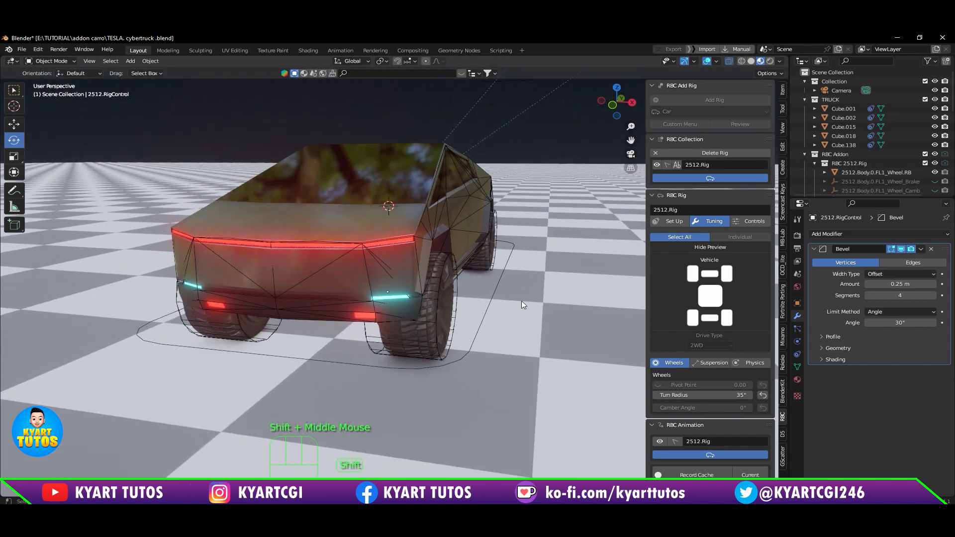
Step: Play the RBC animation of the rigged truck, restart it twice to check the physics, and pause it
{"action": "left_click_drag", "start_coordinate": [645, 289], "coordinate": [606, 288]}
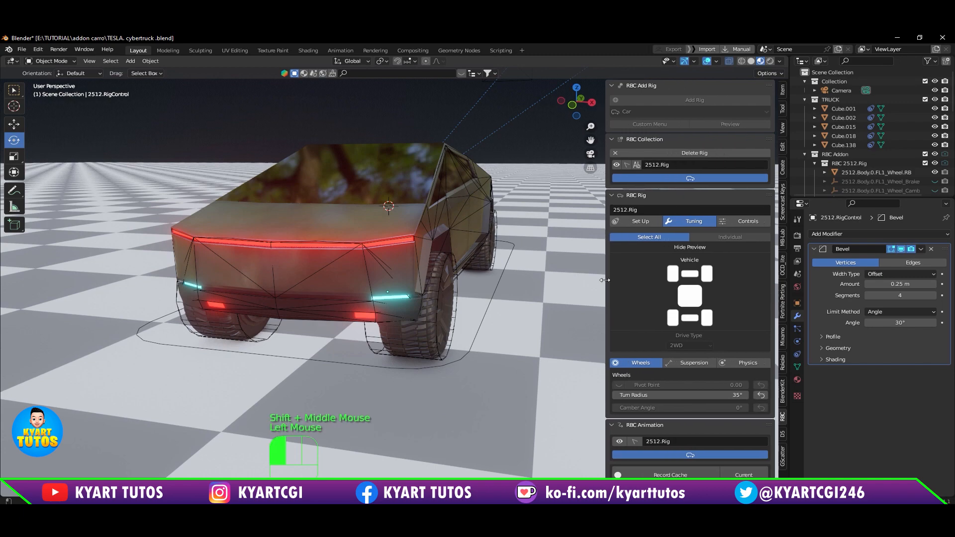
{"action": "scroll", "coordinate": [682, 299], "scroll_direction": "down", "scroll_amount": 3}
{"action": "scroll", "coordinate": [682, 300], "scroll_direction": "down", "scroll_amount": 2}
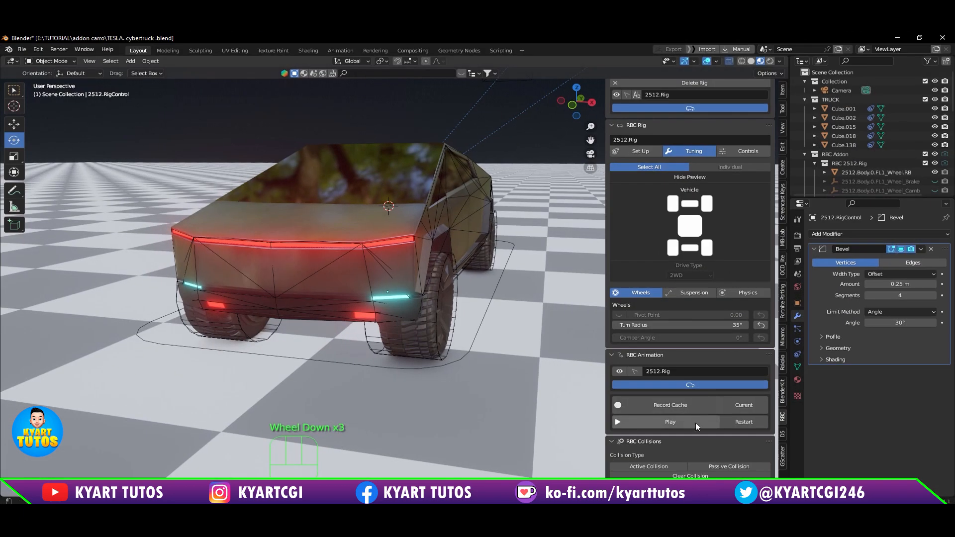
{"action": "left_click", "coordinate": [696, 423]}
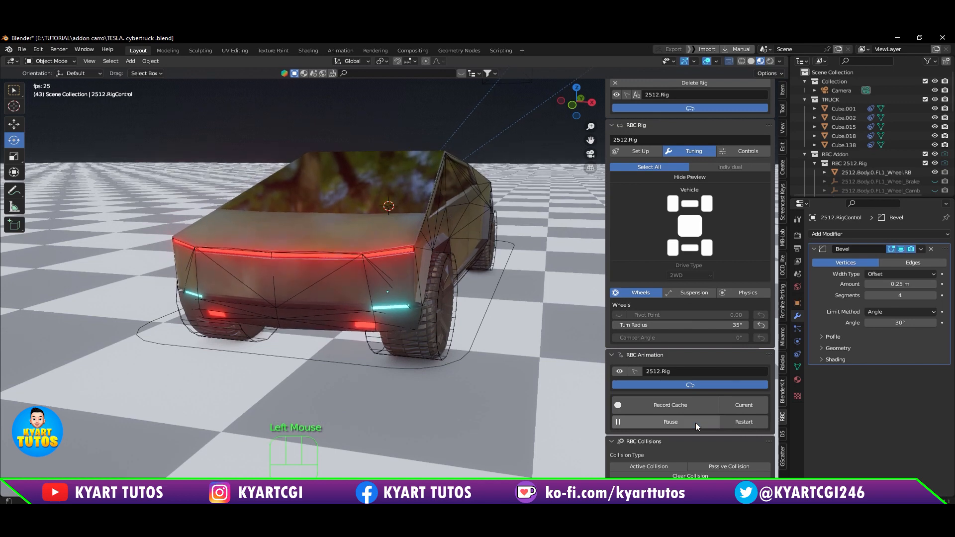
{"action": "middle_click_drag", "start_coordinate": [471, 363], "coordinate": [448, 364]}
{"action": "left_click", "coordinate": [740, 421]}
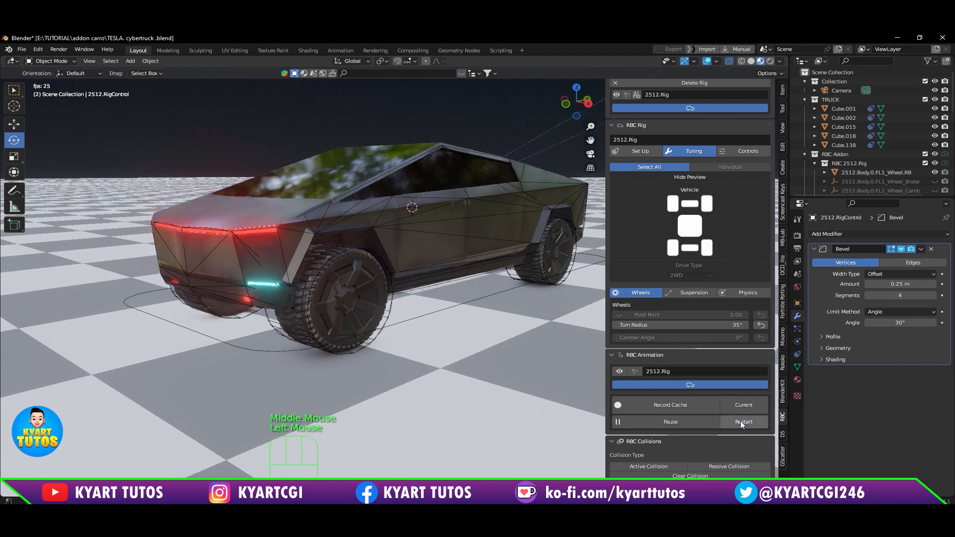
{"action": "left_click", "coordinate": [685, 422]}
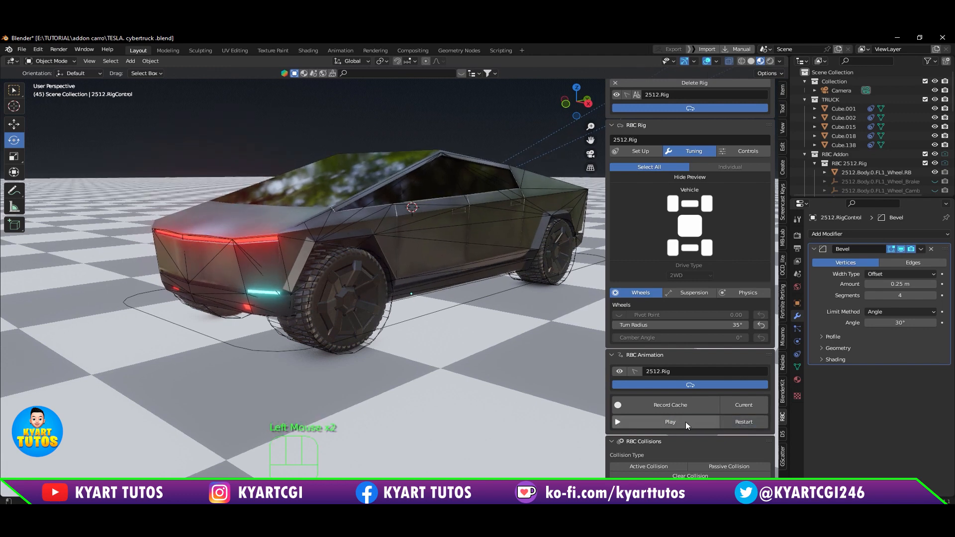
{"action": "left_click", "coordinate": [685, 422]}
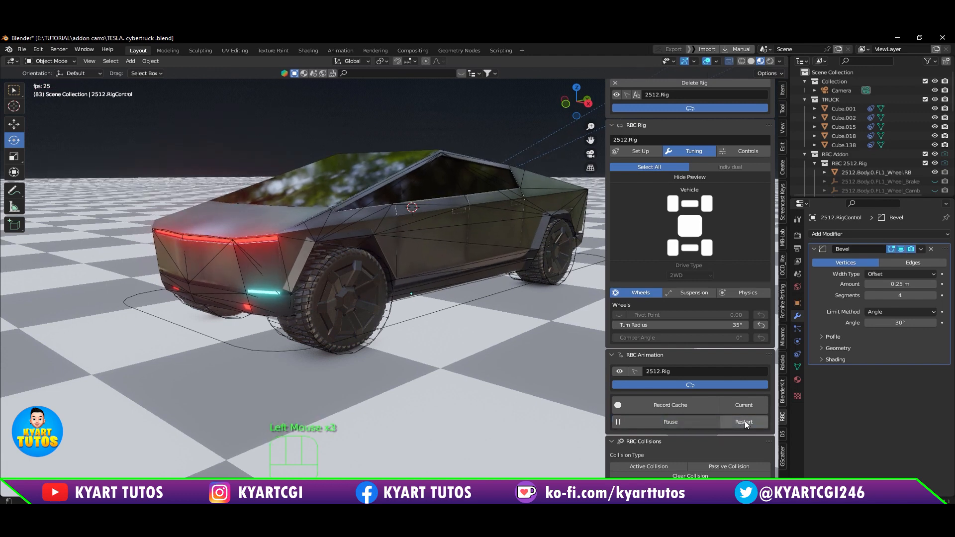
{"action": "left_click", "coordinate": [744, 421]}
{"action": "left_click", "coordinate": [702, 421]}
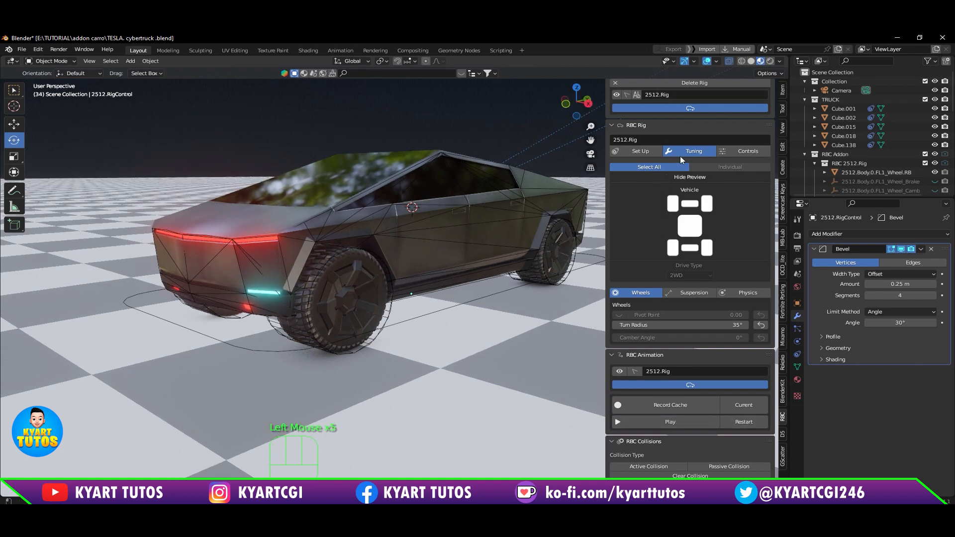
Step: Split the 3D viewport horizontally, turn the new lower area into a Timeline, and enlarge it slightly
{"action": "scroll", "coordinate": [711, 149], "scroll_direction": "down", "scroll_amount": 2}
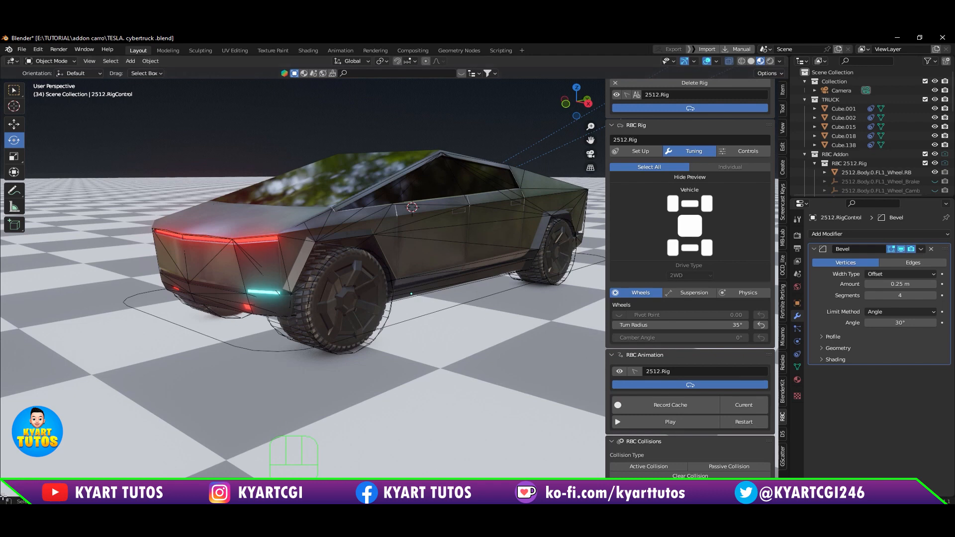
{"action": "left_click_drag", "start_coordinate": [2, 496], "coordinate": [4, 460]}
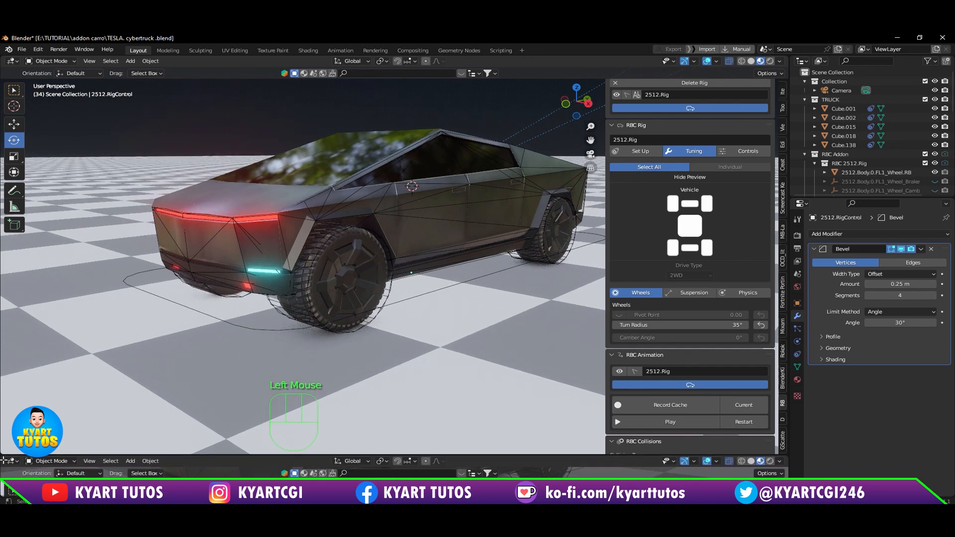
{"action": "left_click", "coordinate": [12, 461]}
{"action": "left_click", "coordinate": [12, 461]}
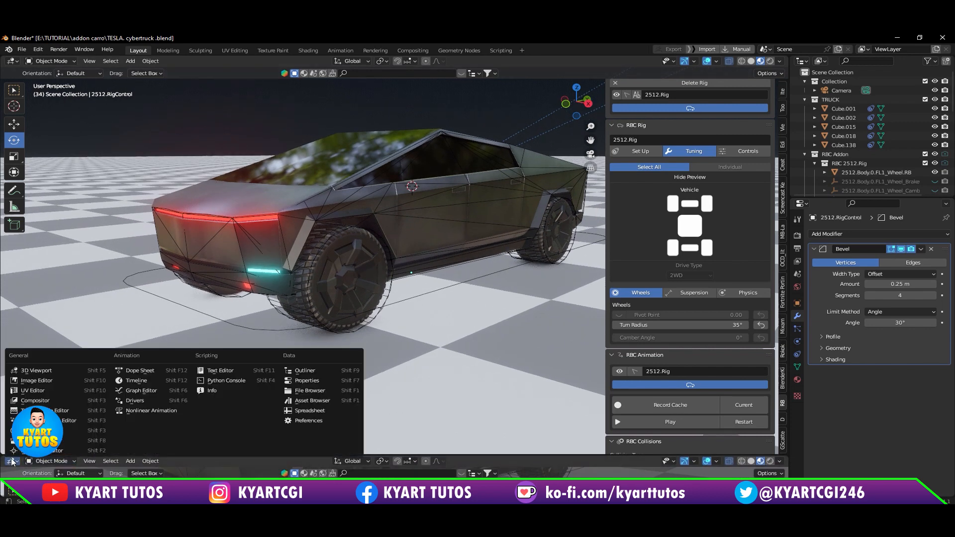
{"action": "left_click", "coordinate": [136, 381]}
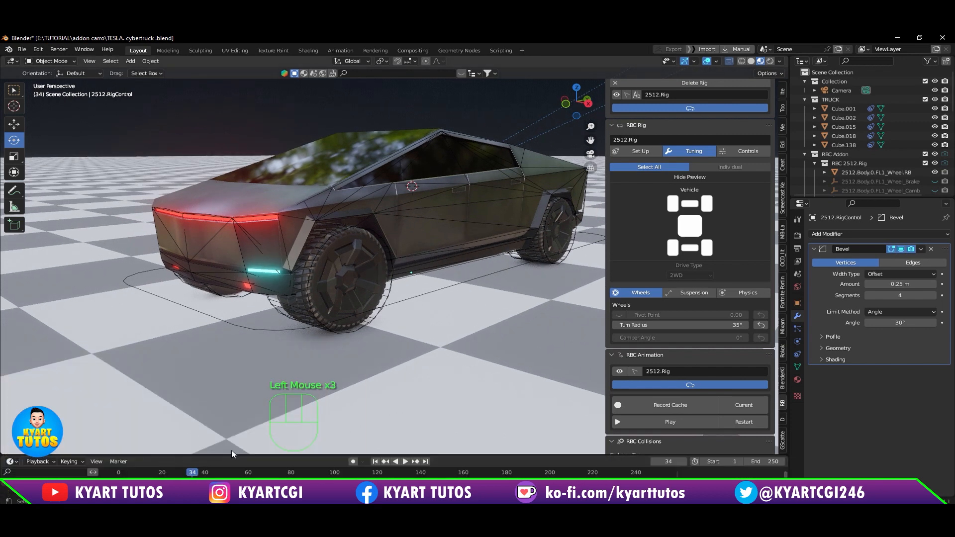
{"action": "left_click_drag", "start_coordinate": [232, 454], "coordinate": [221, 435]}
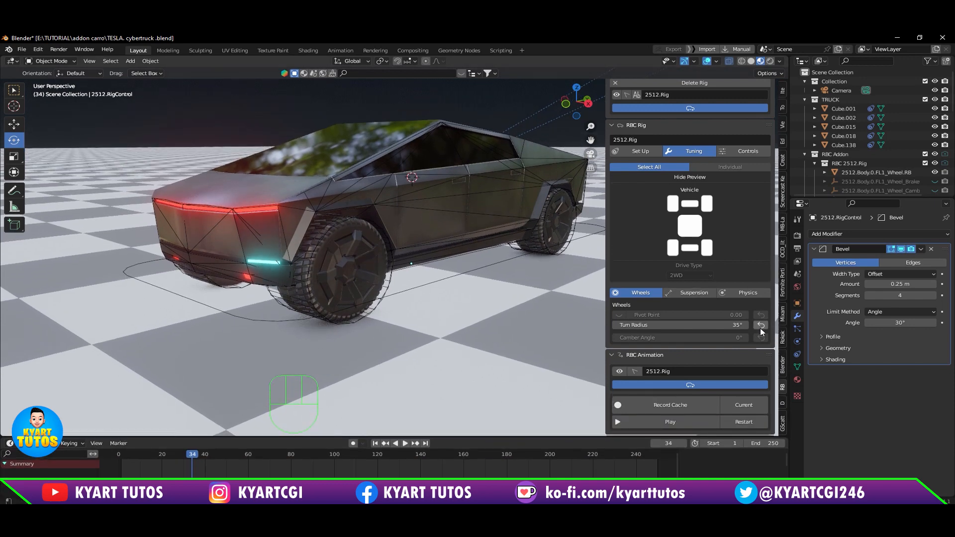
Step: Try a 40° turn radius for the wheels with short playbacks, return to frame 1, and reset the radius to its default
{"action": "left_click", "coordinate": [732, 325]}
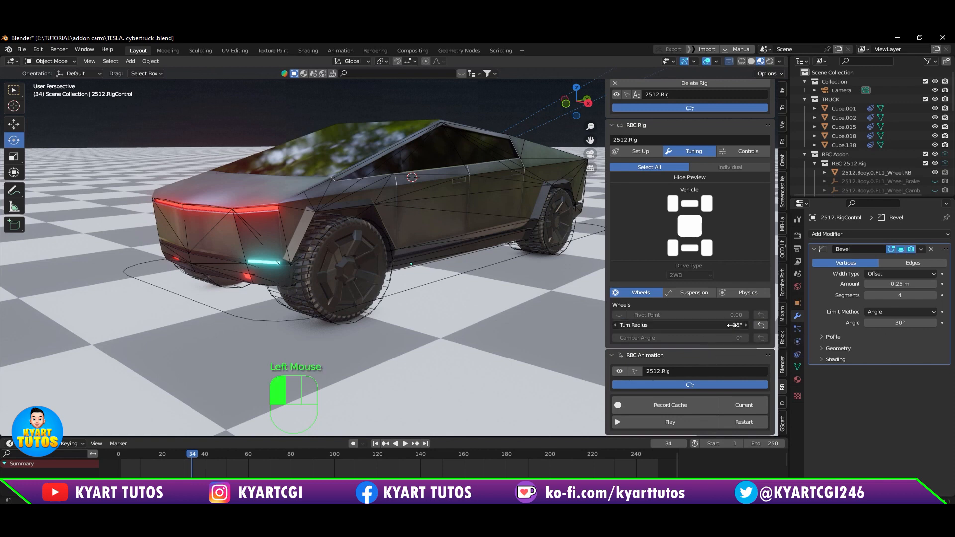
{"action": "type", "text": "40"}
{"action": "key", "text": "Return"}
{"action": "left_click", "coordinate": [690, 420]}
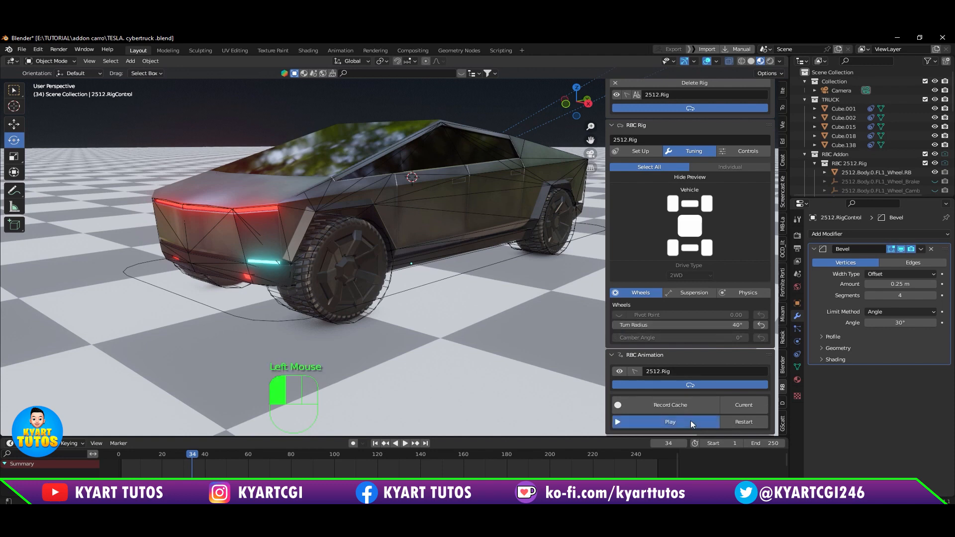
{"action": "left_click", "coordinate": [690, 421]}
{"action": "left_click", "coordinate": [729, 421]}
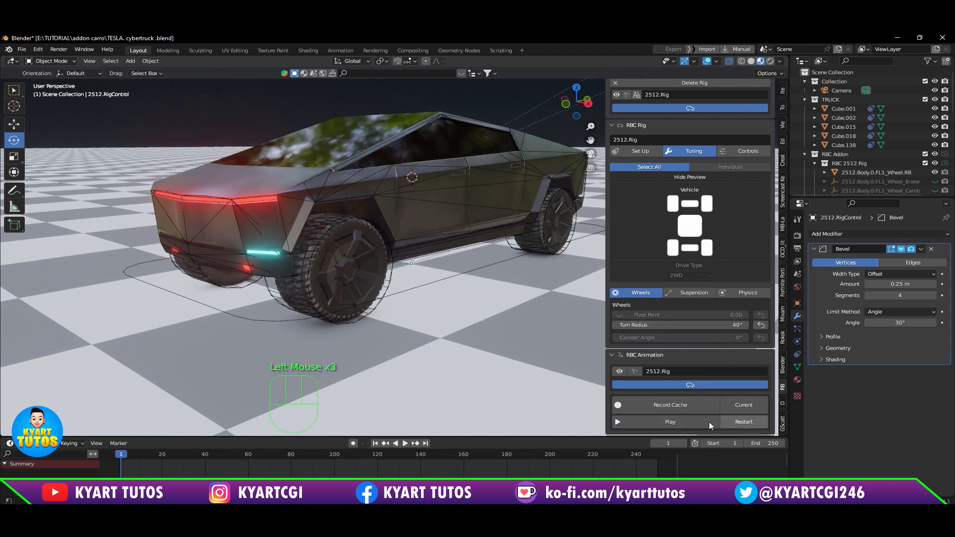
{"action": "left_click", "coordinate": [699, 422]}
{"action": "left_click", "coordinate": [699, 421]}
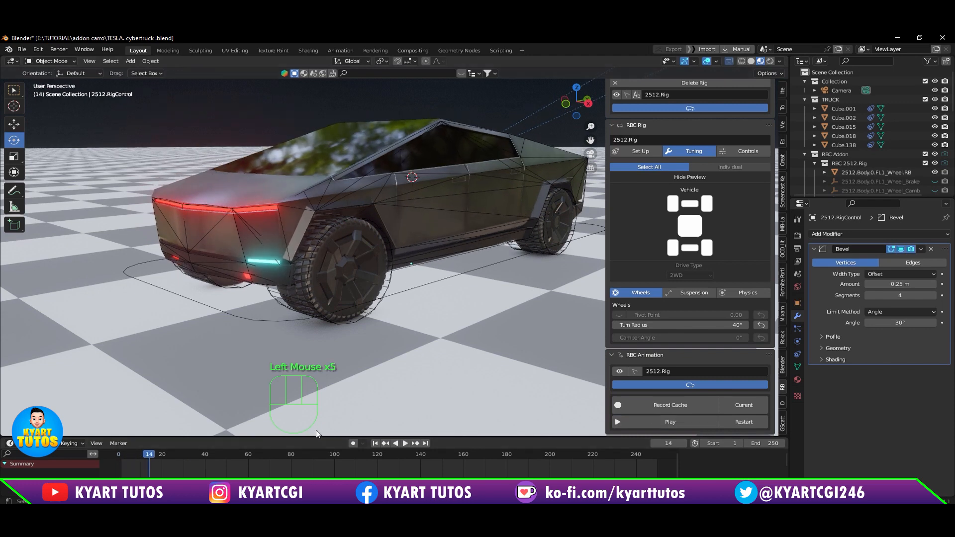
{"action": "left_click_drag", "start_coordinate": [155, 451], "coordinate": [121, 454]}
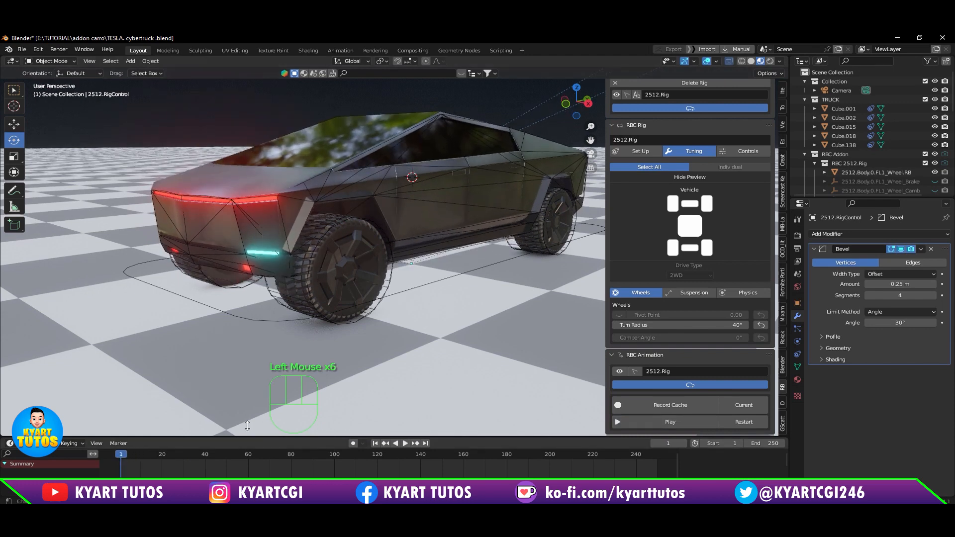
{"action": "left_click", "coordinate": [761, 325]}
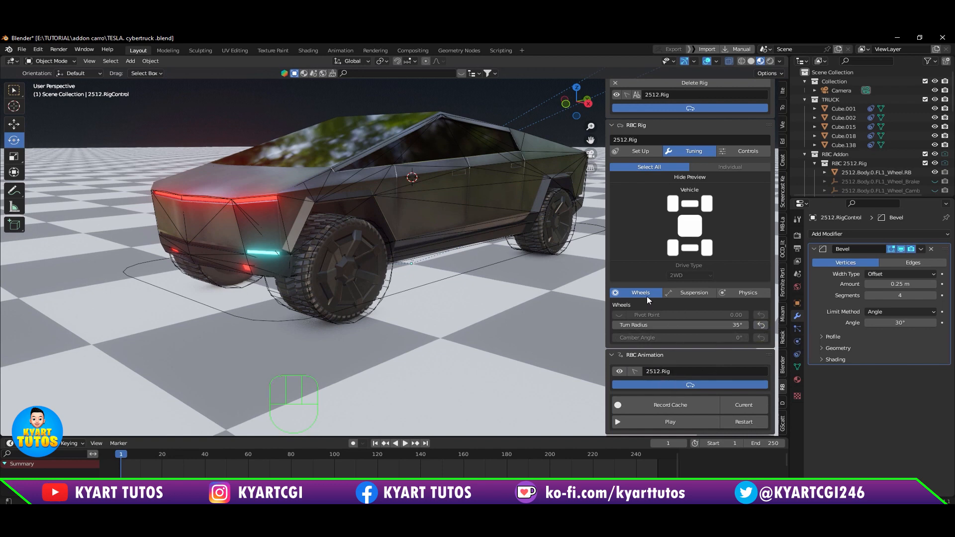
Step: Show the rig's suspension tuning settings, and play the RBC animation from the start before pausing it
{"action": "scroll", "coordinate": [672, 365], "scroll_direction": "down", "scroll_amount": 2}
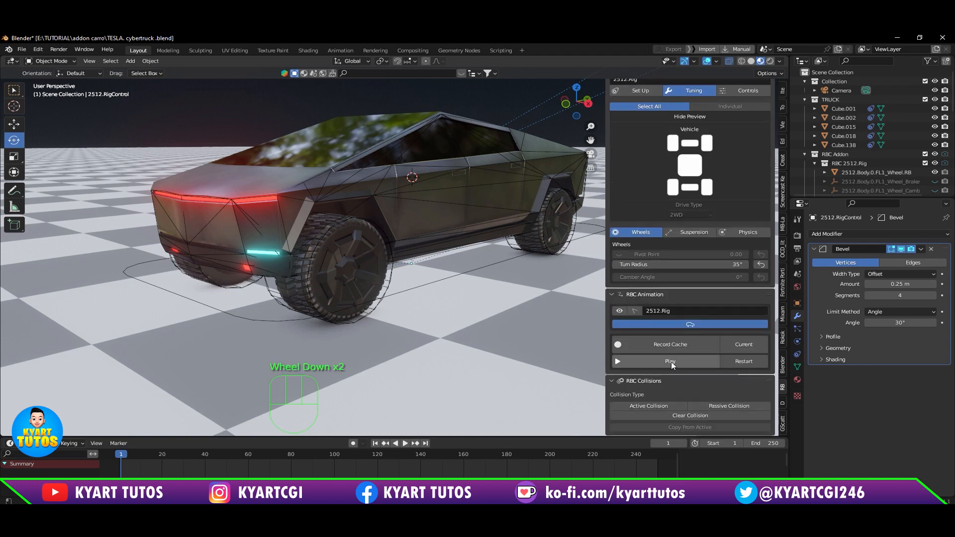
{"action": "scroll", "coordinate": [670, 362], "scroll_direction": "up", "scroll_amount": 1}
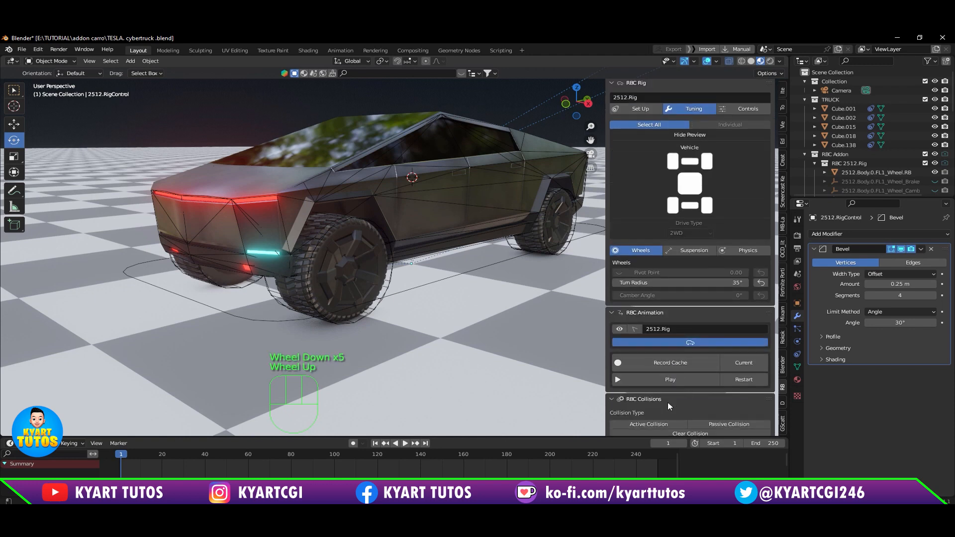
{"action": "scroll", "coordinate": [688, 357], "scroll_direction": "up", "scroll_amount": 2}
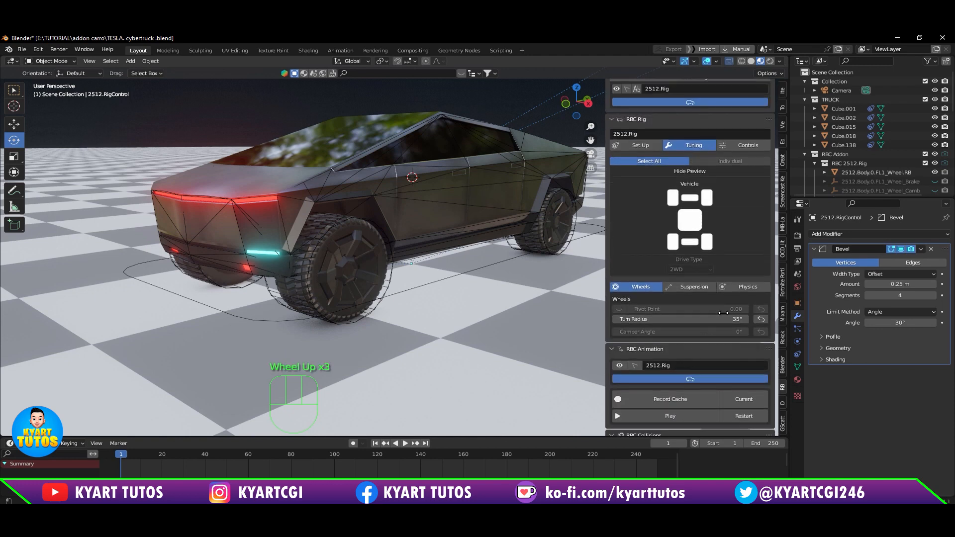
{"action": "left_click", "coordinate": [698, 287]}
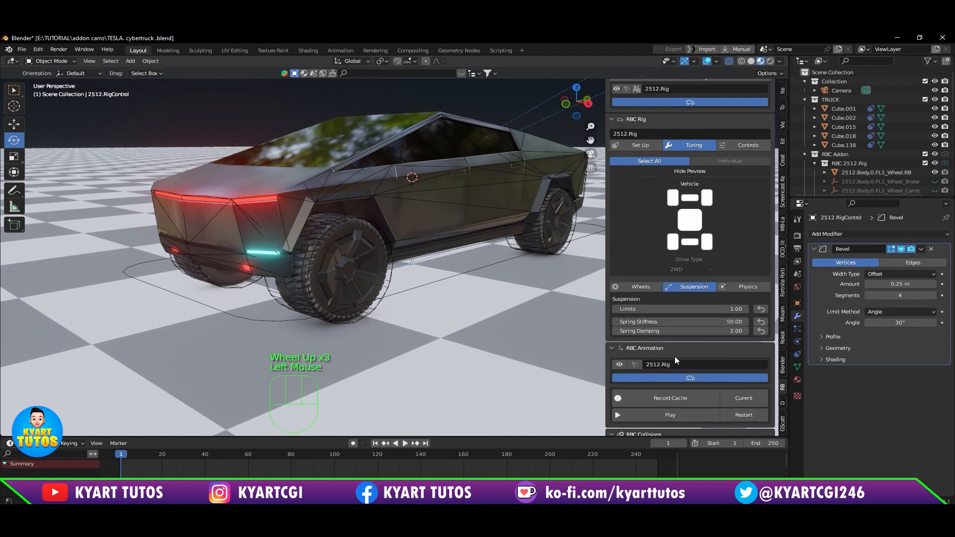
{"action": "left_click", "coordinate": [732, 414]}
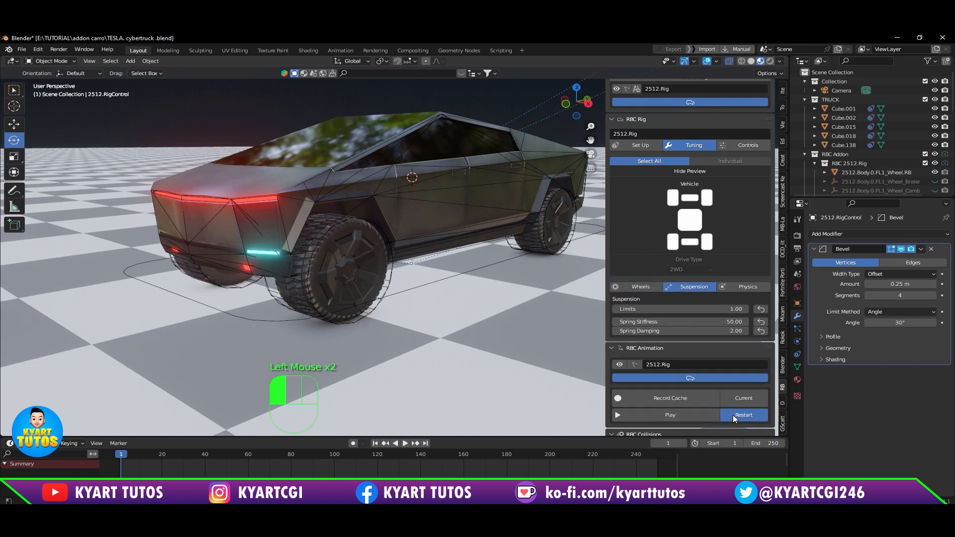
{"action": "left_click", "coordinate": [709, 414]}
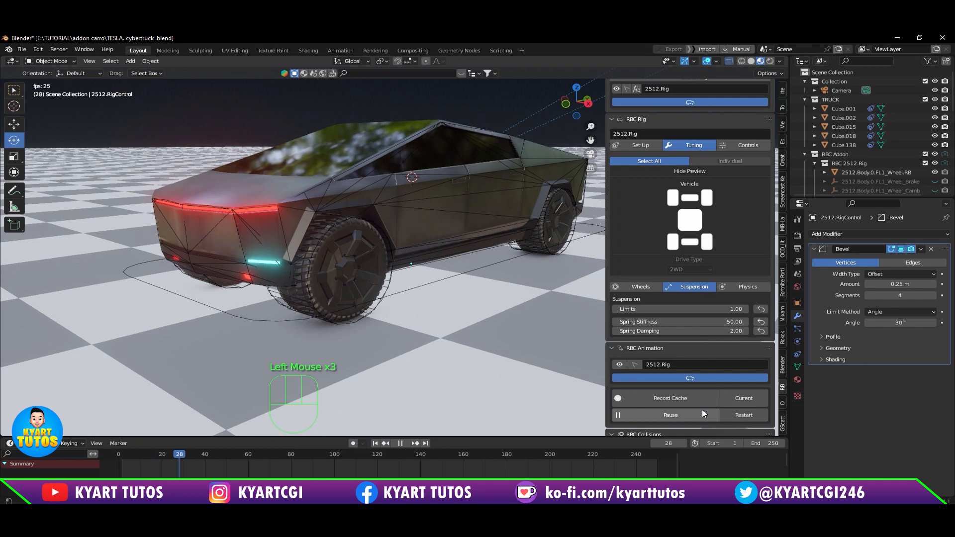
{"action": "left_click", "coordinate": [702, 415]}
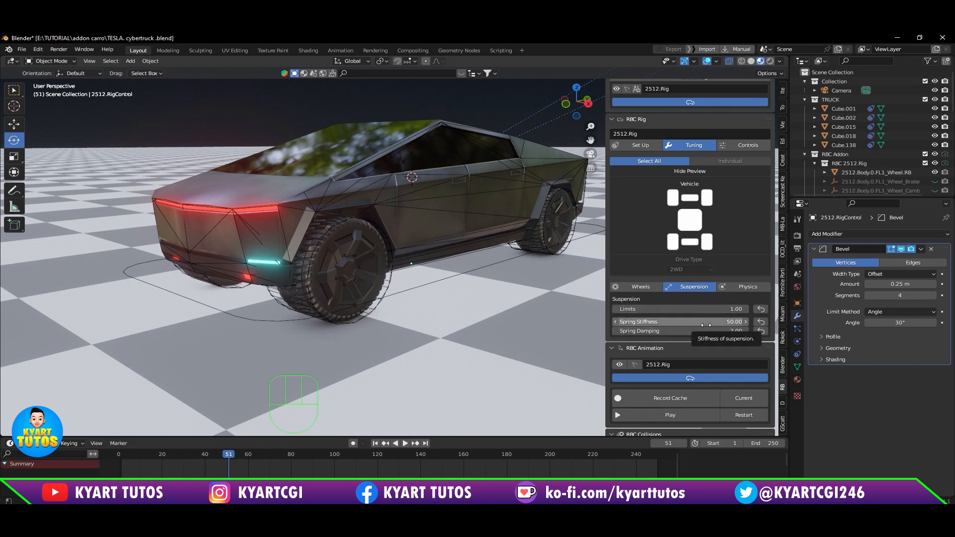
Step: Set the suspension limits to 0.25 and the spring stiffness to 74.50
{"action": "left_click", "coordinate": [697, 309]}
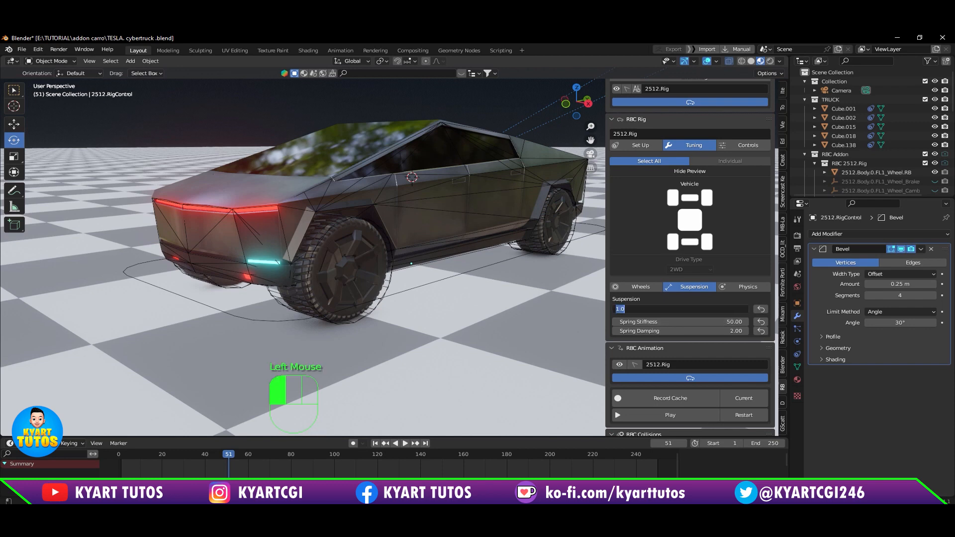
{"action": "key", "text": "Return"}
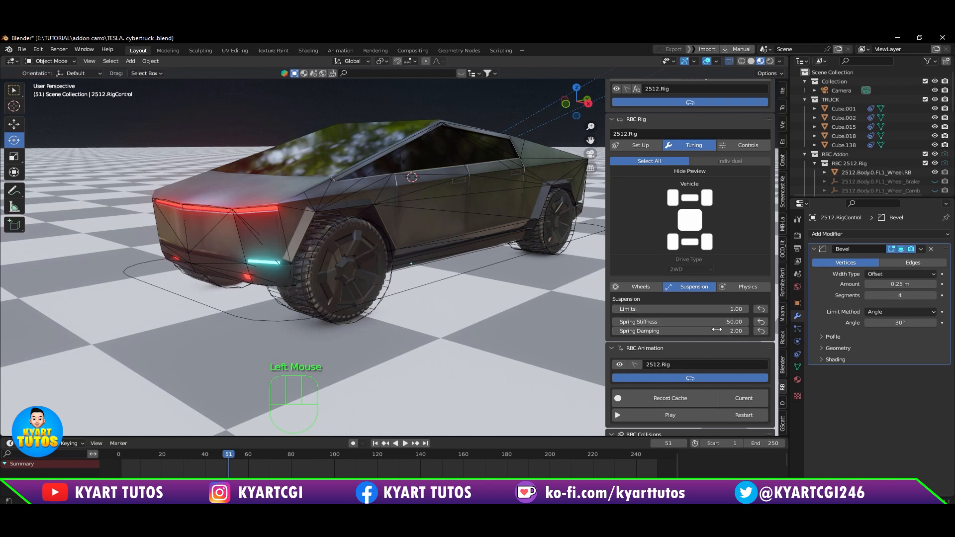
{"action": "mouse_move", "coordinate": [735, 309]}
{"action": "left_mouse_down"}
{"action": "mouse_move", "coordinate": [701, 309]}
{"action": "mouse_move", "coordinate": [735, 321]}
{"action": "left_mouse_up"}
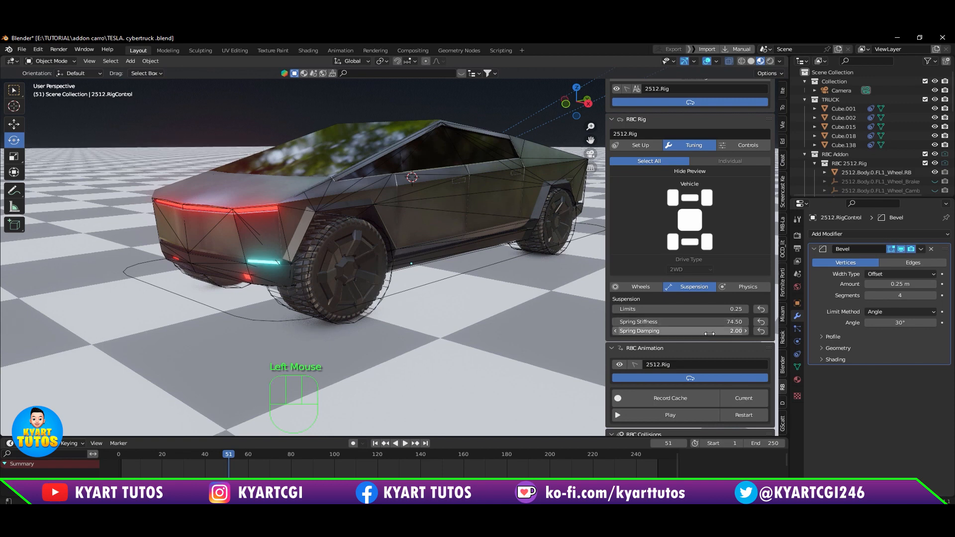
Step: Play the RBC animation, restart it repeatedly to check the suspension's bounce, and pause it
{"action": "left_click", "coordinate": [707, 415]}
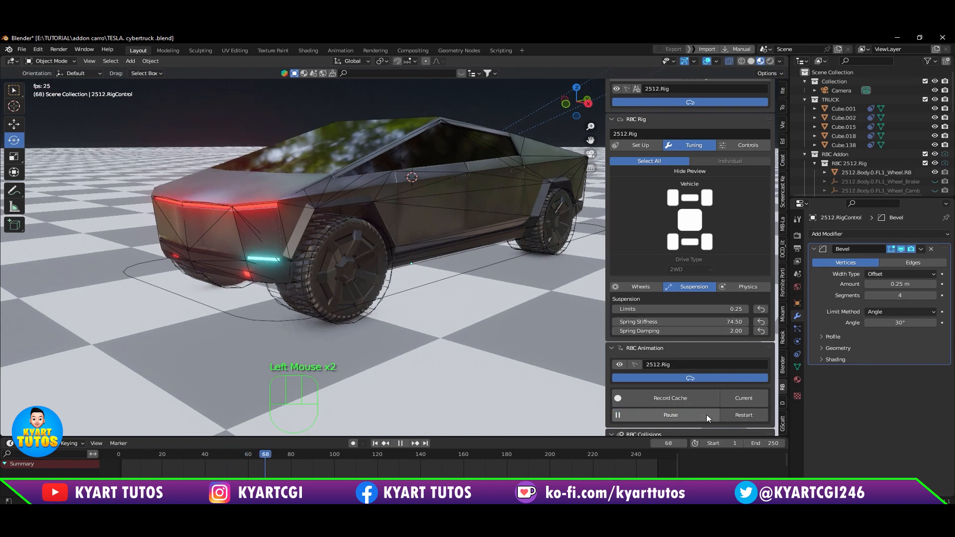
{"action": "left_click", "coordinate": [741, 415]}
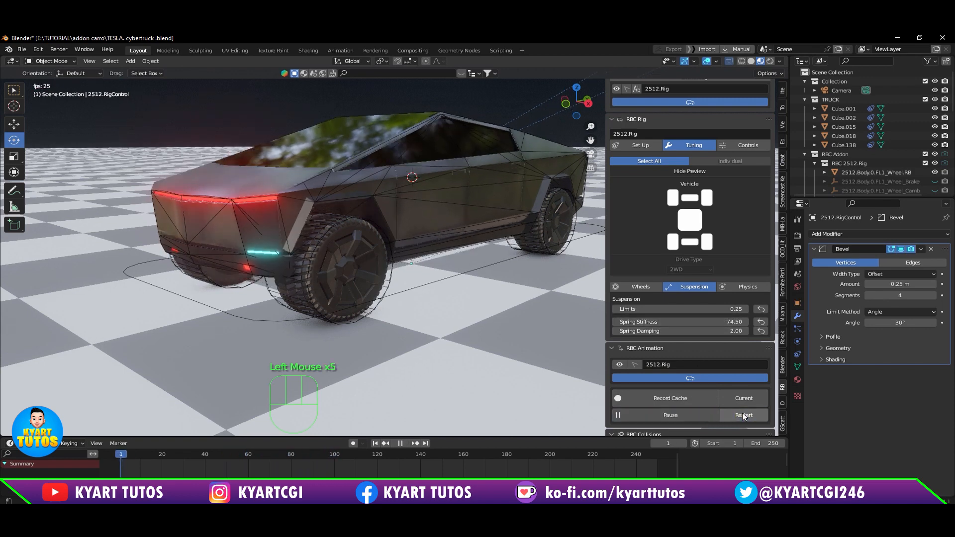
{"action": "left_click", "coordinate": [738, 419]}
{"action": "left_click", "coordinate": [738, 418]}
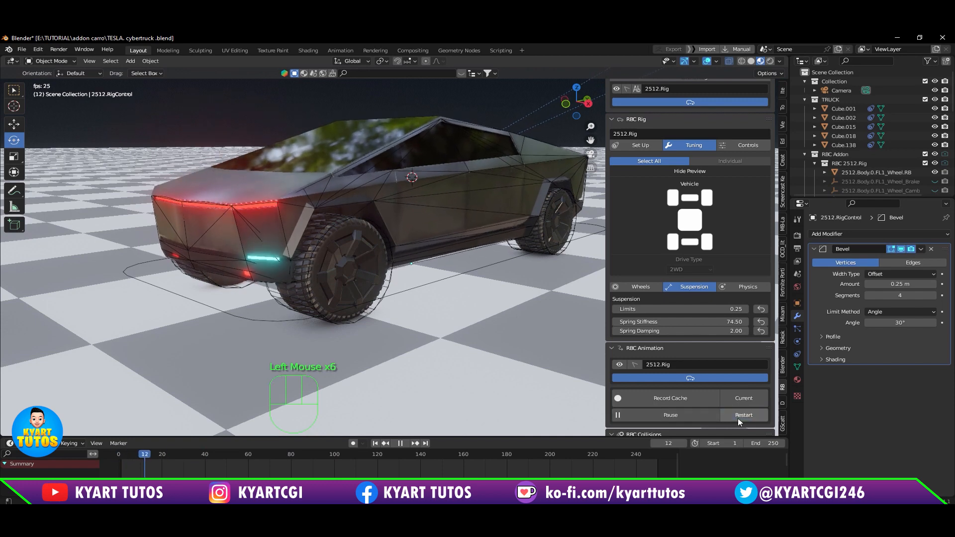
{"action": "left_click", "coordinate": [738, 419]}
{"action": "left_click", "coordinate": [738, 419]}
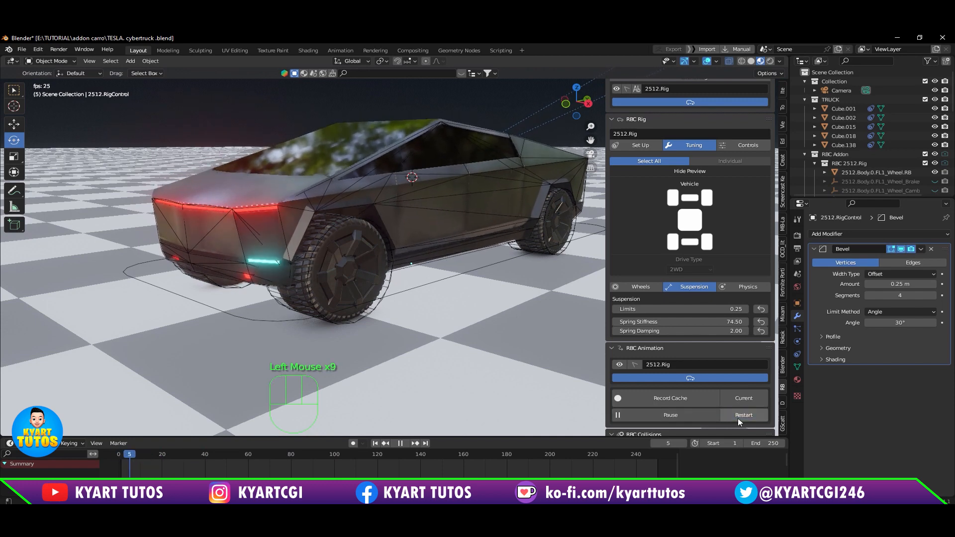
{"action": "left_click", "coordinate": [738, 418]}
{"action": "left_click", "coordinate": [738, 418]}
{"action": "left_click", "coordinate": [737, 418]}
{"action": "left_click", "coordinate": [738, 419]}
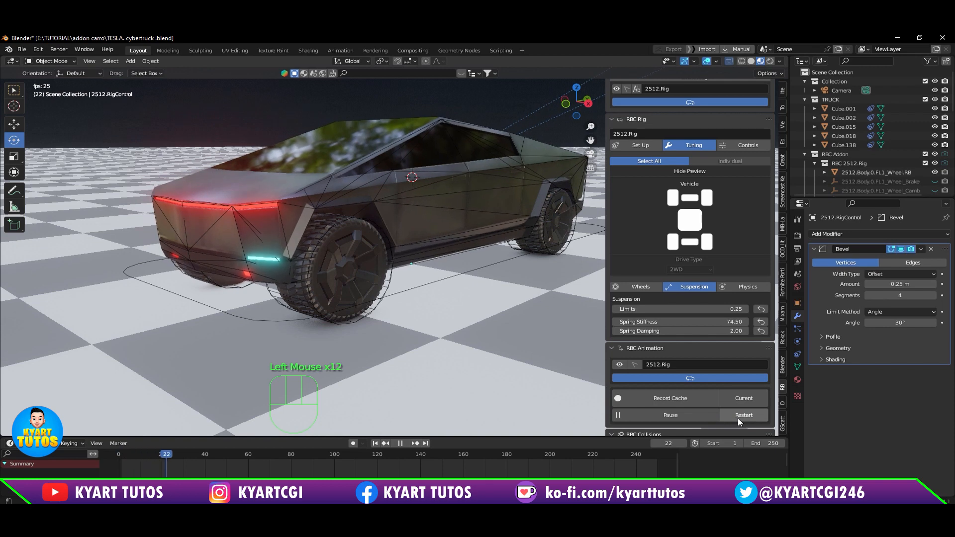
{"action": "left_click", "coordinate": [688, 413]}
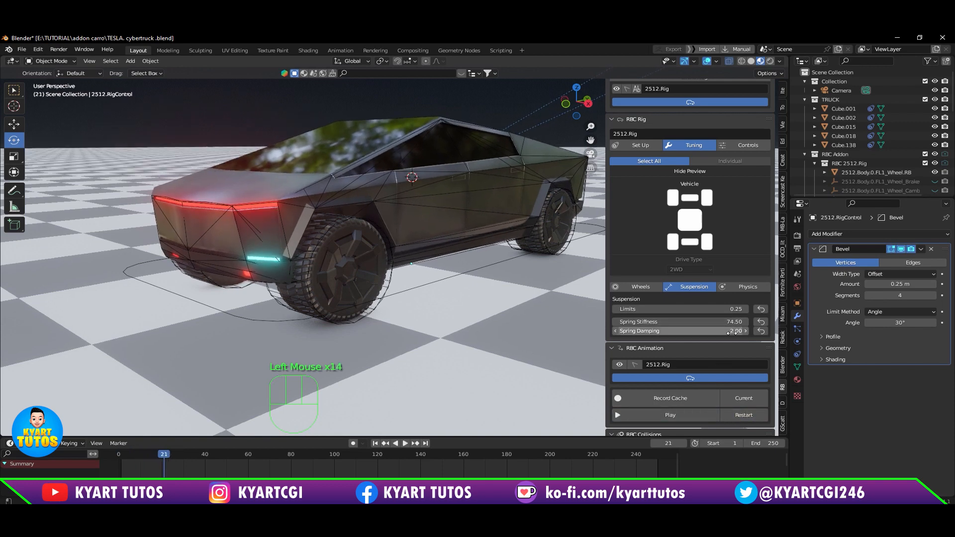
Step: Set the spring damping to 5 and replay the RBC animation from the start to test it
{"action": "left_click", "coordinate": [681, 331]}
{"action": "type", "text": "5"}
{"action": "key", "text": "Return"}
{"action": "left_click", "coordinate": [746, 413]}
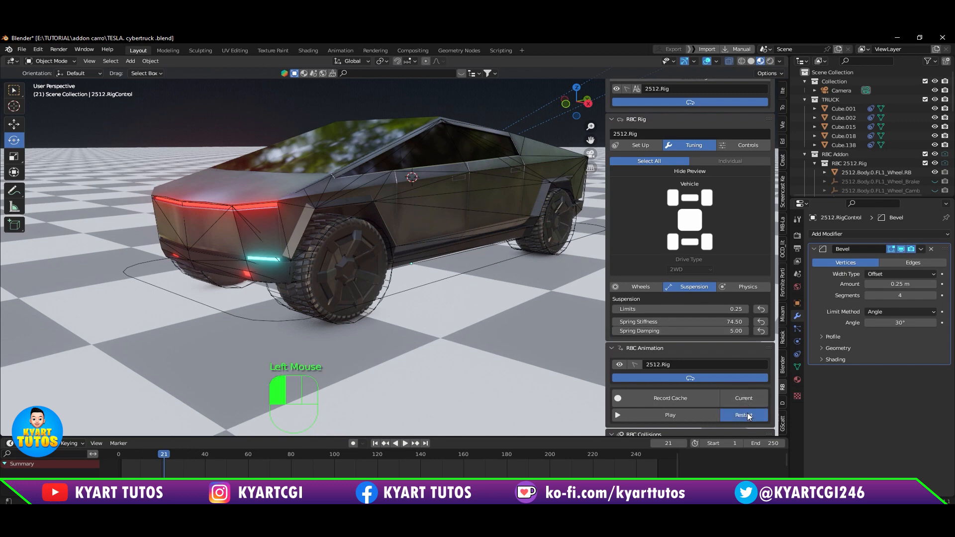
{"action": "left_click", "coordinate": [700, 416]}
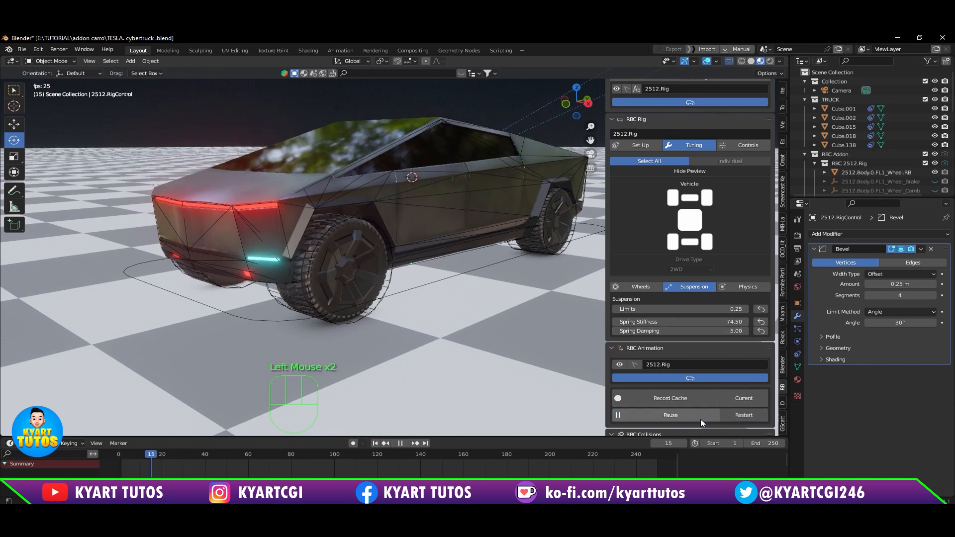
{"action": "left_click", "coordinate": [741, 418]}
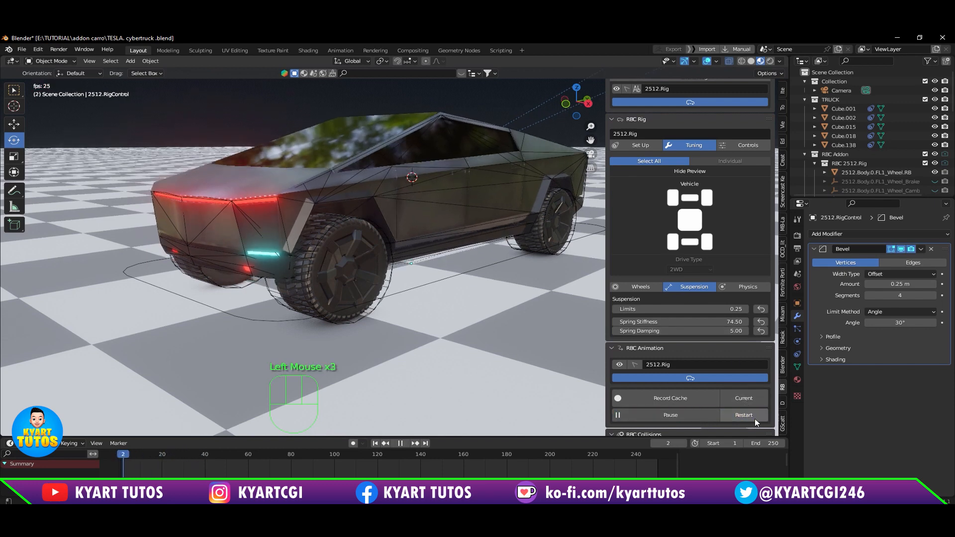
{"action": "left_click", "coordinate": [725, 415]}
Step: Reset the spring damping, spring stiffness and suspension limits to their defaults, and pause the animation
{"action": "left_click", "coordinate": [760, 330]}
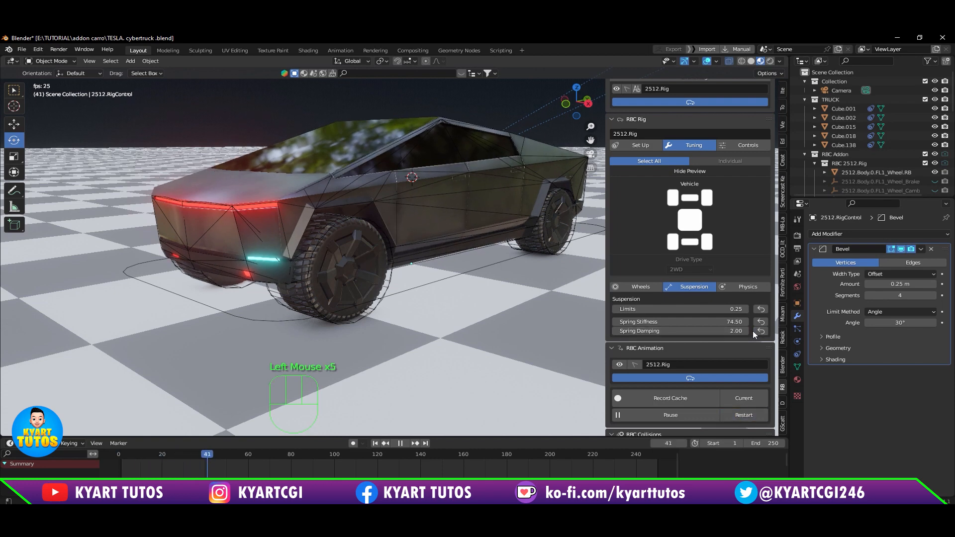
{"action": "left_click", "coordinate": [760, 322]}
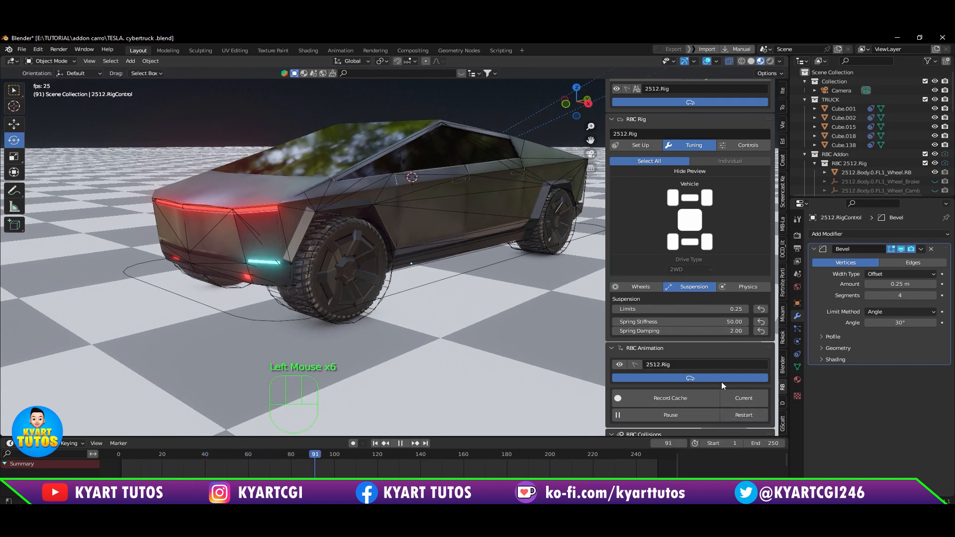
{"action": "left_click", "coordinate": [761, 309]}
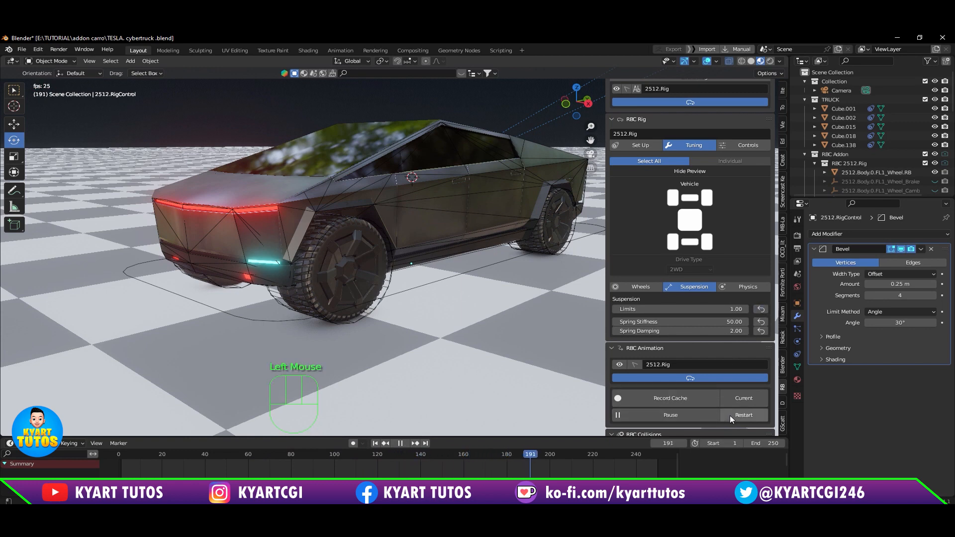
{"action": "left_click", "coordinate": [695, 412]}
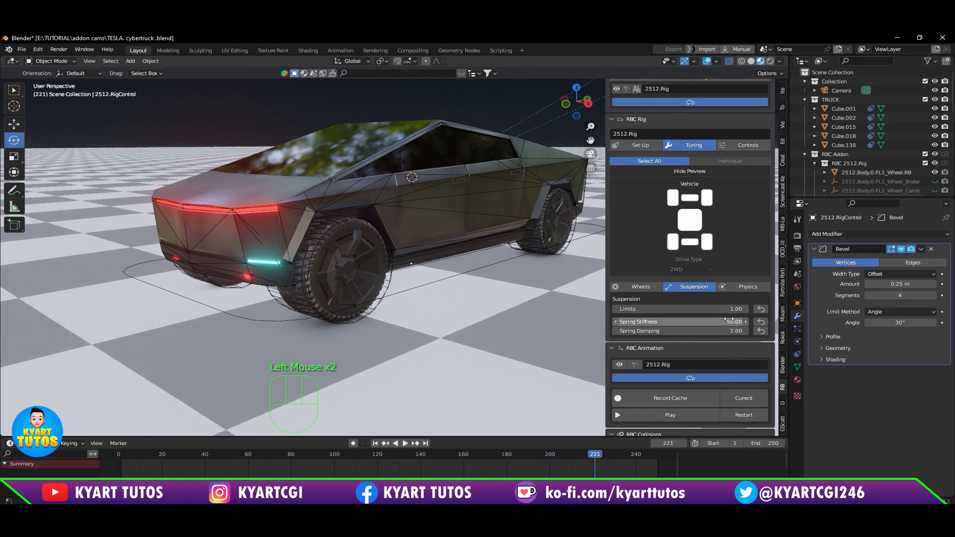
Step: Set the spring stiffness to 80 and test it by playing the RBC animation from the start and pausing it
{"action": "left_click", "coordinate": [696, 322]}
{"action": "type", "text": "80"}
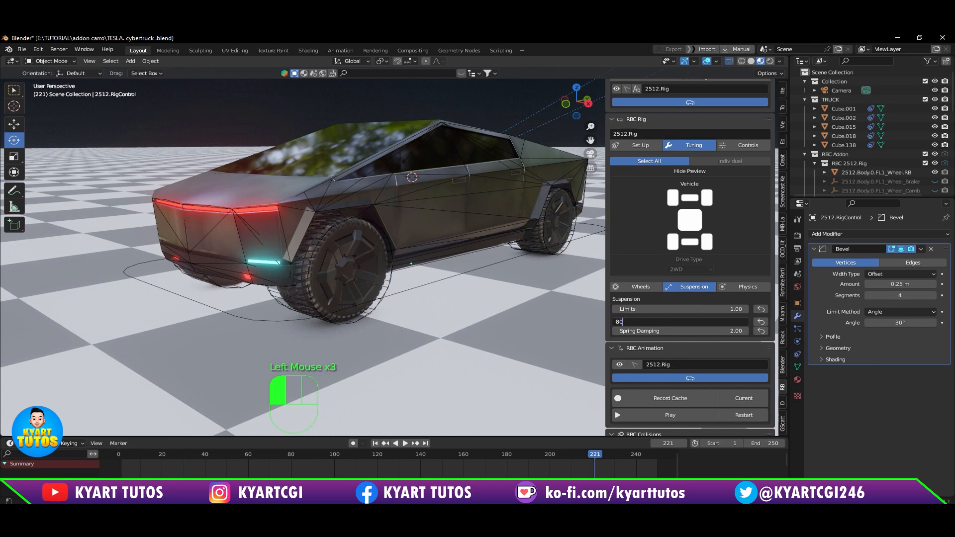
{"action": "key", "text": "Return"}
{"action": "left_click", "coordinate": [734, 418]}
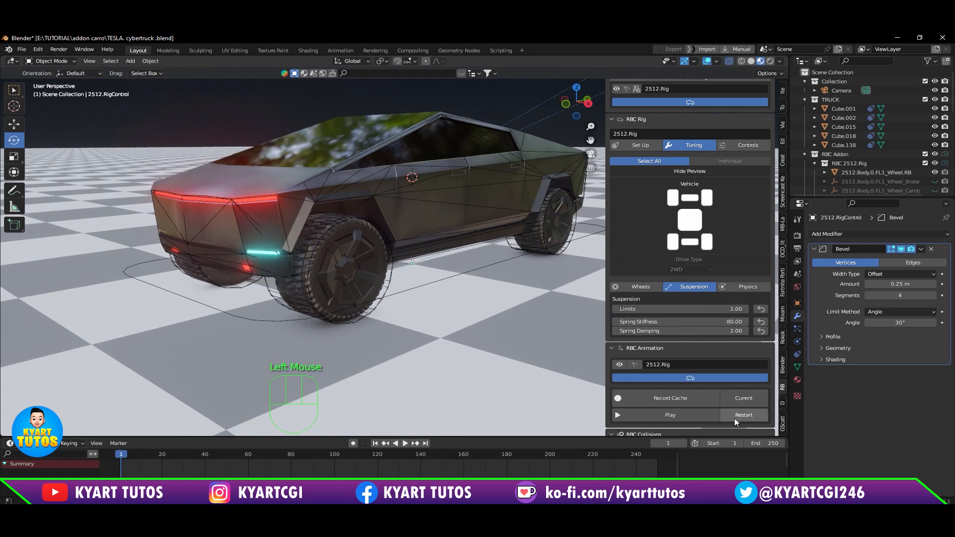
{"action": "left_click", "coordinate": [710, 416]}
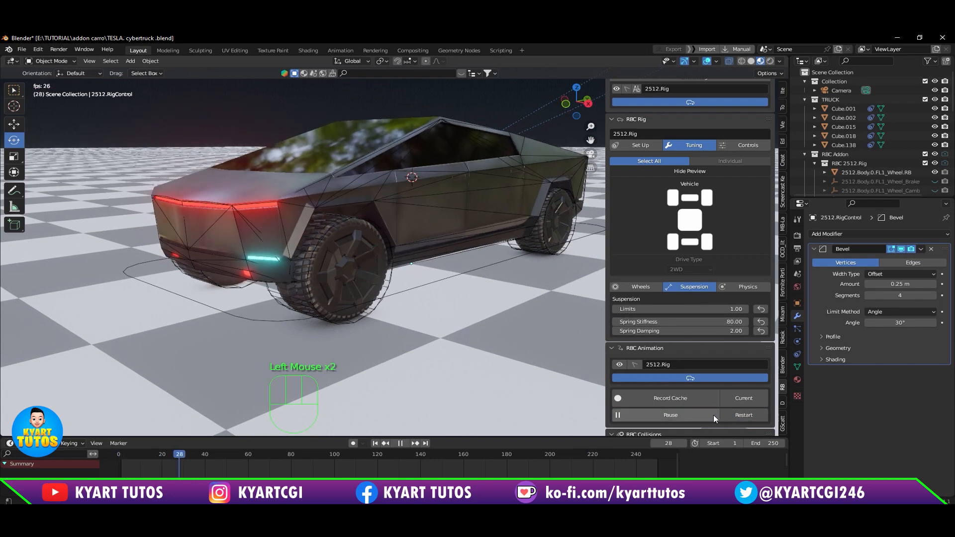
{"action": "left_click", "coordinate": [714, 414]}
{"action": "left_click", "coordinate": [697, 416]}
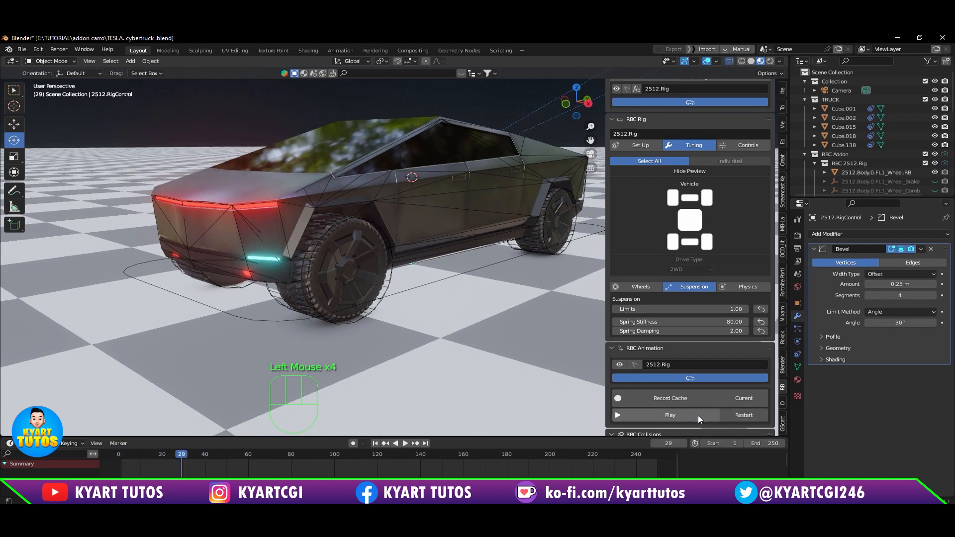
Step: Show the rig's physics tuning settings
{"action": "scroll", "coordinate": [713, 357], "scroll_direction": "down", "scroll_amount": 2}
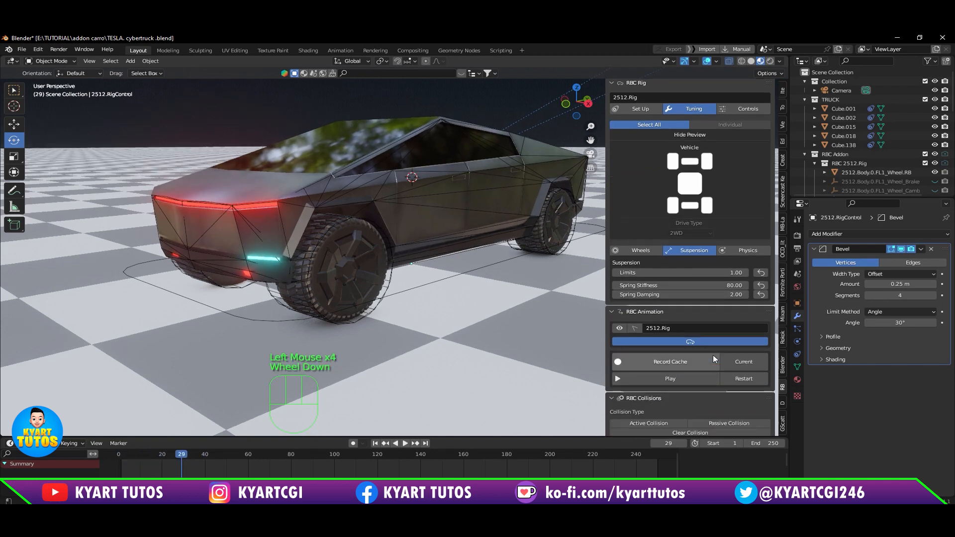
{"action": "scroll", "coordinate": [714, 358], "scroll_direction": "up", "scroll_amount": 1}
{"action": "scroll", "coordinate": [712, 354], "scroll_direction": "up", "scroll_amount": 1}
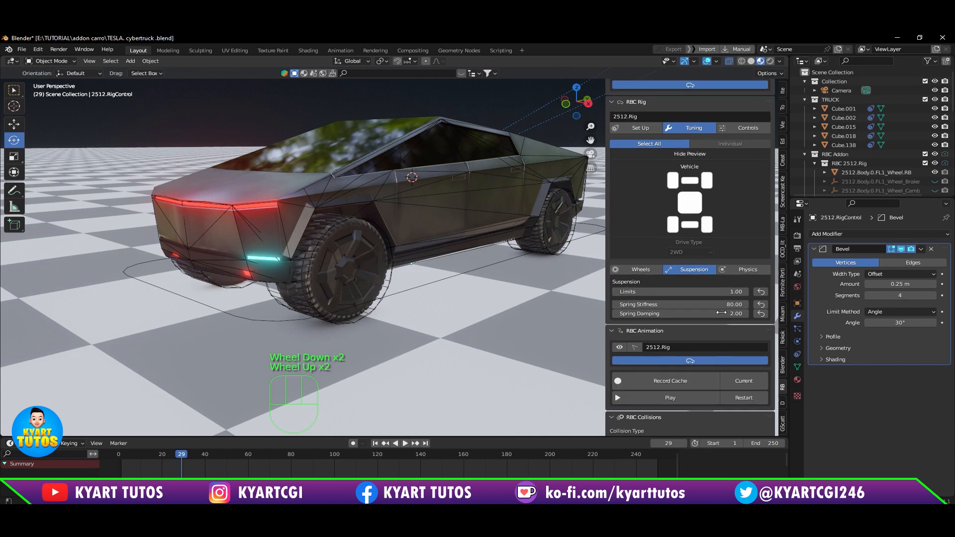
{"action": "left_click", "coordinate": [735, 268]}
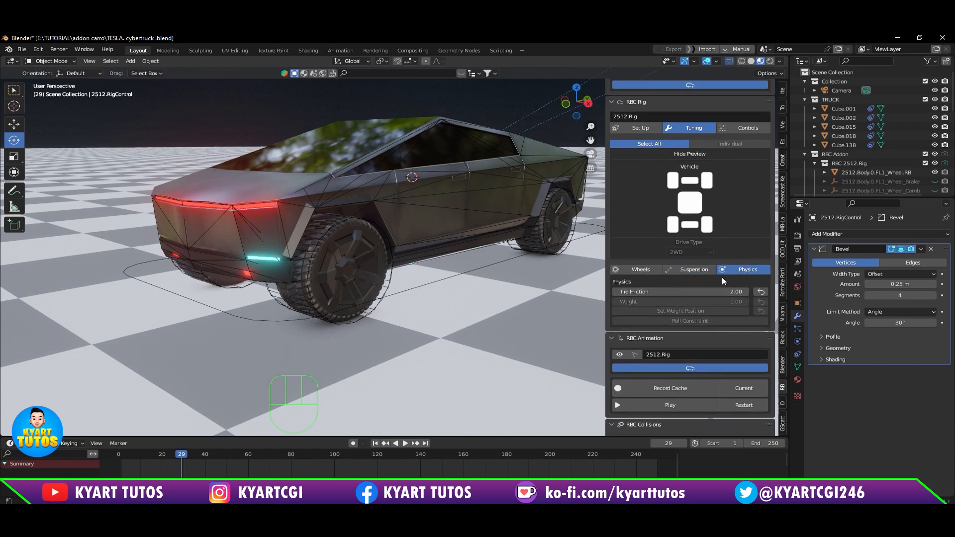
Step: Review the rig's suspension tuning settings, and show its driver controls
{"action": "left_click", "coordinate": [697, 270]}
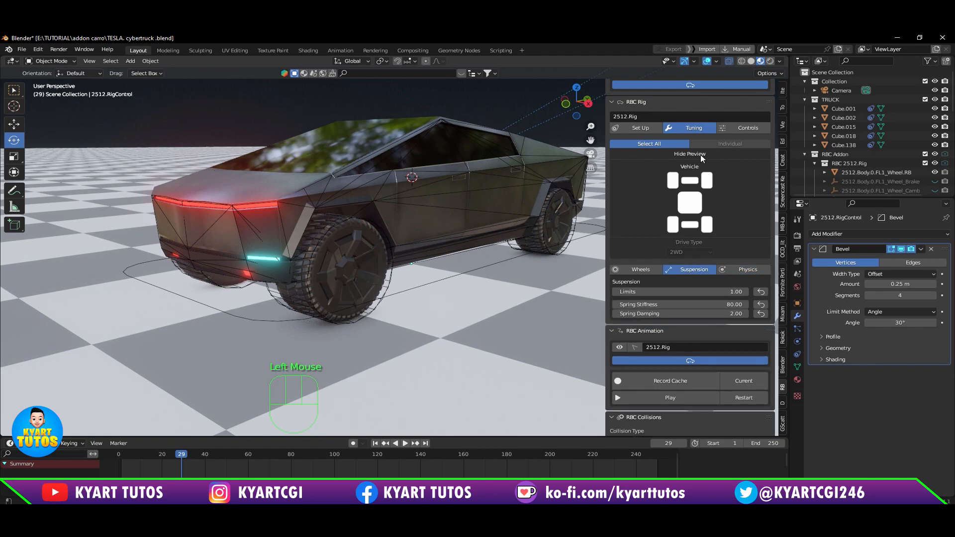
{"action": "left_click", "coordinate": [739, 128]}
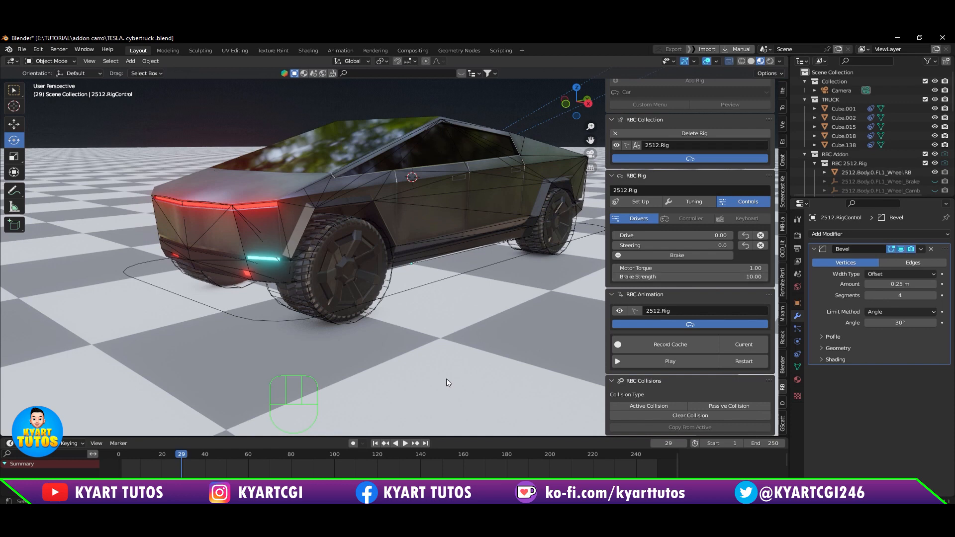
{"action": "left_click_drag", "start_coordinate": [460, 438], "coordinate": [461, 446]}
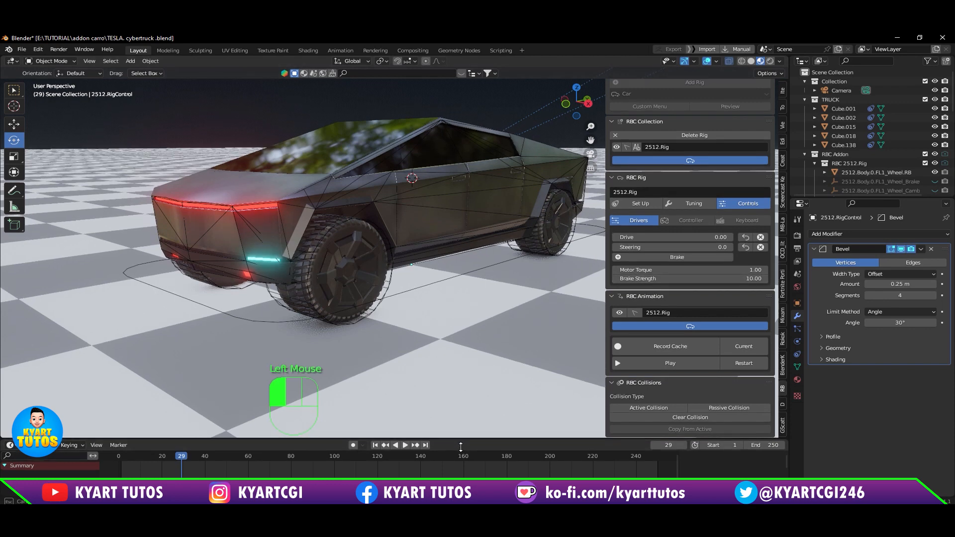
Step: Delete the scene's original camera, the one standing apart in front of the truck
{"action": "scroll", "coordinate": [410, 308], "scroll_direction": "down", "scroll_amount": 2}
{"action": "scroll", "coordinate": [409, 308], "scroll_direction": "down", "scroll_amount": 1}
{"action": "middle_click_drag", "start_coordinate": [409, 308], "coordinate": [391, 269], "text": "shift"}
{"action": "middle_click_drag", "start_coordinate": [462, 279], "coordinate": [334, 131]}
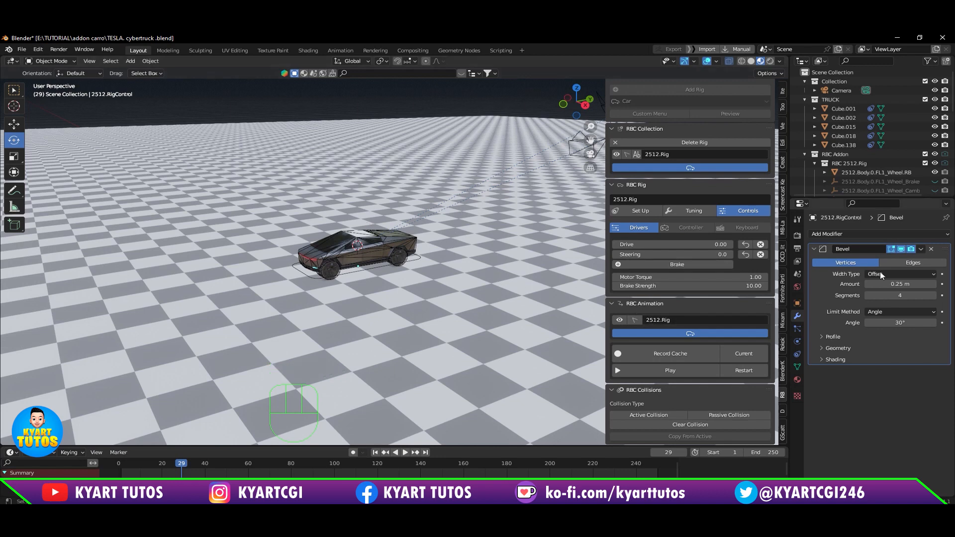
{"action": "scroll", "coordinate": [841, 164], "scroll_direction": "down", "scroll_amount": 2}
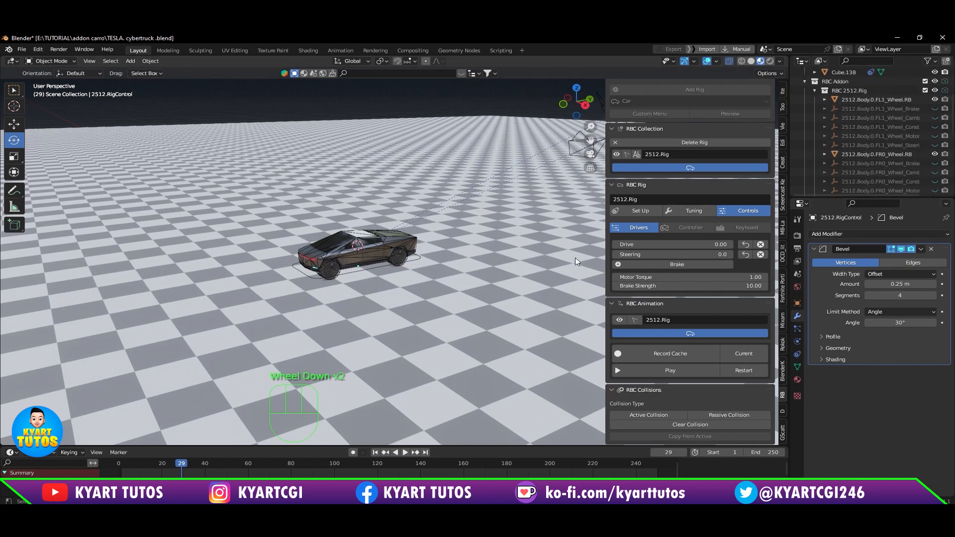
{"action": "middle_click_drag", "start_coordinate": [575, 249], "coordinate": [572, 269]}
{"action": "scroll", "coordinate": [46, 321], "scroll_direction": "down", "scroll_amount": 1}
{"action": "left_click", "coordinate": [105, 344]}
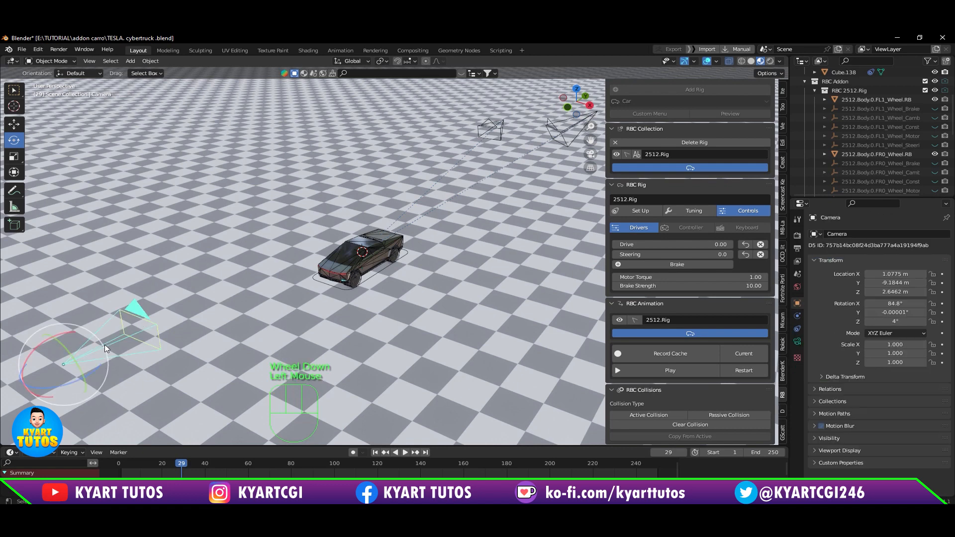
{"action": "key", "text": "Delete"}
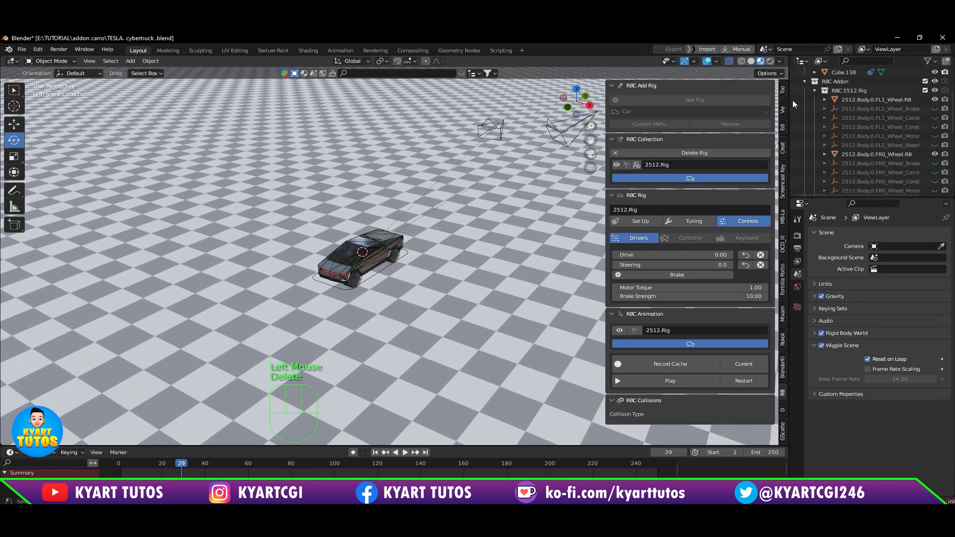
Step: Look through the RBC Chase Camera, and switch the active camera to the RBC Follow Camera
{"action": "scroll", "coordinate": [869, 171], "scroll_direction": "down", "scroll_amount": 4}
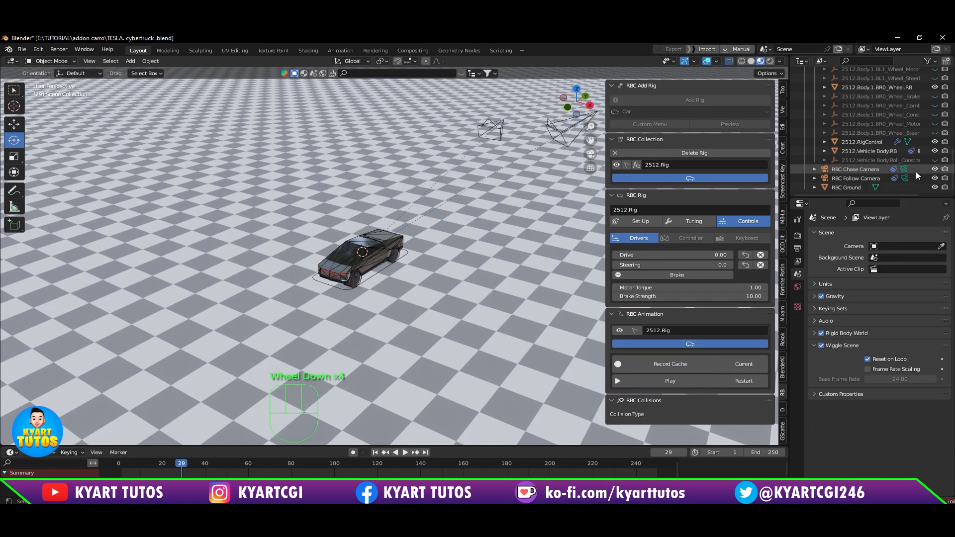
{"action": "left_click", "coordinate": [904, 170]}
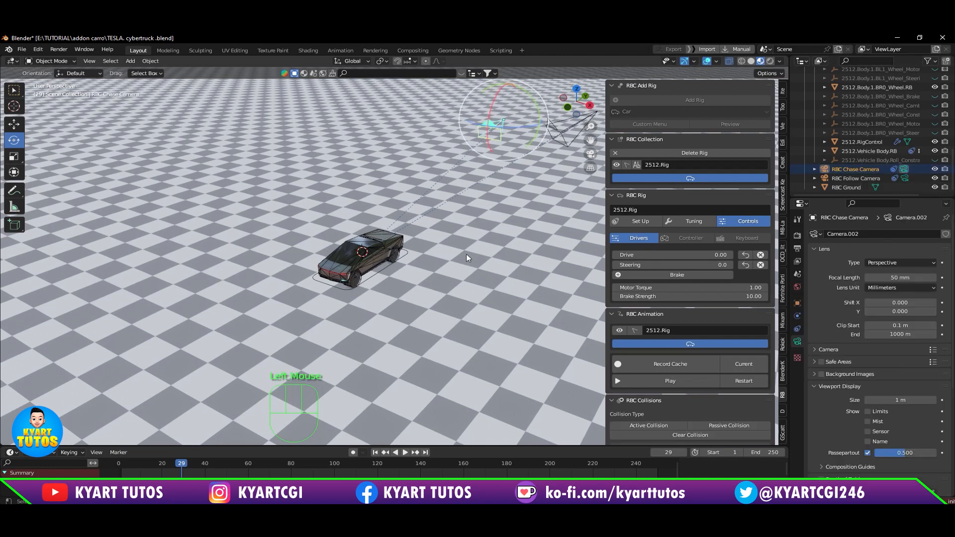
{"action": "key", "text": "KP_0"}
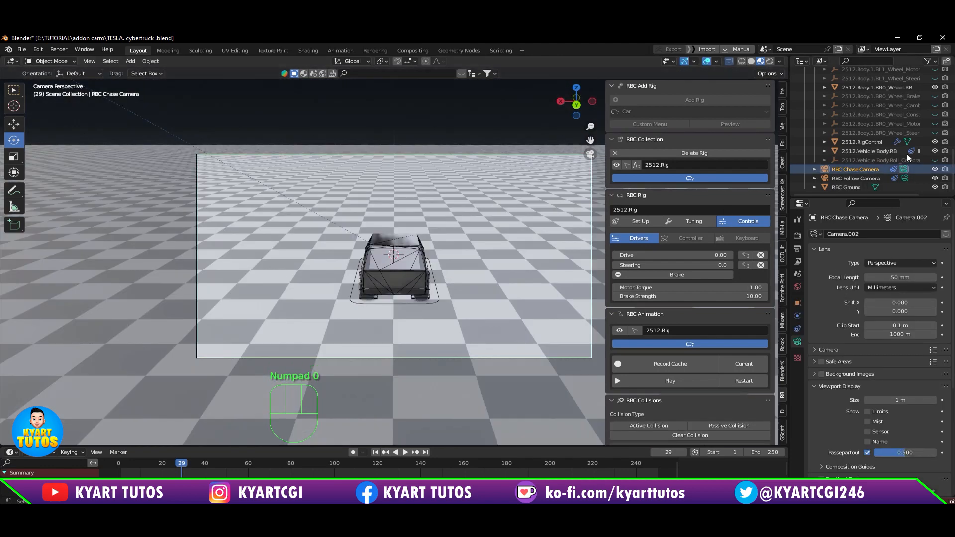
{"action": "left_click", "coordinate": [904, 178]}
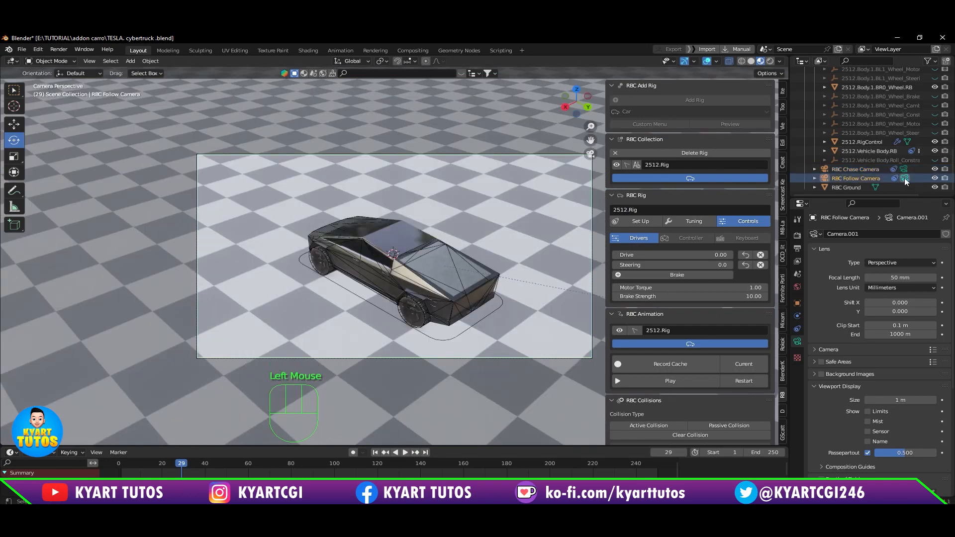
Step: Leave the camera view, set Drive to 1, and test it by playing and pausing the RBC animation
{"action": "middle_click_drag", "start_coordinate": [417, 305], "coordinate": [455, 302]}
{"action": "scroll", "coordinate": [472, 305], "scroll_direction": "down", "scroll_amount": 2}
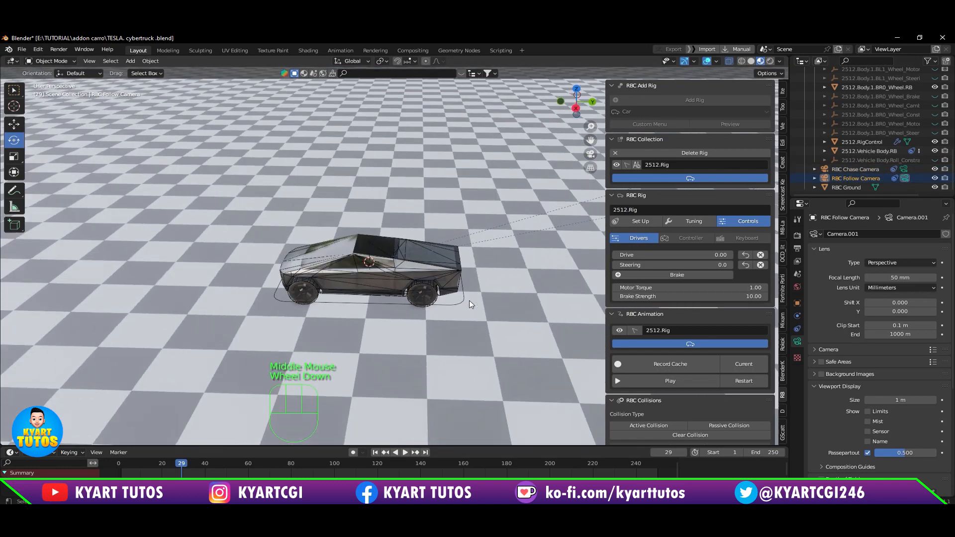
{"action": "left_click", "coordinate": [719, 255]}
{"action": "type", "text": "1"}
{"action": "key", "text": "Return"}
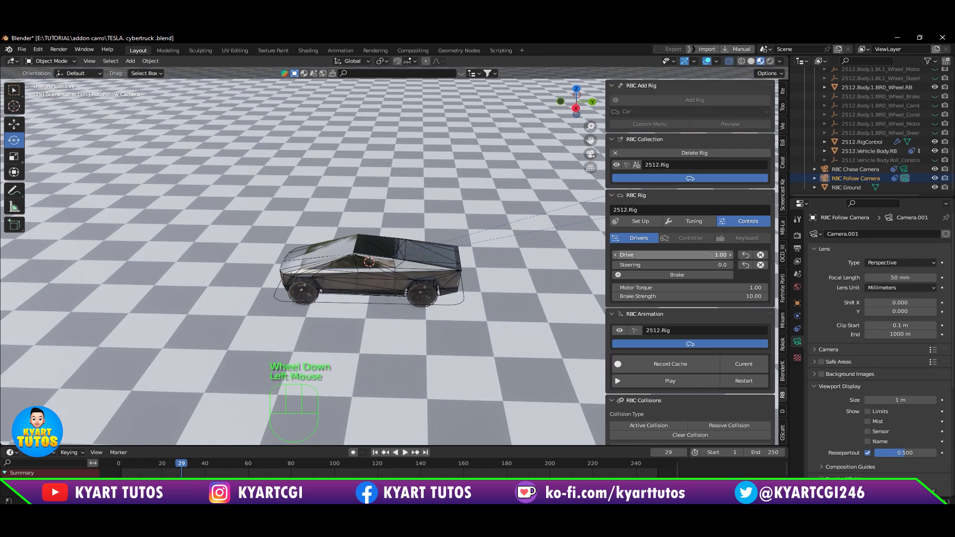
{"action": "left_click", "coordinate": [675, 382]}
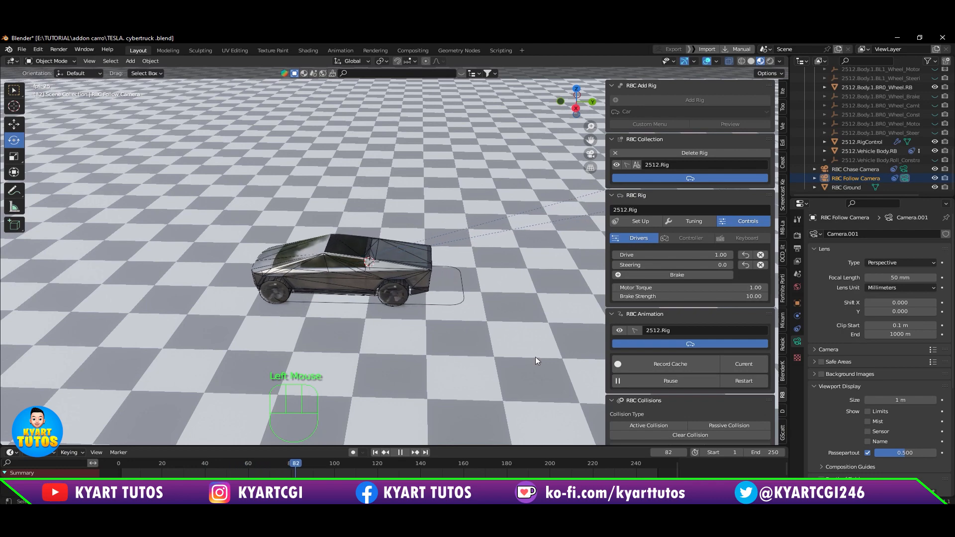
{"action": "middle_click_drag", "start_coordinate": [319, 303], "coordinate": [299, 332]}
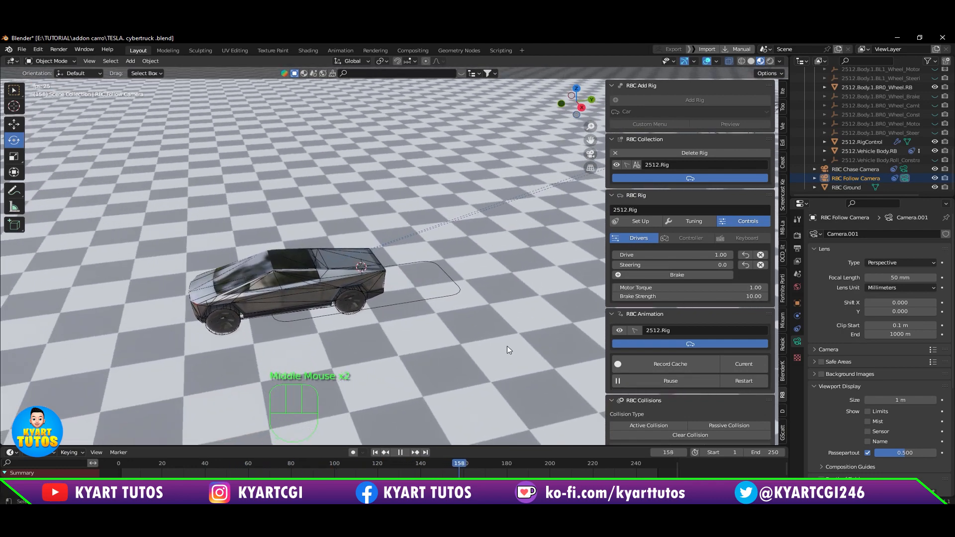
{"action": "left_click", "coordinate": [682, 383]}
Step: Set Drive to -1.40 and test the truck in reverse by playing and pausing the RBC animation
{"action": "mouse_move", "coordinate": [699, 255]}
{"action": "left_mouse_down"}
{"action": "mouse_move", "coordinate": [716, 255]}
{"action": "mouse_move", "coordinate": [684, 255]}
{"action": "left_mouse_up"}
{"action": "left_click", "coordinate": [688, 255]}
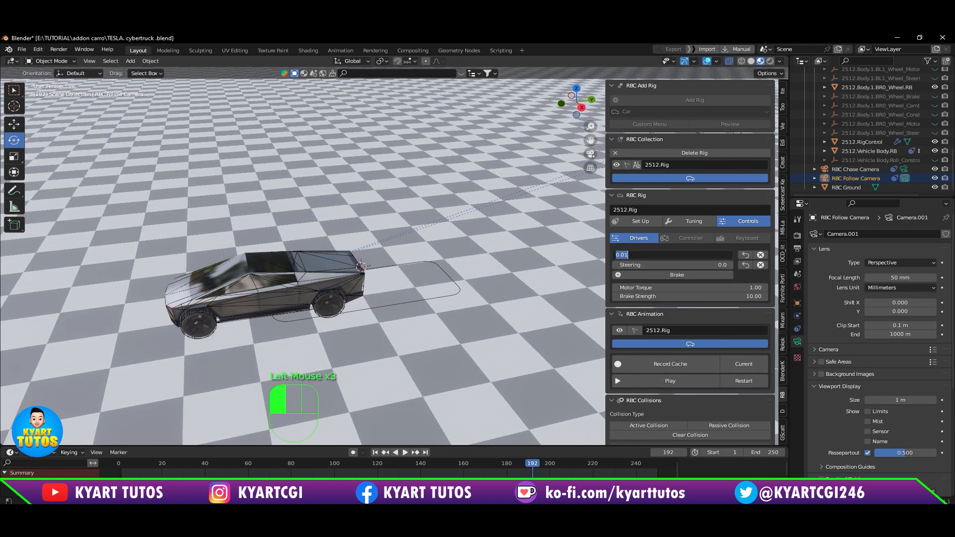
{"action": "type", "text": "1"}
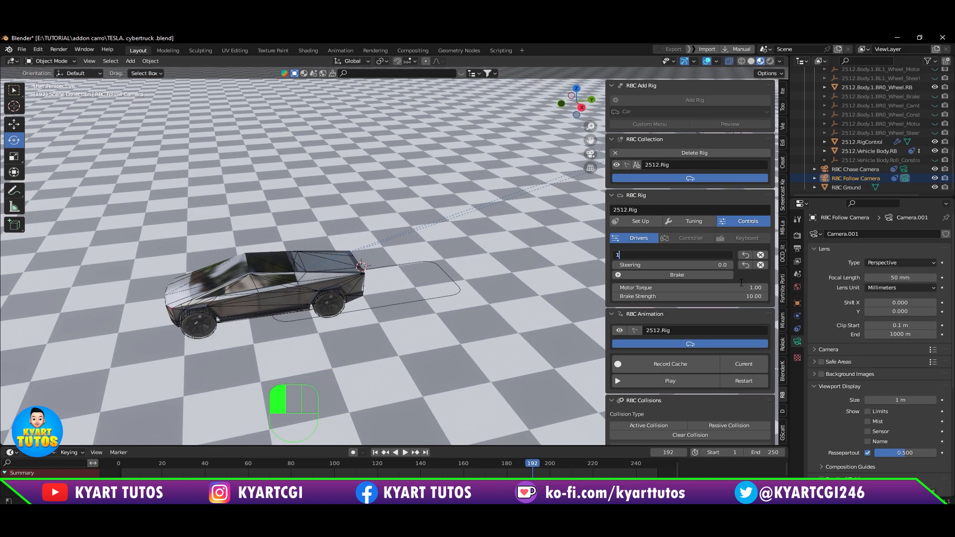
{"action": "left_click", "coordinate": [741, 282]}
{"action": "left_click", "coordinate": [673, 384]}
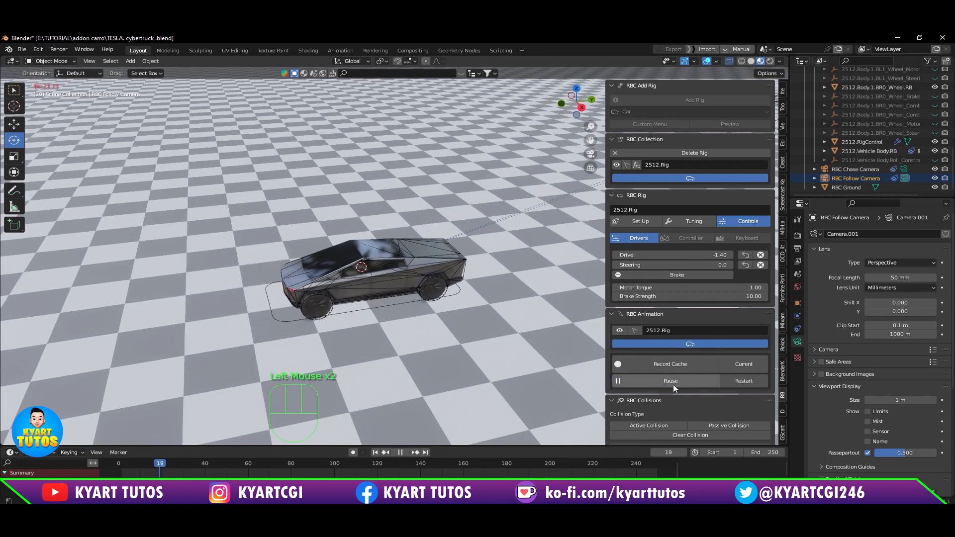
{"action": "left_click", "coordinate": [673, 384]}
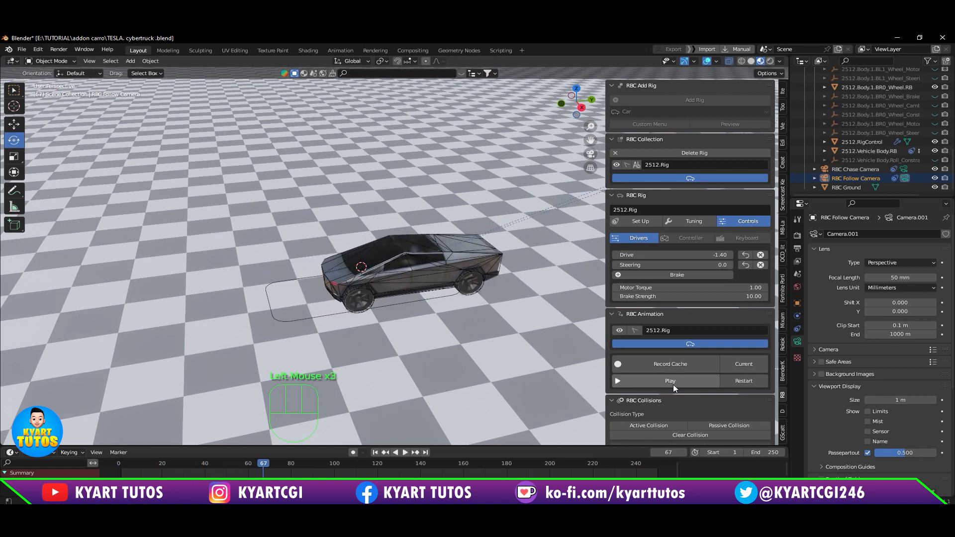
Step: Set Drive to 5 and test the speed by playing and pausing the RBC animation
{"action": "left_click", "coordinate": [719, 254]}
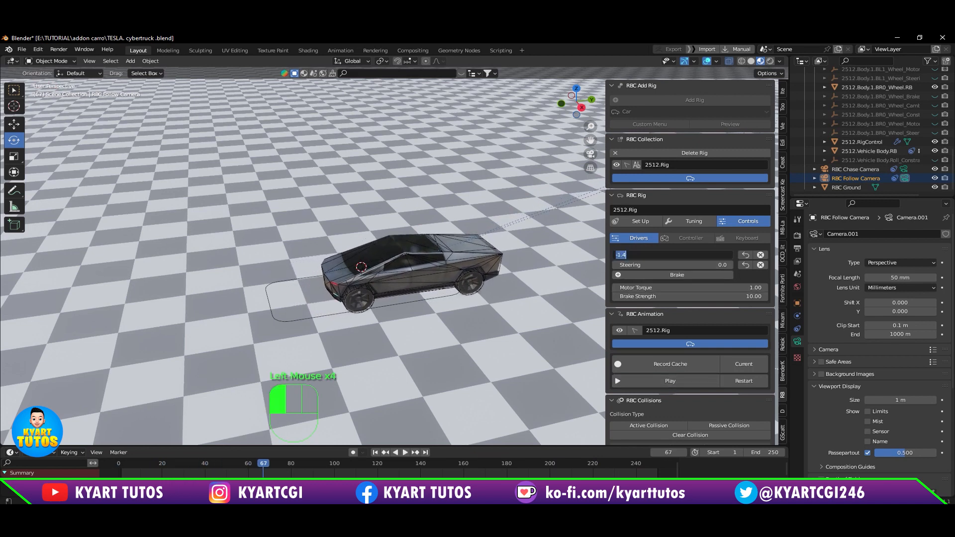
{"action": "type", "text": "5"}
{"action": "key", "text": "Return"}
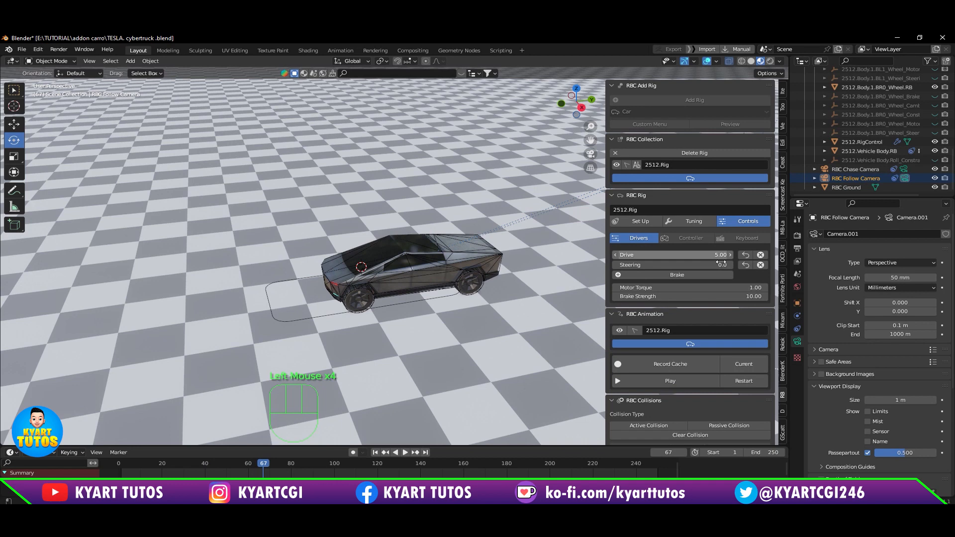
{"action": "left_click", "coordinate": [682, 377]}
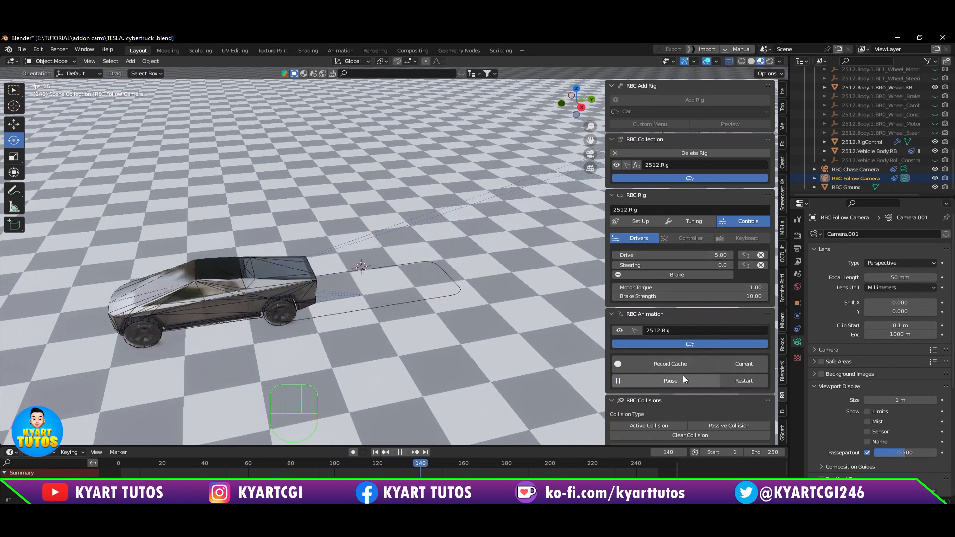
{"action": "left_click", "coordinate": [683, 377]}
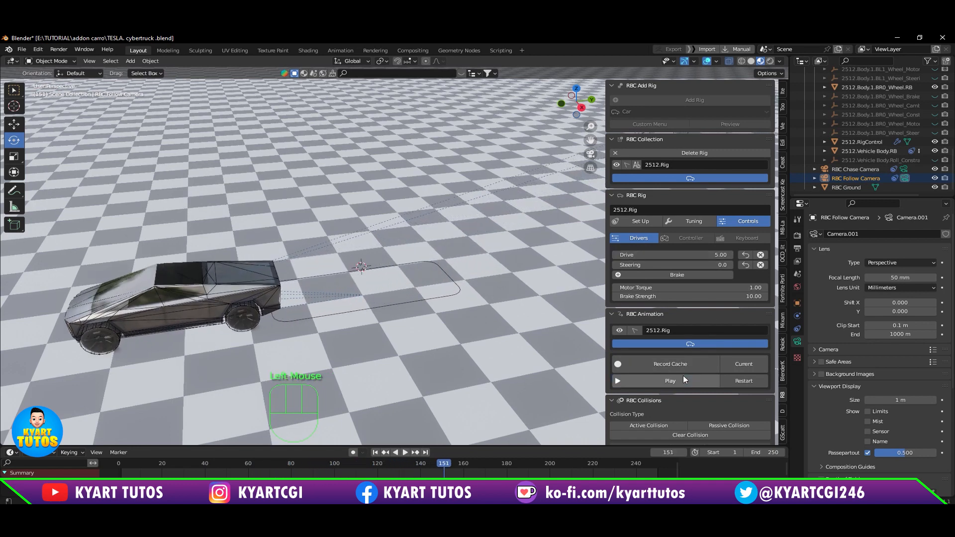
Step: Replay the RBC animation from the start and toggle the brake repeatedly as the truck drives, leaving it on
{"action": "left_click", "coordinate": [728, 381]}
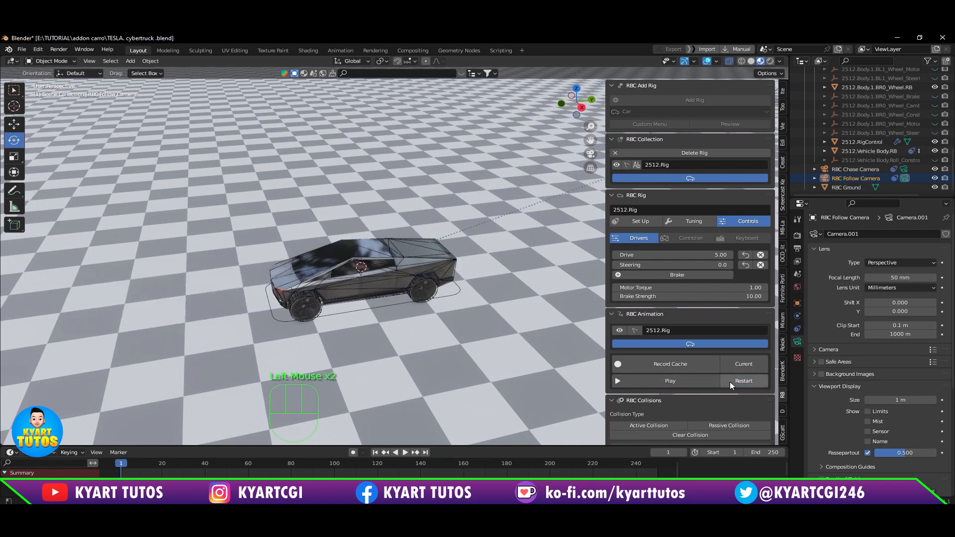
{"action": "left_click", "coordinate": [698, 383]}
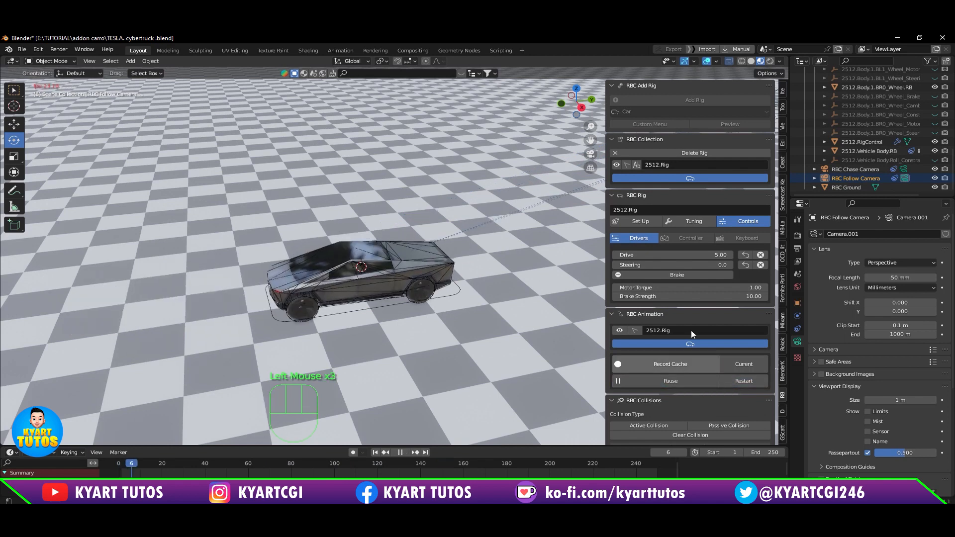
{"action": "left_click", "coordinate": [691, 275]}
{"action": "left_click", "coordinate": [691, 275]}
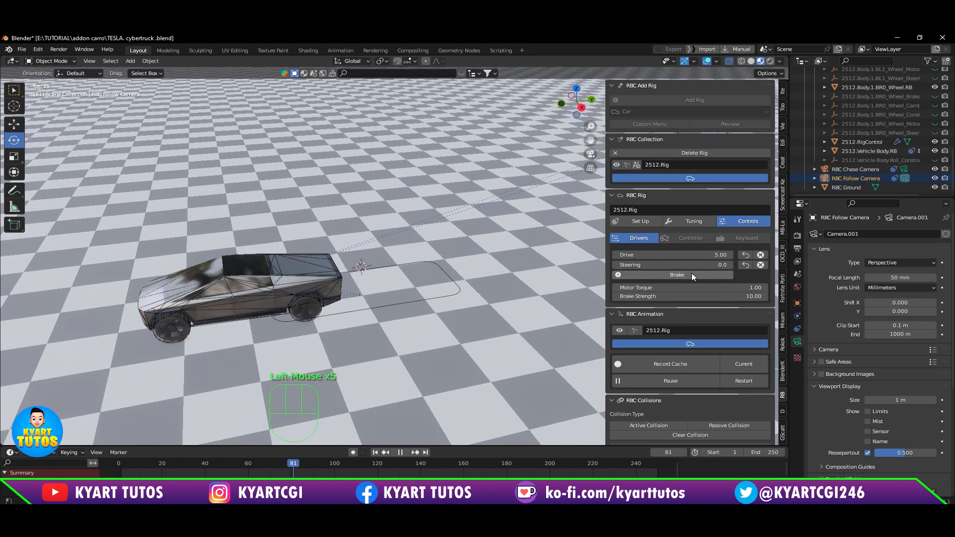
{"action": "left_click", "coordinate": [691, 275]}
{"action": "left_click", "coordinate": [691, 275]}
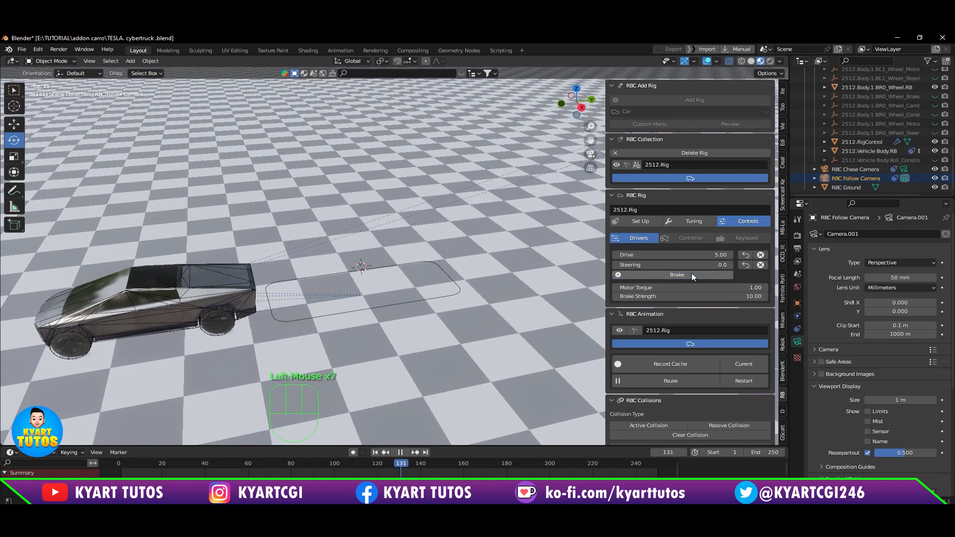
{"action": "left_click", "coordinate": [692, 275]}
{"action": "left_click", "coordinate": [691, 275]}
{"action": "left_click", "coordinate": [691, 275]}
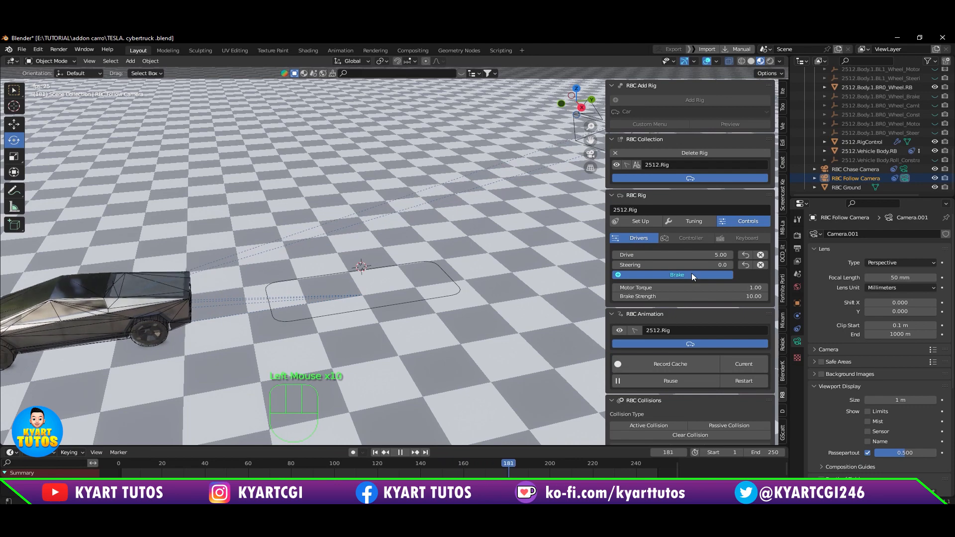
Step: Restart the RBC animation with the brake on to check the truck's movement, and pause it
{"action": "left_click", "coordinate": [728, 381]}
{"action": "middle_click_drag", "start_coordinate": [539, 350], "coordinate": [441, 325]}
{"action": "left_click", "coordinate": [674, 382]}
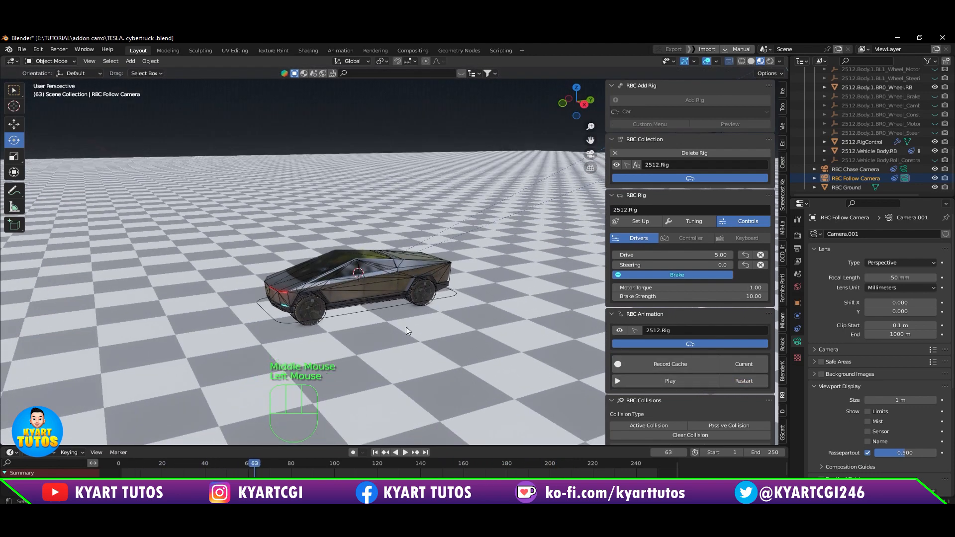
Step: Set the rig's brake strength to 20
{"action": "scroll", "coordinate": [400, 325], "scroll_direction": "up", "scroll_amount": 2}
{"action": "scroll", "coordinate": [454, 363], "scroll_direction": "down", "scroll_amount": 1}
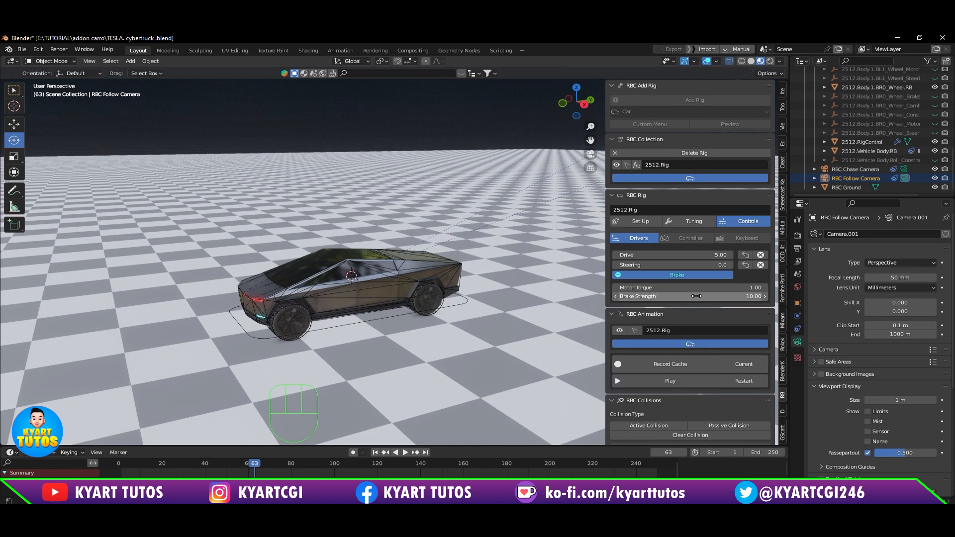
{"action": "left_click", "coordinate": [741, 297]}
{"action": "type", "text": "2"}
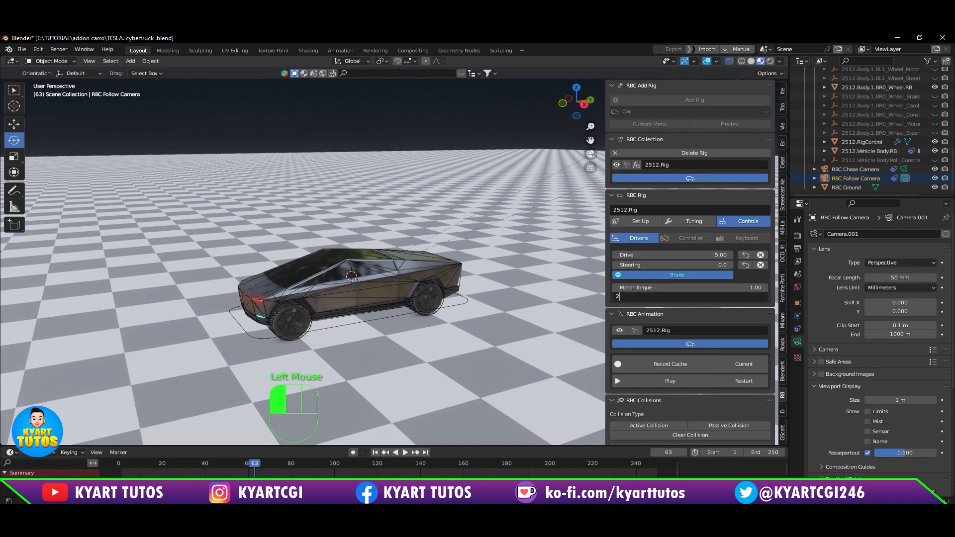
{"action": "type", "text": "0"}
{"action": "key", "text": "Return"}
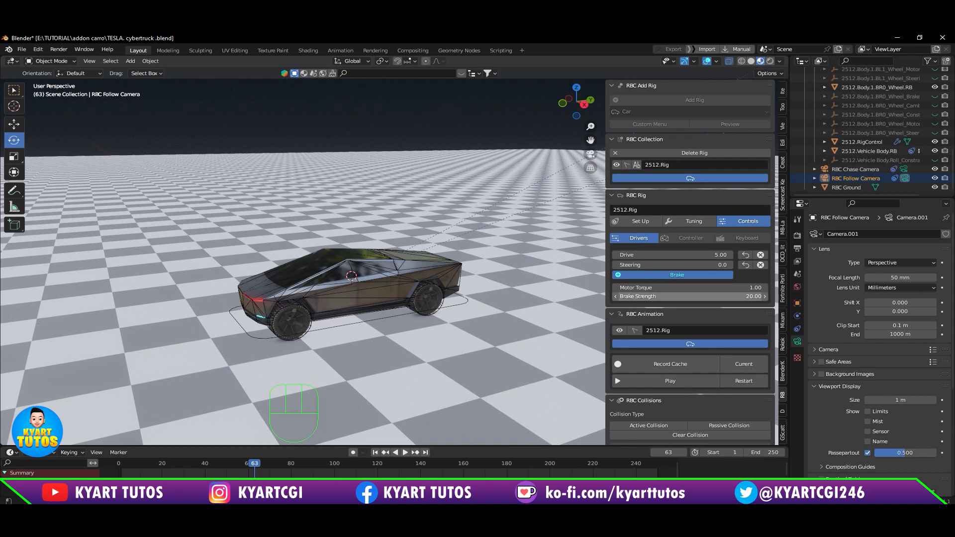
{"action": "left_click", "coordinate": [718, 254]}
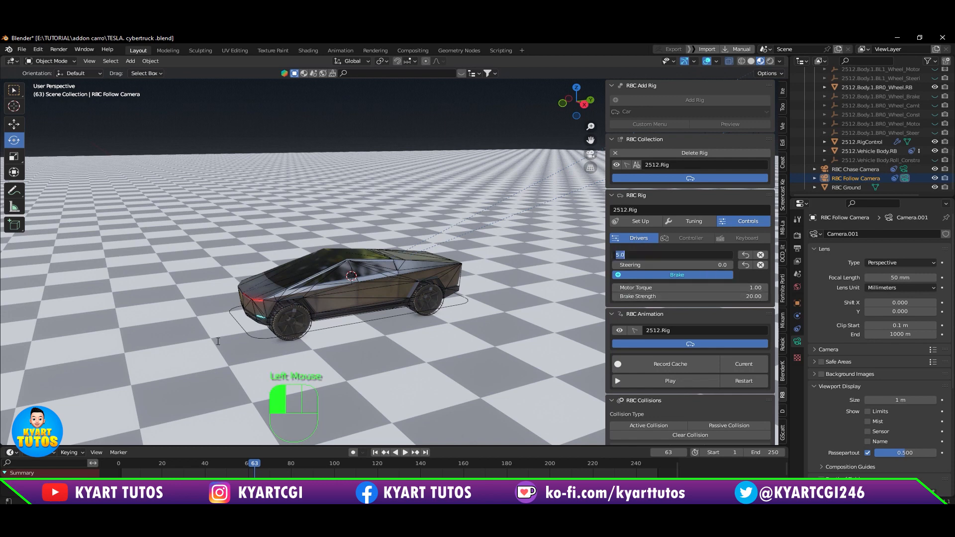
{"action": "left_click", "coordinate": [188, 358]}
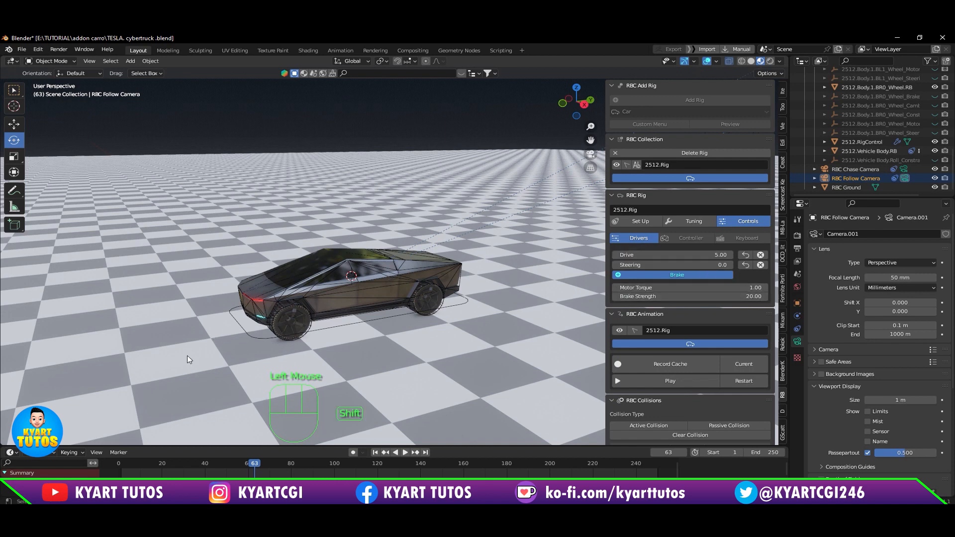
{"action": "middle_click_drag", "start_coordinate": [187, 355], "coordinate": [291, 296], "text": "shift"}
{"action": "scroll", "coordinate": [324, 309], "scroll_direction": "down", "scroll_amount": 3}
{"action": "scroll", "coordinate": [325, 310], "scroll_direction": "up", "scroll_amount": 2}
{"action": "scroll", "coordinate": [294, 304], "scroll_direction": "down", "scroll_amount": 1}
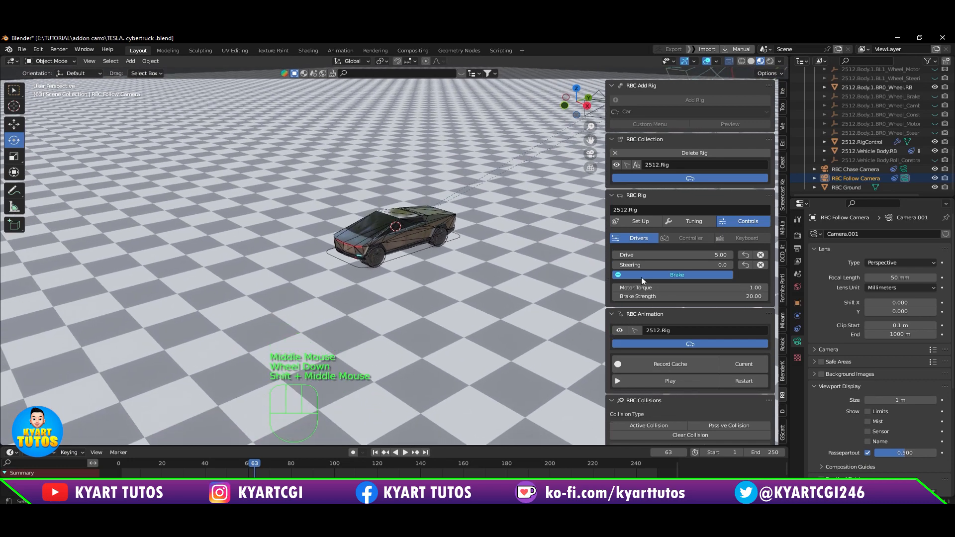
Step: Restart and play the RBC animation twice with the brake on to check the truck's movement, pausing each run
{"action": "middle_click_drag", "start_coordinate": [393, 344], "coordinate": [367, 342]}
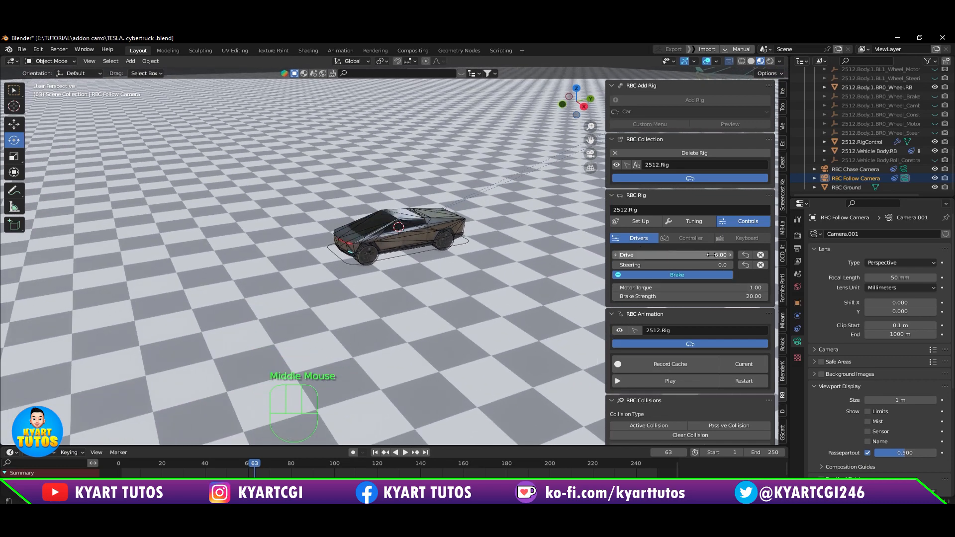
{"action": "left_click", "coordinate": [739, 382]}
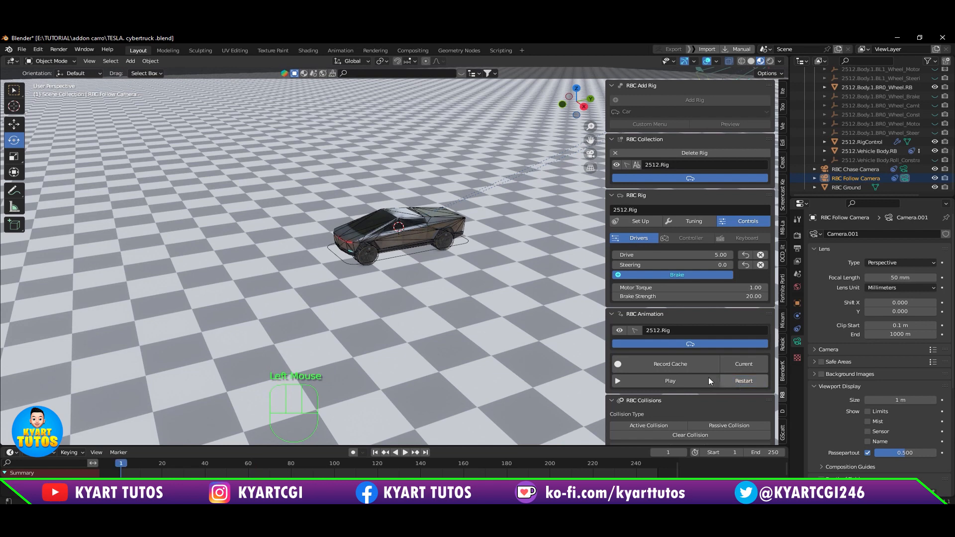
{"action": "left_click", "coordinate": [689, 378]}
{"action": "left_click", "coordinate": [688, 378]}
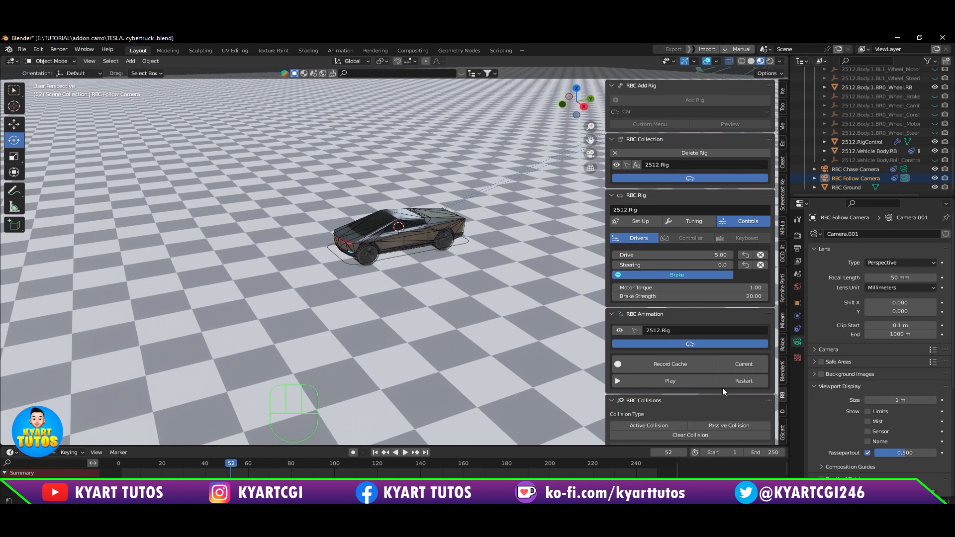
{"action": "left_click", "coordinate": [746, 383]}
{"action": "left_click", "coordinate": [697, 383]}
{"action": "left_click", "coordinate": [697, 383]}
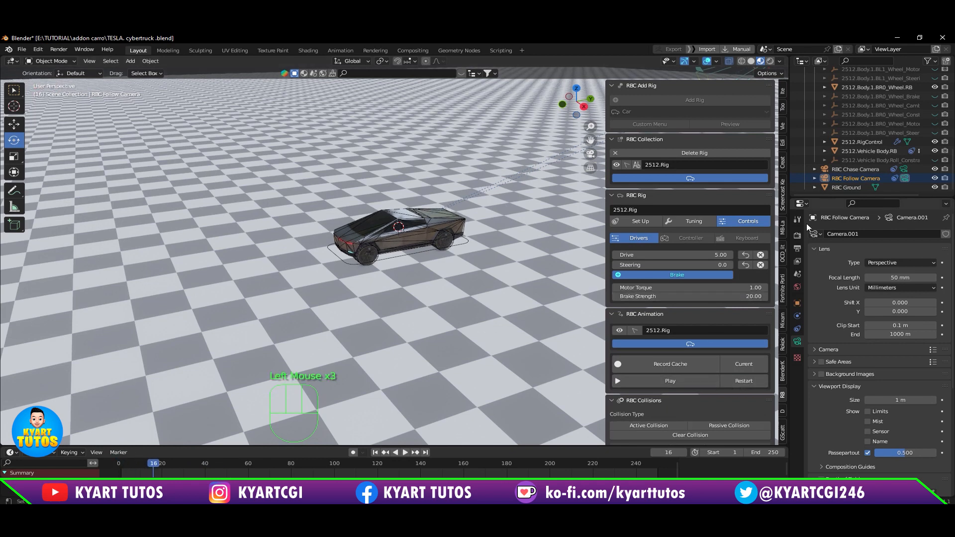
Step: Set the rig's brake strength to 10 and test it by replaying the RBC animation from the start
{"action": "left_click", "coordinate": [692, 296]}
{"action": "type", "text": "10"}
{"action": "key", "text": "Return"}
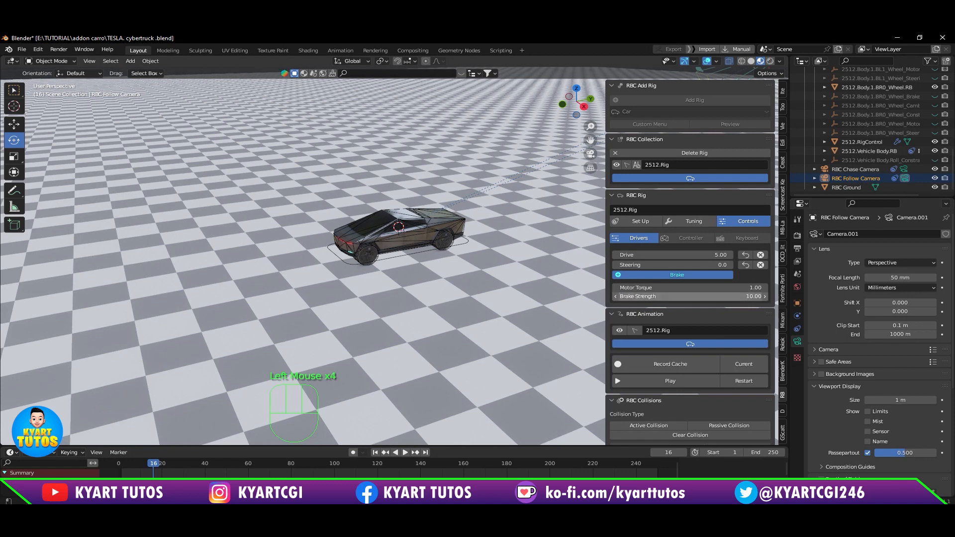
{"action": "left_click", "coordinate": [747, 382]}
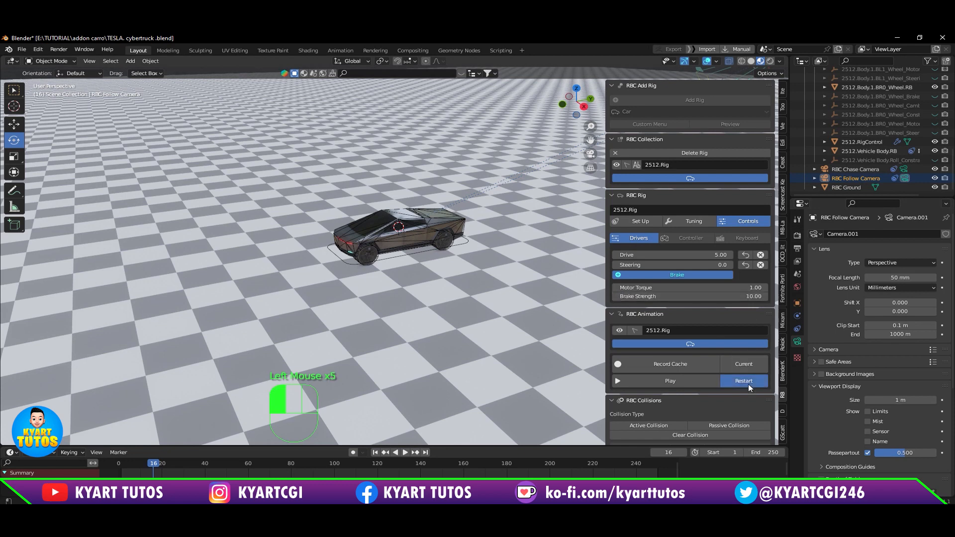
{"action": "left_click", "coordinate": [697, 384]}
{"action": "left_click", "coordinate": [695, 385]}
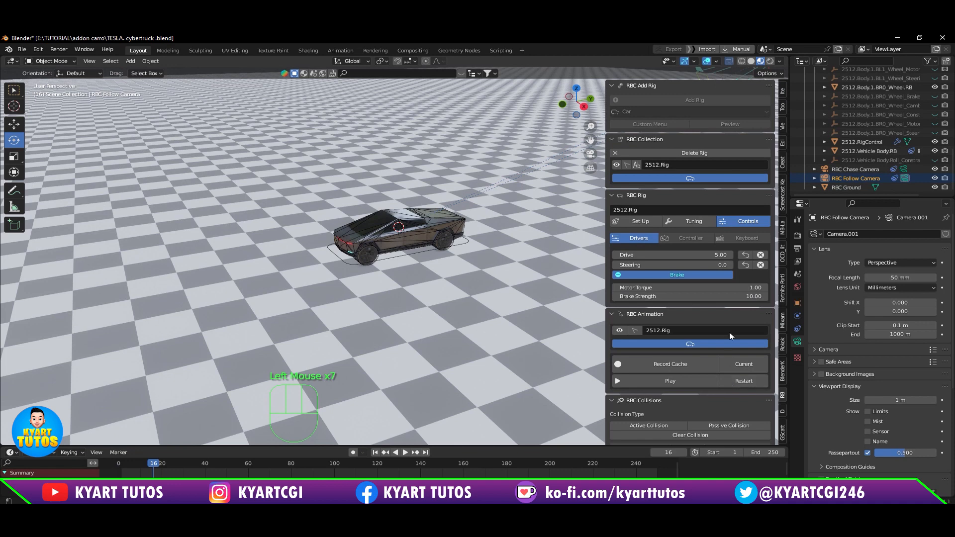
Step: Set the rig's brake strength to 20 and toggle the brake, leaving it off
{"action": "left_click", "coordinate": [670, 274]}
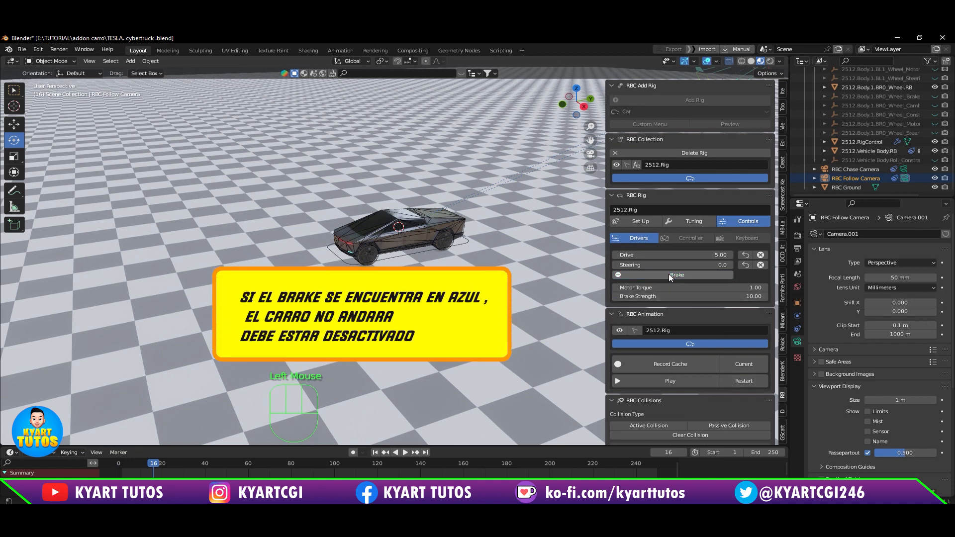
{"action": "left_click", "coordinate": [748, 297]}
{"action": "type", "text": "20"}
{"action": "key", "text": "Return"}
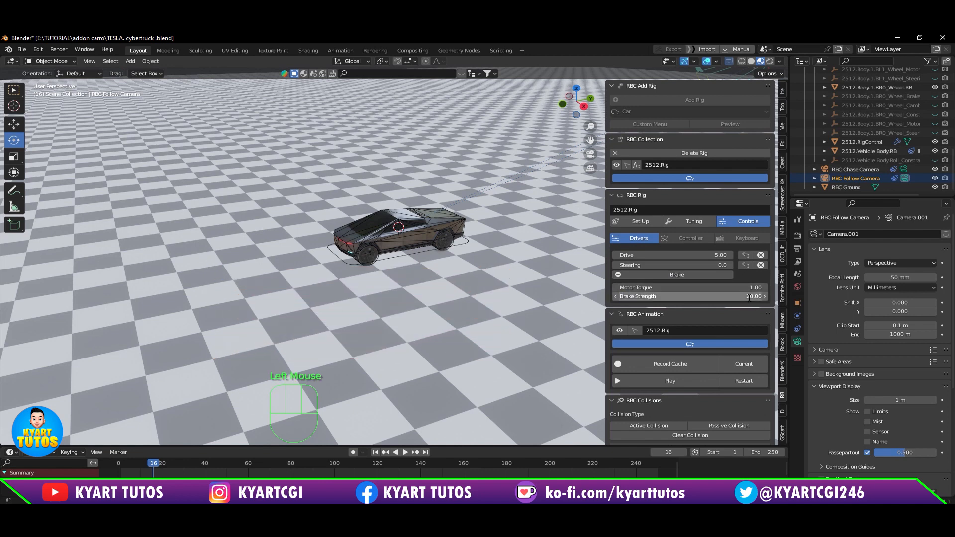
{"action": "left_click", "coordinate": [689, 277]}
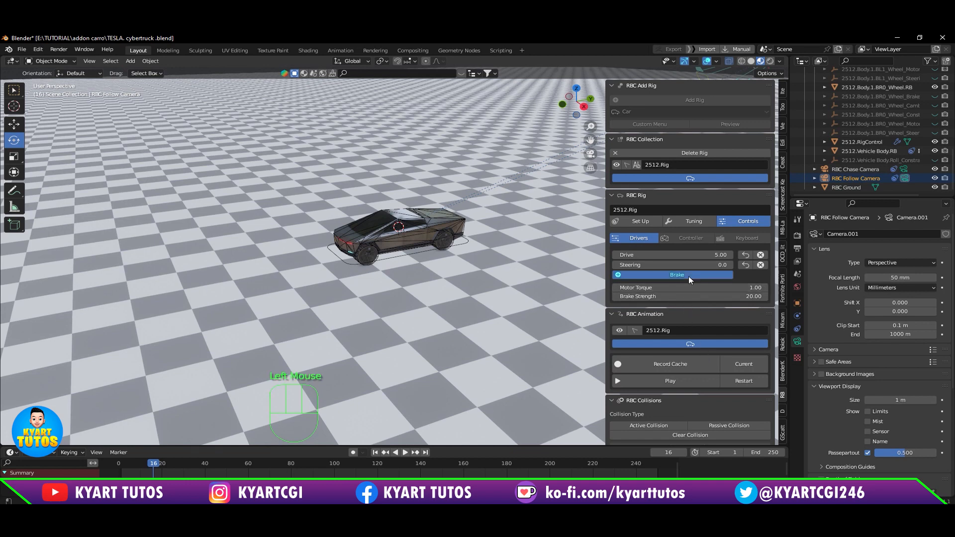
{"action": "left_click", "coordinate": [688, 276]}
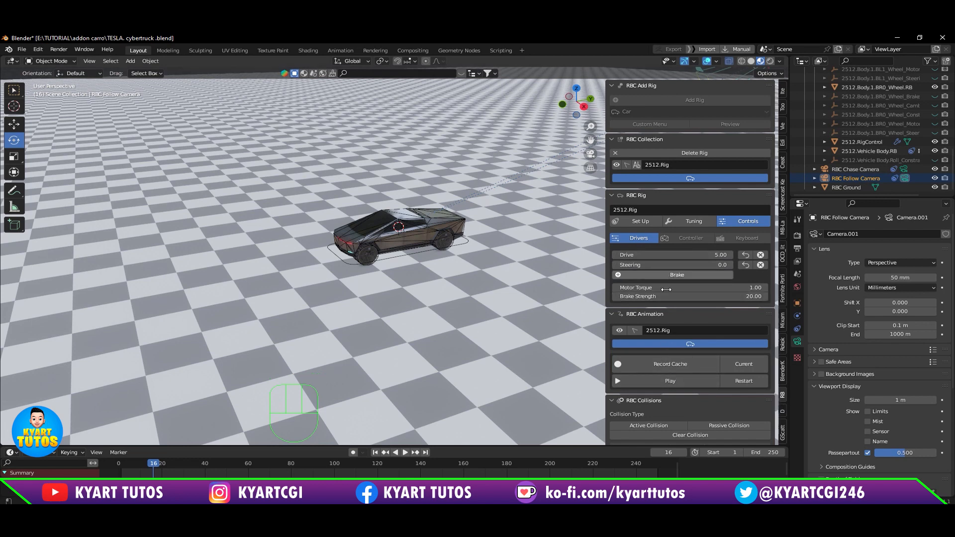
Step: Play the RBC animation from the start with the brake off to watch the truck drive, and reset it
{"action": "left_click", "coordinate": [733, 377]}
{"action": "left_click", "coordinate": [691, 386]}
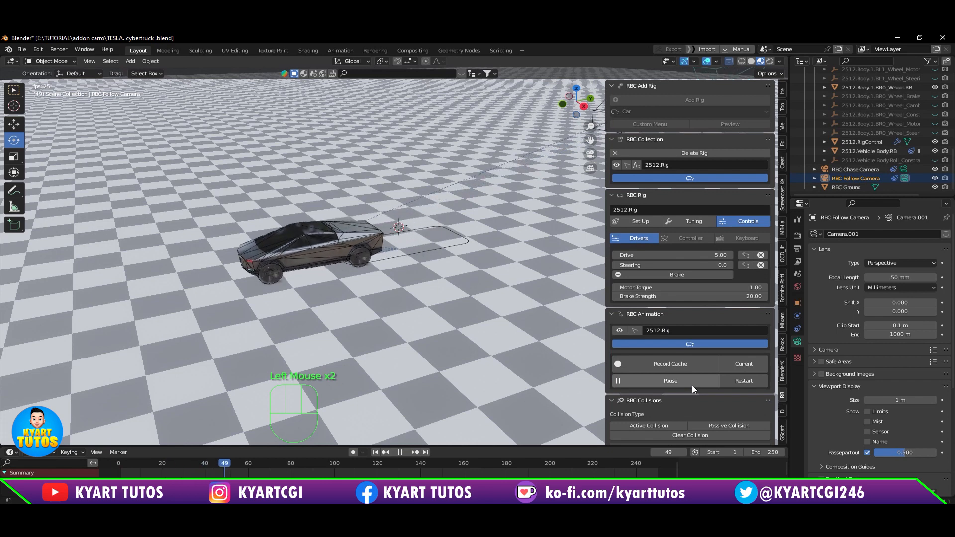
{"action": "left_click", "coordinate": [740, 383]}
Step: Set the rig's Drive to 20 and open the Motor Torque value for editing
{"action": "left_click", "coordinate": [671, 255]}
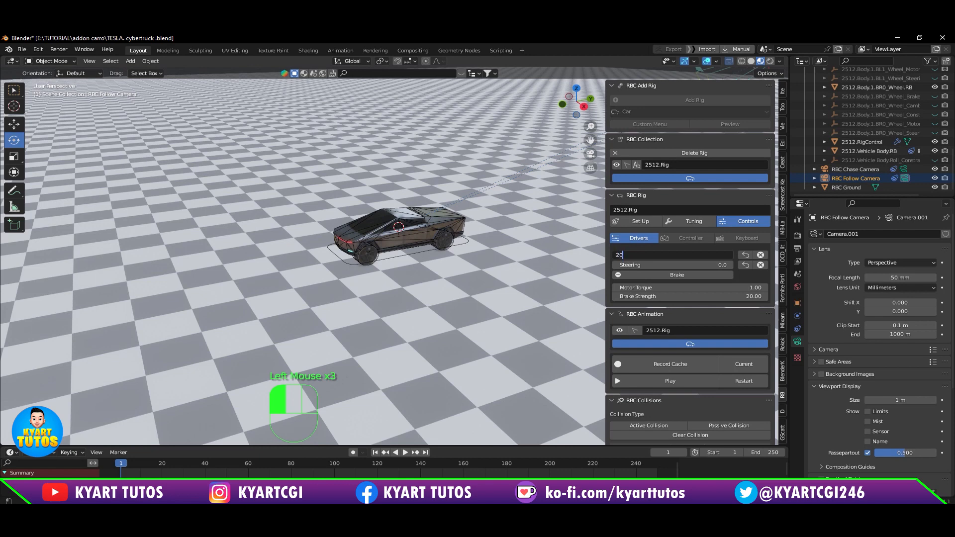
{"action": "key", "text": "Return"}
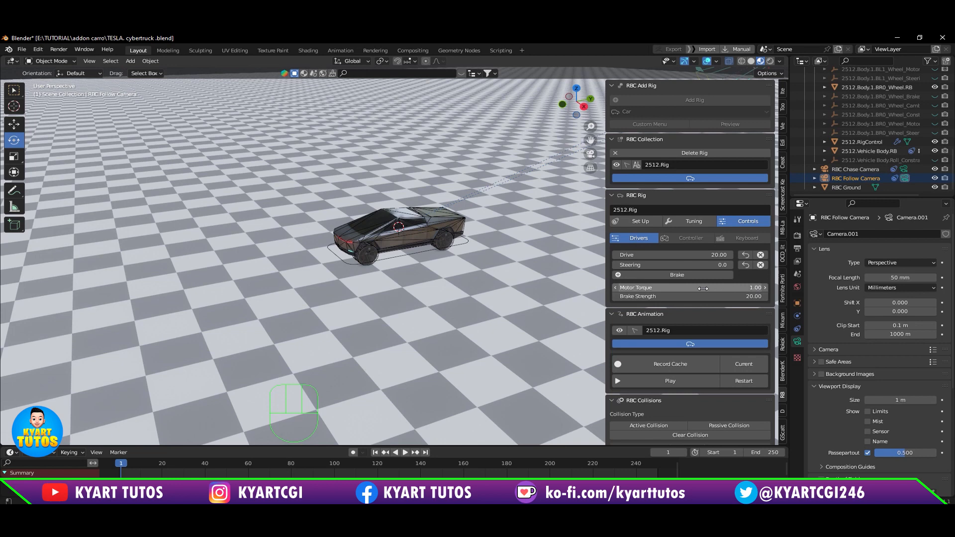
{"action": "left_click", "coordinate": [743, 287]}
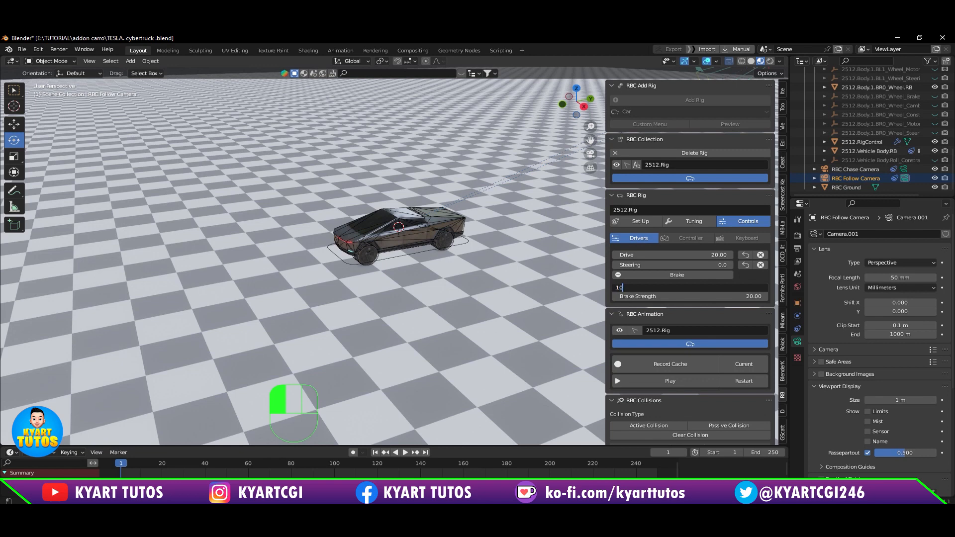
Step: Set the rig's Motor Torque to 10, test it by playing the RBC animation, and reset playback to the start
{"action": "type", "text": "10"}
{"action": "key", "text": "Return"}
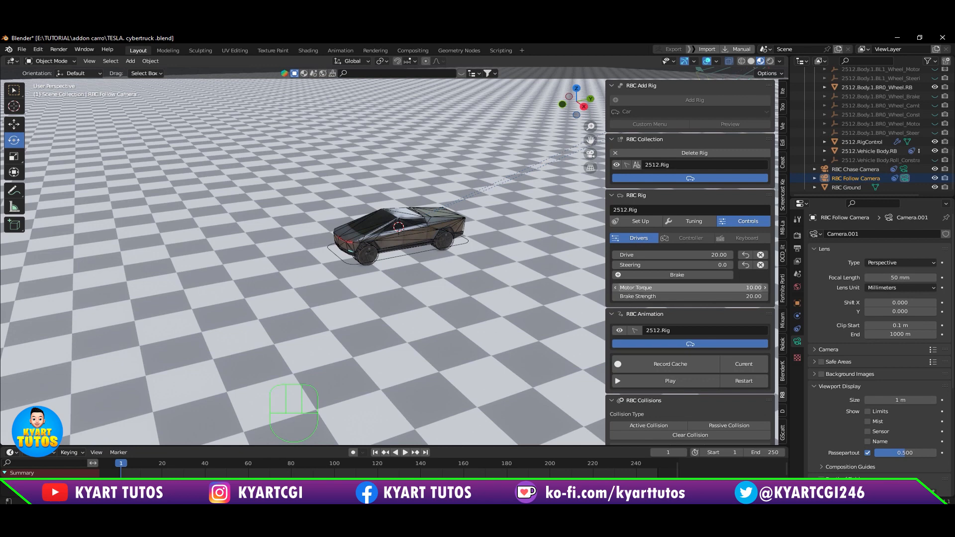
{"action": "left_click", "coordinate": [727, 378]}
{"action": "left_click", "coordinate": [703, 380]}
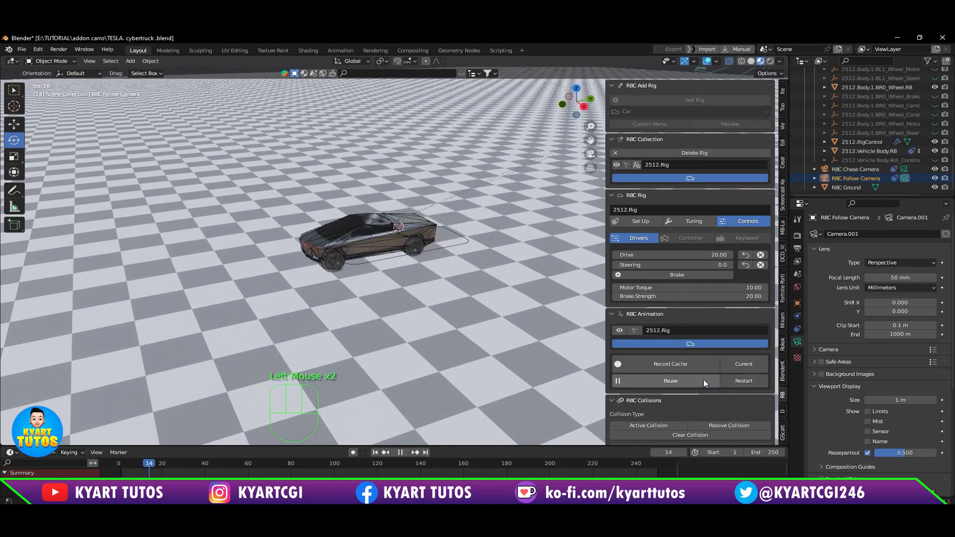
{"action": "left_click", "coordinate": [704, 380]}
{"action": "scroll", "coordinate": [300, 332], "scroll_direction": "down", "scroll_amount": 2}
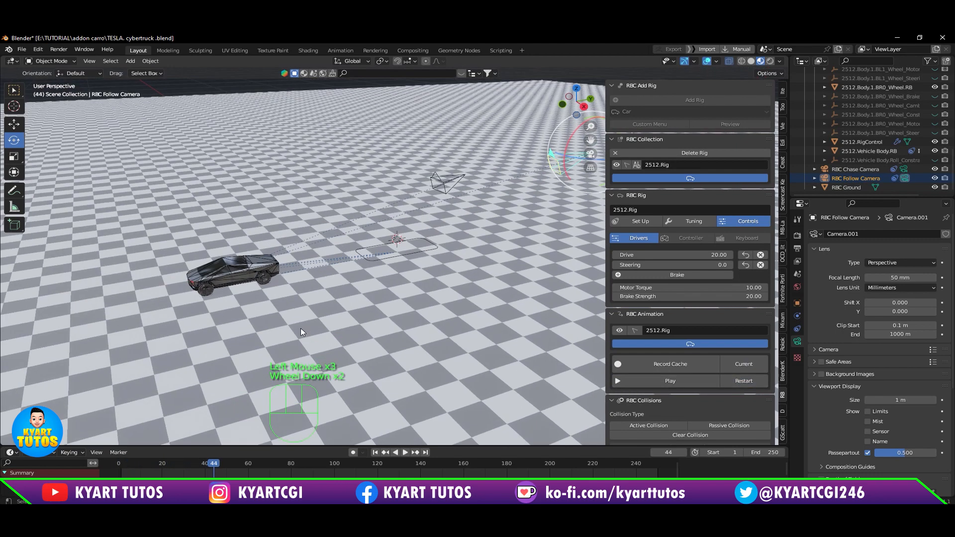
{"action": "middle_click_drag", "start_coordinate": [270, 344], "coordinate": [384, 314], "text": "shift"}
{"action": "scroll", "coordinate": [348, 321], "scroll_direction": "down", "scroll_amount": 1}
{"action": "left_click", "coordinate": [751, 382]}
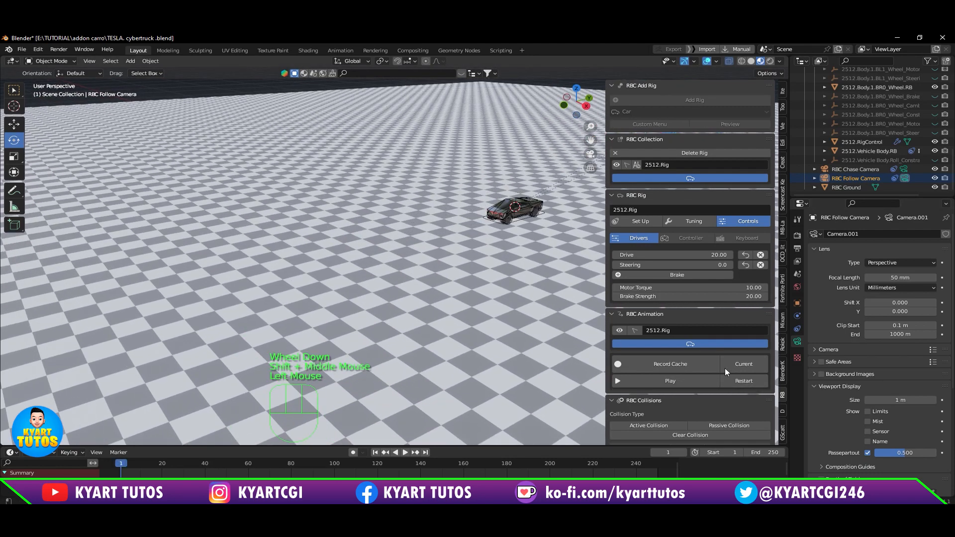
Step: Play the RBC animation and switch the brake on, off and on again while the truck drives
{"action": "left_click", "coordinate": [694, 383]}
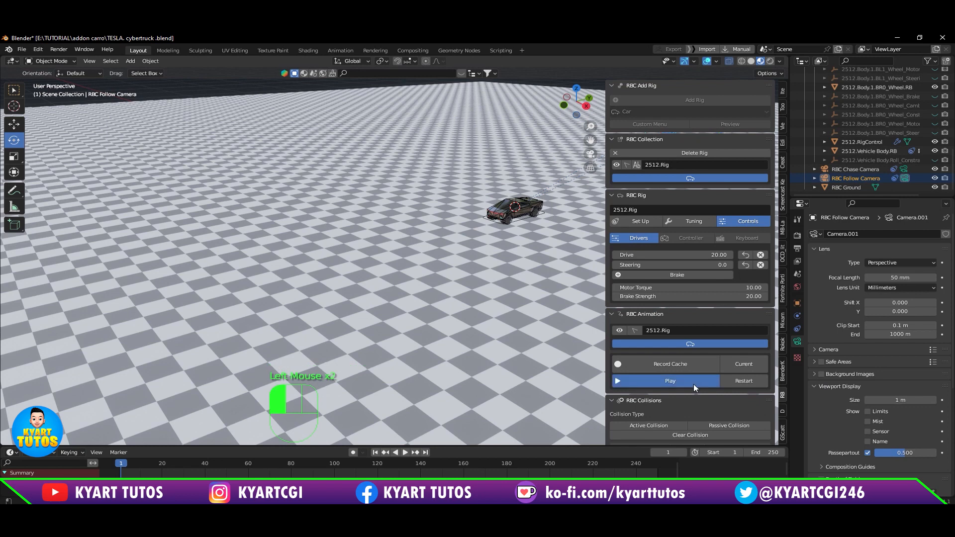
{"action": "left_click", "coordinate": [678, 276]}
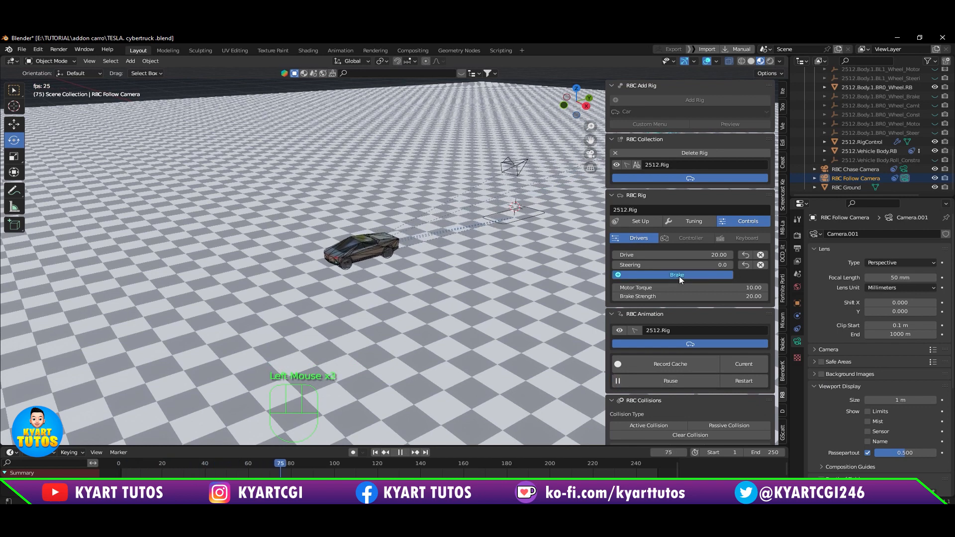
{"action": "left_click", "coordinate": [679, 276]}
{"action": "left_click", "coordinate": [679, 276]}
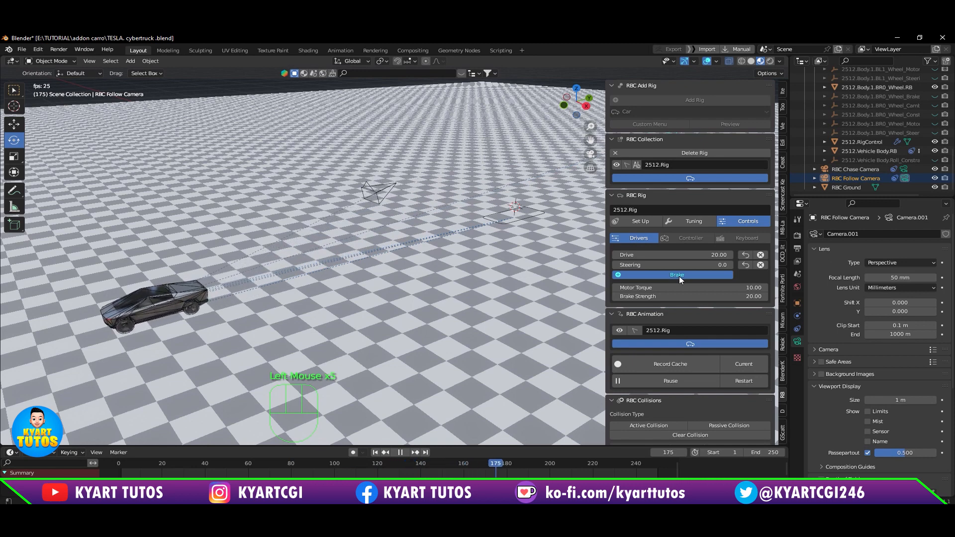
Step: Restart the RBC animation and set the rig's Brake Strength to 5
{"action": "left_click", "coordinate": [743, 381]}
{"action": "double_click", "coordinate": [753, 296]}
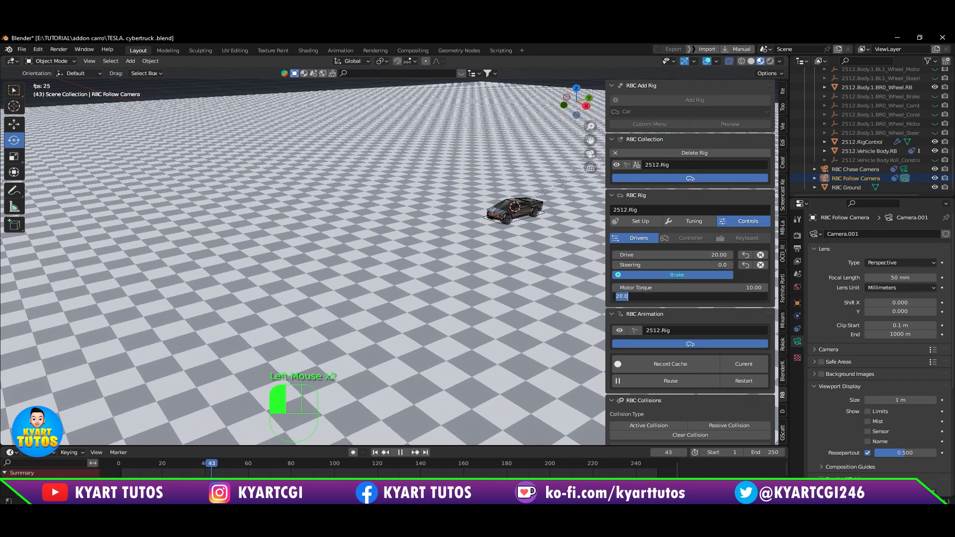
{"action": "type", "text": "5"}
{"action": "key", "text": "Return"}
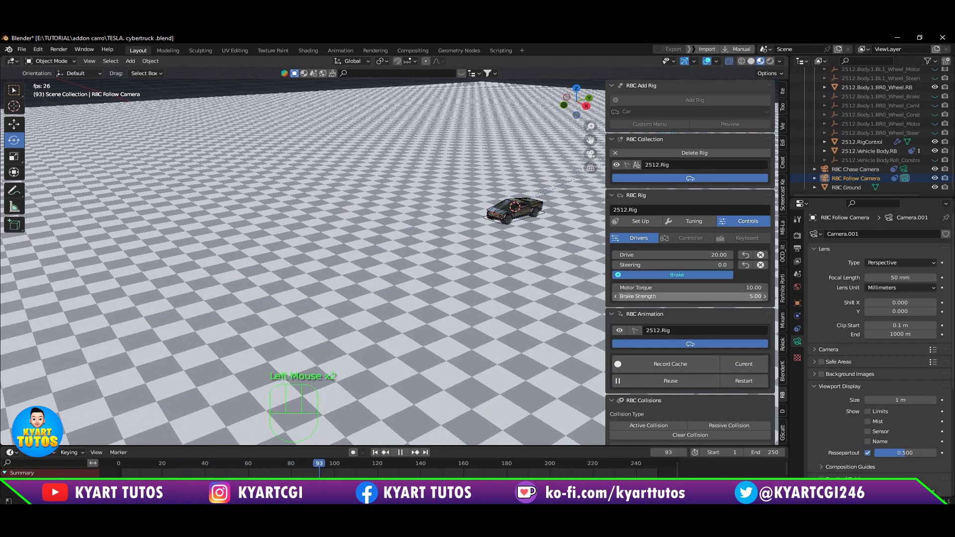
Step: Replay the RBC animation from the start, alternately releasing and applying the brake to test its reduced strength
{"action": "left_click", "coordinate": [743, 381]}
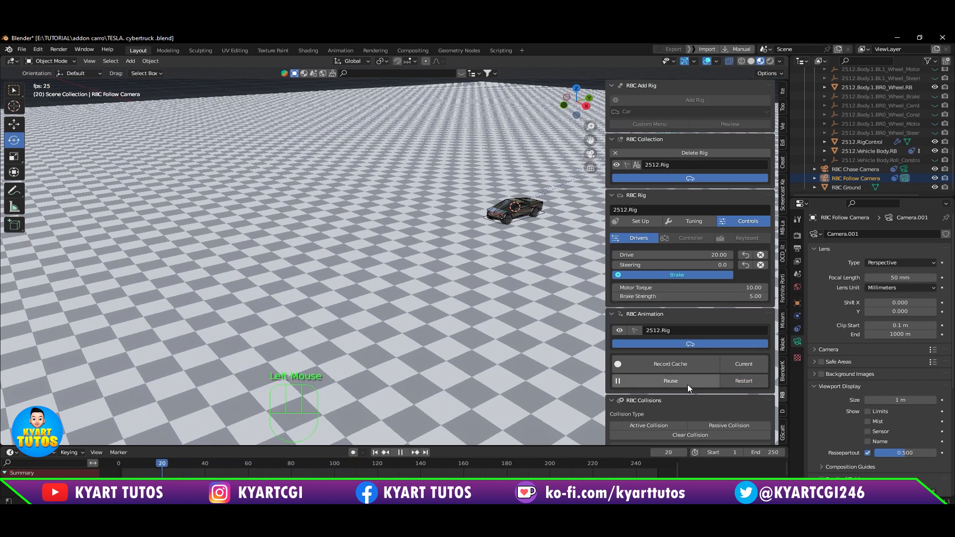
{"action": "left_click", "coordinate": [686, 384]}
{"action": "left_click", "coordinate": [733, 382]}
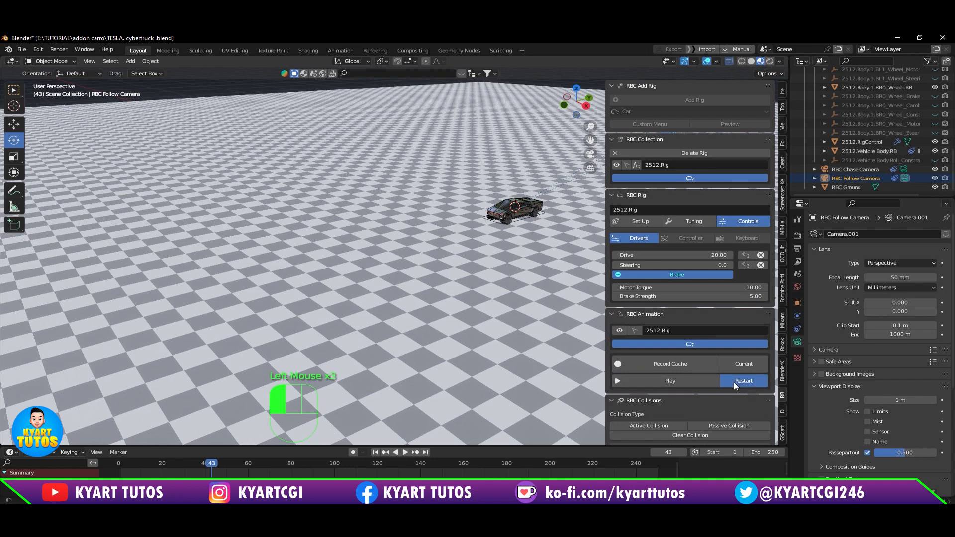
{"action": "left_click", "coordinate": [686, 378]}
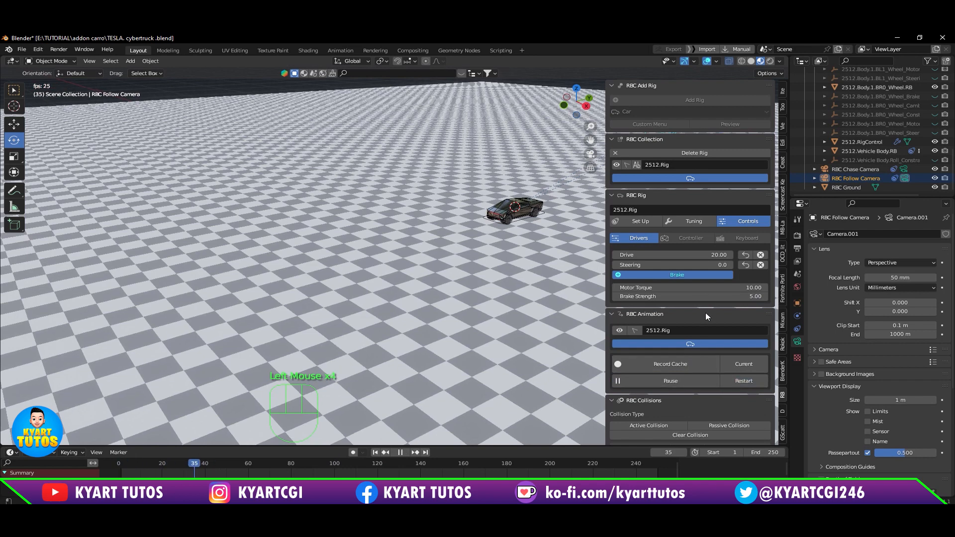
{"action": "left_click", "coordinate": [692, 279]}
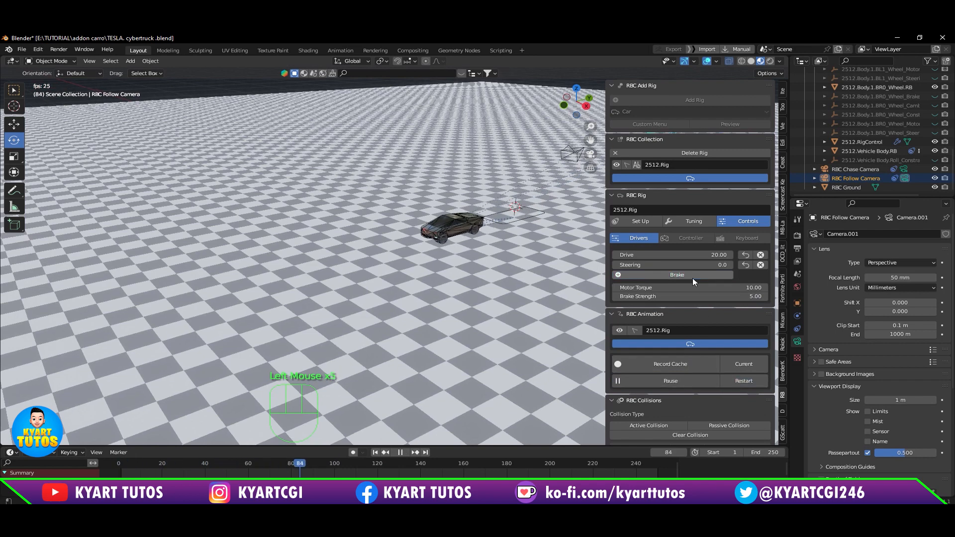
{"action": "left_click", "coordinate": [692, 278]}
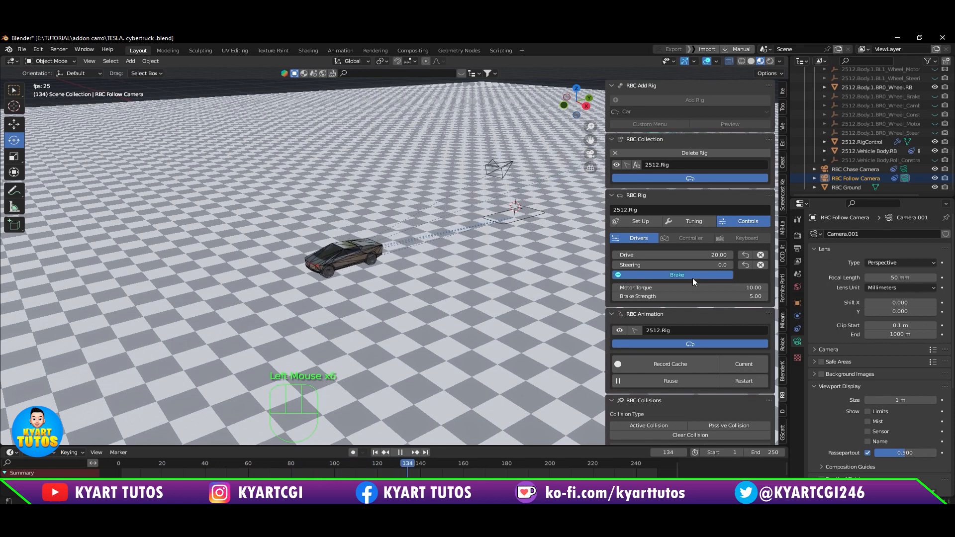
{"action": "left_click", "coordinate": [693, 278]}
{"action": "left_click", "coordinate": [693, 277]}
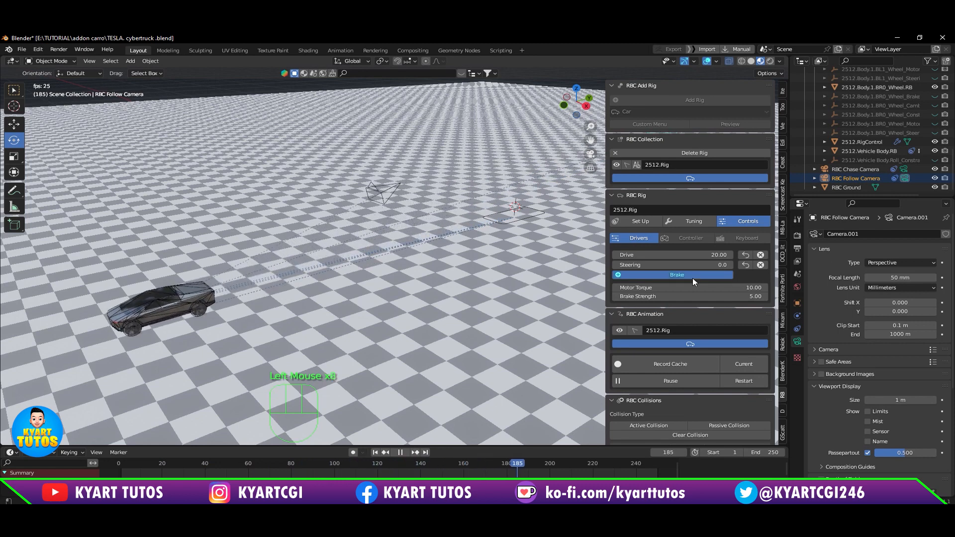
Step: Restart and stop the RBC animation, and return the timeline to frame 1
{"action": "left_click", "coordinate": [749, 385]}
{"action": "left_click", "coordinate": [708, 377]}
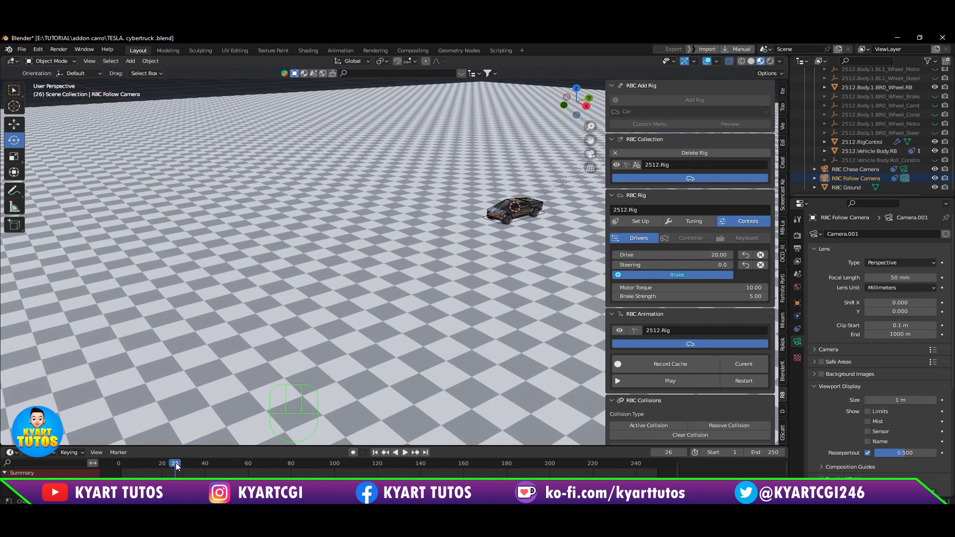
{"action": "left_click_drag", "start_coordinate": [175, 463], "coordinate": [121, 467]}
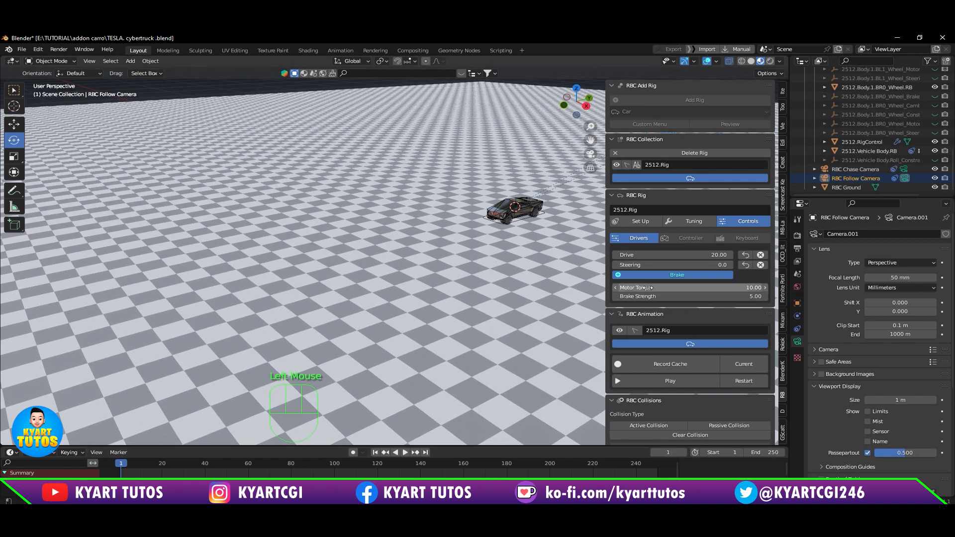
Step: Turn the rig's brake off and set Brake Strength to 10
{"action": "left_click", "coordinate": [670, 275]}
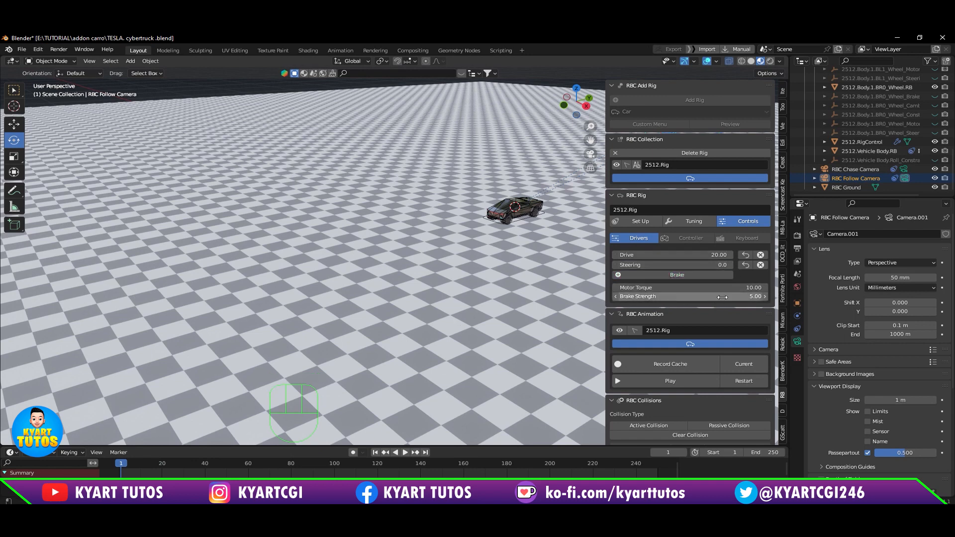
{"action": "left_click", "coordinate": [739, 296]}
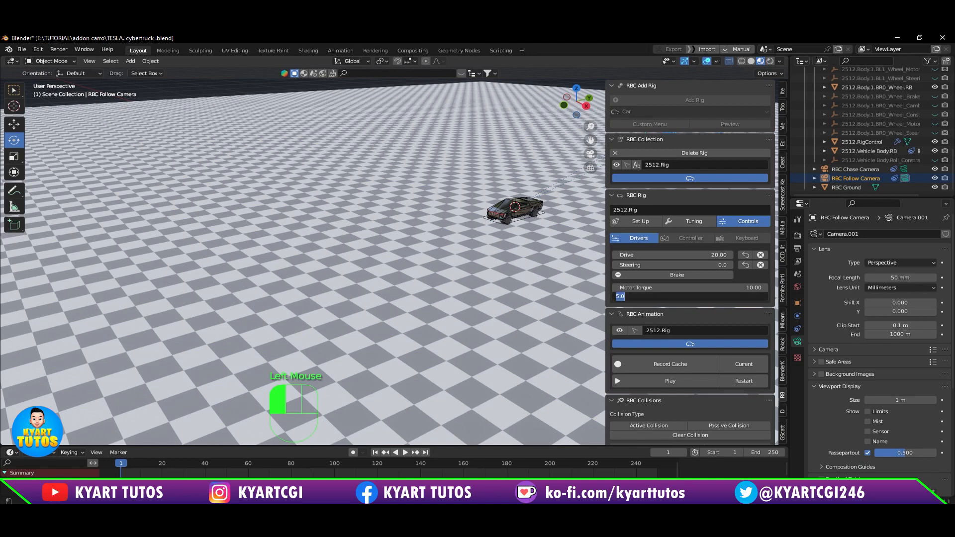
{"action": "key", "text": "Return"}
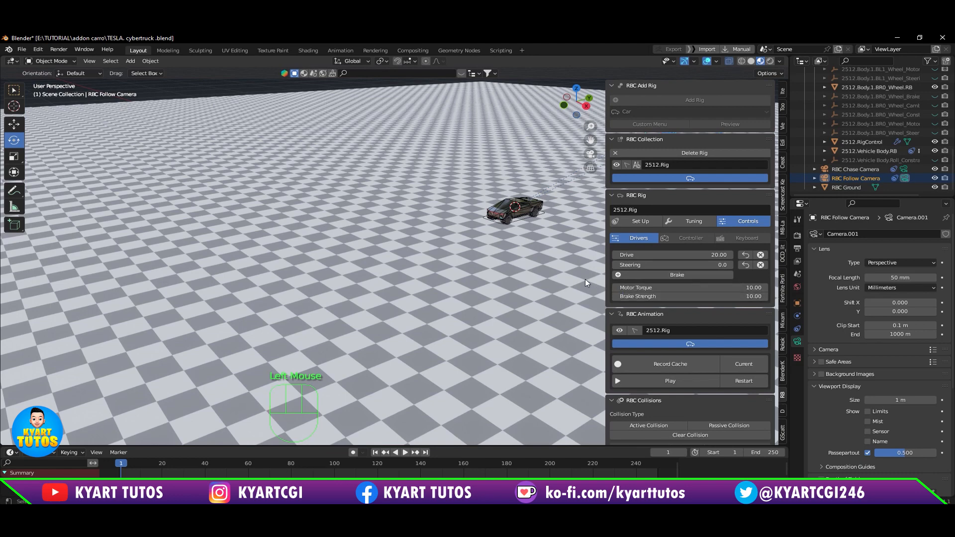
Step: Try negative steering on the rig by lowering the Steering value to about -0.5
{"action": "scroll", "coordinate": [561, 230], "scroll_direction": "up", "scroll_amount": 2}
{"action": "scroll", "coordinate": [561, 230], "scroll_direction": "down", "scroll_amount": 2}
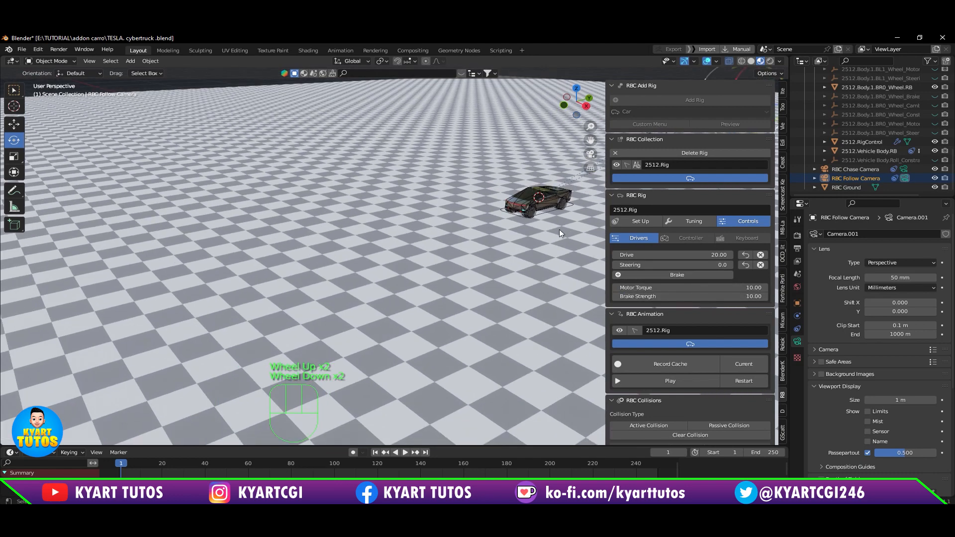
{"action": "middle_click_drag", "start_coordinate": [505, 282], "coordinate": [449, 288], "text": "shift"}
{"action": "scroll", "coordinate": [478, 278], "scroll_direction": "up", "scroll_amount": 1}
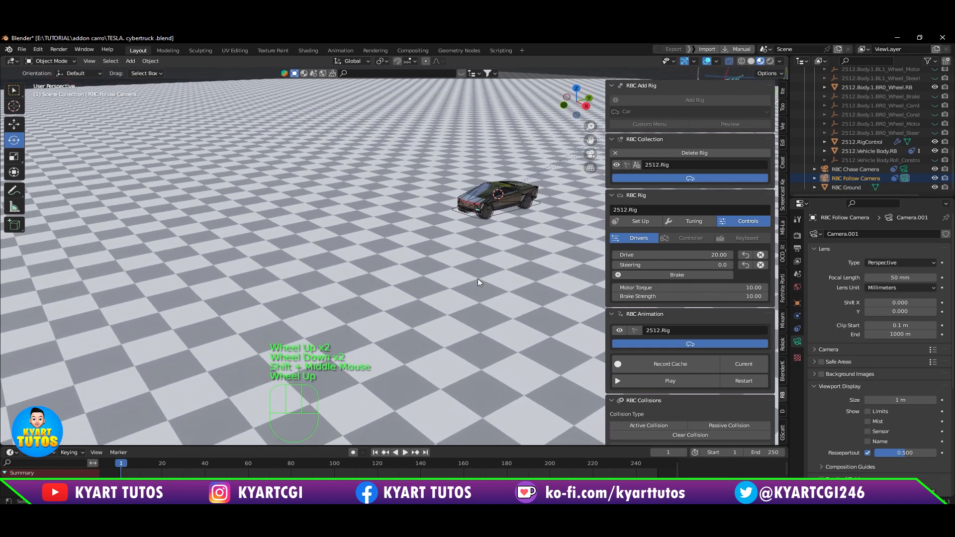
{"action": "left_click", "coordinate": [688, 265]}
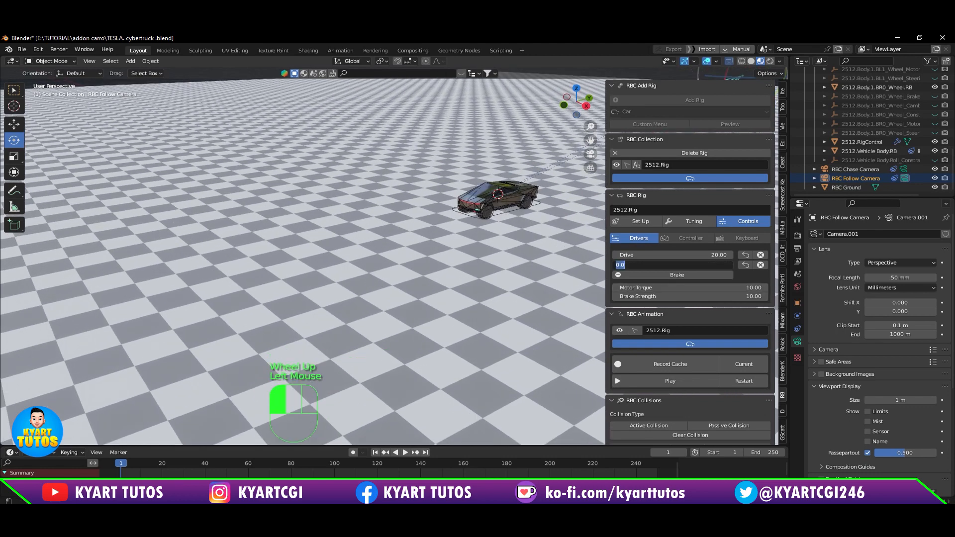
{"action": "left_click", "coordinate": [740, 278]}
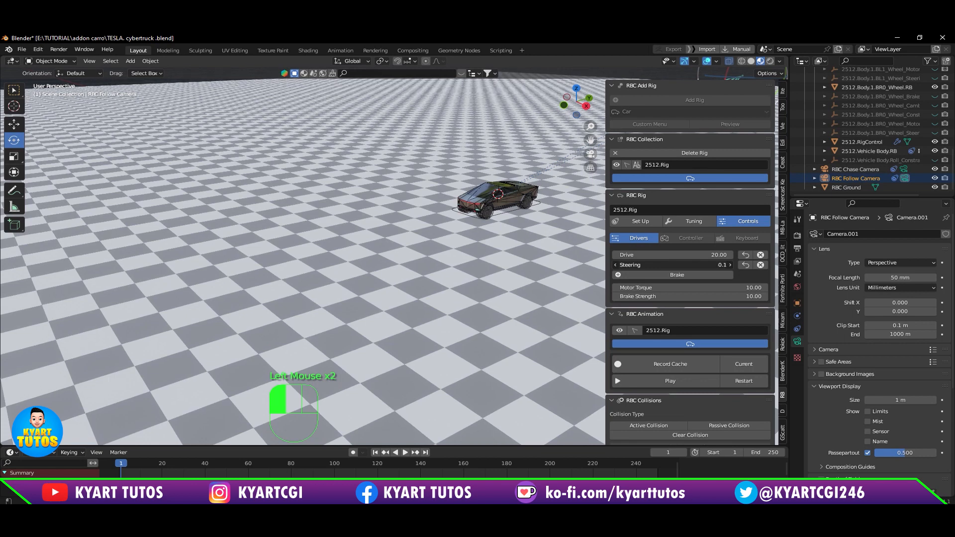
{"action": "left_click_drag", "start_coordinate": [679, 265], "coordinate": [661, 265]}
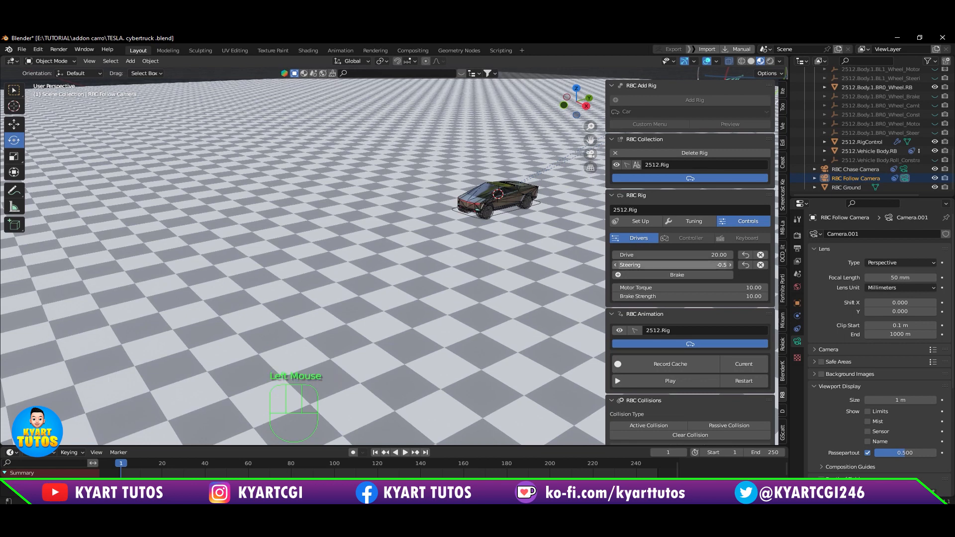
{"action": "double_click", "coordinate": [672, 265]}
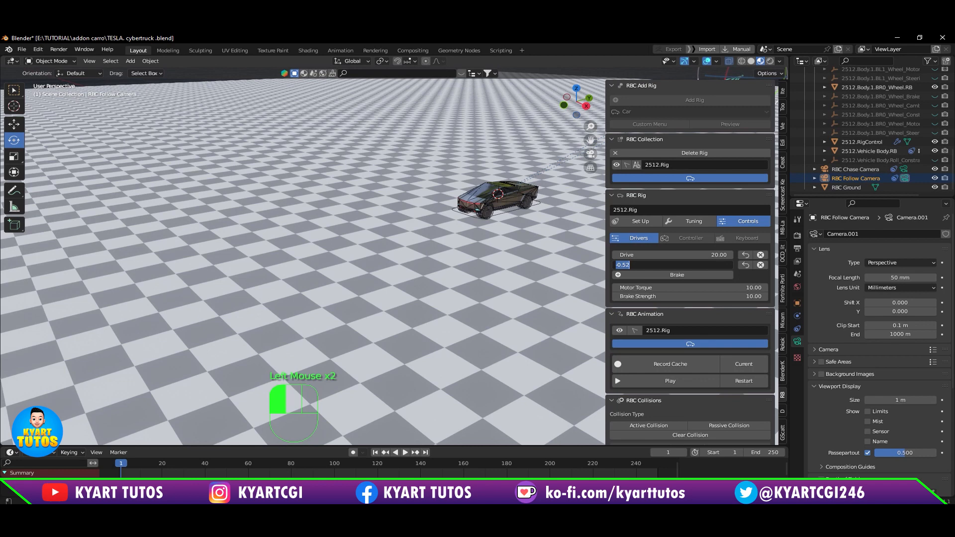
{"action": "left_click", "coordinate": [739, 275]}
Step: Set the rig's Steering to 1 and play the RBC animation to watch the truck turn, pausing it at the end
{"action": "left_click", "coordinate": [689, 265]}
{"action": "type", "text": "1"}
{"action": "key", "text": "Return"}
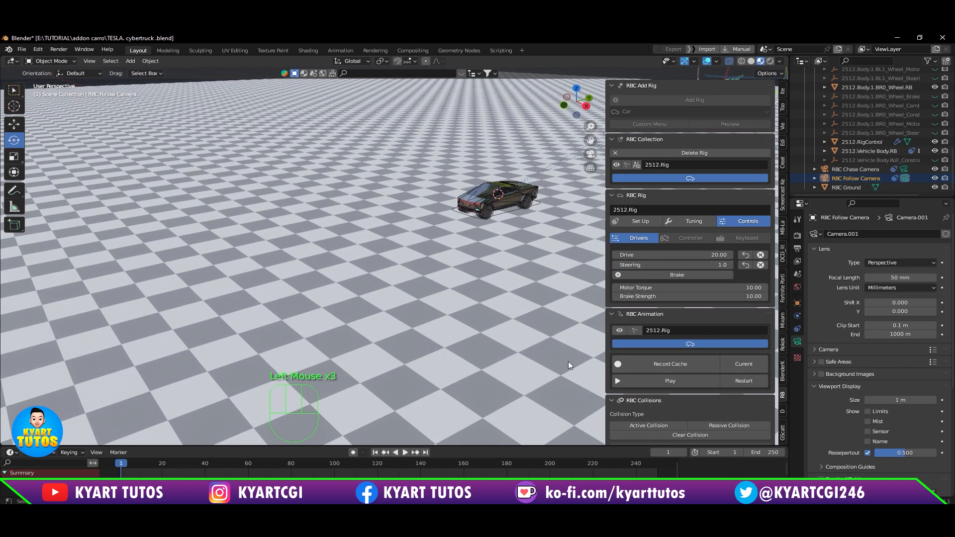
{"action": "left_click", "coordinate": [705, 376]}
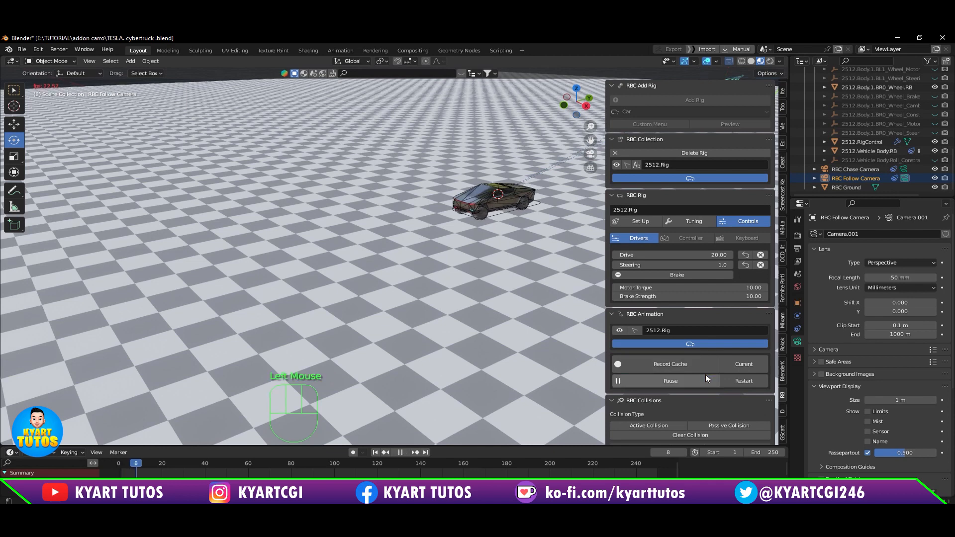
{"action": "left_click", "coordinate": [705, 375]}
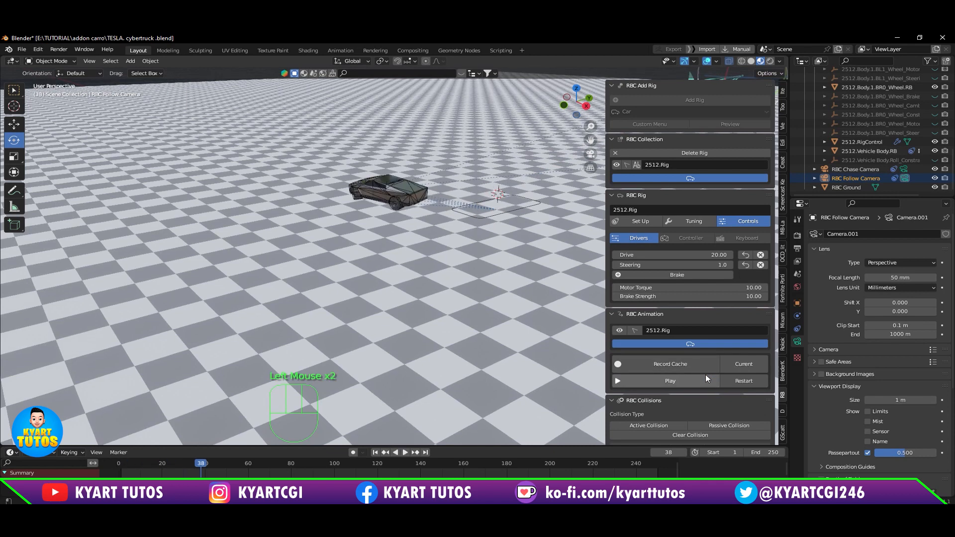
{"action": "left_click", "coordinate": [705, 376]}
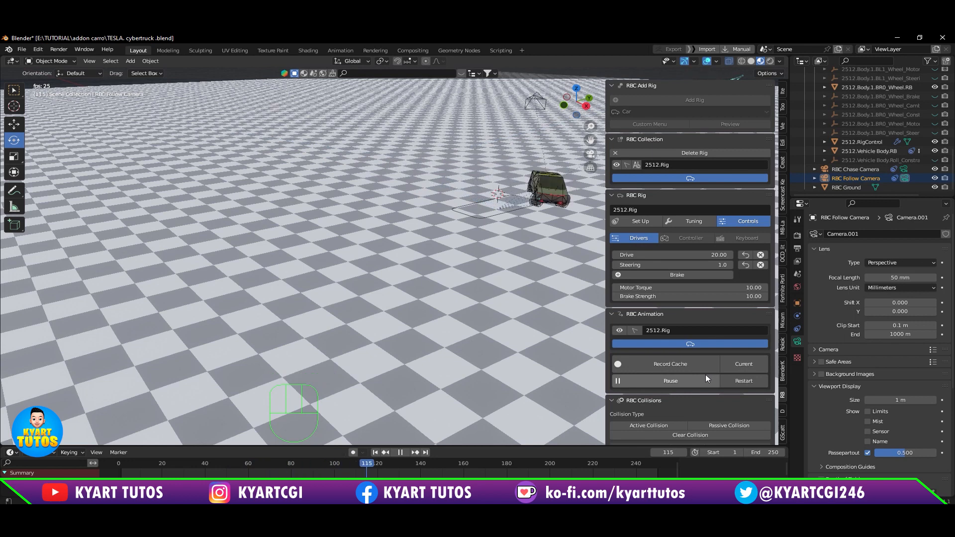
{"action": "left_click", "coordinate": [705, 375]}
Step: Set the rig's Steering to 0.5 and play the RBC animation to check the turn, pausing it at the end
{"action": "left_click", "coordinate": [714, 265]}
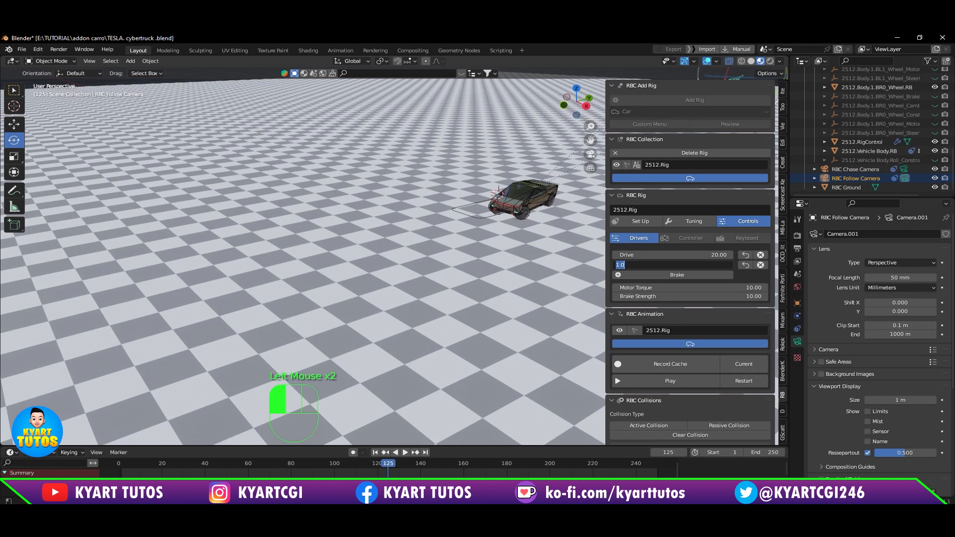
{"action": "type", "text": "0.5"}
{"action": "key", "text": "Return"}
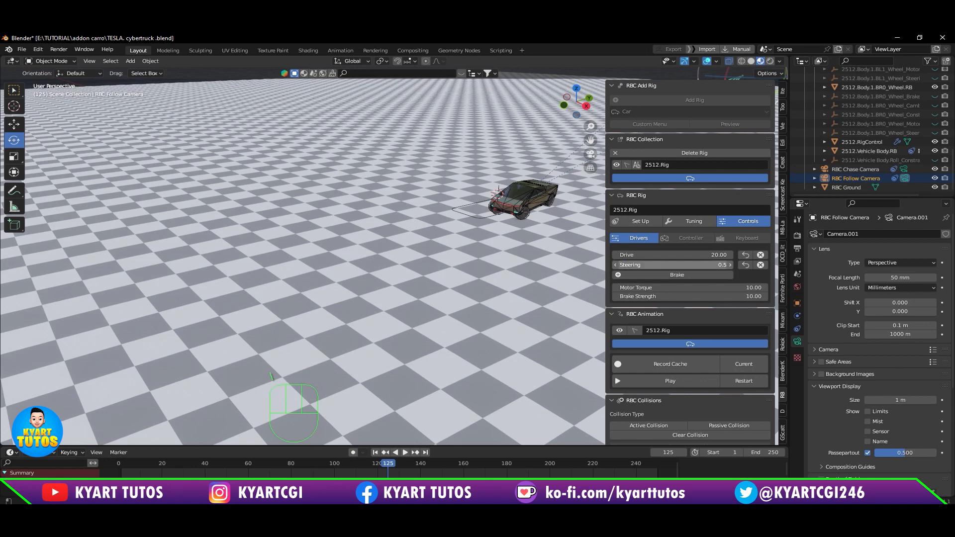
{"action": "left_click", "coordinate": [698, 380]}
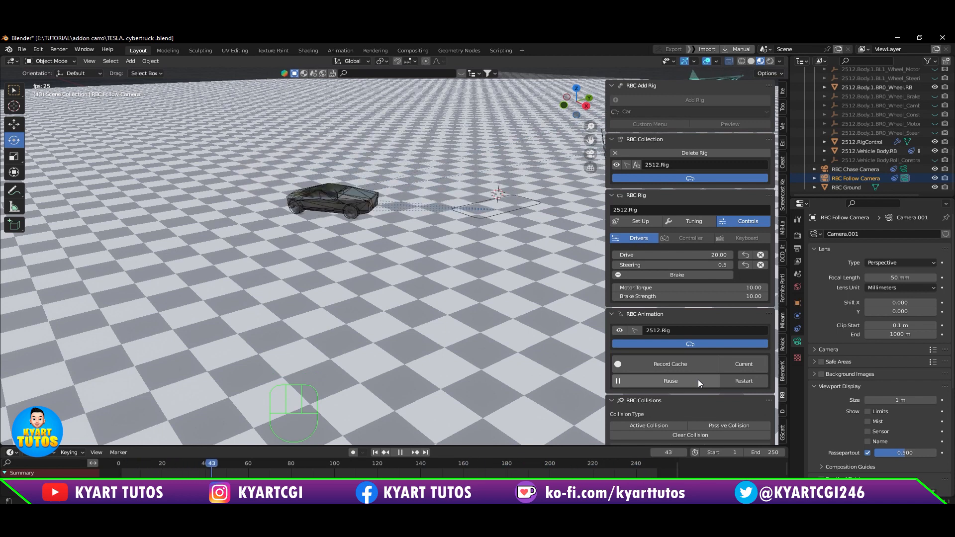
{"action": "left_click", "coordinate": [697, 380]}
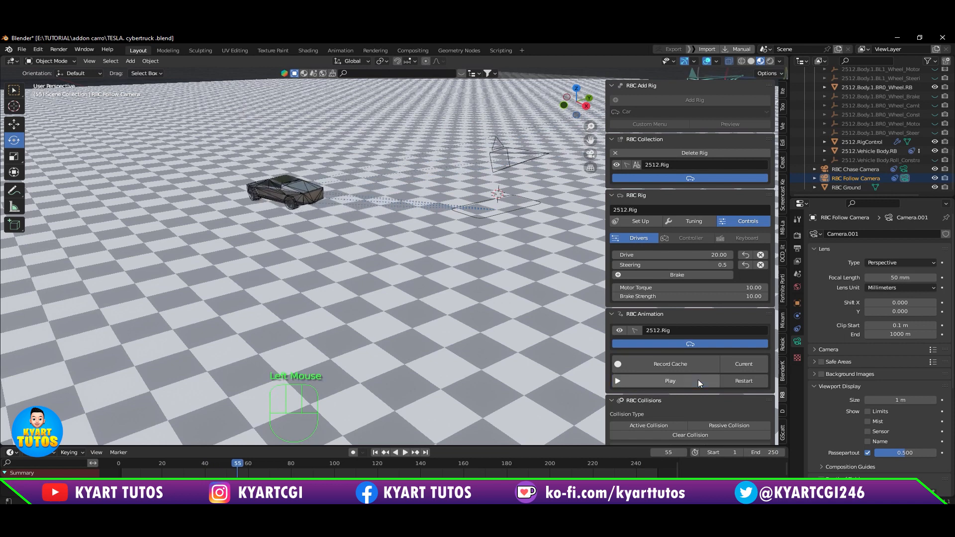
Step: Review the rig's Tuning and Set Up settings, including the suspension values, and return to its drive controls
{"action": "left_click", "coordinate": [681, 221]}
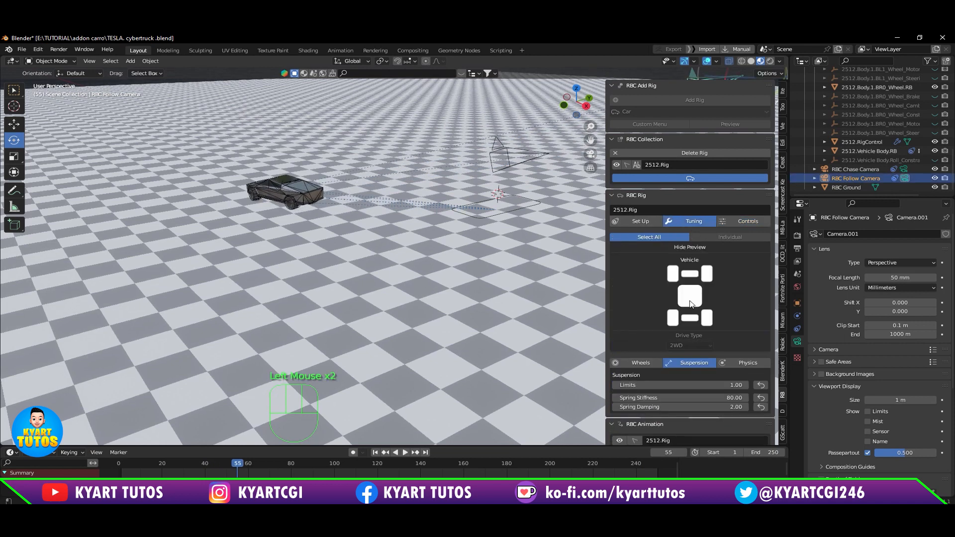
{"action": "scroll", "coordinate": [690, 334], "scroll_direction": "down", "scroll_amount": 1}
{"action": "scroll", "coordinate": [690, 338], "scroll_direction": "down", "scroll_amount": 1}
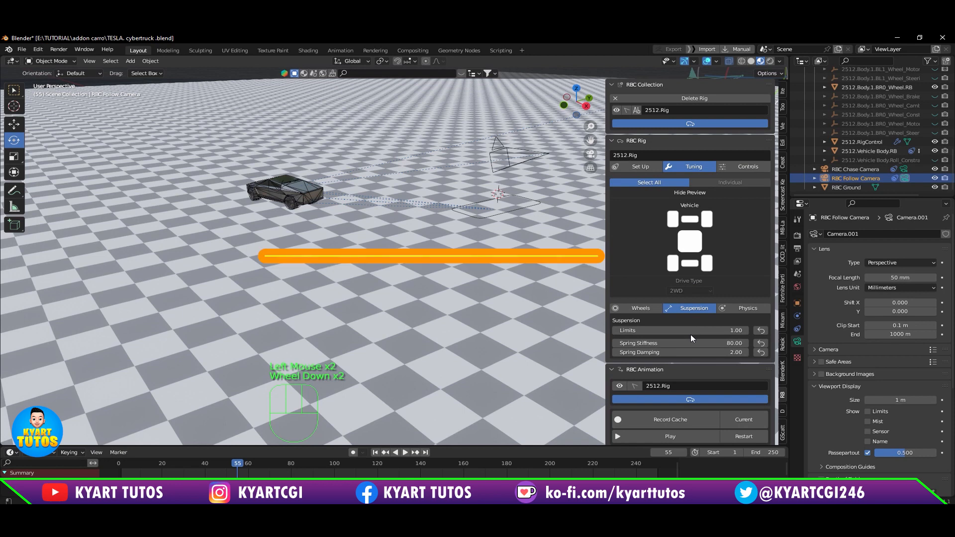
{"action": "scroll", "coordinate": [691, 338], "scroll_direction": "down", "scroll_amount": 3}
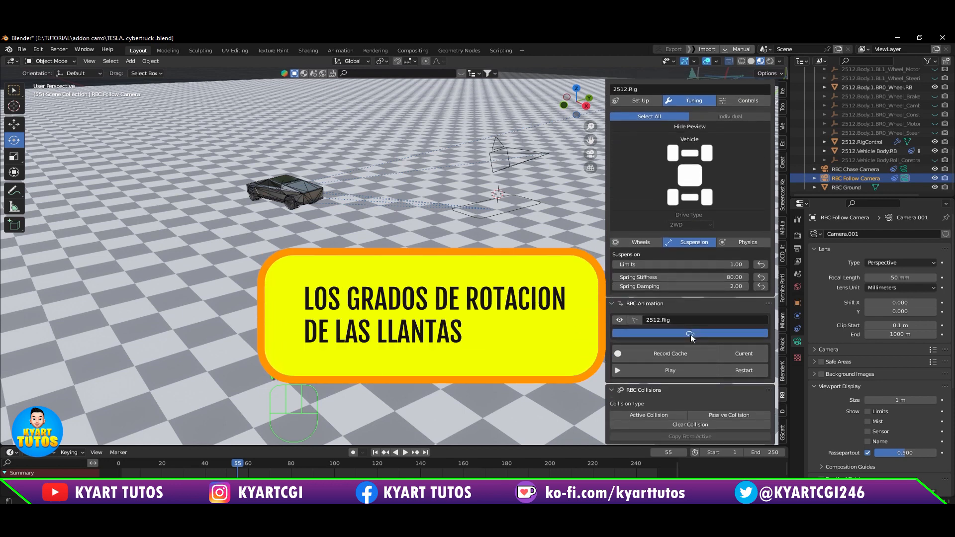
{"action": "scroll", "coordinate": [691, 338], "scroll_direction": "up", "scroll_amount": 1}
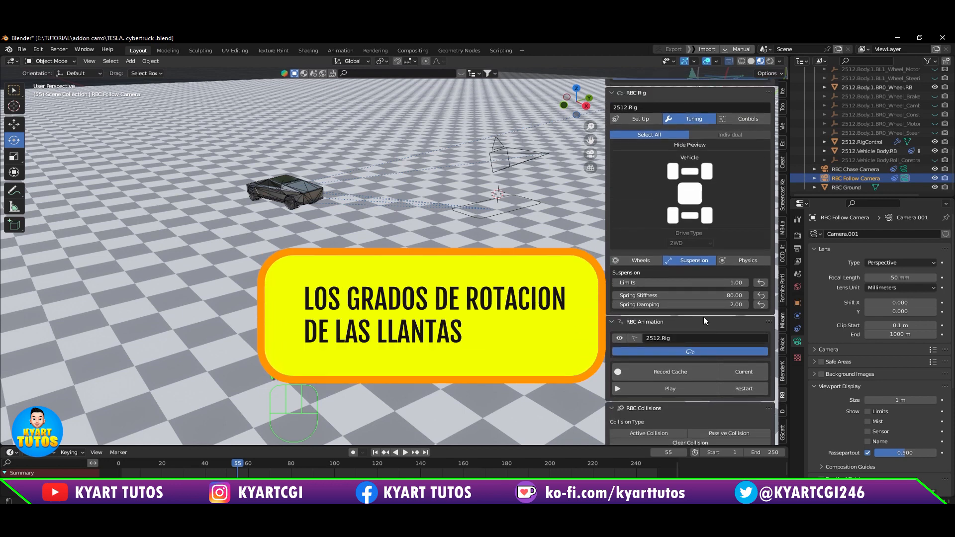
{"action": "scroll", "coordinate": [748, 256], "scroll_direction": "up", "scroll_amount": 2}
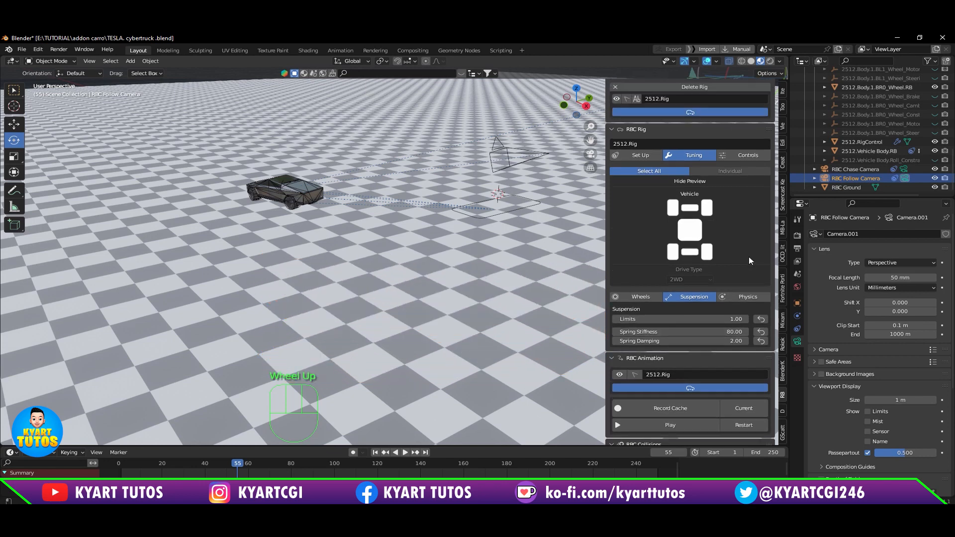
{"action": "left_click", "coordinate": [635, 153]}
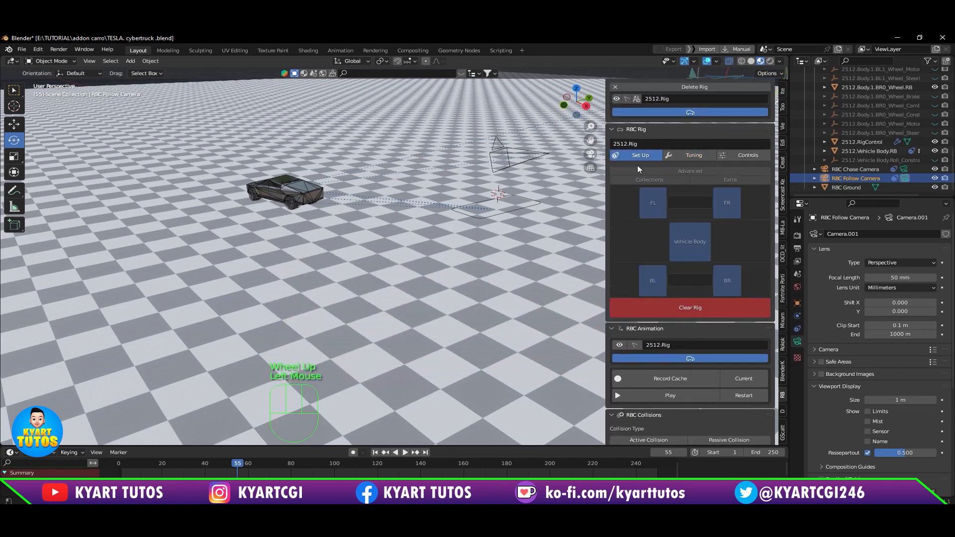
{"action": "scroll", "coordinate": [653, 246], "scroll_direction": "down", "scroll_amount": 1}
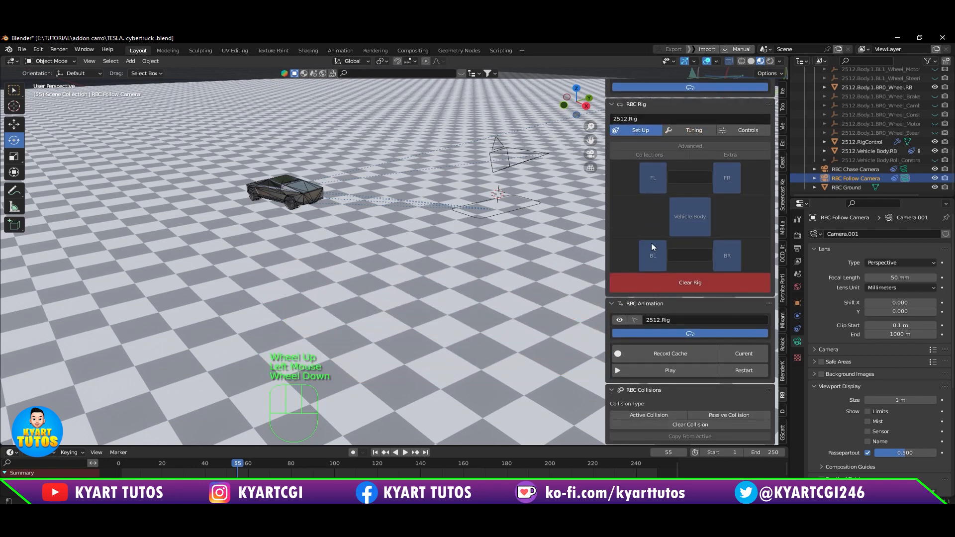
{"action": "left_click", "coordinate": [748, 129]}
{"action": "scroll", "coordinate": [717, 255], "scroll_direction": "up", "scroll_amount": 2}
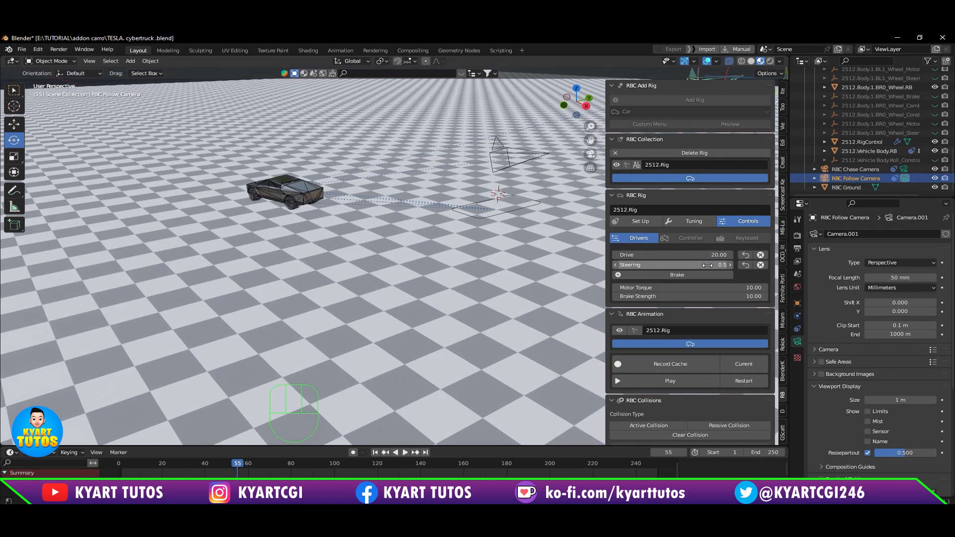
Step: Restart the RBC animation, set the rig's Steering to 1 and play it to test the turn, pausing at about frame 30
{"action": "left_click", "coordinate": [750, 381]}
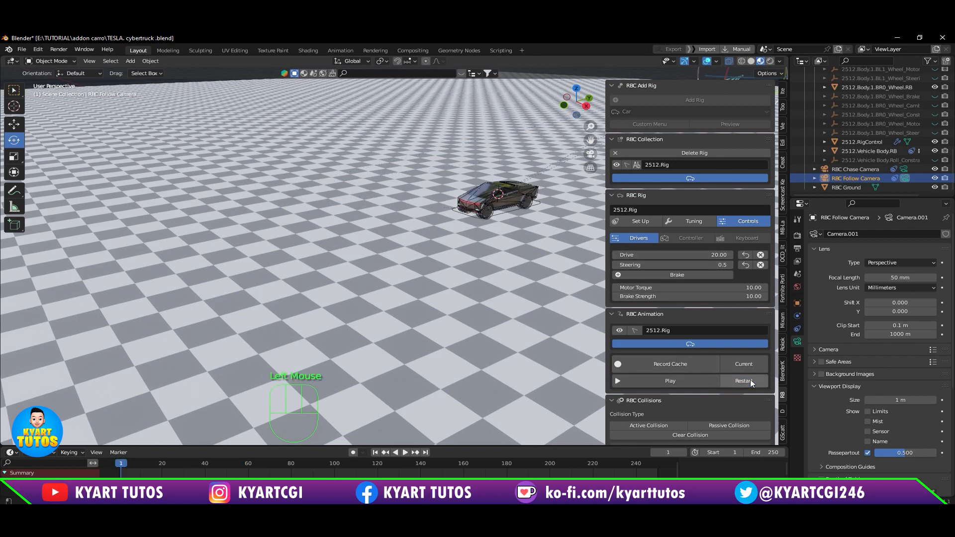
{"action": "mouse_move", "coordinate": [708, 264]}
{"action": "left_mouse_down"}
{"action": "mouse_move", "coordinate": [687, 264]}
{"action": "mouse_move", "coordinate": [726, 264]}
{"action": "left_mouse_up"}
{"action": "left_click", "coordinate": [711, 384]}
{"action": "left_click", "coordinate": [705, 384]}
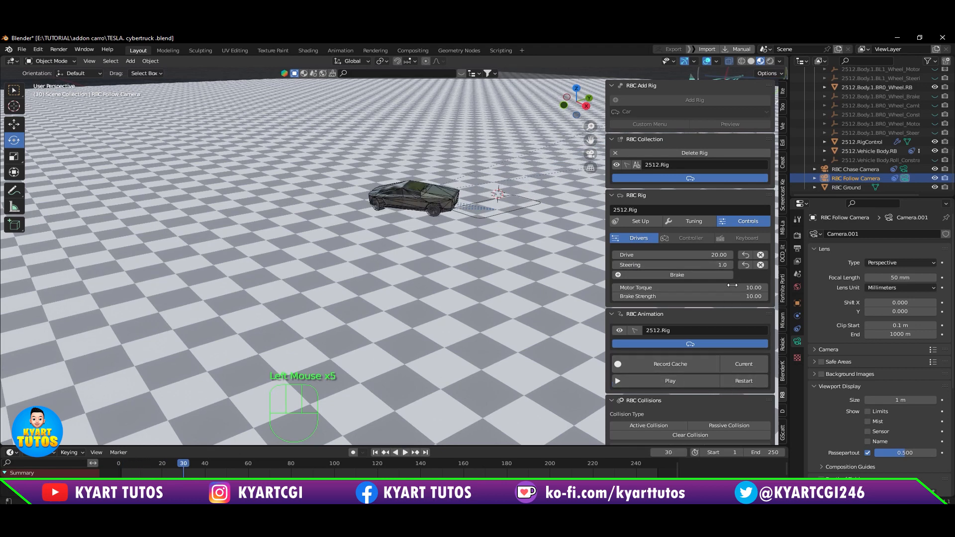
Step: Set the rig's Steering to -1 and continue the RBC animation to test the opposite turn, pausing at about frame 78
{"action": "left_click_drag", "start_coordinate": [719, 265], "coordinate": [724, 265]}
{"action": "left_click", "coordinate": [706, 381]}
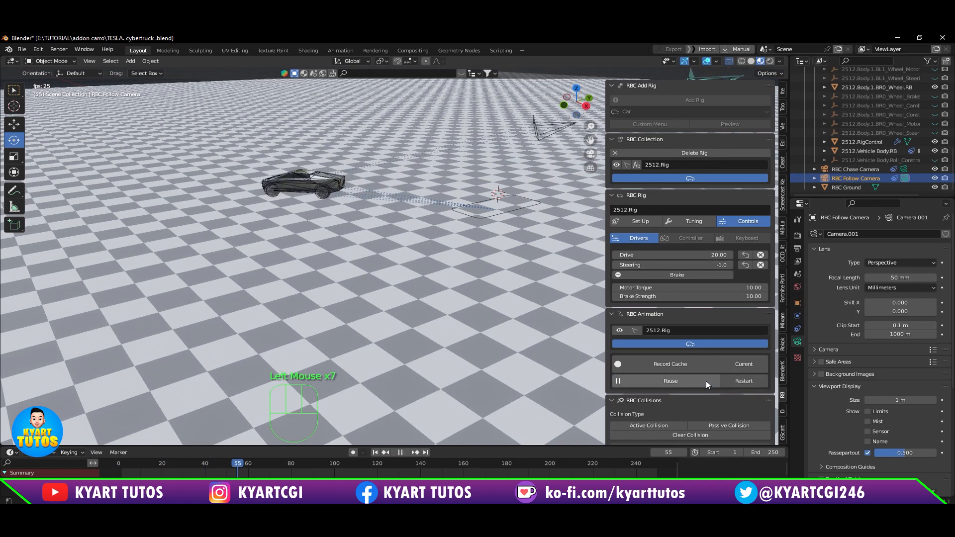
{"action": "left_click", "coordinate": [706, 381]}
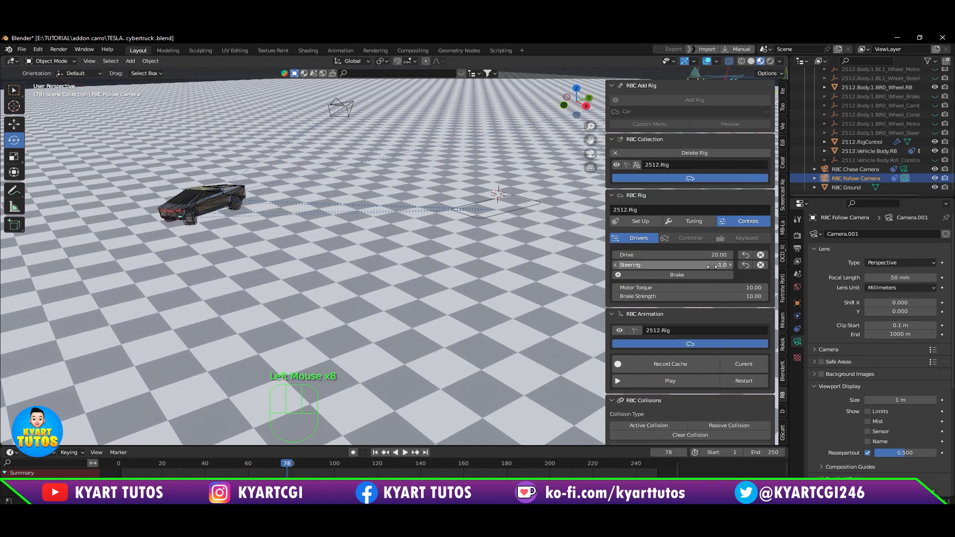
Step: Set the rig's Steering back to 1 and continue the RBC animation, pausing at about frame 100
{"action": "left_click_drag", "start_coordinate": [719, 265], "coordinate": [694, 265]}
{"action": "left_click", "coordinate": [668, 382]}
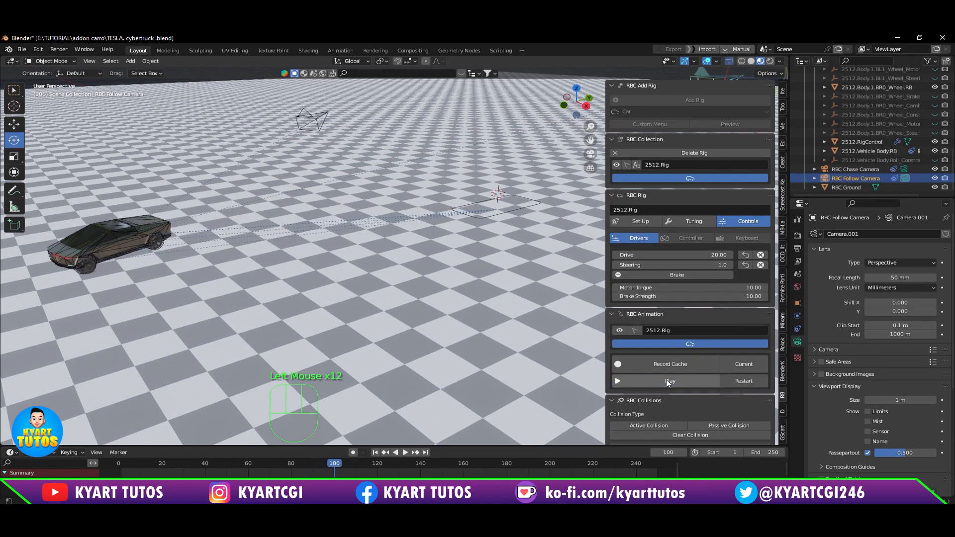
{"action": "left_click", "coordinate": [667, 380]}
Step: Restart the animation, set Steering to 0 and keyframe it at frames 1 and 40, adding another Steering keyframe at frame 42
{"action": "left_click", "coordinate": [743, 381]}
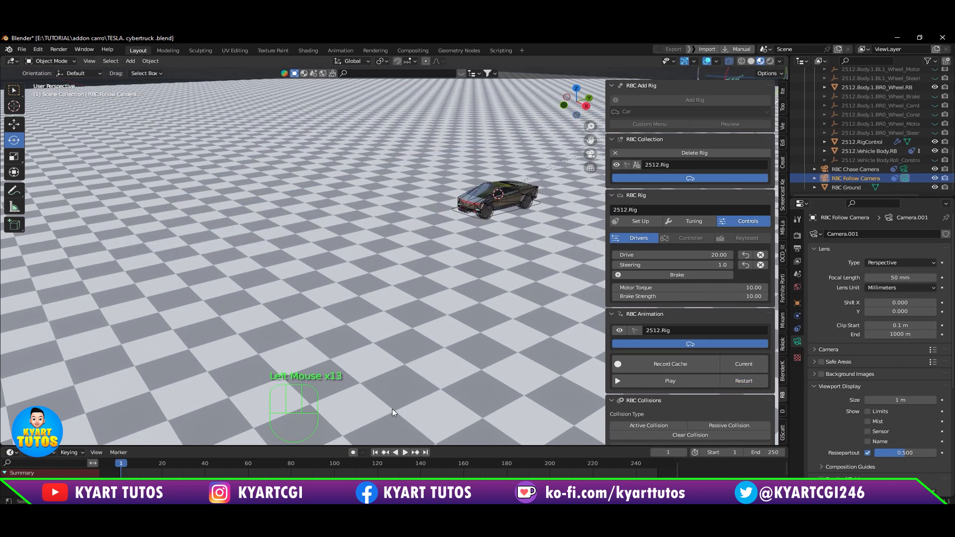
{"action": "left_click", "coordinate": [673, 265]}
{"action": "type", "text": "0"}
{"action": "key", "text": "Return"}
{"action": "right_click", "coordinate": [672, 265]}
{"action": "left_click", "coordinate": [673, 265]}
{"action": "left_click", "coordinate": [203, 464]}
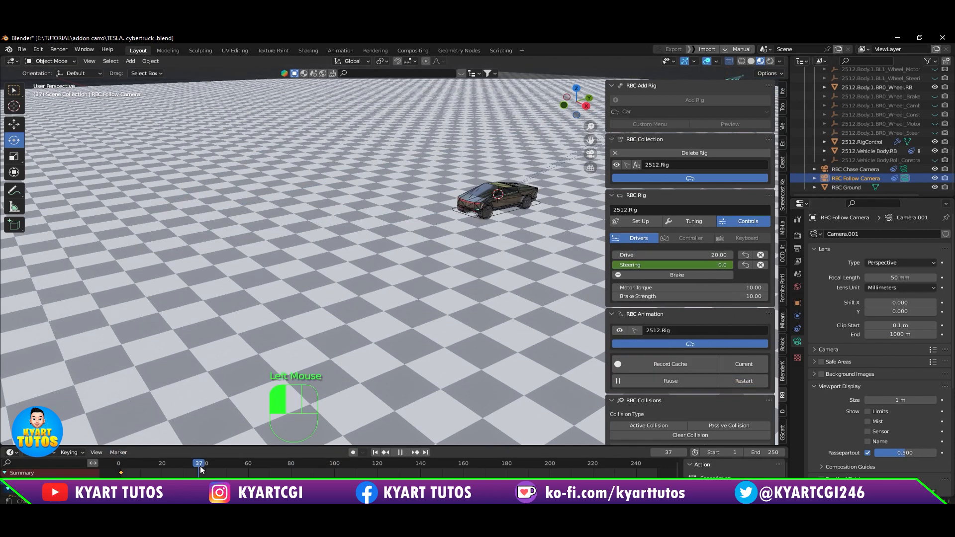
{"action": "right_click", "coordinate": [672, 265]}
Step: Keyframe the rig's Steering at 0 on frame 60
{"action": "left_click", "coordinate": [248, 463]}
{"action": "right_click", "coordinate": [712, 265]}
{"action": "left_click", "coordinate": [712, 265]}
Step: Keyframe the rig's Steering at a negative value on frame 62 and at 0 on frame 80
{"action": "left_click", "coordinate": [252, 464]}
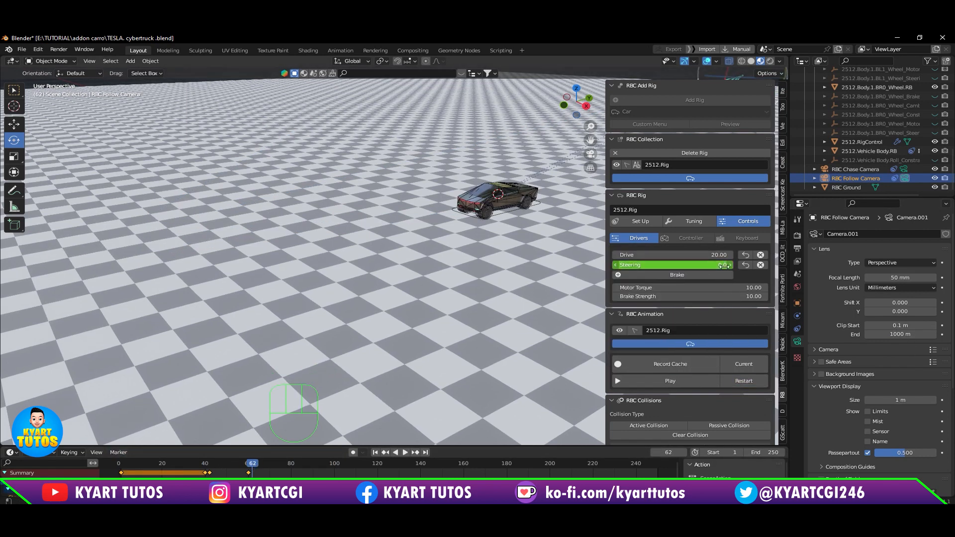
{"action": "left_click_drag", "start_coordinate": [713, 265], "coordinate": [627, 264]}
{"action": "right_click", "coordinate": [697, 265]}
{"action": "left_click", "coordinate": [697, 265]}
{"action": "left_click", "coordinate": [291, 463]}
{"action": "right_click", "coordinate": [713, 265]}
{"action": "left_click", "coordinate": [712, 265]}
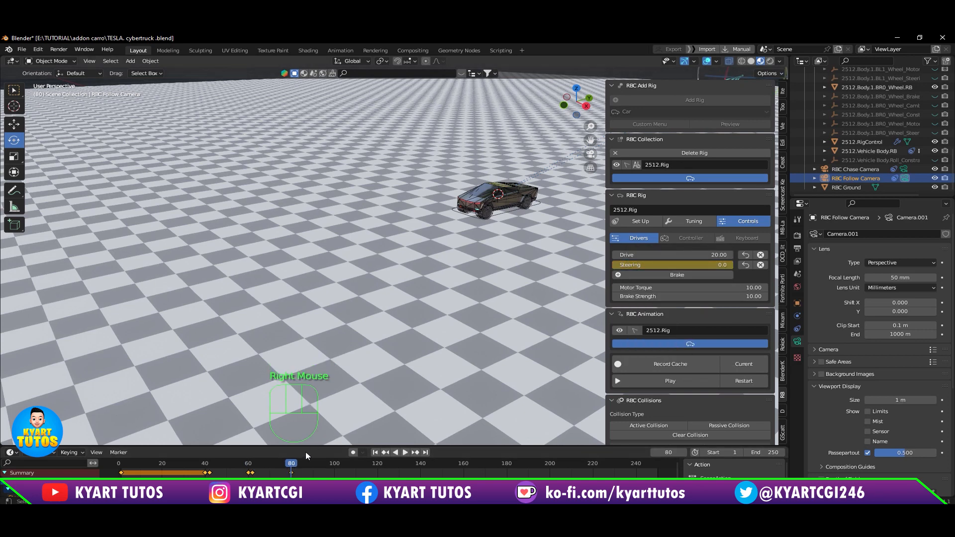
Step: Play the RBC animation from the start to check the keyframed steering over the wider ground, pausing after about frame 200
{"action": "left_click", "coordinate": [744, 381]}
{"action": "left_click", "coordinate": [696, 381]}
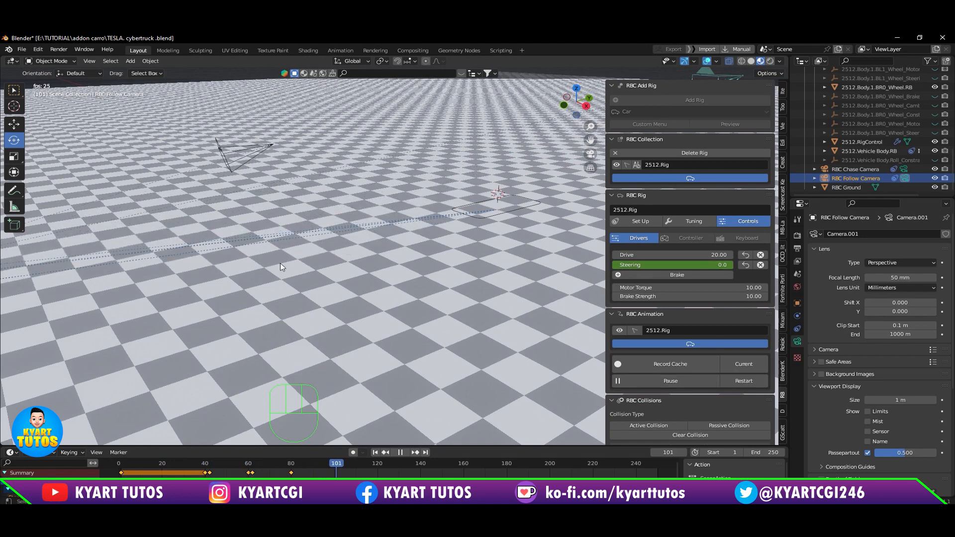
{"action": "scroll", "coordinate": [276, 264], "scroll_direction": "down", "scroll_amount": 2}
{"action": "scroll", "coordinate": [275, 264], "scroll_direction": "down", "scroll_amount": 2}
{"action": "scroll", "coordinate": [273, 274], "scroll_direction": "up", "scroll_amount": 3}
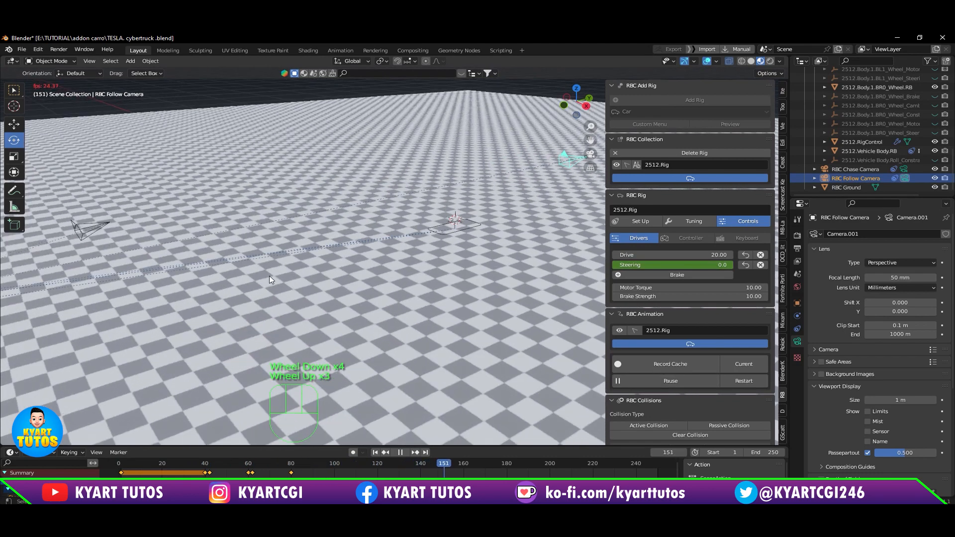
{"action": "scroll", "coordinate": [269, 276], "scroll_direction": "down", "scroll_amount": 3}
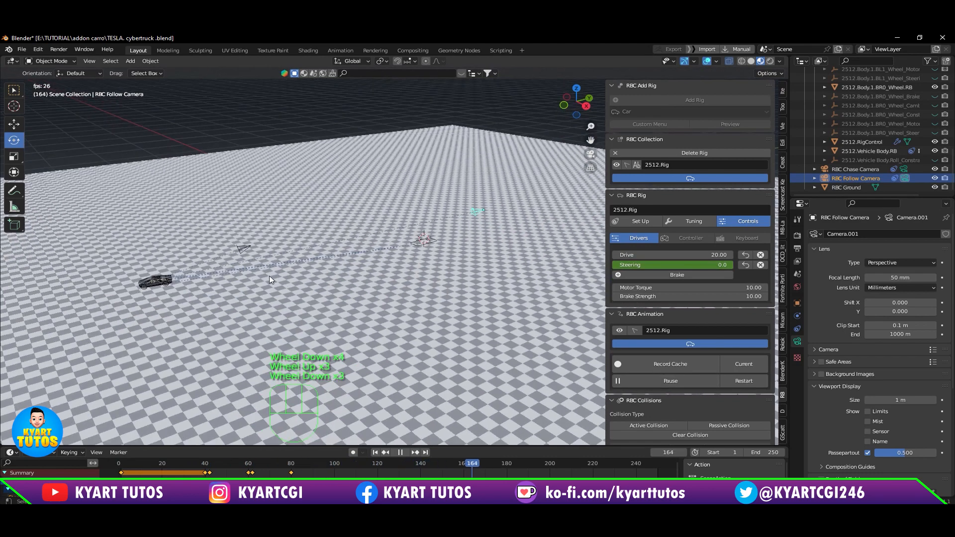
{"action": "left_click", "coordinate": [702, 379]}
Step: Reframe the truck, restart the RBC animation and replay the keyframed turns, pausing at about frame 97
{"action": "left_click_drag", "start_coordinate": [121, 465], "coordinate": [192, 467]}
{"action": "scroll", "coordinate": [335, 278], "scroll_direction": "up", "scroll_amount": 2}
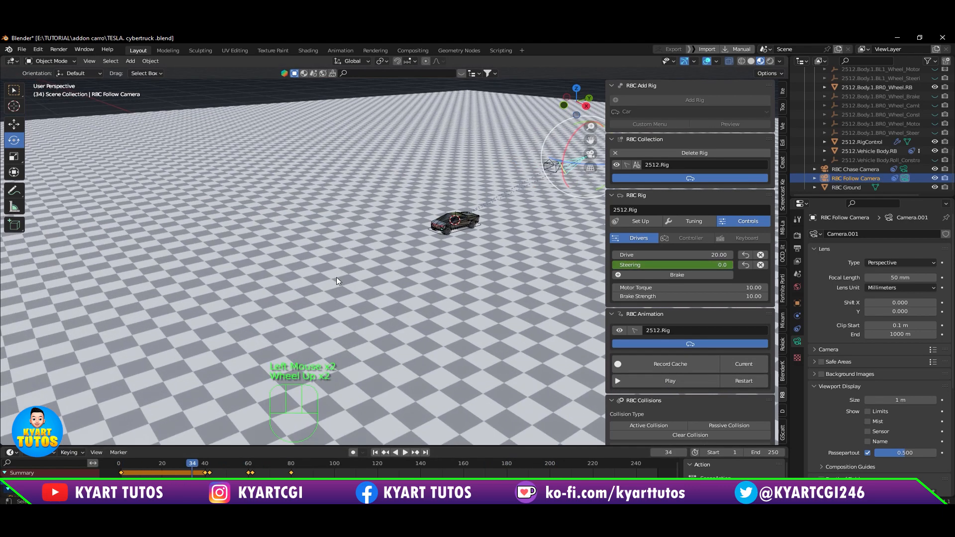
{"action": "middle_click_drag", "start_coordinate": [338, 280], "coordinate": [409, 250], "text": "shift"}
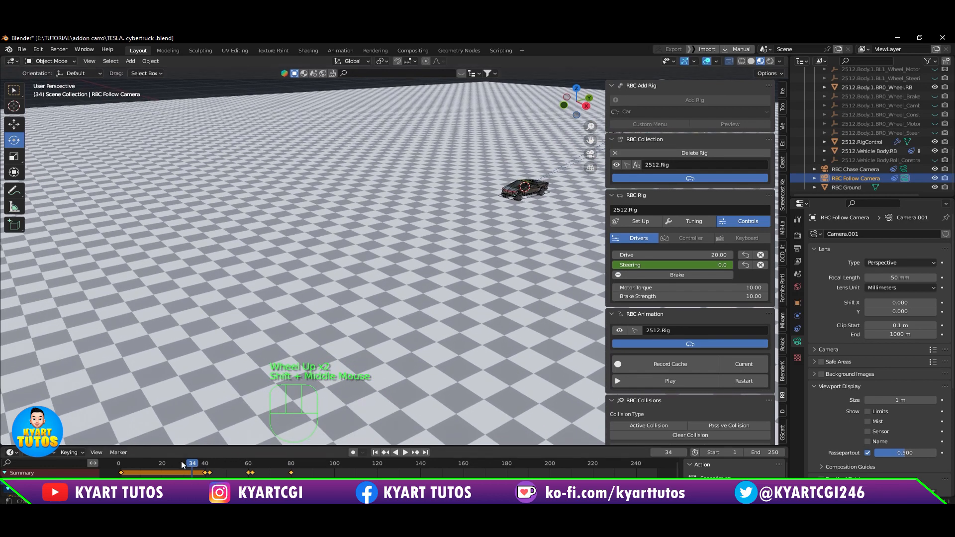
{"action": "left_click_drag", "start_coordinate": [197, 468], "coordinate": [137, 470]}
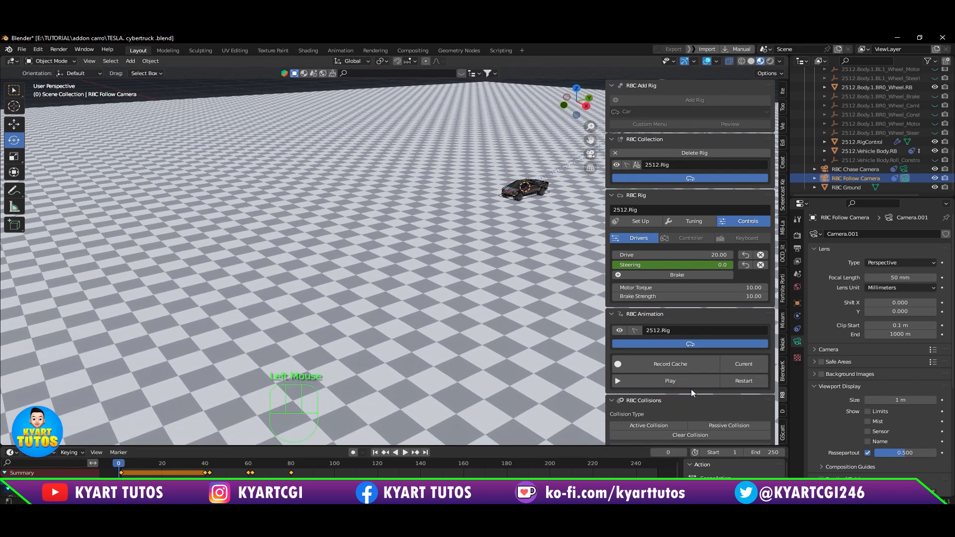
{"action": "left_click", "coordinate": [726, 381]}
{"action": "left_click", "coordinate": [702, 381]}
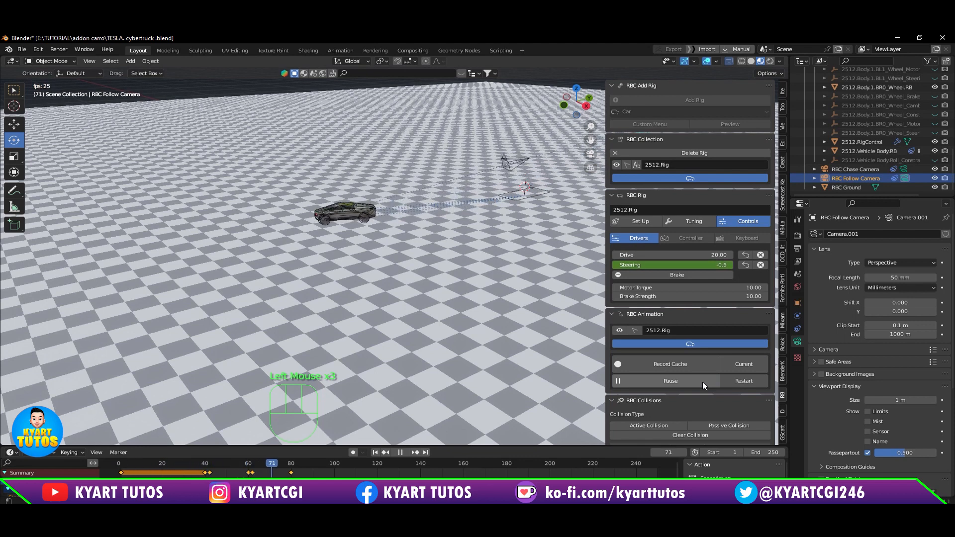
{"action": "left_click", "coordinate": [702, 381]}
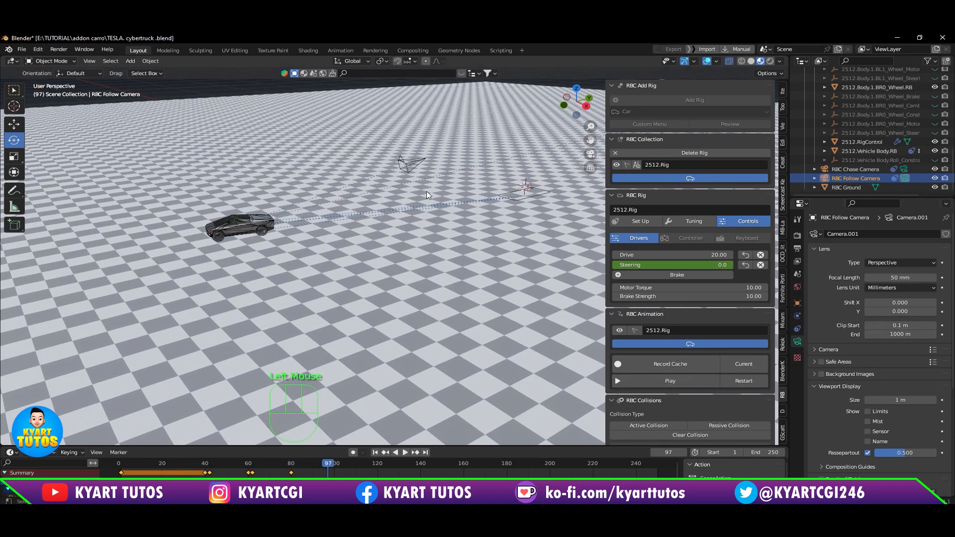
Step: Make the RBC Chase Camera the active scene camera and look through it
{"action": "left_click", "coordinate": [906, 178]}
{"action": "left_click", "coordinate": [904, 170]}
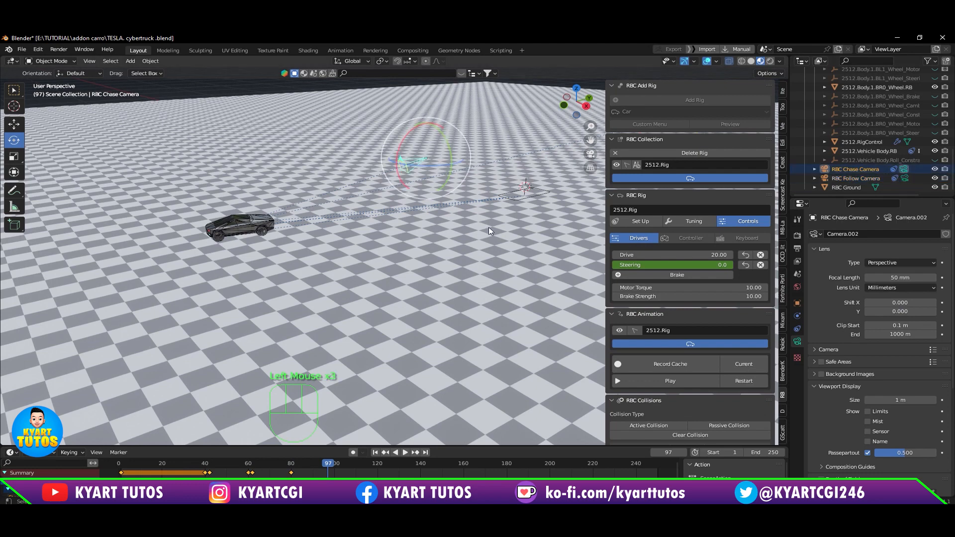
{"action": "key", "text": "KP_0"}
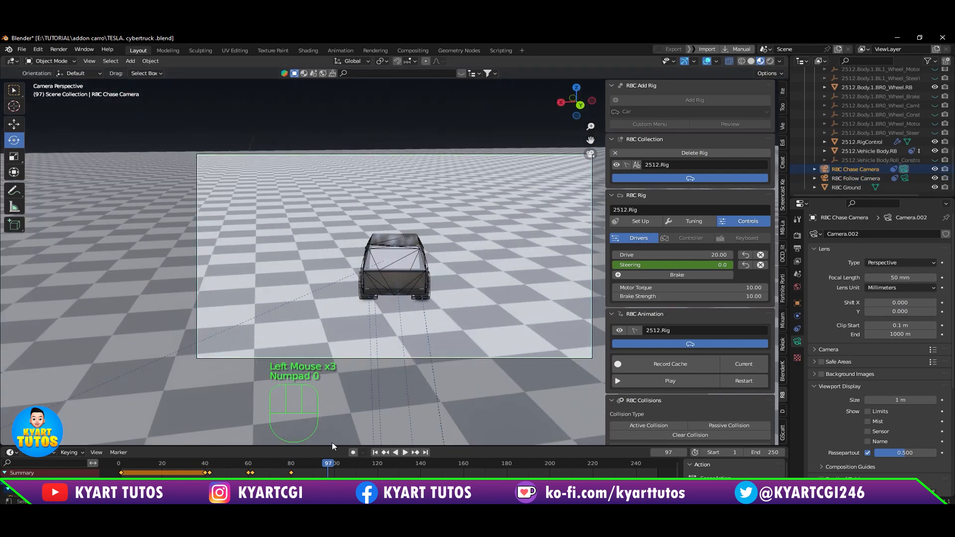
Step: Play the RBC animation twice through the chase camera to check the keyframed steering, pausing each run at about frame 100
{"action": "left_click_drag", "start_coordinate": [328, 463], "coordinate": [118, 468]}
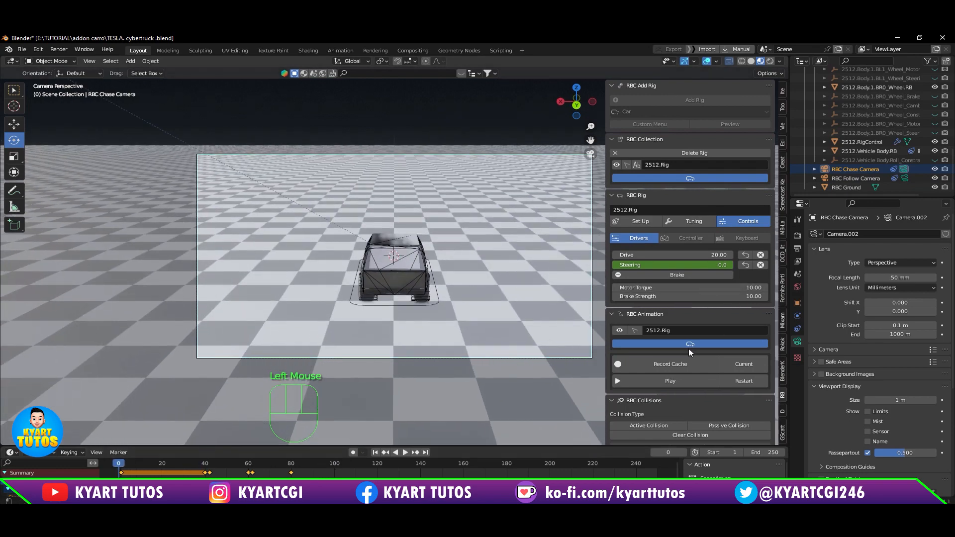
{"action": "left_click", "coordinate": [690, 383]}
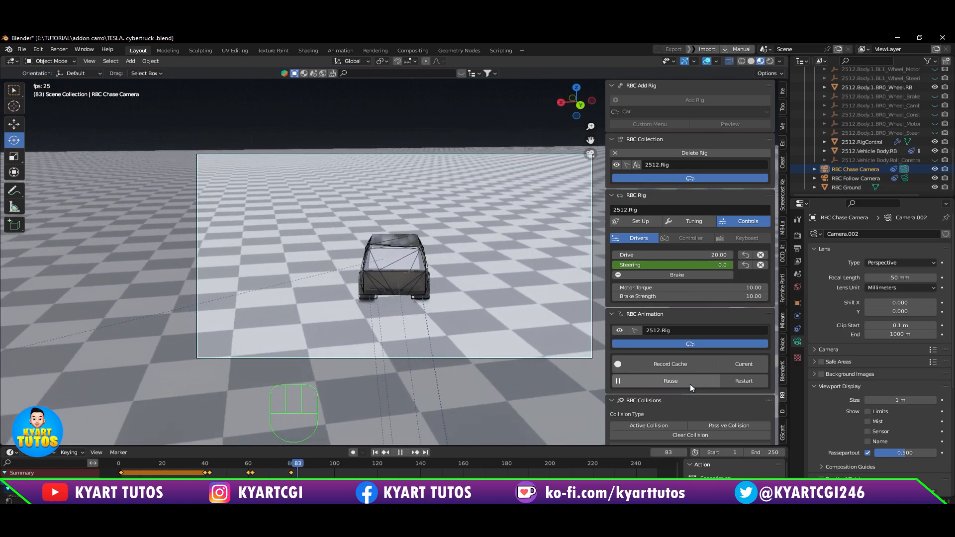
{"action": "left_click", "coordinate": [690, 381]}
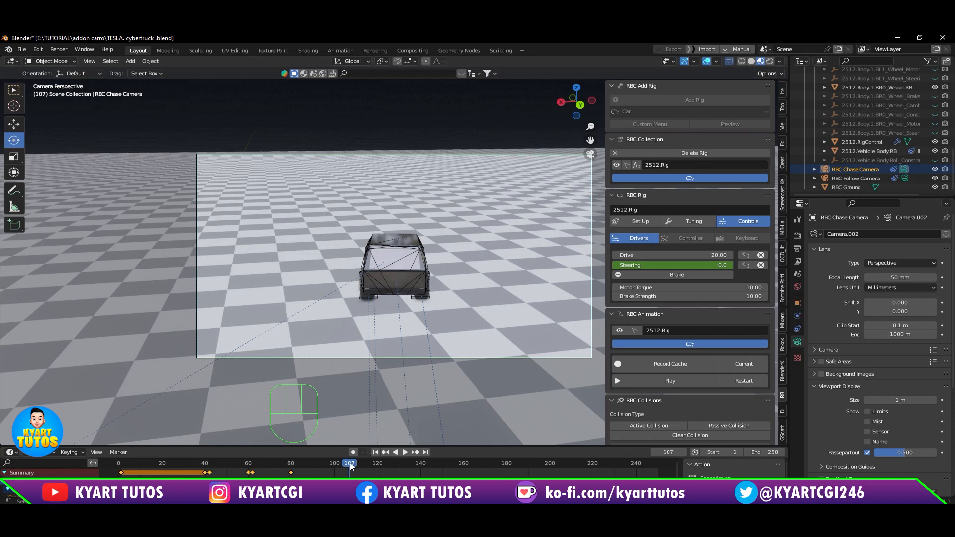
{"action": "left_click_drag", "start_coordinate": [350, 466], "coordinate": [285, 472]}
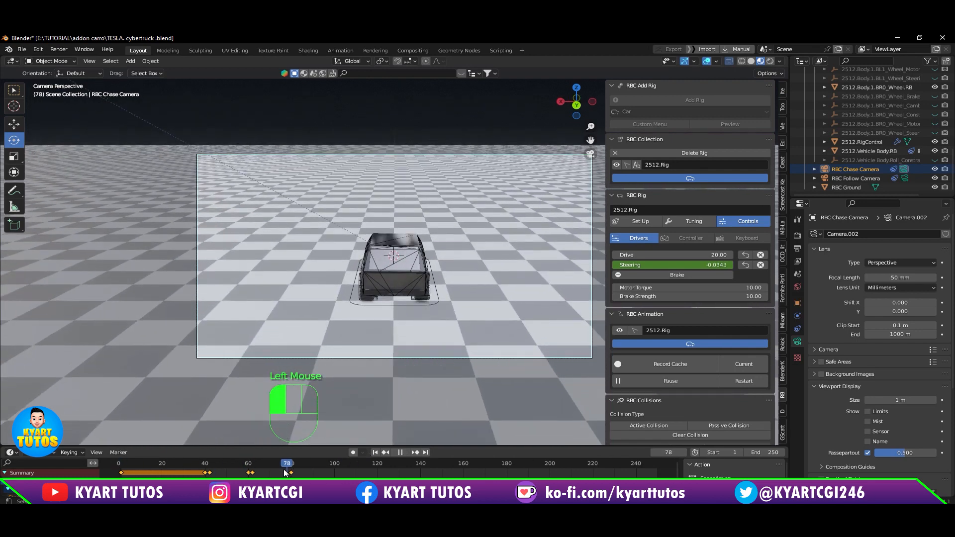
{"action": "left_click", "coordinate": [690, 383]}
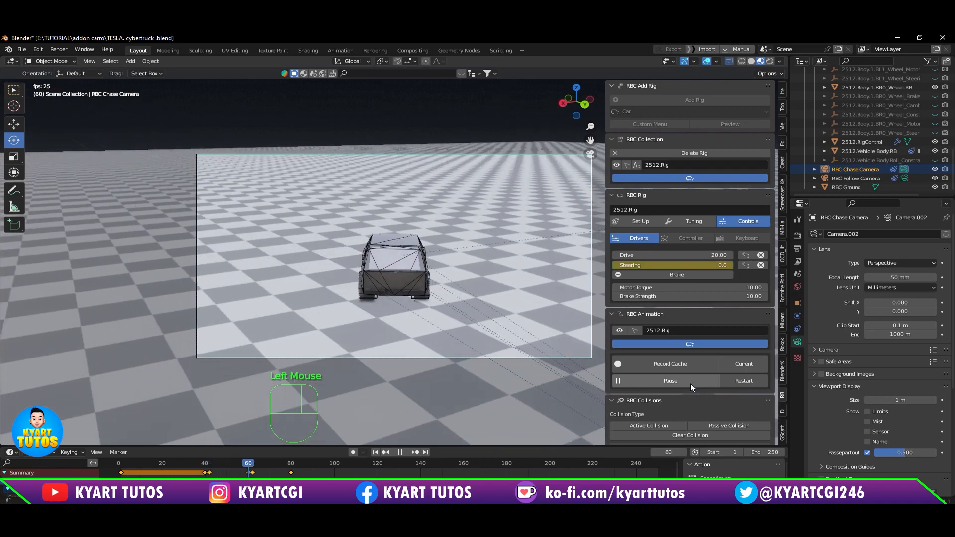
{"action": "left_click", "coordinate": [691, 384]}
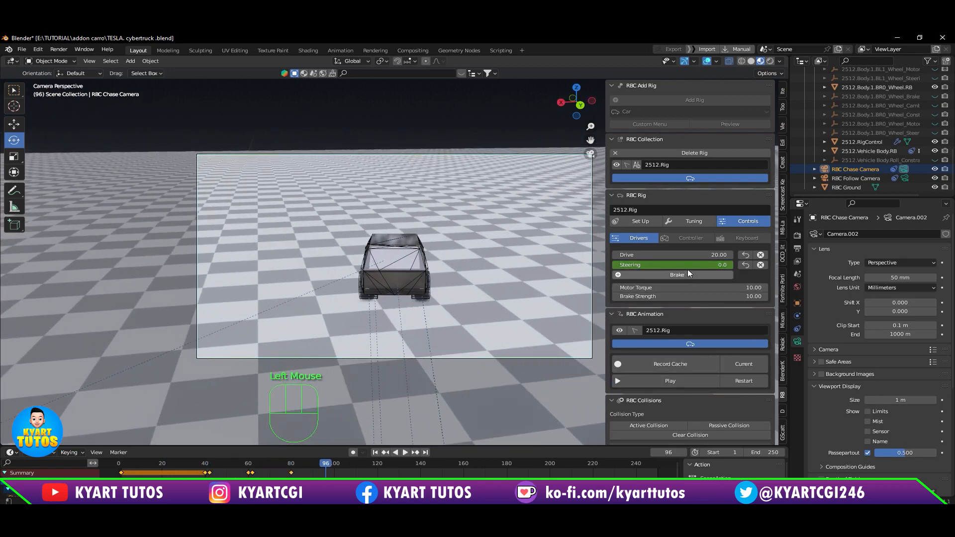
Step: Set the wheels' Turn Radius to 50° in the rig's tuning settings
{"action": "left_click", "coordinate": [697, 224]}
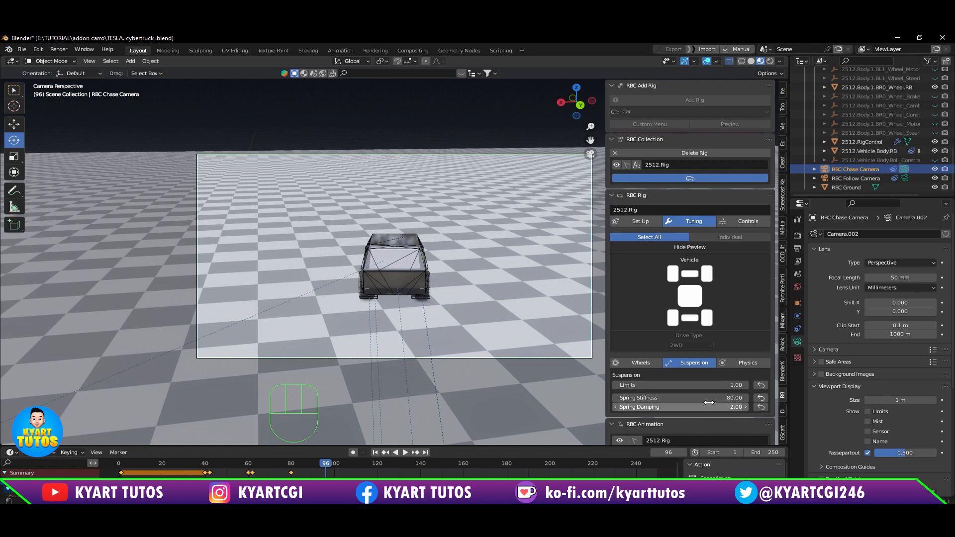
{"action": "scroll", "coordinate": [703, 402], "scroll_direction": "down", "scroll_amount": 4}
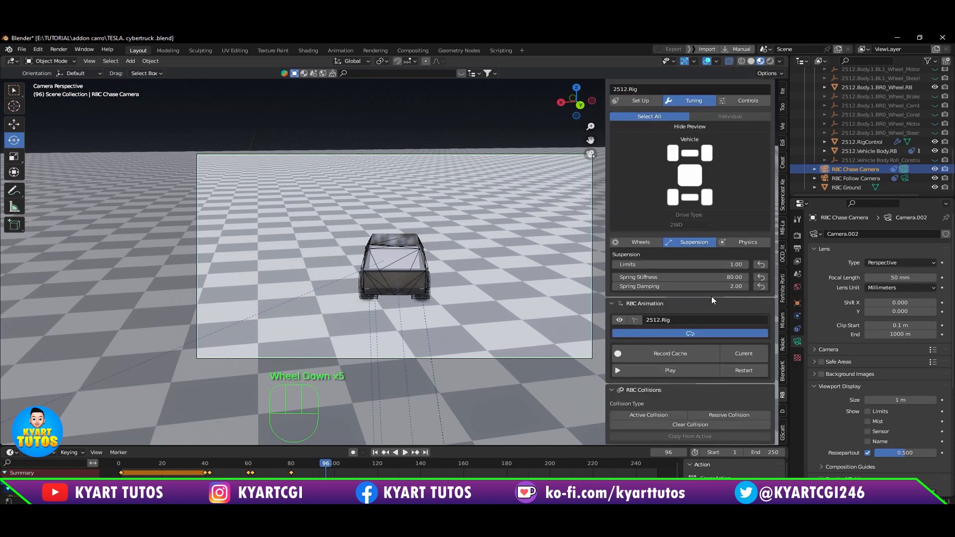
{"action": "left_click", "coordinate": [640, 242]}
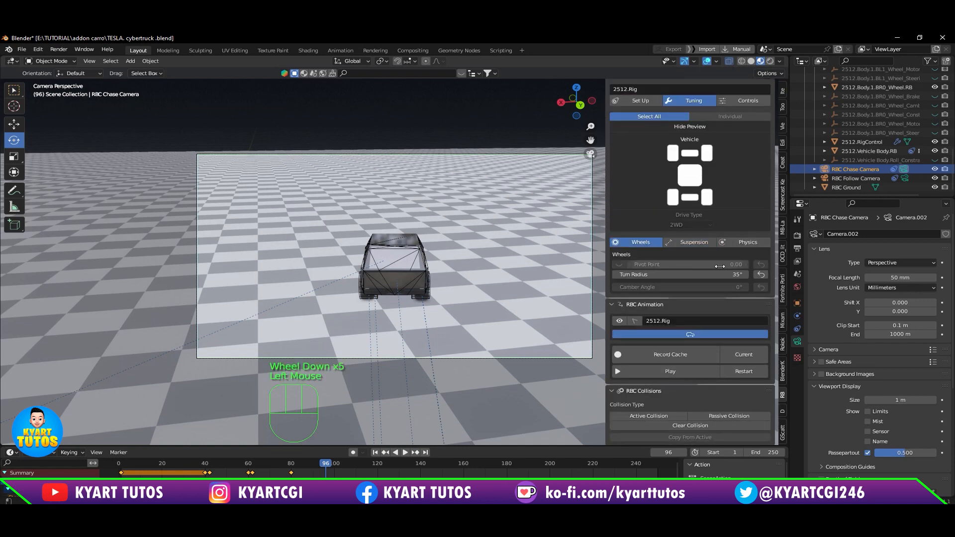
{"action": "double_click", "coordinate": [682, 275]}
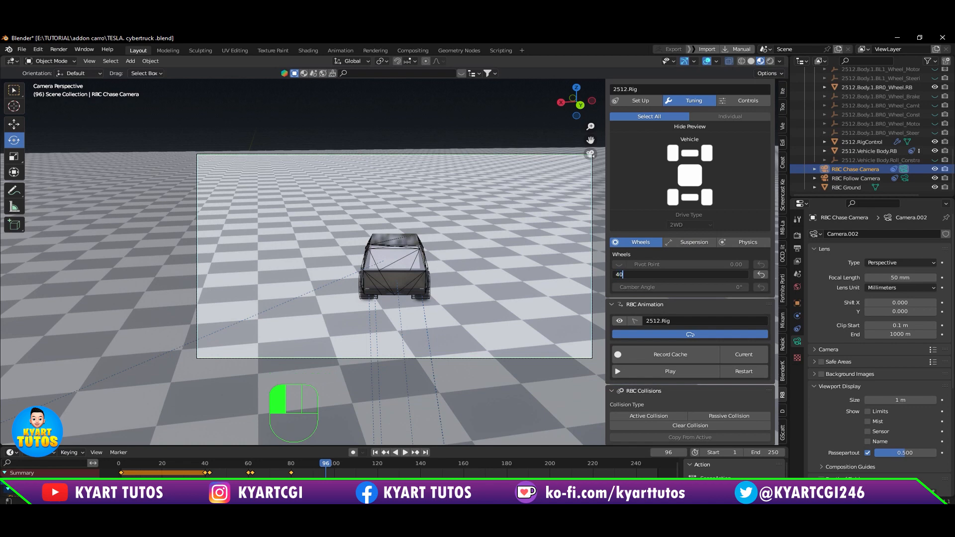
{"action": "key", "text": "Return"}
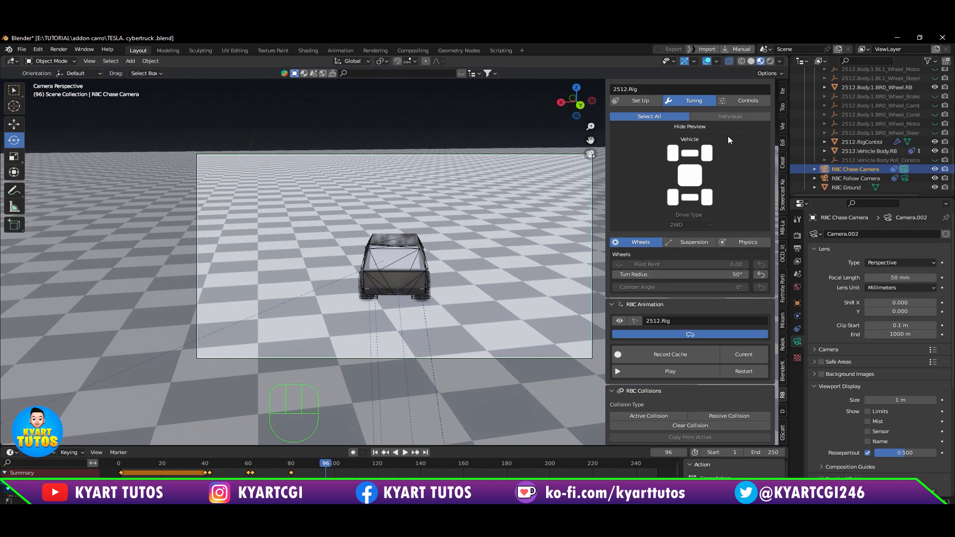
Step: Keyframe the rig's Steering at 0 on frame 99 and at 1.0 on frame 102
{"action": "left_click", "coordinate": [740, 101]}
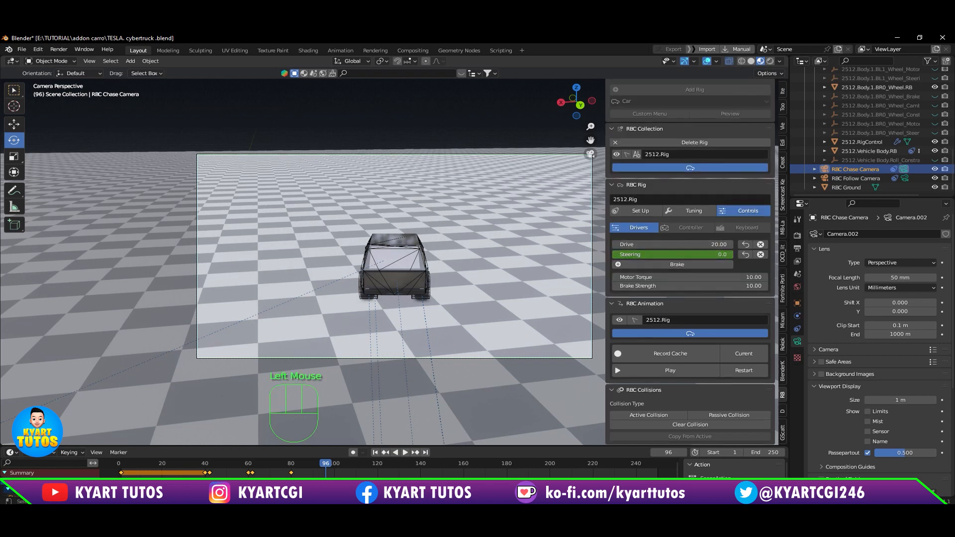
{"action": "mouse_move", "coordinate": [326, 464]}
{"action": "left_mouse_down"}
{"action": "mouse_move", "coordinate": [304, 464]}
{"action": "mouse_move", "coordinate": [332, 463]}
{"action": "left_mouse_up"}
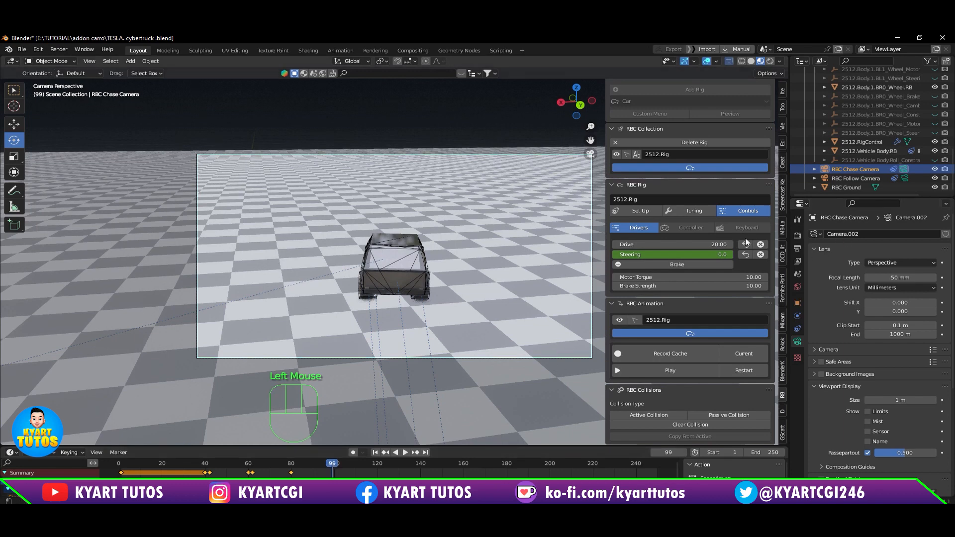
{"action": "right_click", "coordinate": [715, 254]}
{"action": "left_click", "coordinate": [715, 254]}
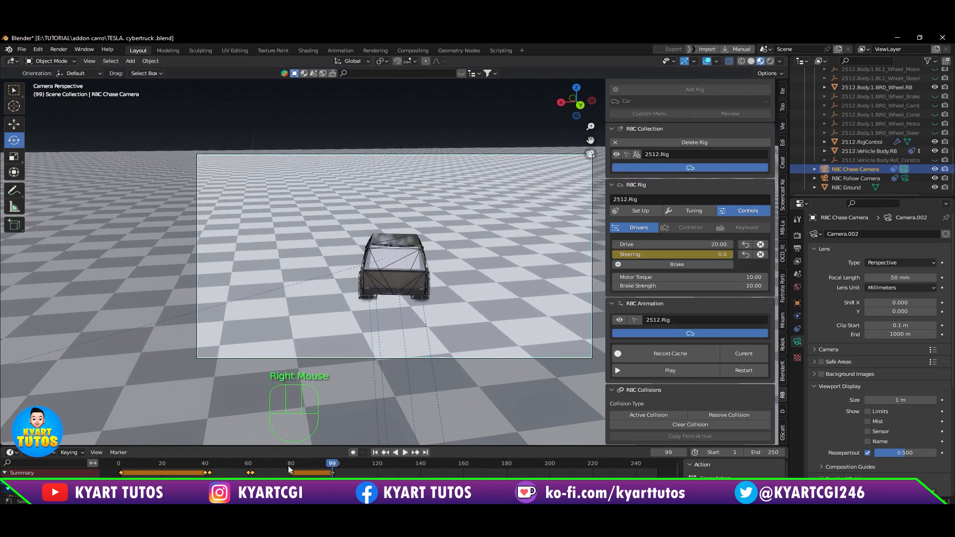
{"action": "left_click_drag", "start_coordinate": [332, 464], "coordinate": [339, 464]}
{"action": "left_click_drag", "start_coordinate": [708, 254], "coordinate": [712, 254]}
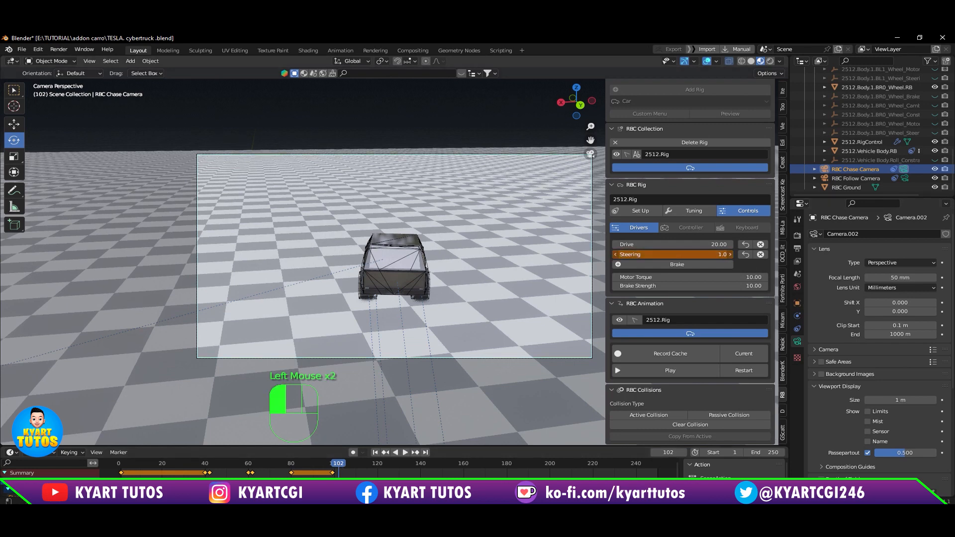
{"action": "right_click", "coordinate": [706, 254]}
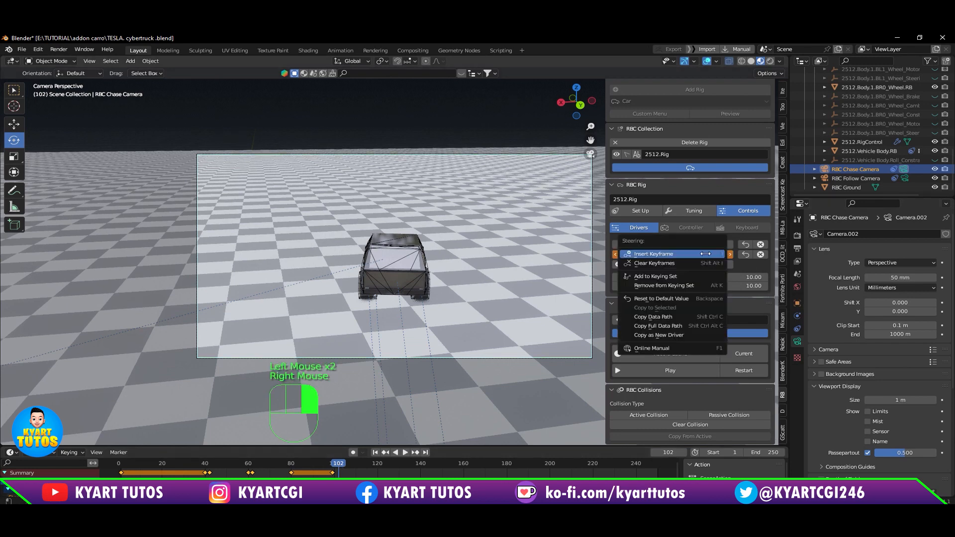
{"action": "left_click", "coordinate": [706, 252]}
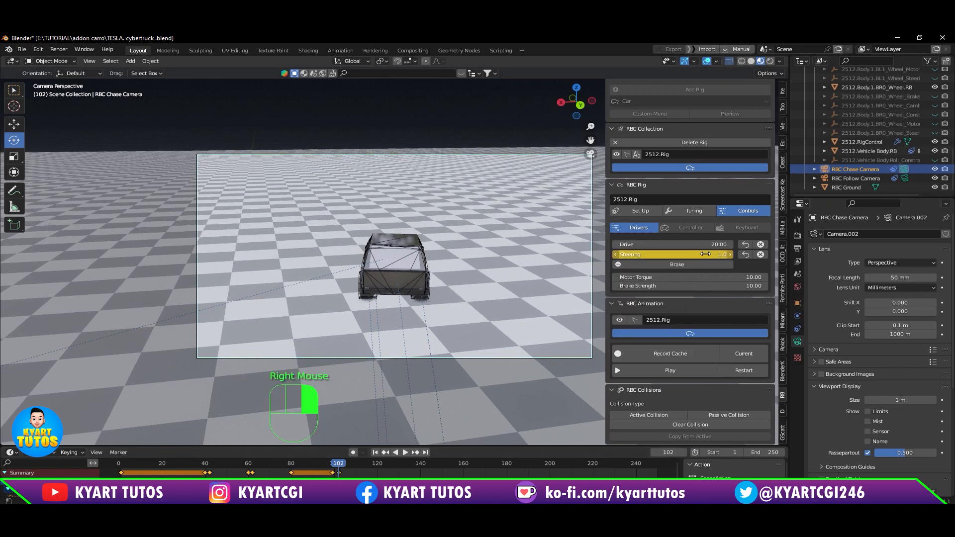
Step: Restart the RBC animation and play it through the chase camera to check the extended steering, pausing after about frame 179
{"action": "left_click", "coordinate": [743, 375]}
{"action": "left_click", "coordinate": [706, 370]}
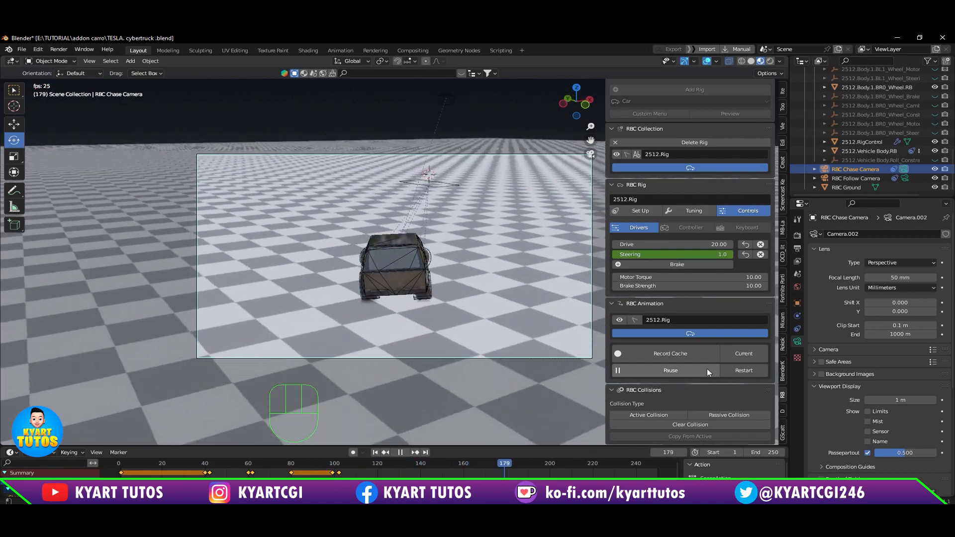
{"action": "left_click", "coordinate": [707, 371]}
Step: Keyframe the rig's Drive from 20 at about frame 105 up to 40 at frame 108
{"action": "left_click", "coordinate": [307, 471]}
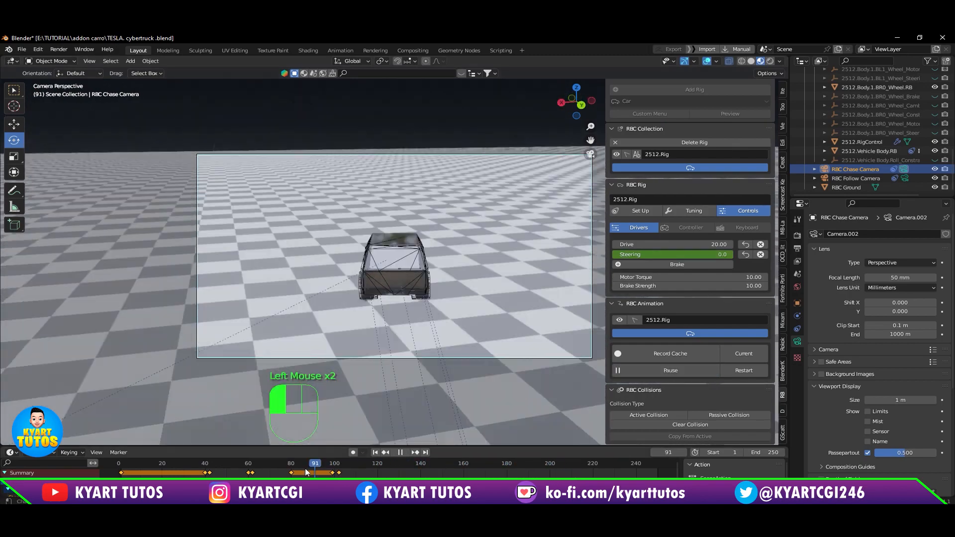
{"action": "right_click", "coordinate": [702, 244]}
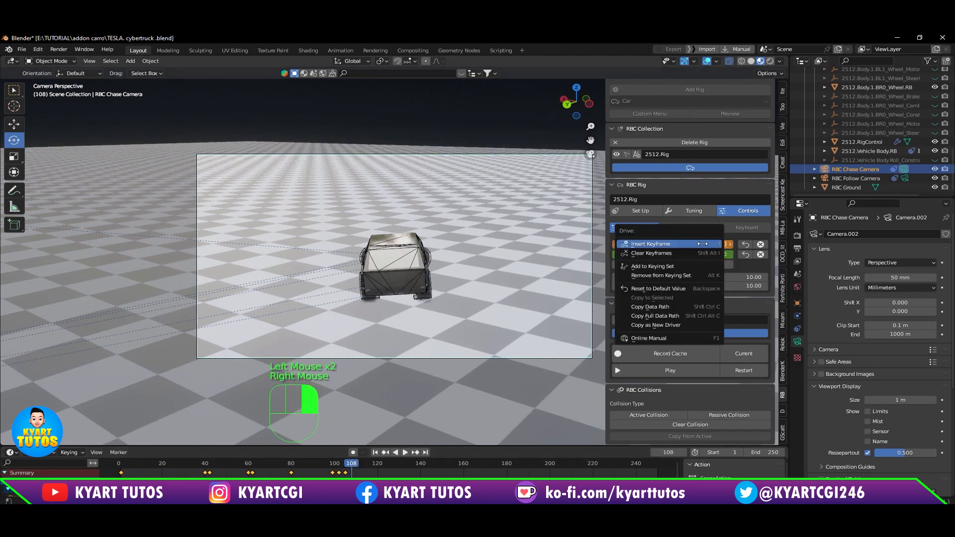
{"action": "left_click", "coordinate": [650, 244]}
{"action": "left_click", "coordinate": [702, 368]}
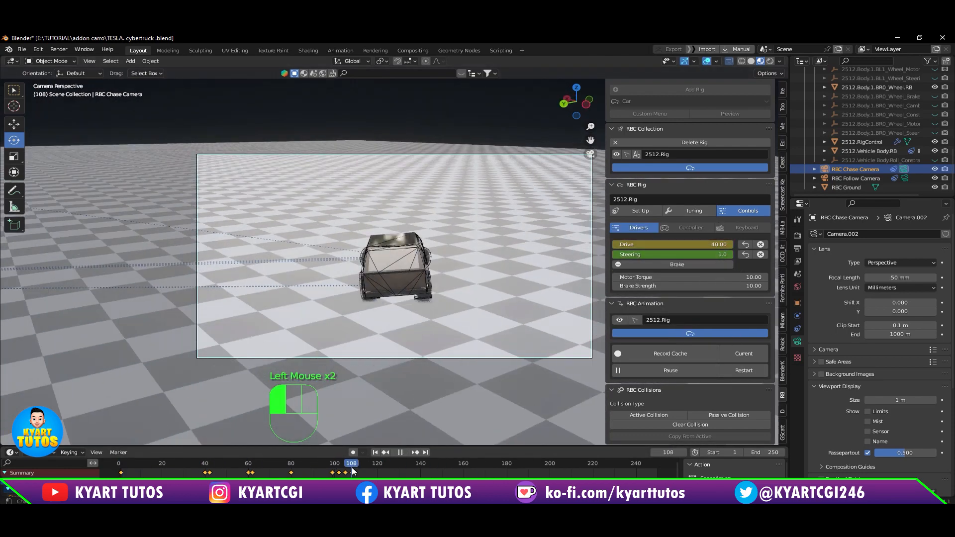
Step: Keyframe the rig's Motor Torque rising from 10 to 30, with the higher value on frame 108
{"action": "right_click", "coordinate": [702, 277]}
{"action": "left_click", "coordinate": [696, 278]}
{"action": "left_click", "coordinate": [351, 466]}
{"action": "double_click", "coordinate": [702, 277]}
{"action": "type", "text": "30"}
{"action": "key", "text": "Return"}
{"action": "right_click", "coordinate": [702, 278]}
{"action": "left_click", "coordinate": [696, 277]}
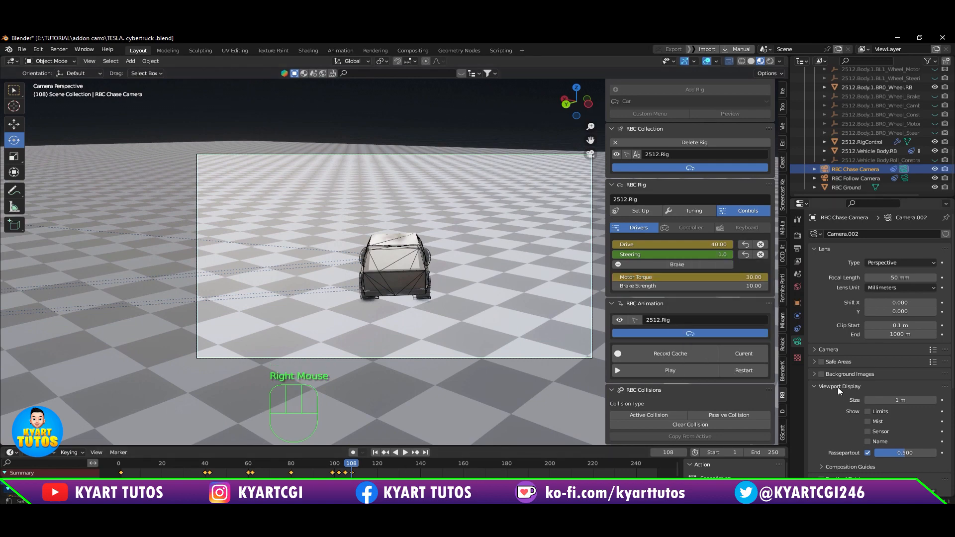
Step: Restart the RBC animation and check the boosted drive and torque through the chase camera, pausing at frame 171
{"action": "left_click", "coordinate": [744, 371]}
{"action": "left_click", "coordinate": [678, 371]}
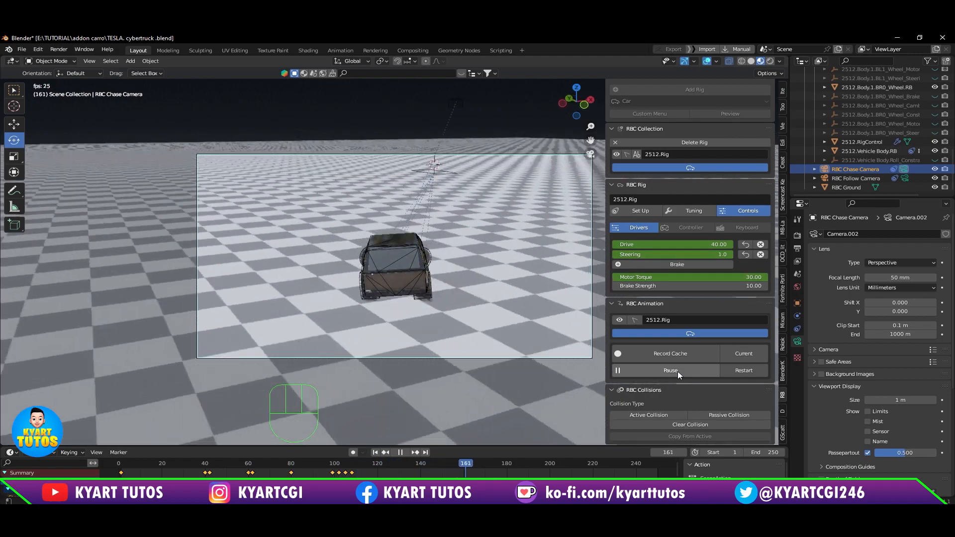
{"action": "left_click", "coordinate": [677, 370]}
Step: Make the RBC Follow Camera the active scene camera and replay the RBC animation through it from the start
{"action": "double_click", "coordinate": [904, 178]}
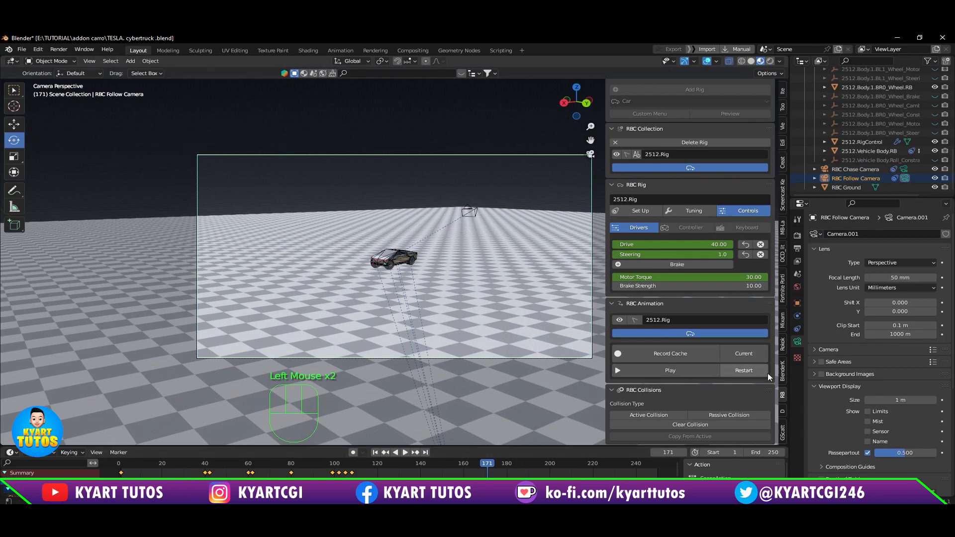
{"action": "left_click", "coordinate": [754, 369]}
{"action": "left_click", "coordinate": [689, 369]}
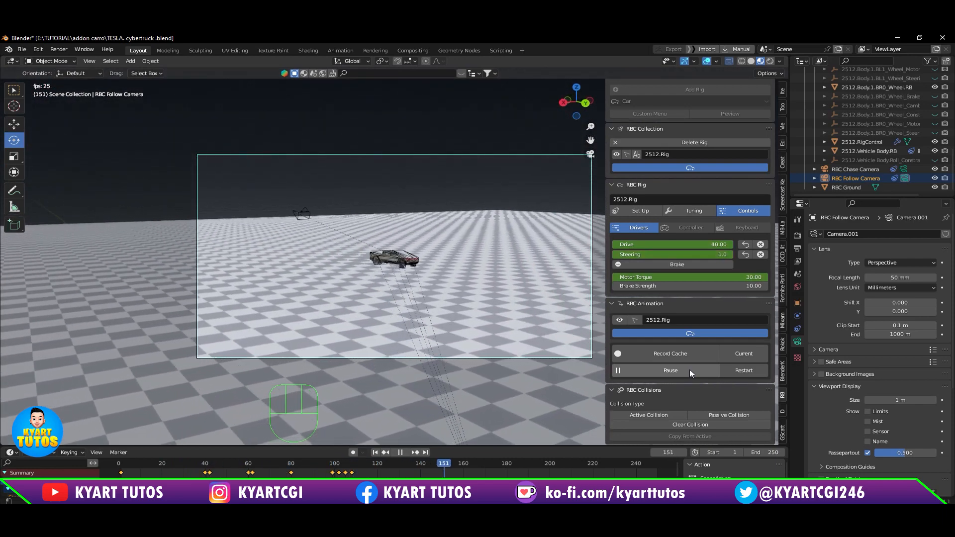
Step: Watch the follow-camera playback with the viewport overlays briefly hidden, pausing at frame 123 and scrubbing back to frame 3
{"action": "left_click", "coordinate": [706, 61]}
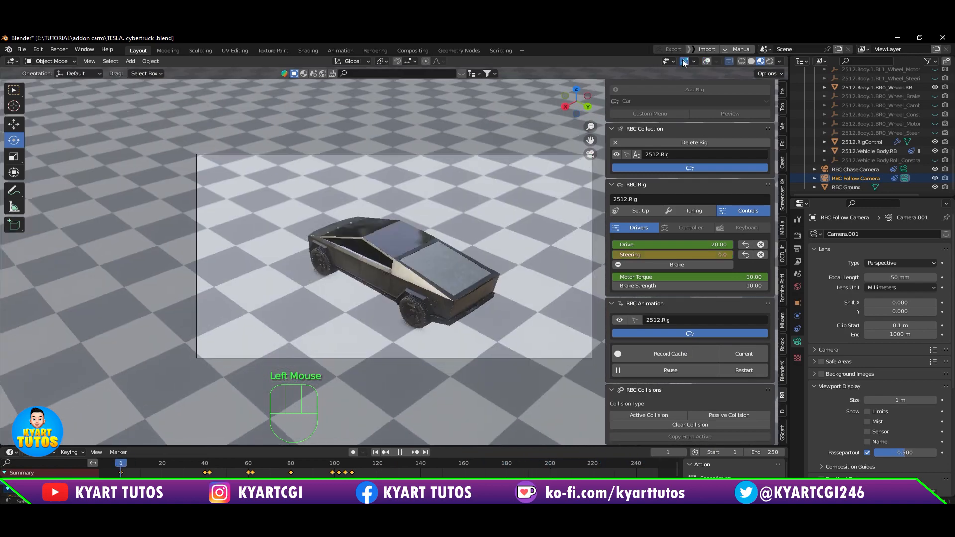
{"action": "left_click", "coordinate": [705, 62]}
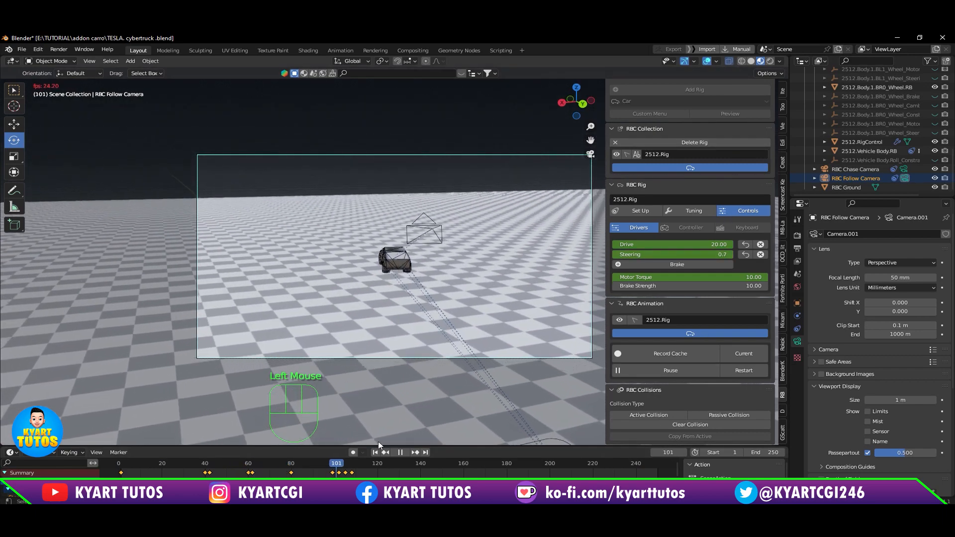
{"action": "left_click", "coordinate": [399, 452]}
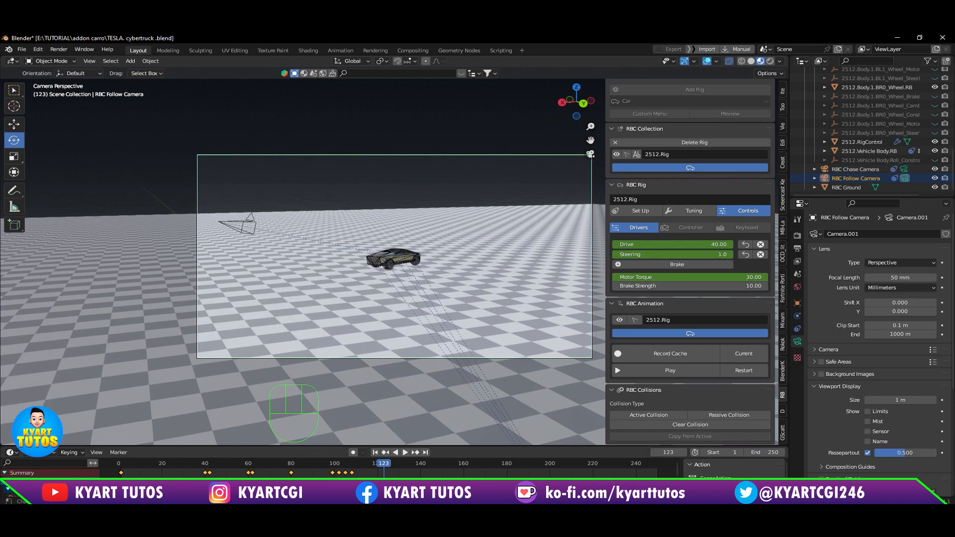
{"action": "left_click_drag", "start_coordinate": [383, 467], "coordinate": [125, 464]}
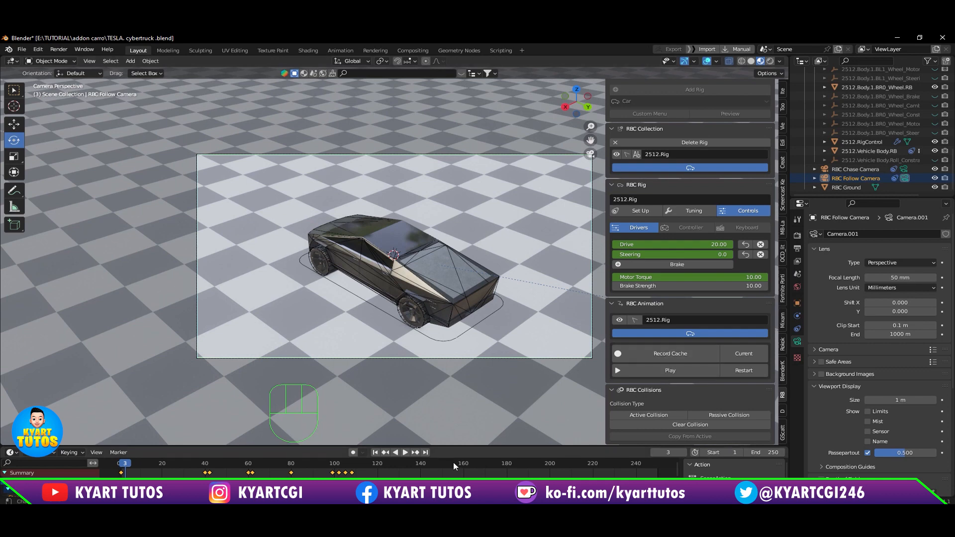
Step: Record the RBC animation cache by playing the simulation with the timeline enlarged, and scrub back to frame 18
{"action": "left_click", "coordinate": [682, 360]}
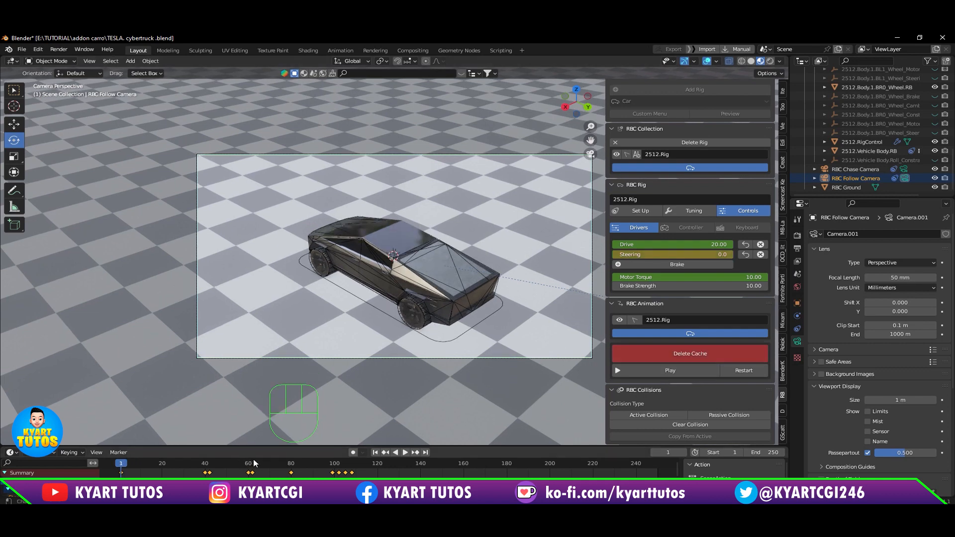
{"action": "left_click_drag", "start_coordinate": [345, 448], "coordinate": [347, 420]}
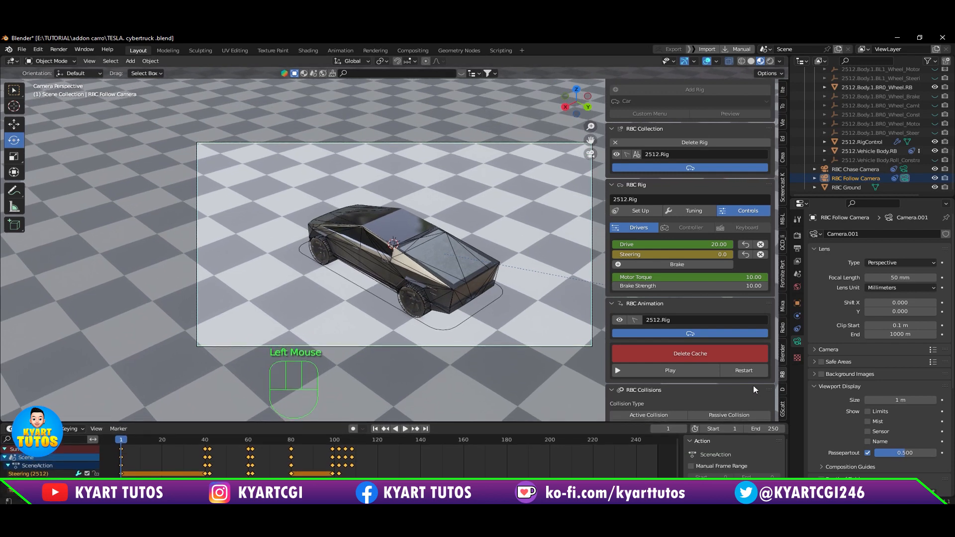
{"action": "left_click", "coordinate": [685, 374]}
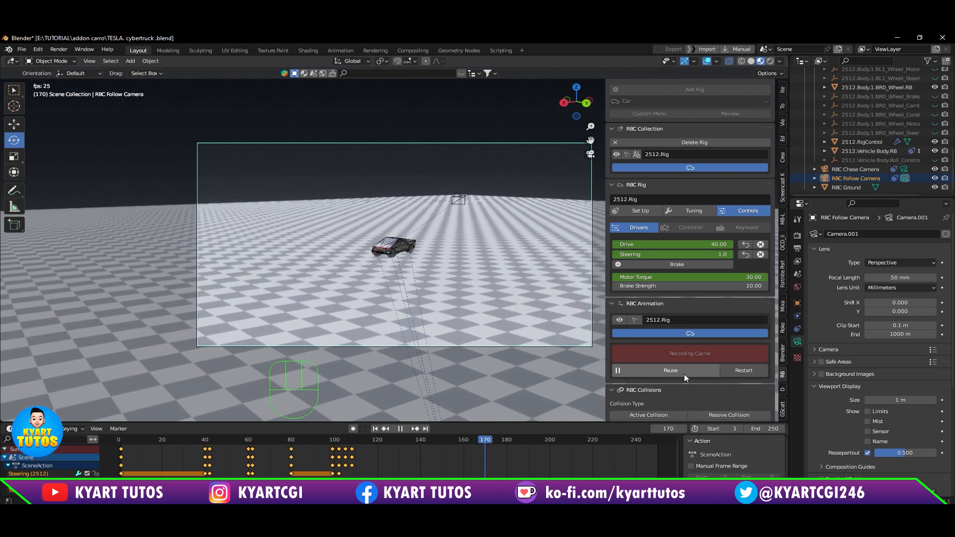
{"action": "left_click", "coordinate": [685, 374]}
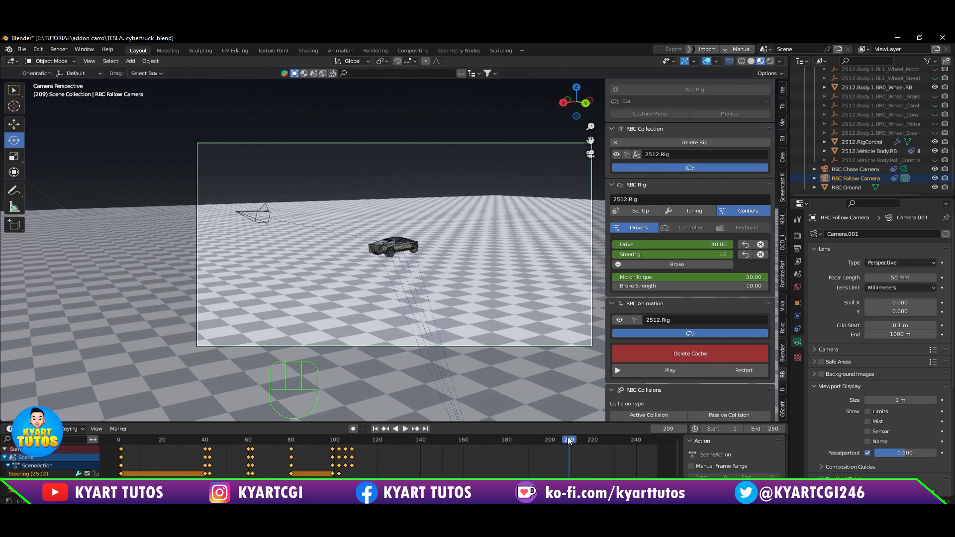
{"action": "left_click_drag", "start_coordinate": [569, 440], "coordinate": [158, 470]}
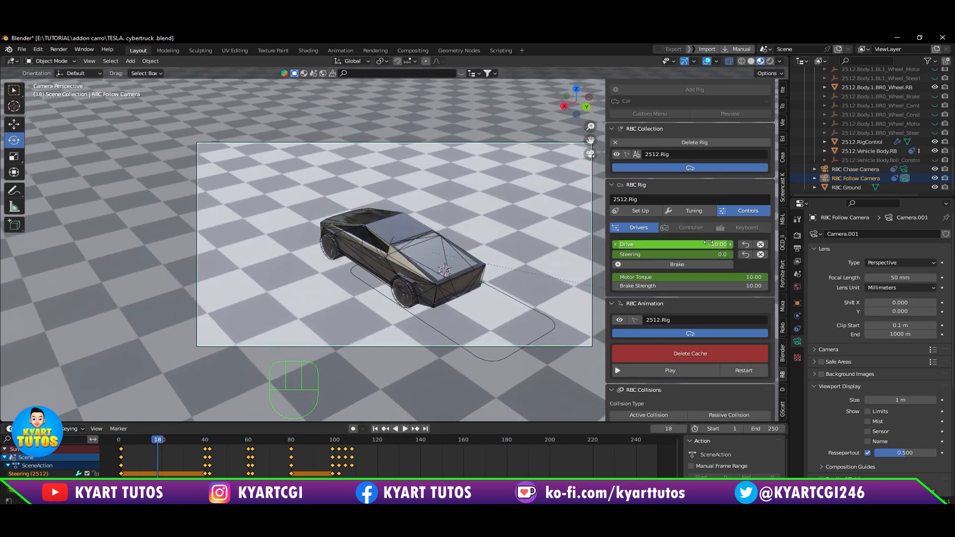
Step: Delete all the Drive, Steering and Motor Torque keyframes from the timeline
{"action": "right_click", "coordinate": [679, 243]}
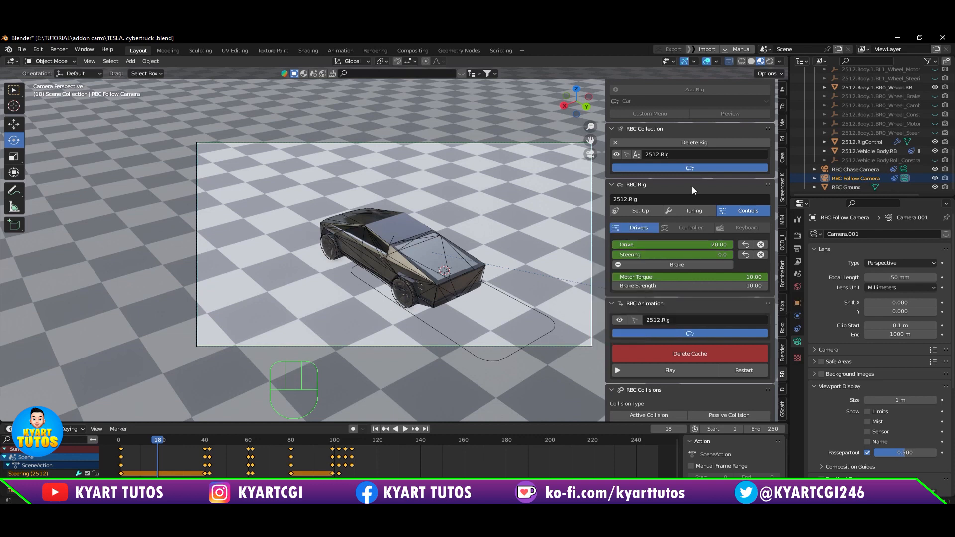
{"action": "left_click", "coordinate": [303, 447]}
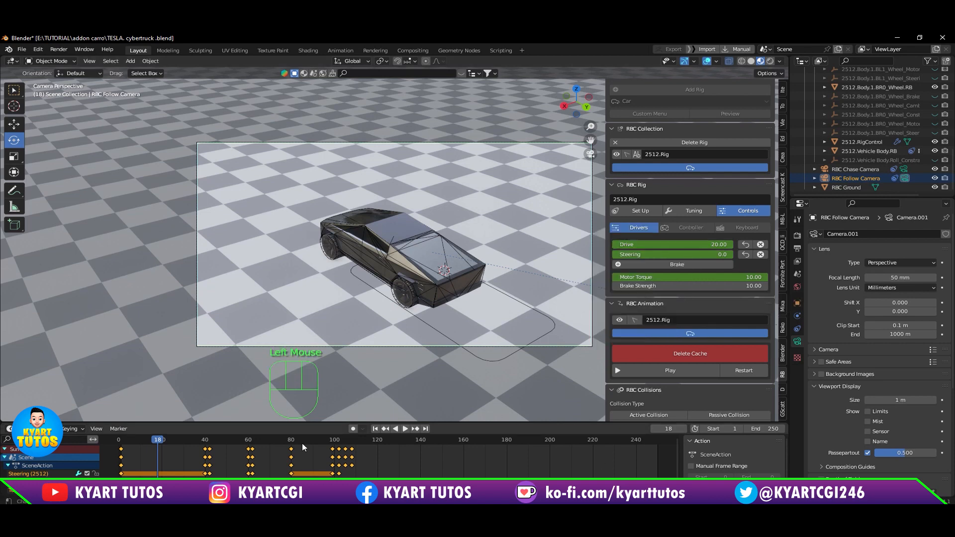
{"action": "left_click", "coordinate": [449, 449]}
{"action": "double_click", "coordinate": [703, 244]}
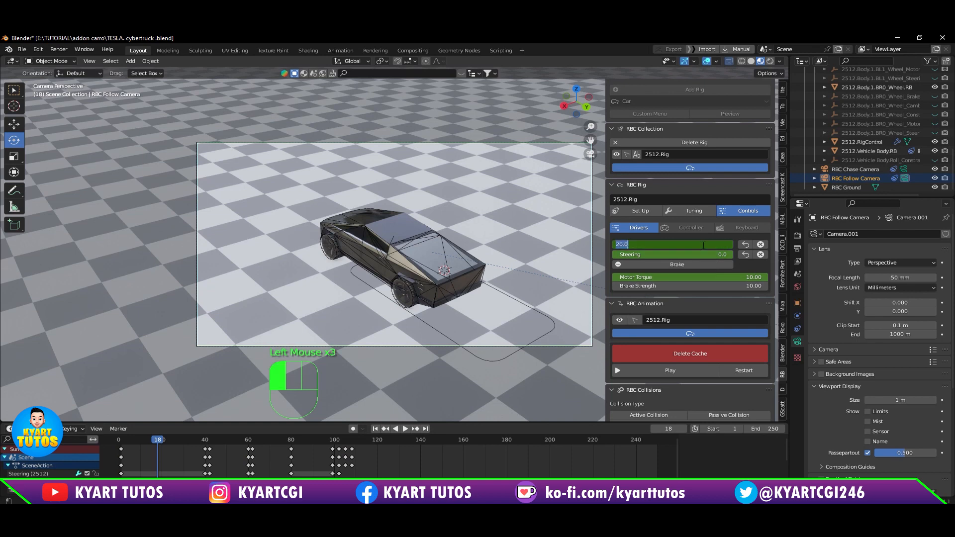
{"action": "left_click", "coordinate": [745, 244]}
{"action": "left_click", "coordinate": [746, 243]}
{"action": "left_click", "coordinate": [746, 243]}
{"action": "left_click_drag", "start_coordinate": [407, 446], "coordinate": [118, 484]}
{"action": "key", "text": "Delete"}
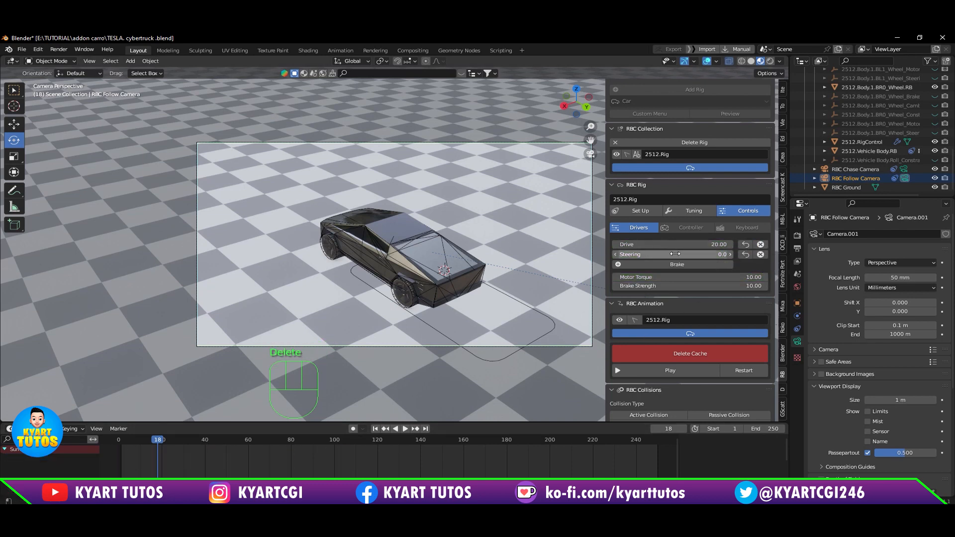
Step: Delete the recorded RBC cache and briefly replay the keyframe-free animation before restarting it at frame 1
{"action": "left_click", "coordinate": [706, 357]}
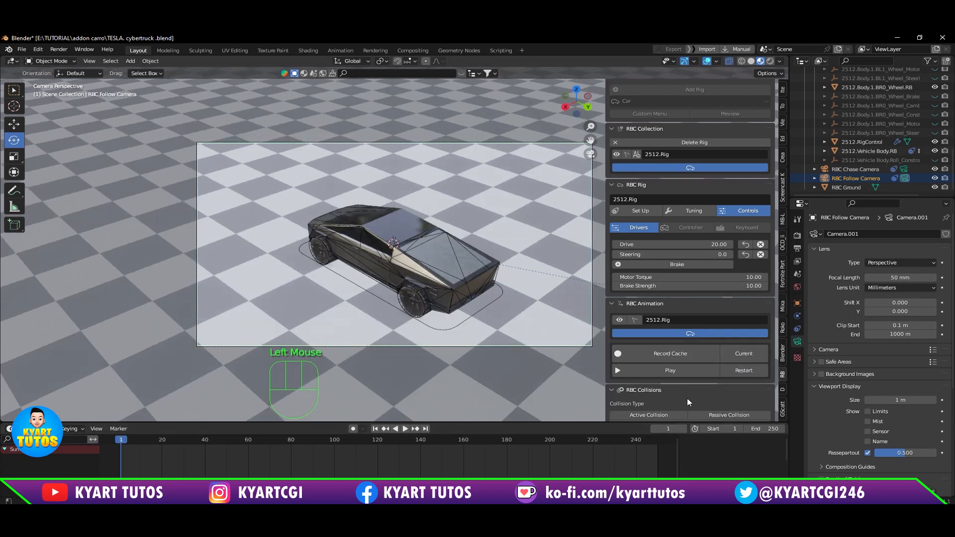
{"action": "left_click", "coordinate": [733, 371]}
{"action": "left_click", "coordinate": [698, 371]}
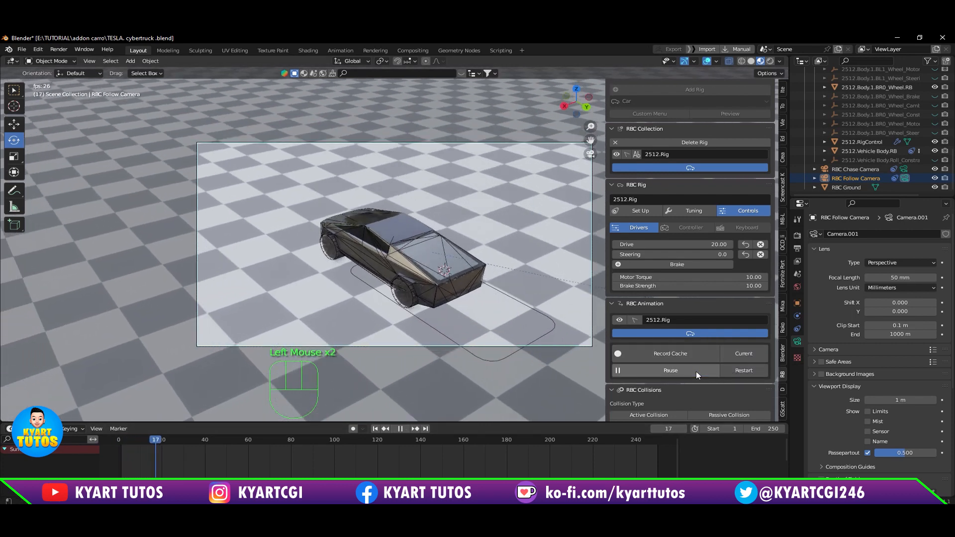
{"action": "left_click", "coordinate": [696, 371]}
{"action": "left_click", "coordinate": [731, 370]}
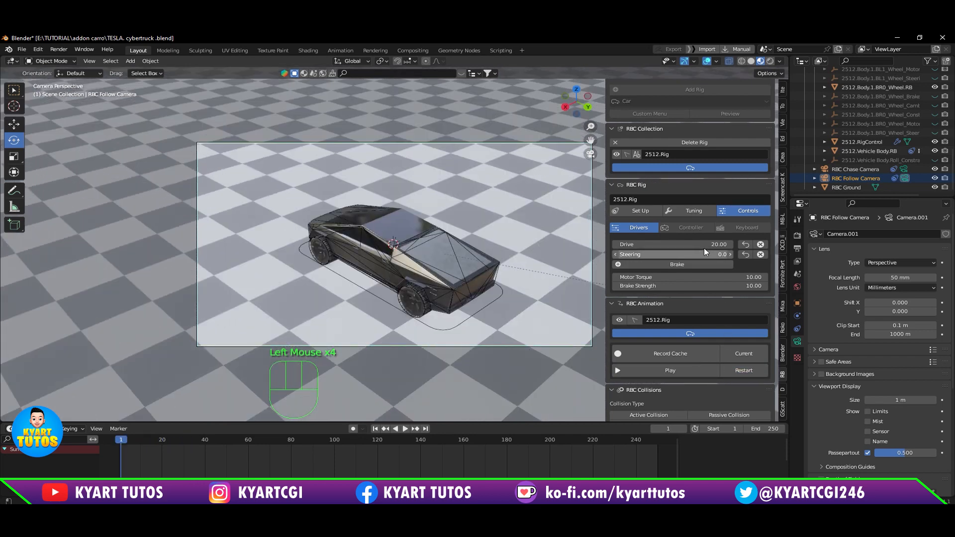
{"action": "right_click", "coordinate": [690, 246]}
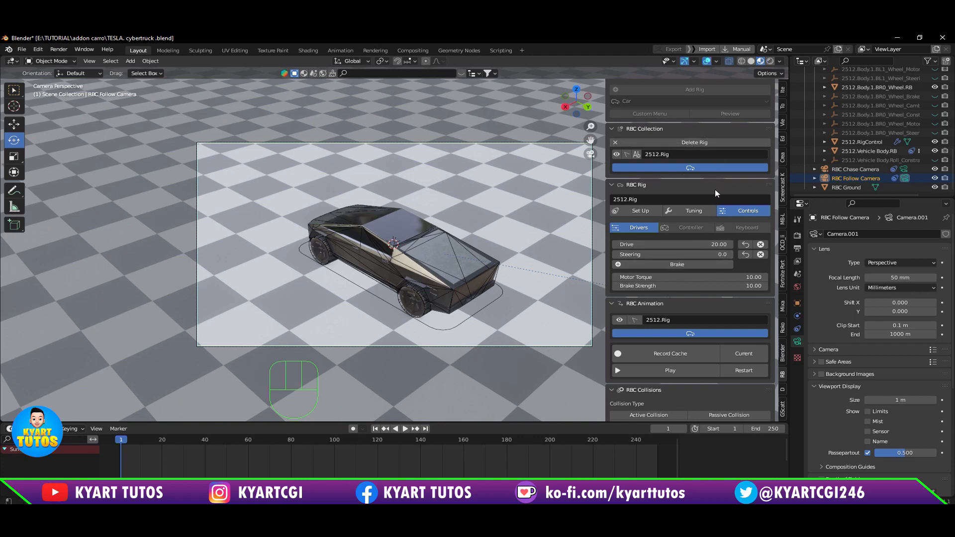
Step: Make the orange Suzanne monkey an active collision object with RBC Collisions
{"action": "left_click", "coordinate": [691, 168]}
{"action": "scroll", "coordinate": [702, 378], "scroll_direction": "down", "scroll_amount": 4}
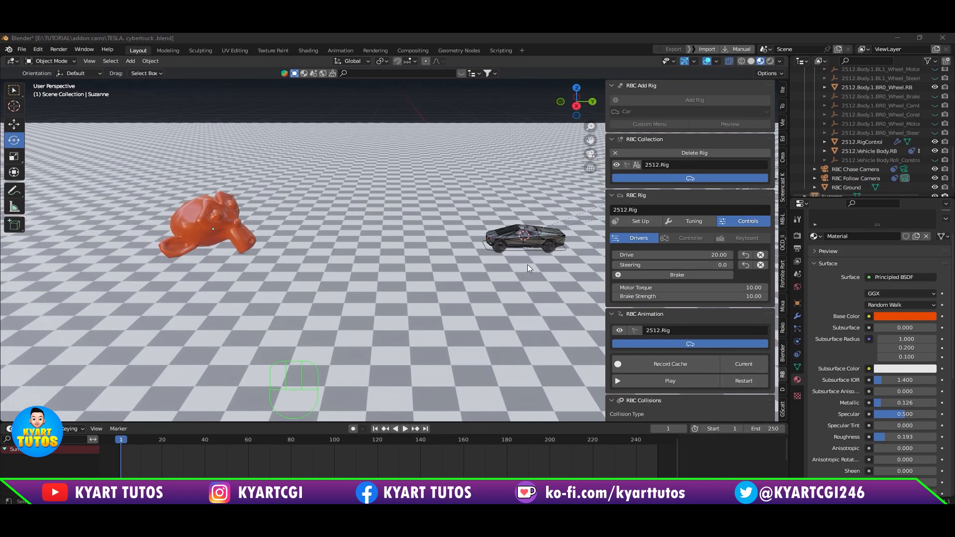
{"action": "left_click", "coordinate": [187, 209]}
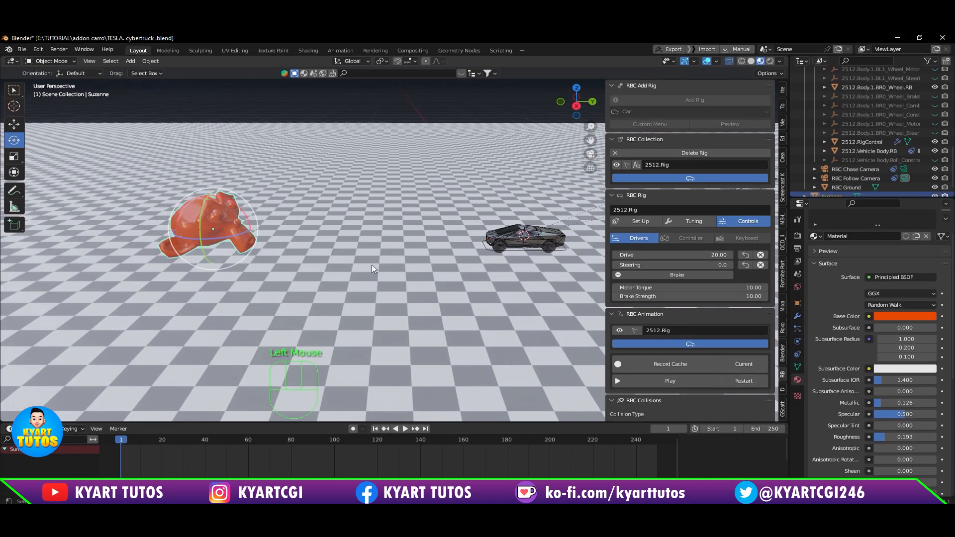
{"action": "middle_click_drag", "start_coordinate": [490, 337], "coordinate": [542, 318], "text": "shift"}
{"action": "scroll", "coordinate": [677, 311], "scroll_direction": "down", "scroll_amount": 2}
{"action": "scroll", "coordinate": [678, 312], "scroll_direction": "down", "scroll_amount": 3}
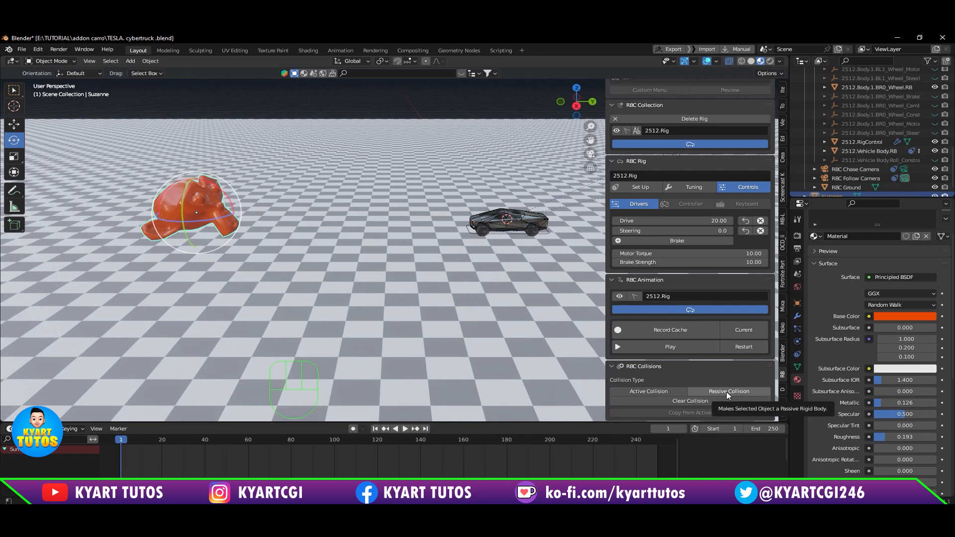
{"action": "left_click", "coordinate": [664, 394]}
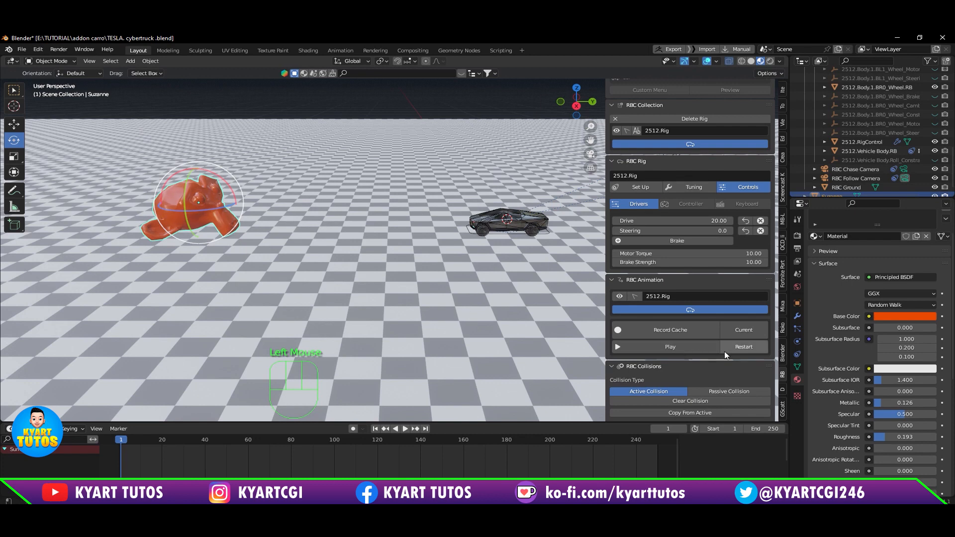
Step: Play the simulation from frame 1 to watch the car run into Suzanne, pausing at frame 102, and restart it
{"action": "scroll", "coordinate": [722, 352], "scroll_direction": "down", "scroll_amount": 4}
{"action": "scroll", "coordinate": [722, 353], "scroll_direction": "down", "scroll_amount": 2}
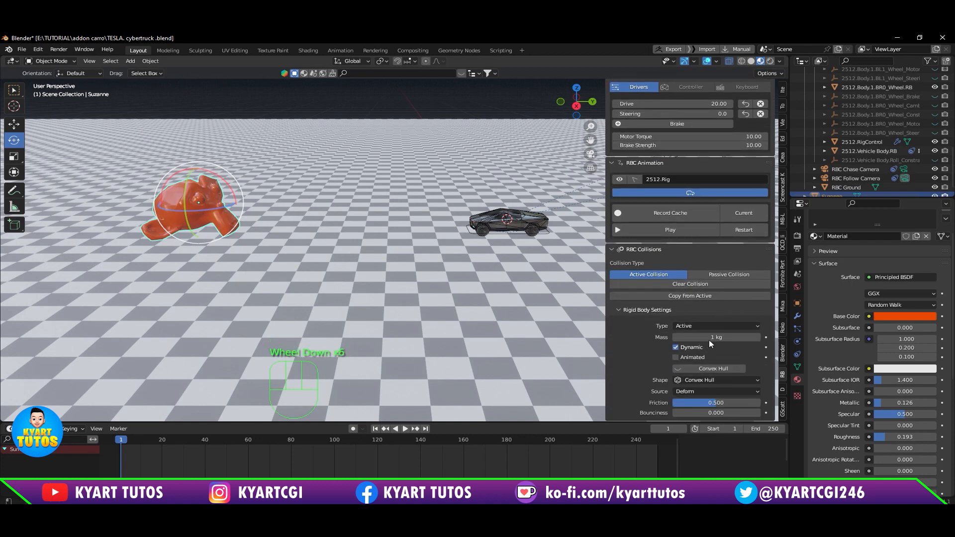
{"action": "left_click", "coordinate": [746, 230]}
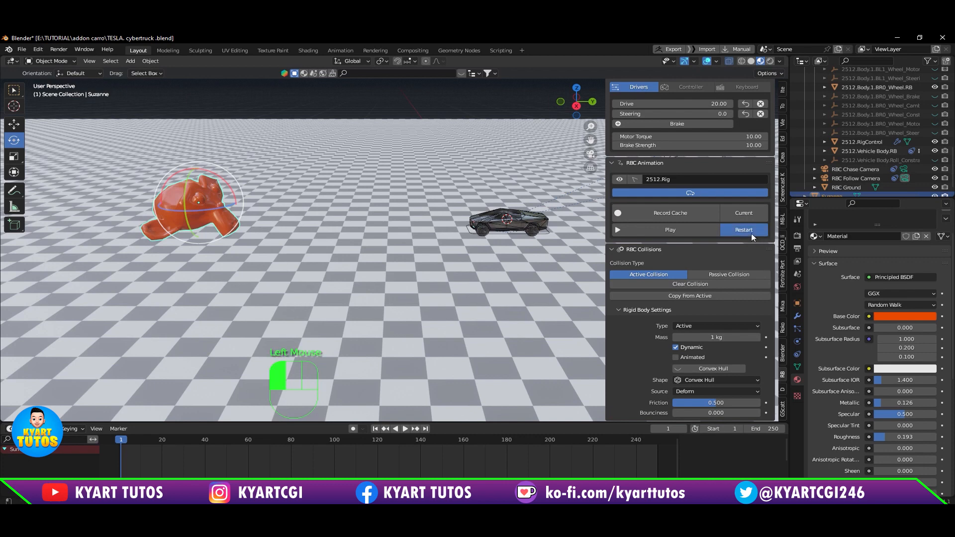
{"action": "left_click", "coordinate": [696, 229]}
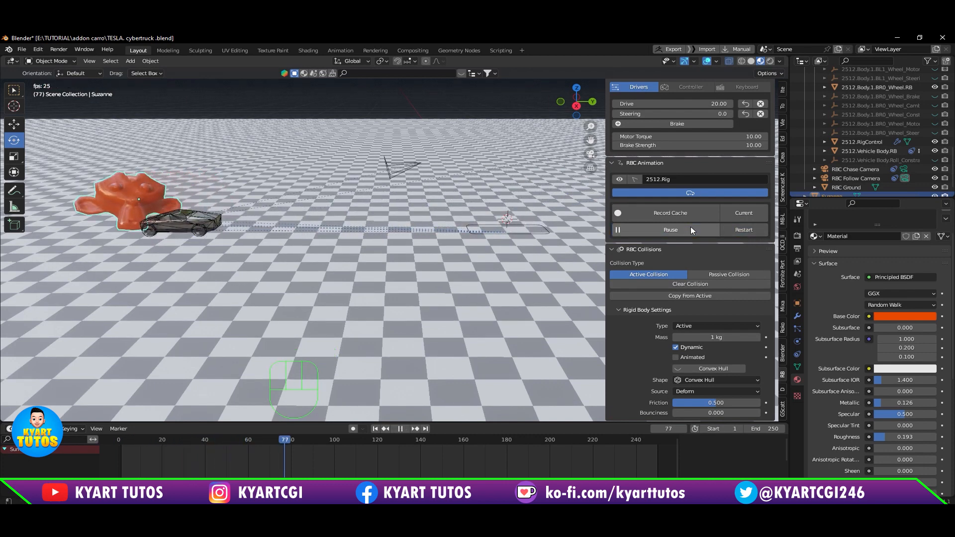
{"action": "left_click", "coordinate": [691, 230]}
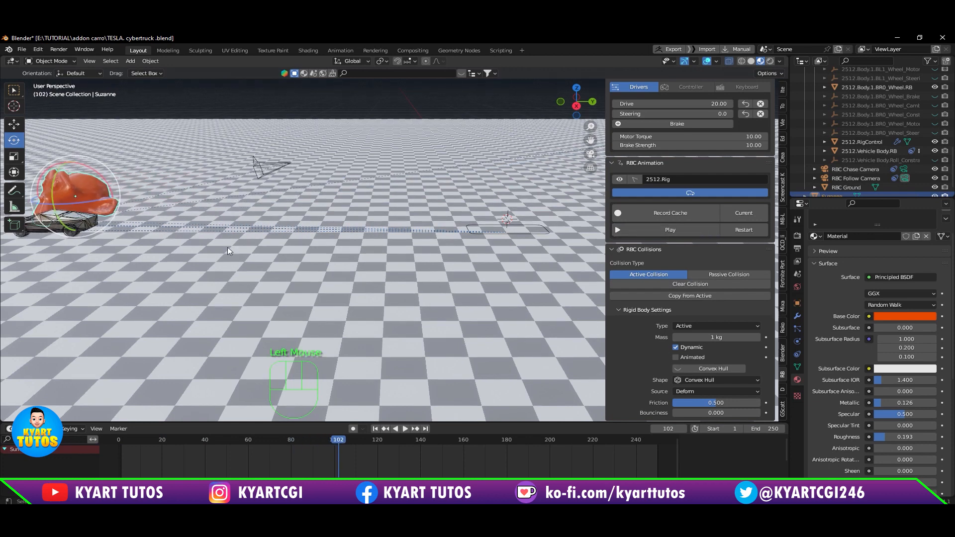
{"action": "middle_click_drag", "start_coordinate": [228, 251], "coordinate": [306, 250], "text": "shift"}
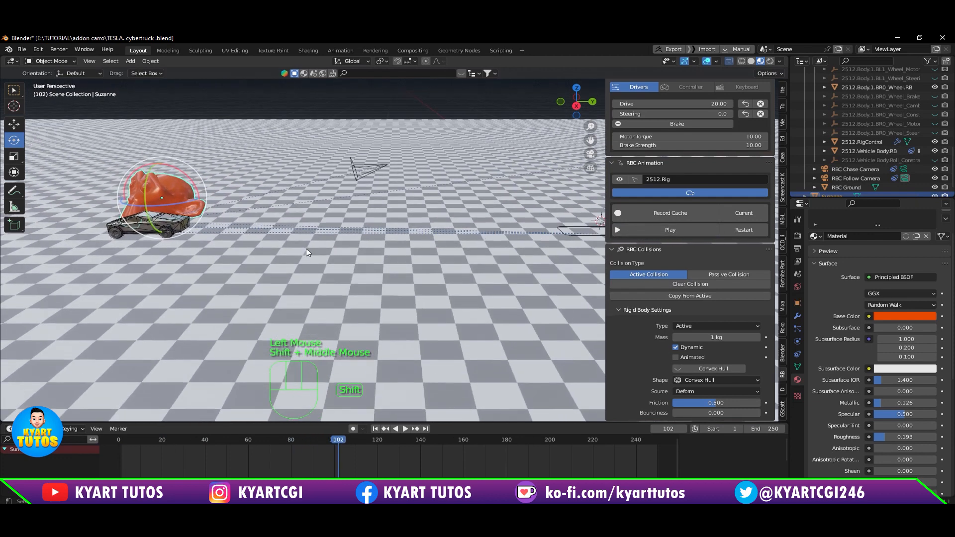
{"action": "left_click", "coordinate": [749, 231]}
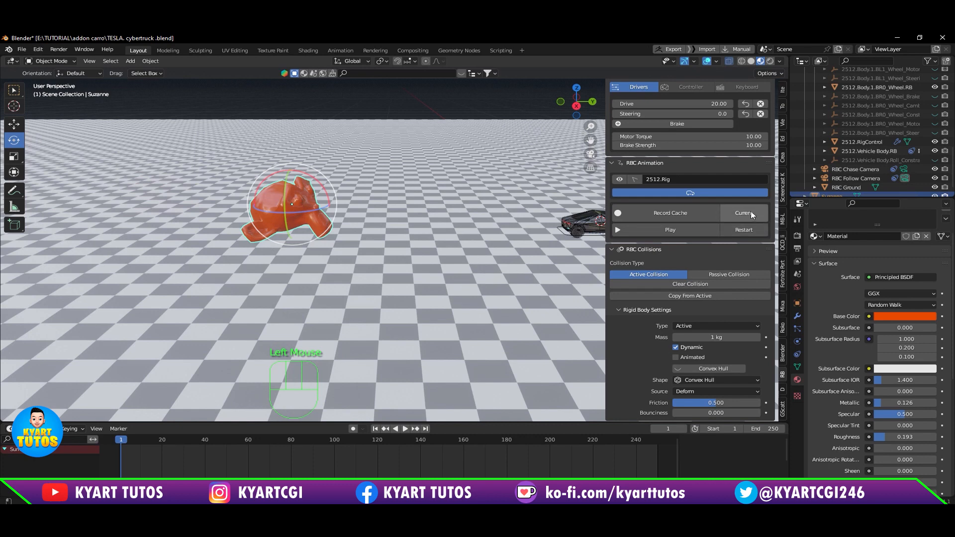
Step: Make the RBC Chase Camera the active scene camera and look through it
{"action": "scroll", "coordinate": [890, 170], "scroll_direction": "down", "scroll_amount": 1}
{"action": "scroll", "coordinate": [894, 168], "scroll_direction": "down", "scroll_amount": 1}
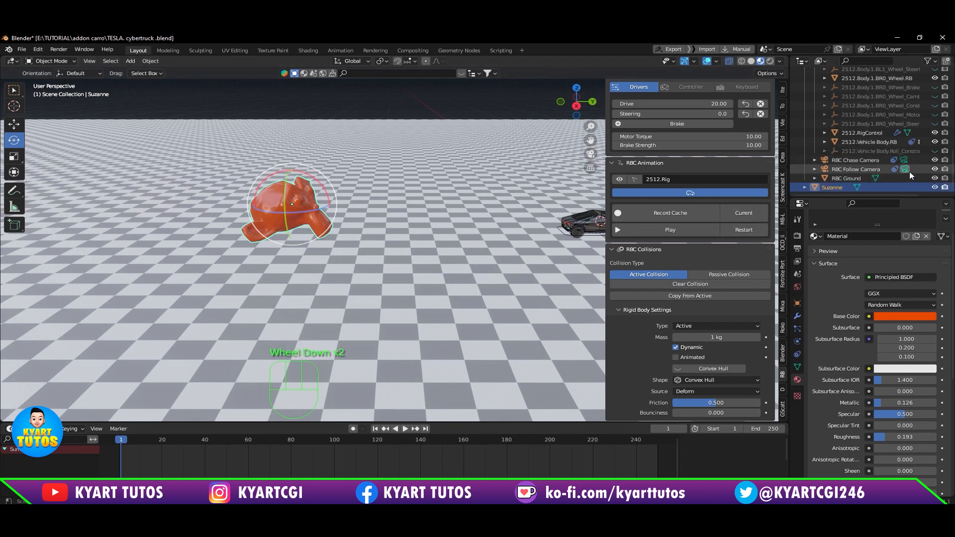
{"action": "left_click", "coordinate": [905, 160]}
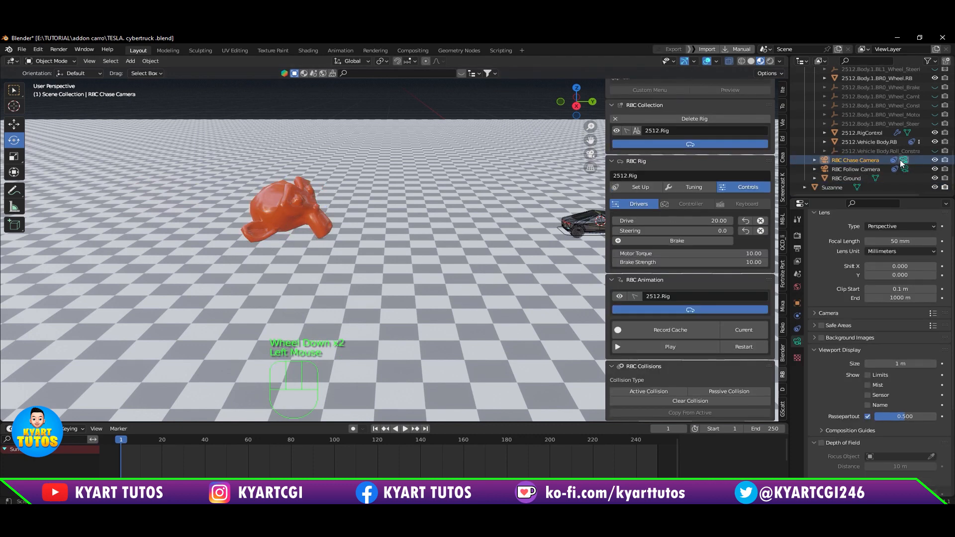
{"action": "key", "text": "KP_0"}
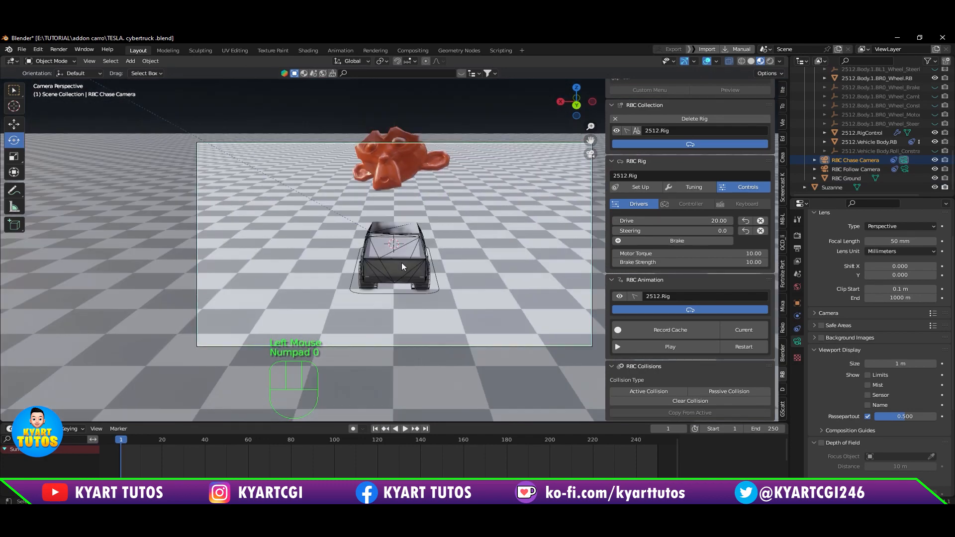
Step: Play the collision with Suzanne twice through the chase camera, restarting the animation after each run
{"action": "left_click", "coordinate": [696, 347]}
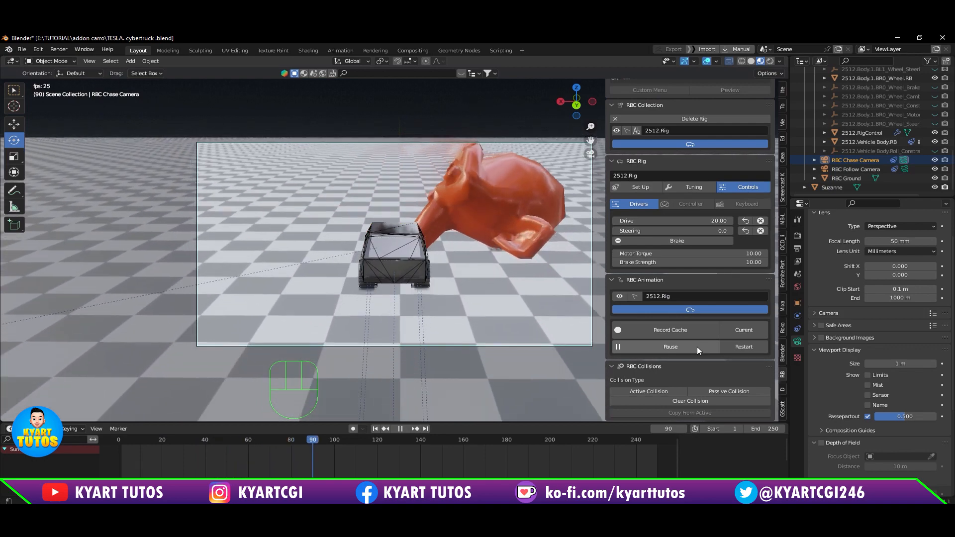
{"action": "left_click", "coordinate": [697, 347]}
{"action": "left_click", "coordinate": [753, 344]}
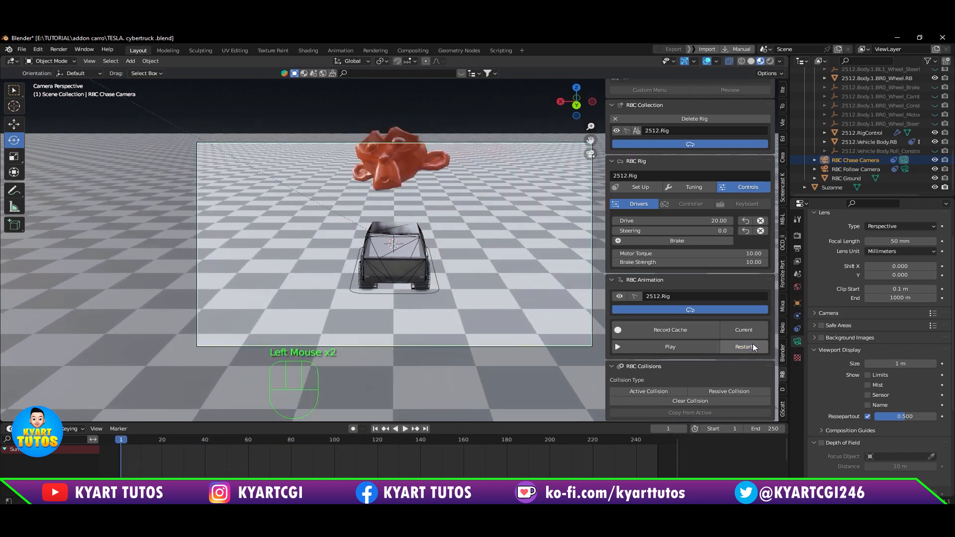
{"action": "left_click", "coordinate": [696, 348]}
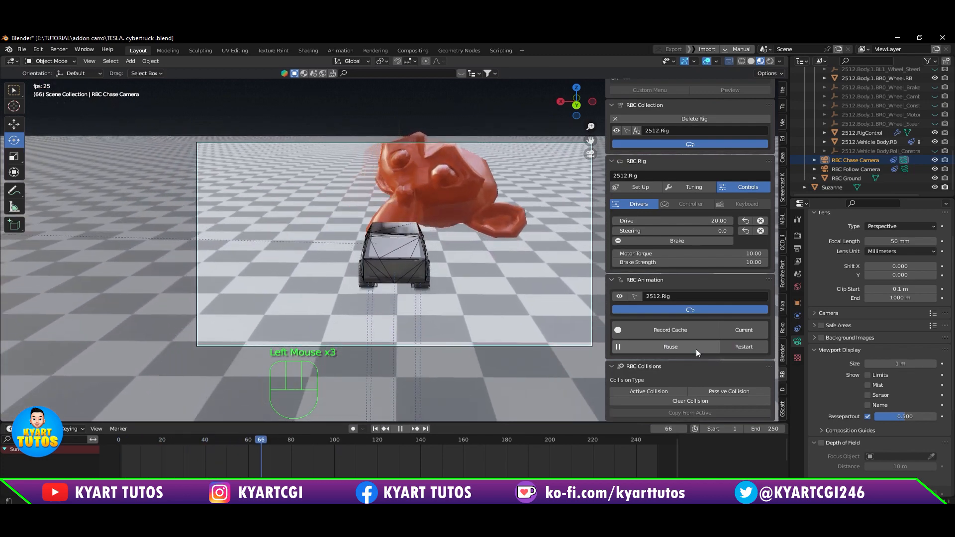
{"action": "left_click", "coordinate": [697, 348]}
{"action": "scroll", "coordinate": [700, 343], "scroll_direction": "down", "scroll_amount": 2}
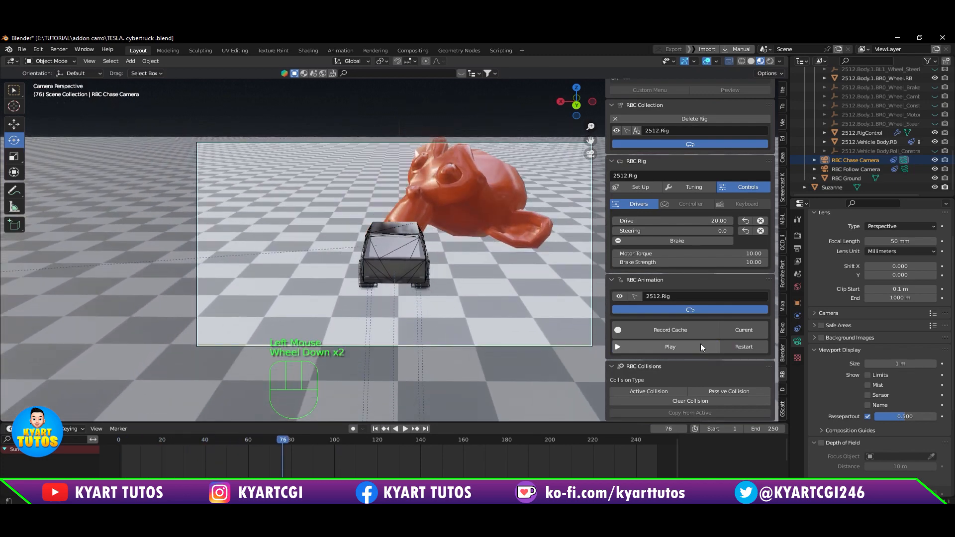
{"action": "left_click", "coordinate": [739, 347]}
{"action": "scroll", "coordinate": [717, 370], "scroll_direction": "down", "scroll_amount": 3}
{"action": "left_click", "coordinate": [714, 371]}
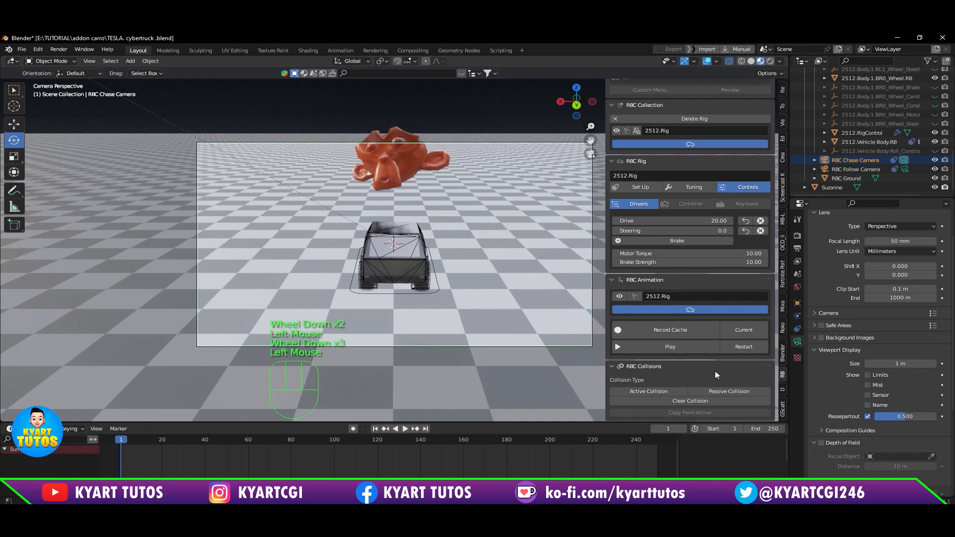
Step: Set the mass of Suzanne's rigid body to 5 kg and view the collision shape options
{"action": "scroll", "coordinate": [714, 371], "scroll_direction": "down", "scroll_amount": 2}
{"action": "left_click", "coordinate": [410, 158]}
{"action": "scroll", "coordinate": [751, 353], "scroll_direction": "down", "scroll_amount": 4}
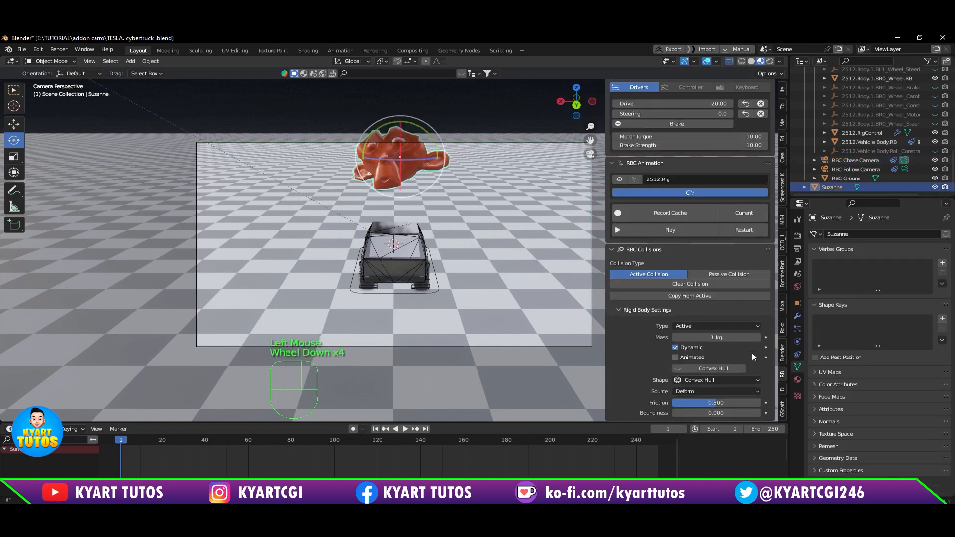
{"action": "left_click", "coordinate": [729, 338]}
{"action": "type", "text": "2"}
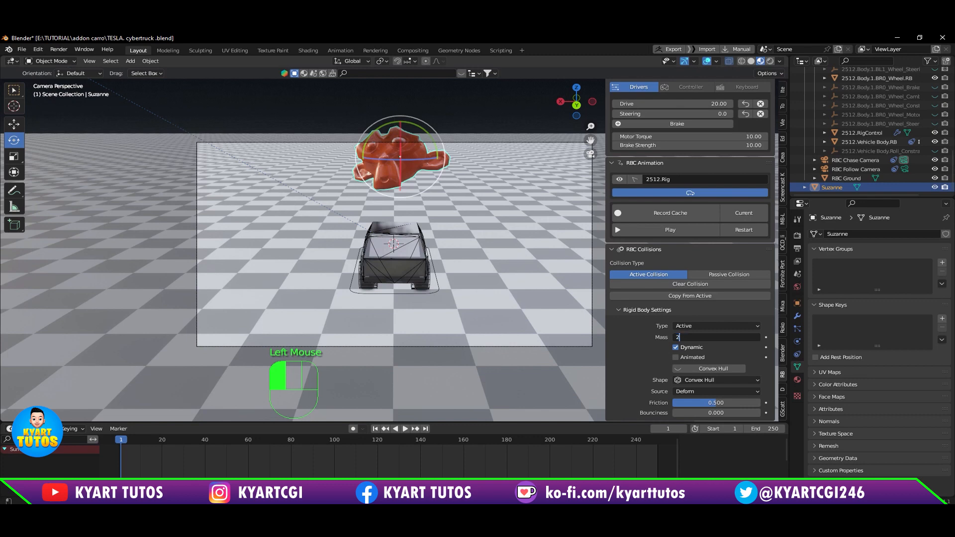
{"action": "key", "text": "BackSpace"}
{"action": "type", "text": "5"}
{"action": "key", "text": "Return"}
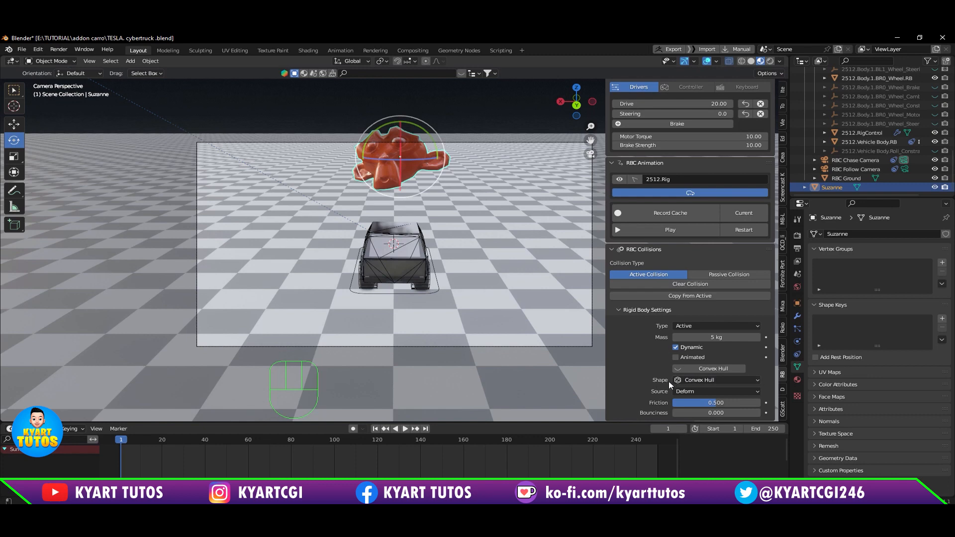
{"action": "left_click", "coordinate": [714, 380]}
Step: Leave the camera view and set the rig's Motor Torque to 15 and Drive to 30
{"action": "key", "text": "KP_0"}
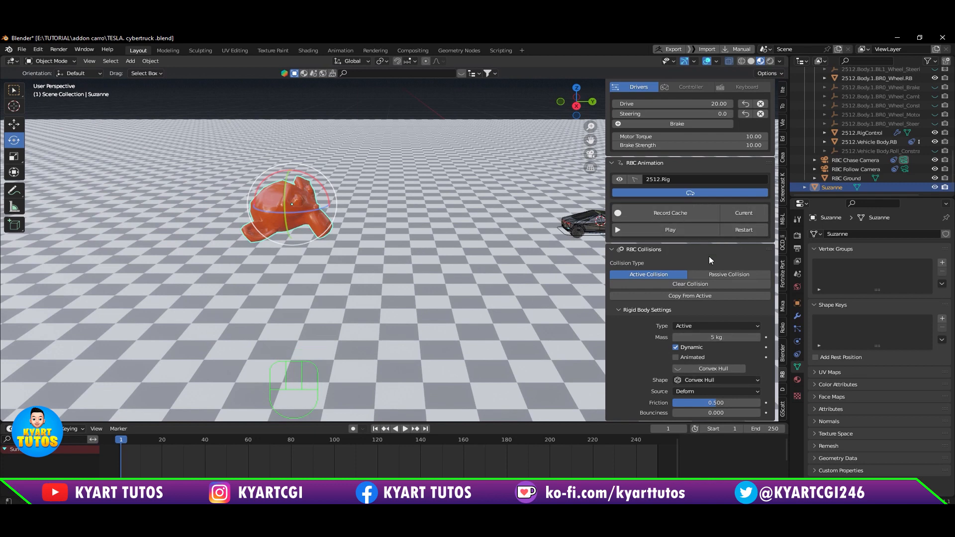
{"action": "scroll", "coordinate": [709, 256], "scroll_direction": "up", "scroll_amount": 5}
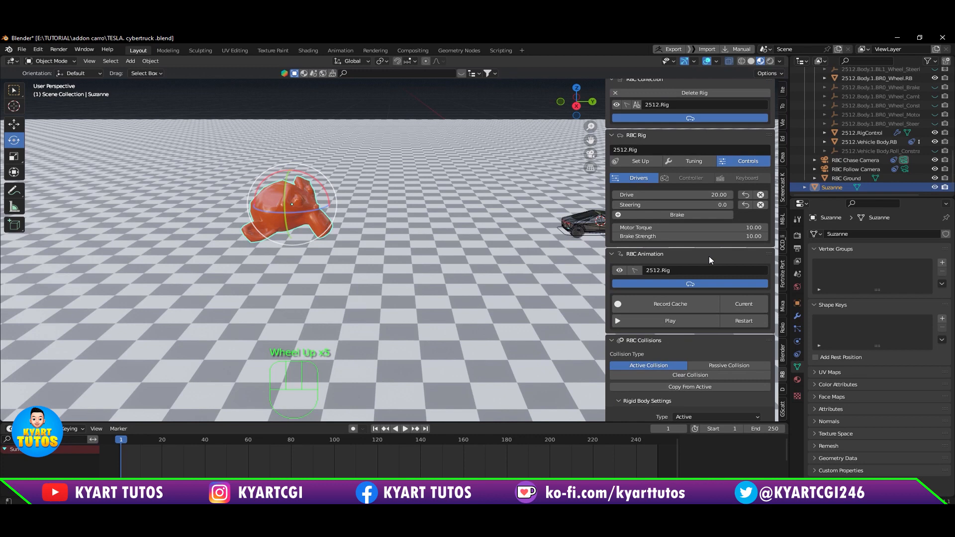
{"action": "scroll", "coordinate": [708, 256], "scroll_direction": "up", "scroll_amount": 1}
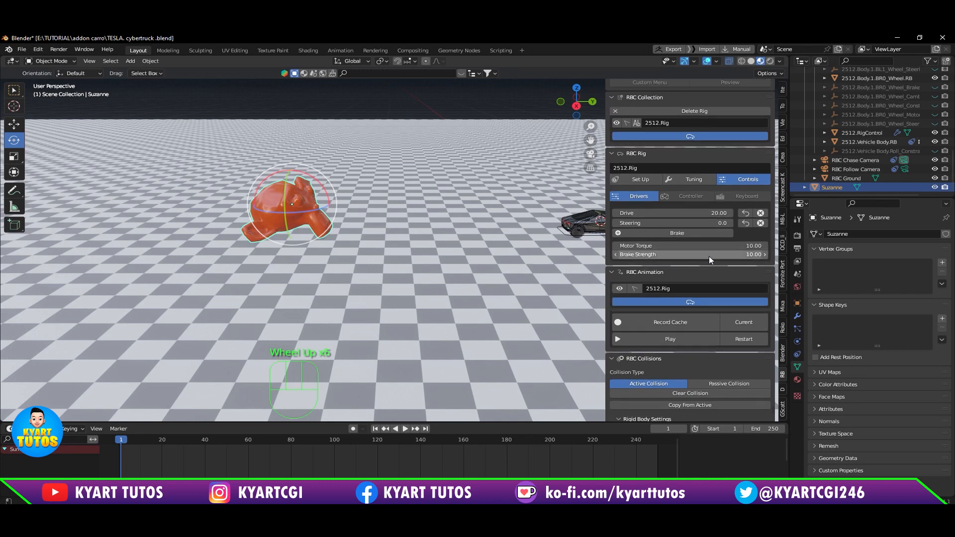
{"action": "left_click", "coordinate": [743, 245]}
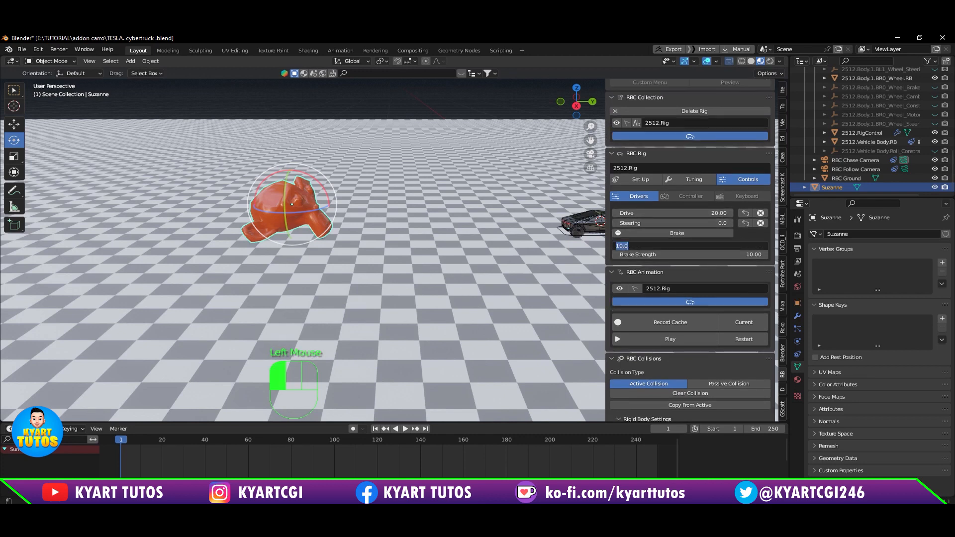
{"action": "type", "text": "15"}
{"action": "key", "text": "Return"}
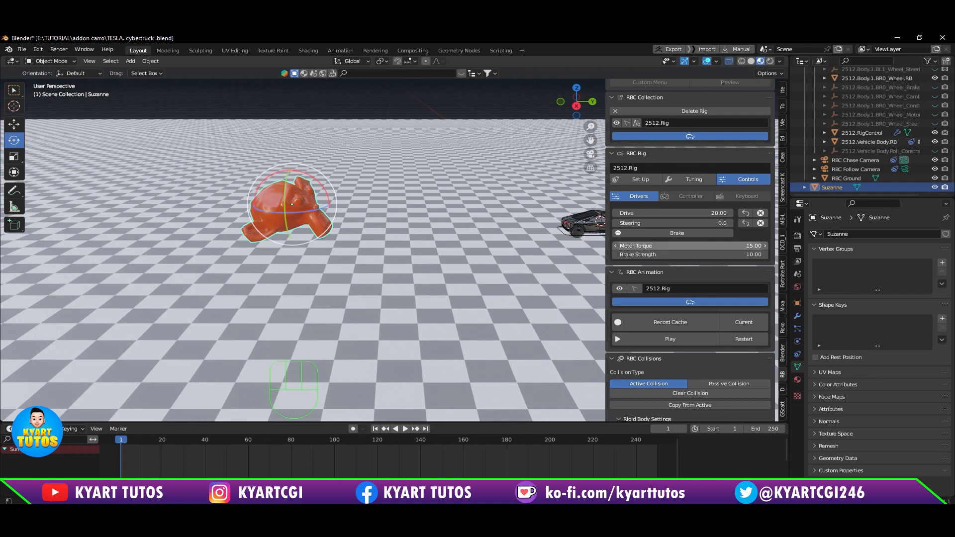
{"action": "left_click", "coordinate": [722, 213]}
{"action": "type", "text": "30"}
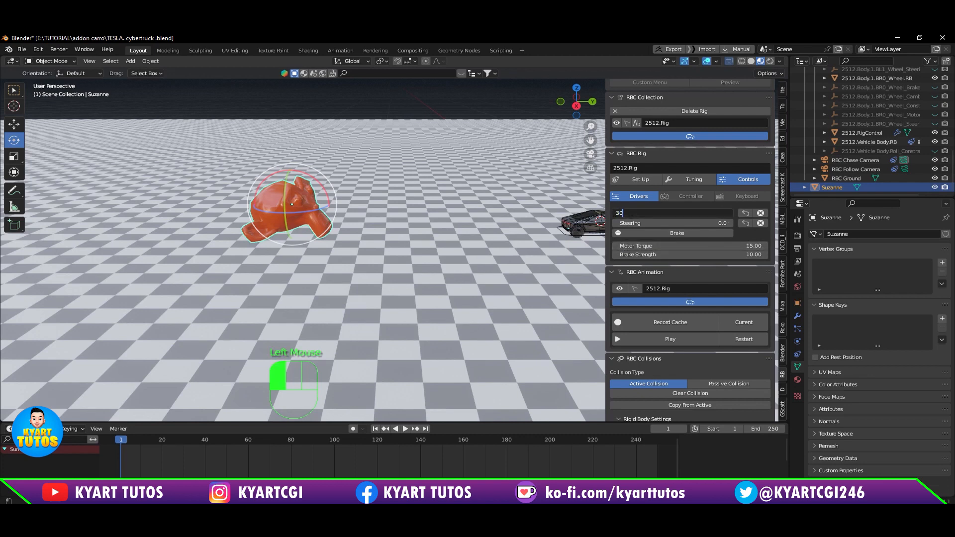
{"action": "key", "text": "Return"}
Step: Hide the viewport toolbar and replay the collision from frame 1 to frame 77, restarting the animation at the end
{"action": "middle_click_drag", "start_coordinate": [248, 231], "coordinate": [279, 231], "text": "shift"}
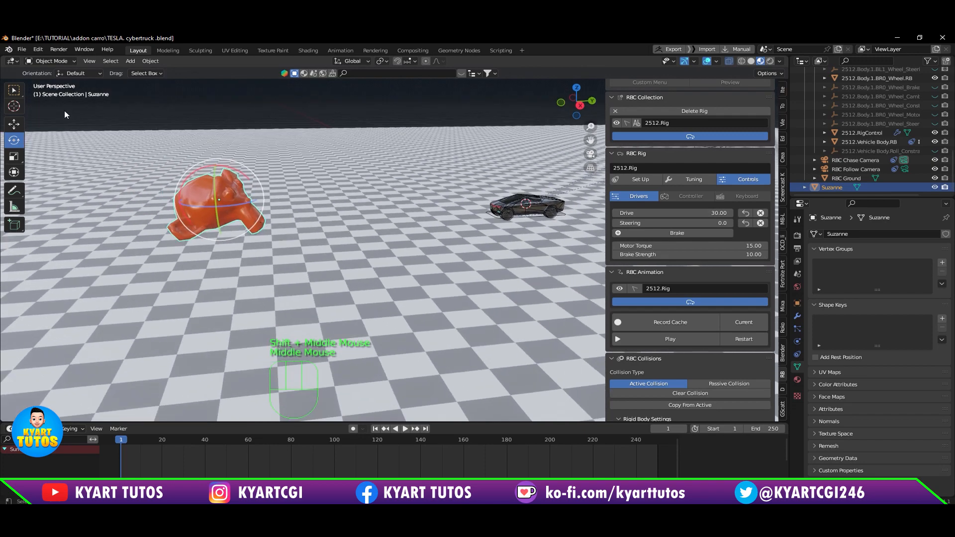
{"action": "key", "text": "t"}
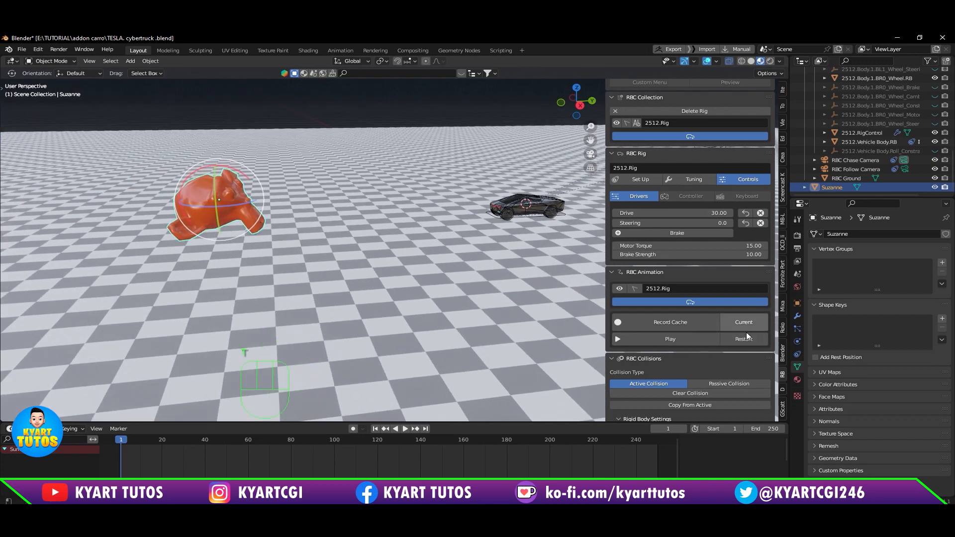
{"action": "left_click", "coordinate": [746, 338]}
{"action": "left_click", "coordinate": [674, 340]}
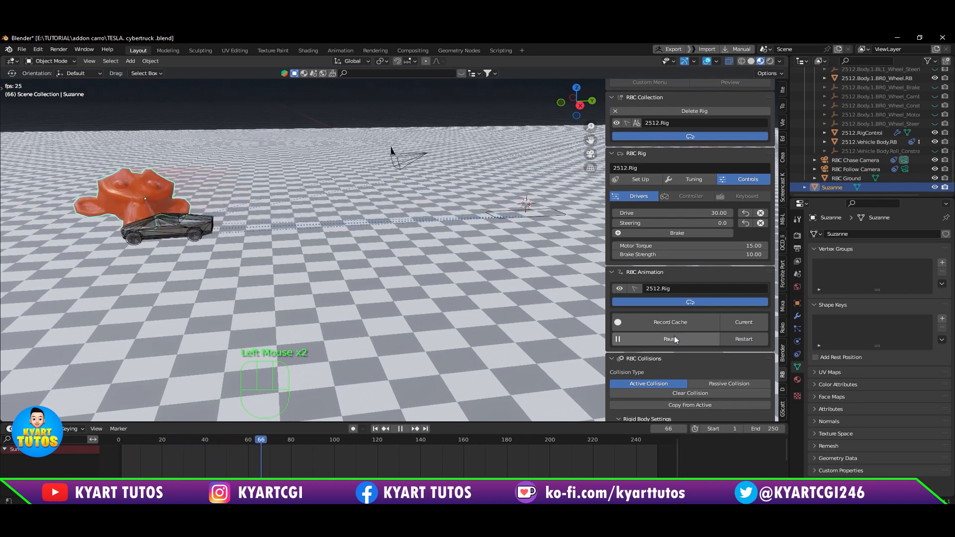
{"action": "left_click", "coordinate": [674, 339]}
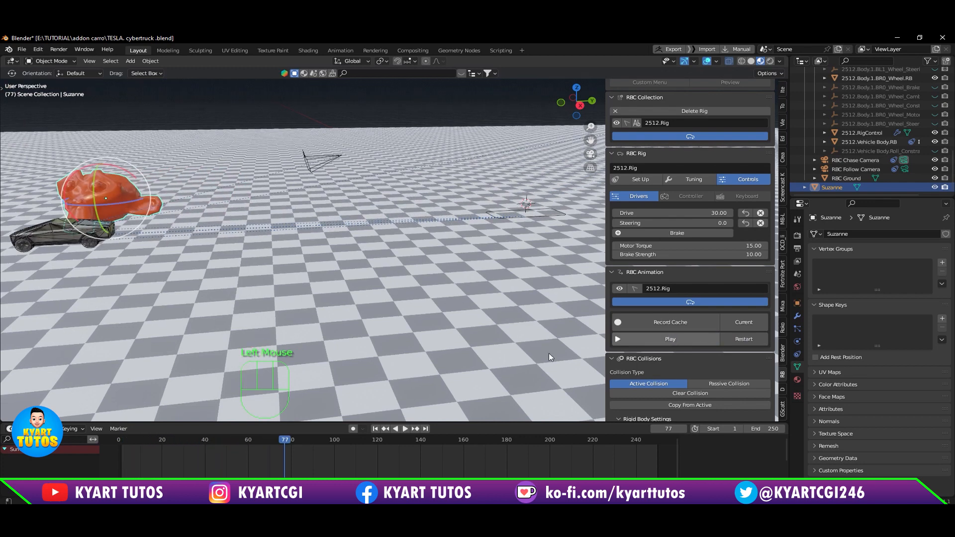
{"action": "left_click", "coordinate": [751, 339]}
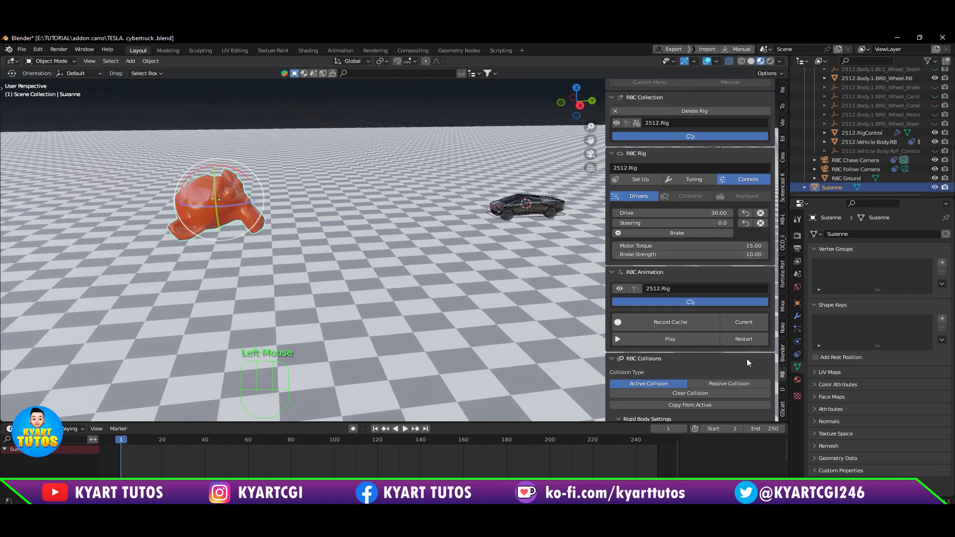
Step: Set the mass of Suzanne's rigid body to 0.5 kg
{"action": "scroll", "coordinate": [747, 359], "scroll_direction": "down", "scroll_amount": 4}
{"action": "left_click", "coordinate": [726, 338]}
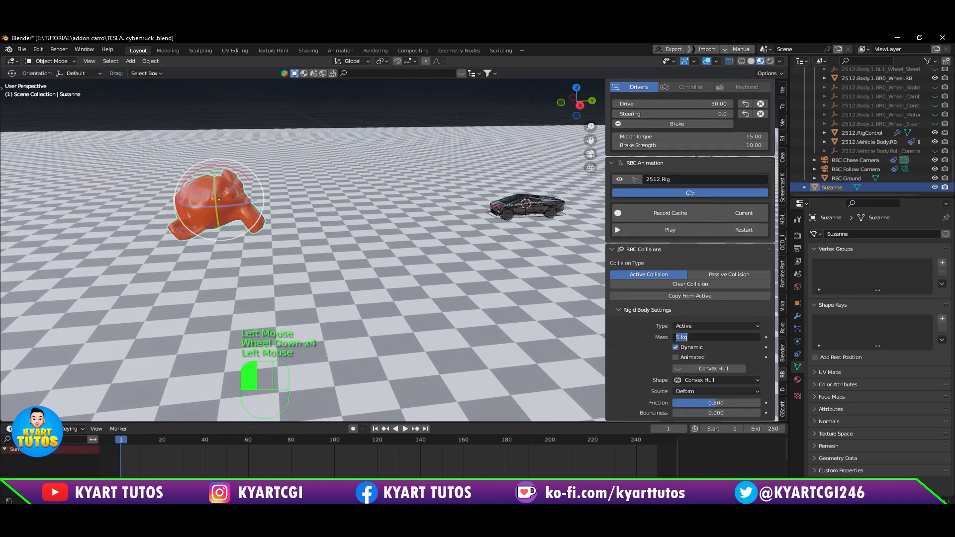
{"action": "type", "text": "0.5"}
{"action": "key", "text": "Return"}
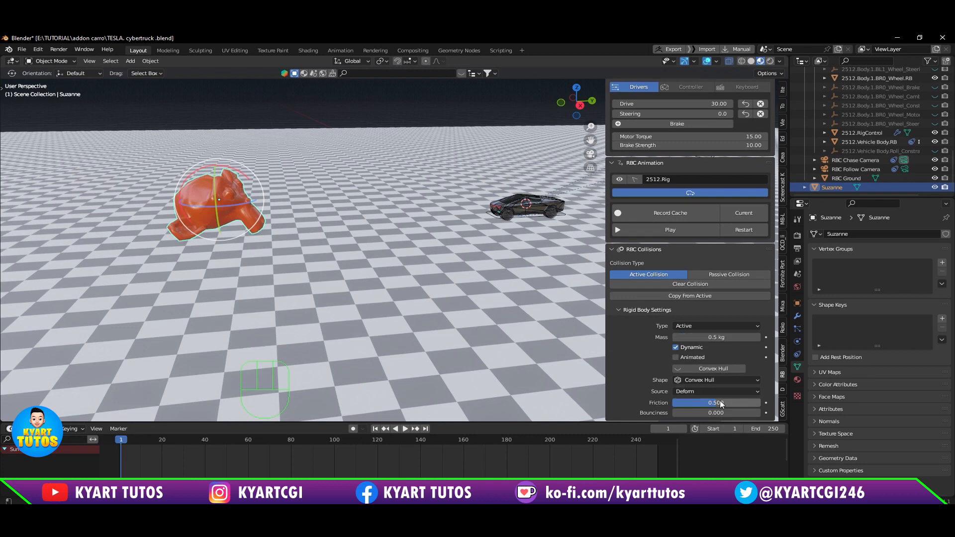
{"action": "scroll", "coordinate": [721, 375], "scroll_direction": "down", "scroll_amount": 2}
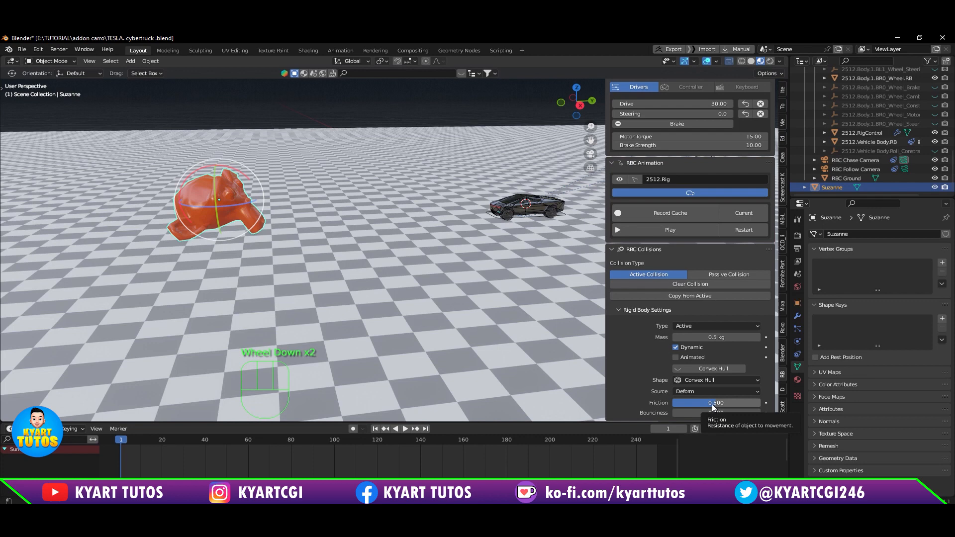
Step: Set the friction of Suzanne's rigid body to 0.098 and play the collision until the car has pushed her away
{"action": "left_click_drag", "start_coordinate": [712, 403], "coordinate": [676, 404]}
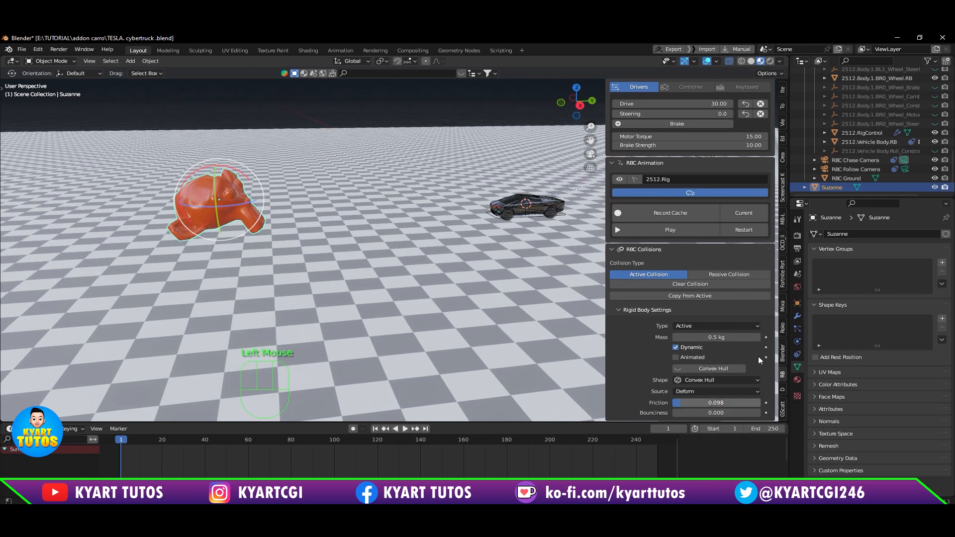
{"action": "left_click", "coordinate": [691, 227]}
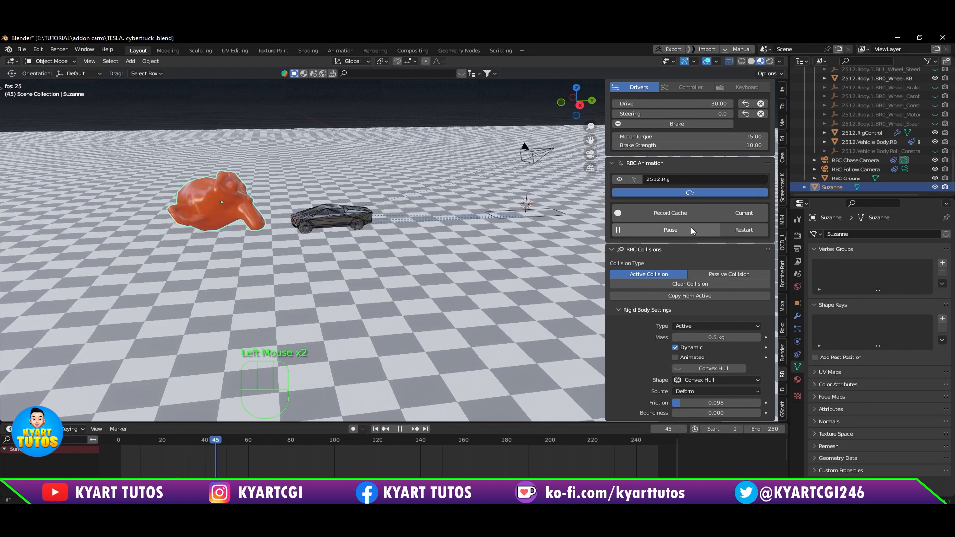
{"action": "left_click", "coordinate": [691, 228]}
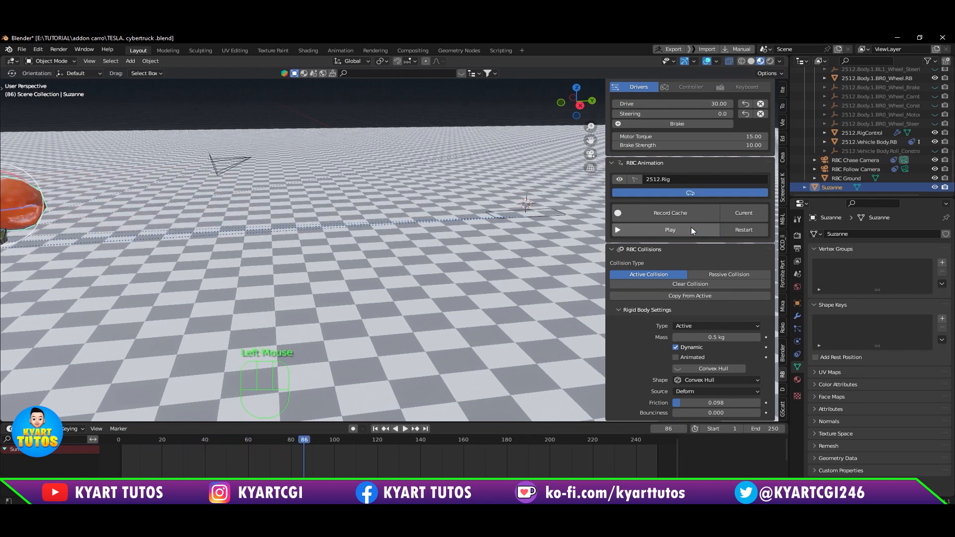
Step: Set the friction of Suzanne's rigid body to 0, replay the collision from frame 1 to frame 71, and restart the animation
{"action": "left_click_drag", "start_coordinate": [681, 404], "coordinate": [662, 404]}
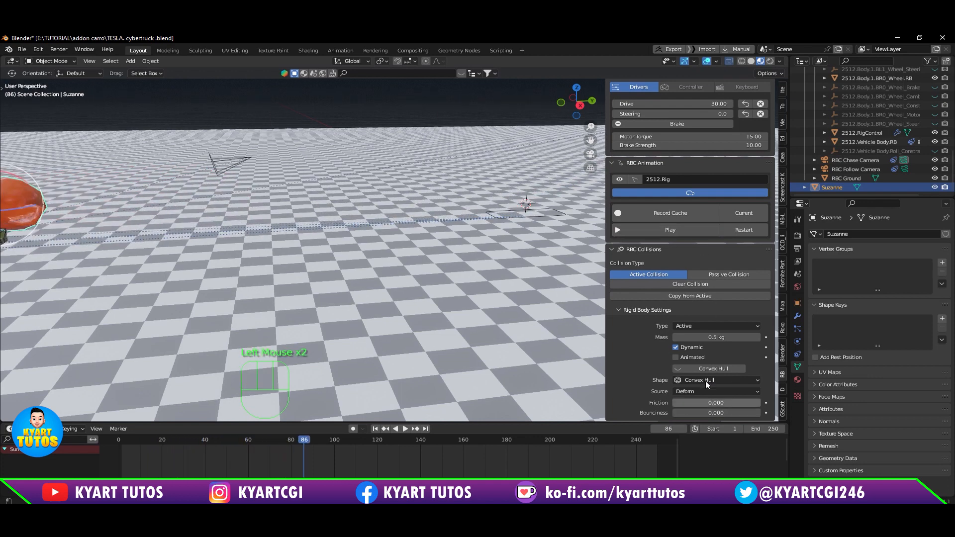
{"action": "left_click", "coordinate": [757, 232]}
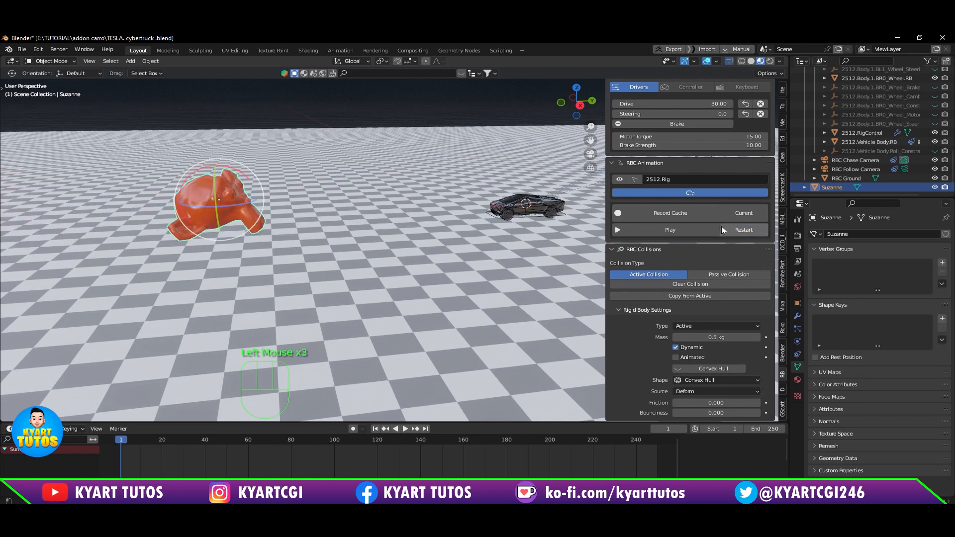
{"action": "left_click", "coordinate": [696, 231]}
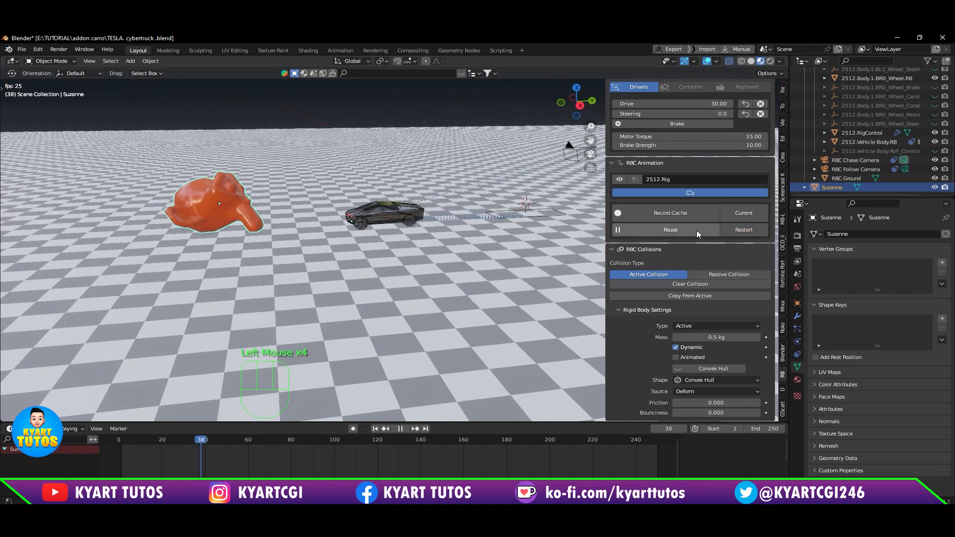
{"action": "left_click", "coordinate": [697, 231]}
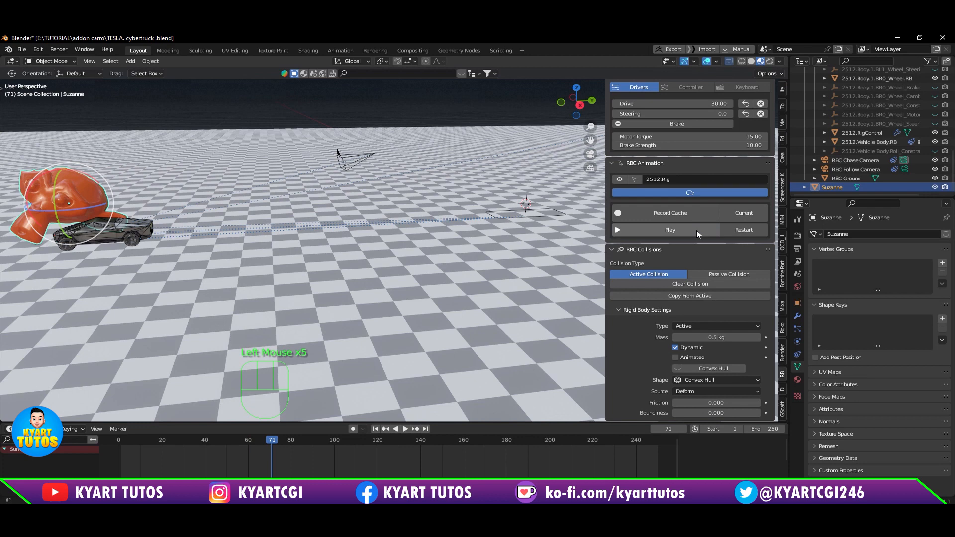
{"action": "left_click", "coordinate": [749, 235]}
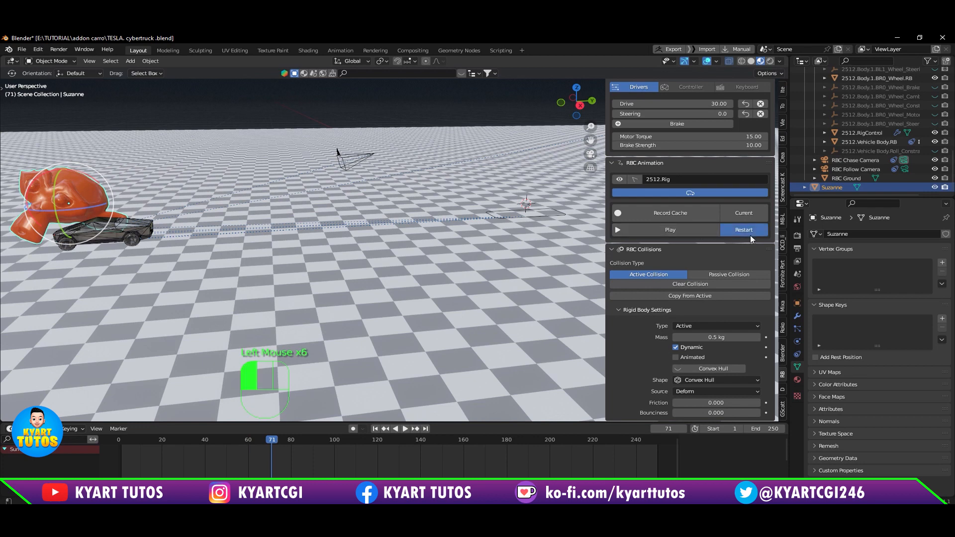
Step: Set the mass of Suzanne's rigid body to 0.1 kg and the rig's Drive to 60
{"action": "left_click", "coordinate": [730, 337]}
{"action": "type", "text": "0.1"}
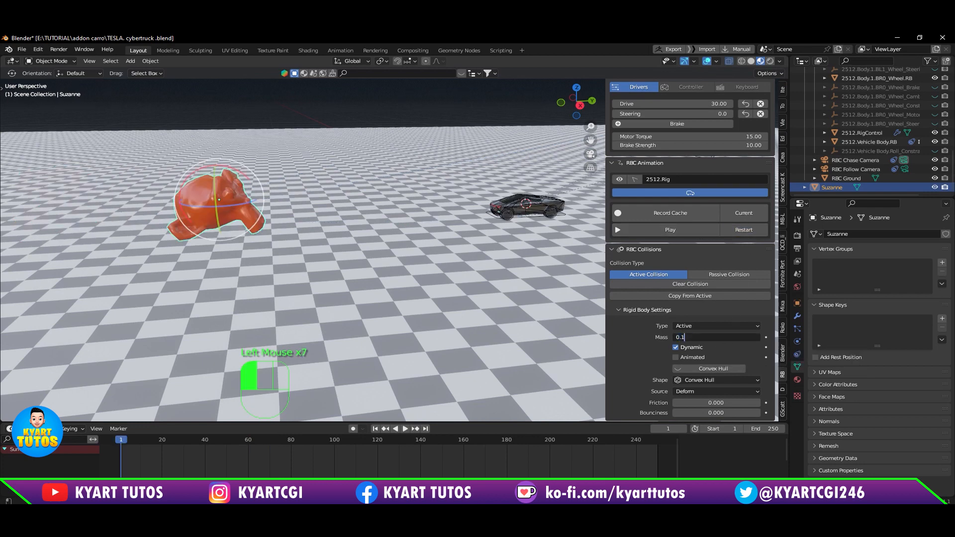
{"action": "key", "text": "Return"}
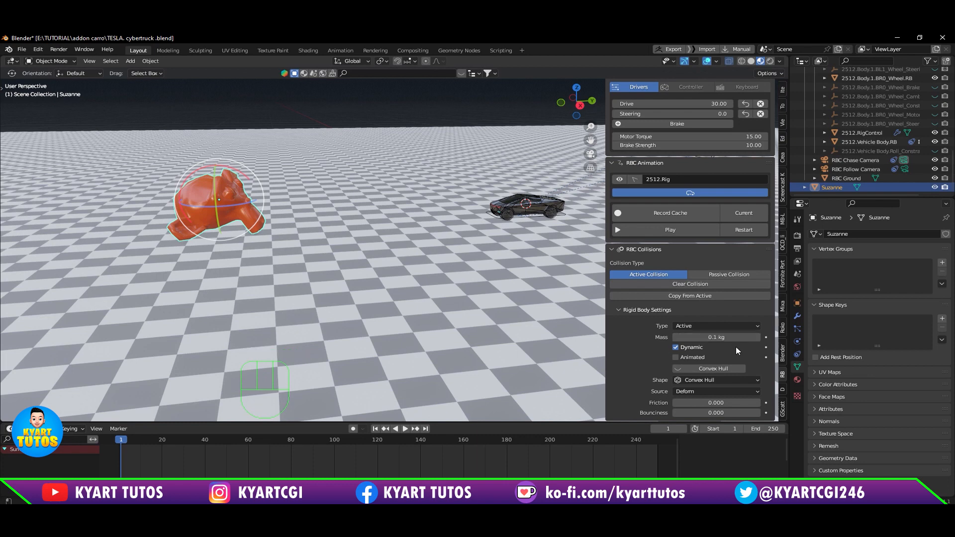
{"action": "scroll", "coordinate": [735, 167], "scroll_direction": "up", "scroll_amount": 2}
{"action": "left_click", "coordinate": [722, 140]}
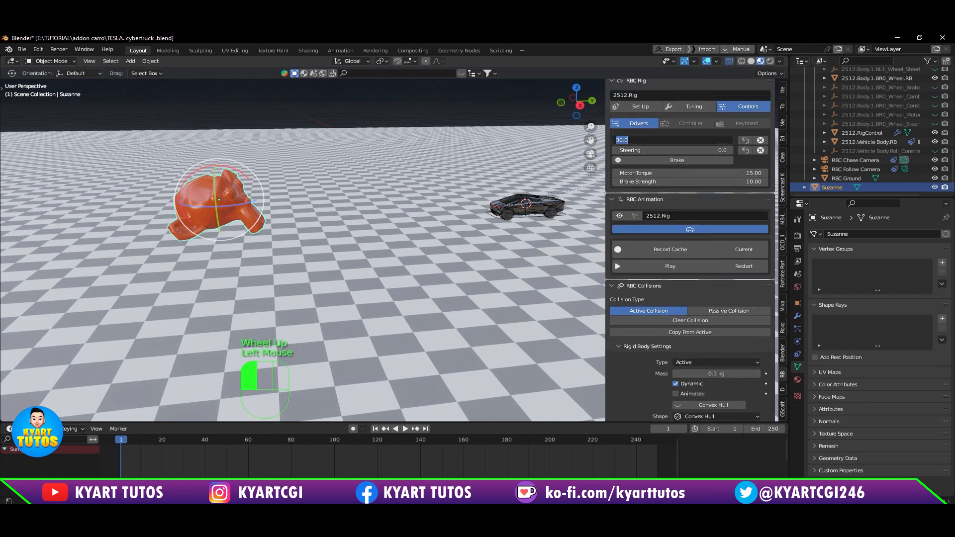
{"action": "type", "text": "60"}
{"action": "key", "text": "Return"}
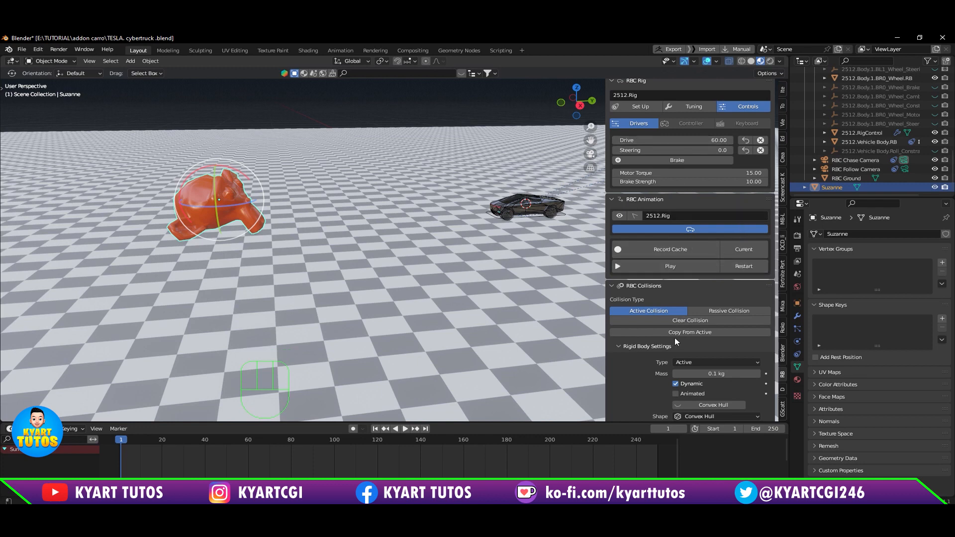
Step: Play the collision from frame 1 to frame 72 and inspect where the car and Suzanne end up
{"action": "left_click", "coordinate": [744, 265]}
{"action": "left_click", "coordinate": [699, 267]}
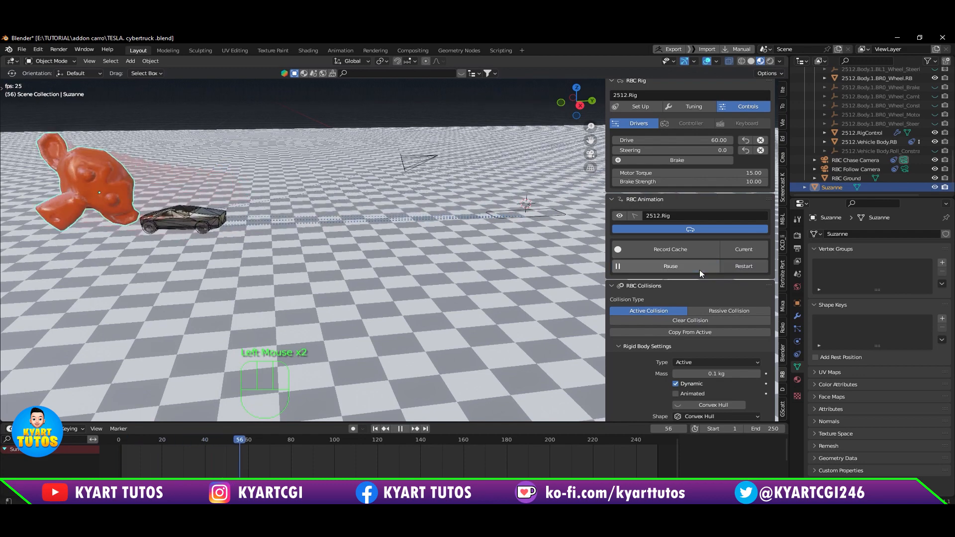
{"action": "left_click", "coordinate": [699, 270]}
{"action": "scroll", "coordinate": [159, 303], "scroll_direction": "down", "scroll_amount": 2}
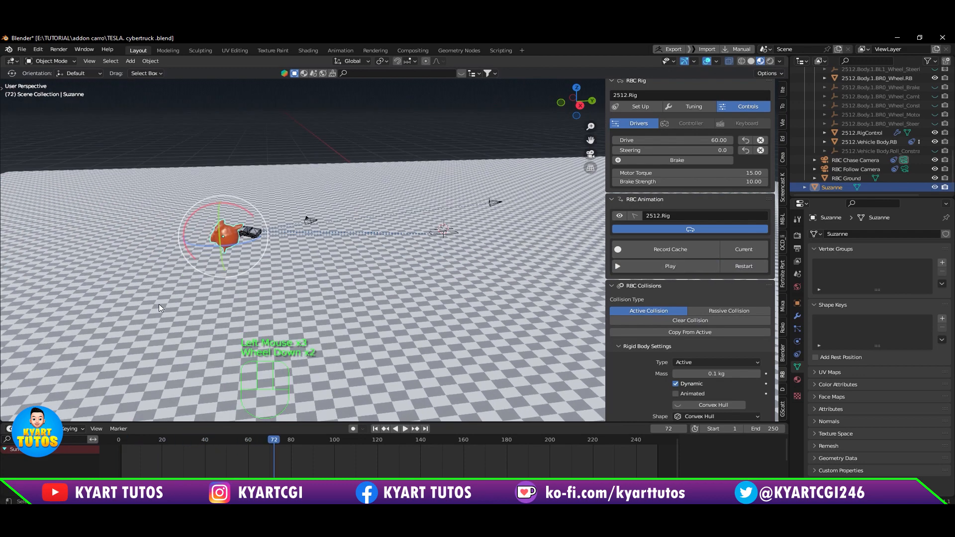
{"action": "scroll", "coordinate": [159, 303], "scroll_direction": "up", "scroll_amount": 1}
{"action": "middle_click_drag", "start_coordinate": [166, 301], "coordinate": [249, 287], "text": "shift"}
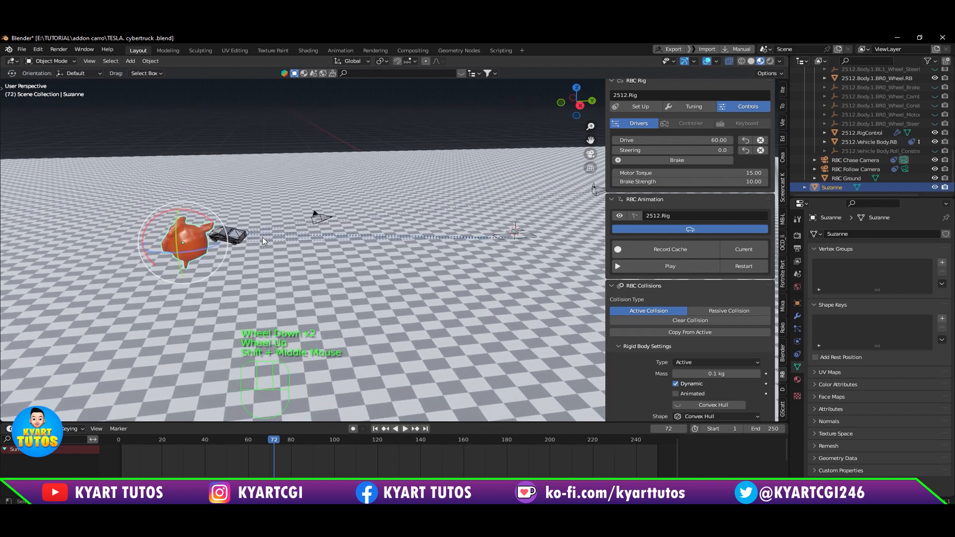
Step: Replay the collision from a wider view past frame 100, restart it, and return to a close view of Suzanne and the car
{"action": "left_click", "coordinate": [748, 267]}
{"action": "left_click", "coordinate": [702, 268]}
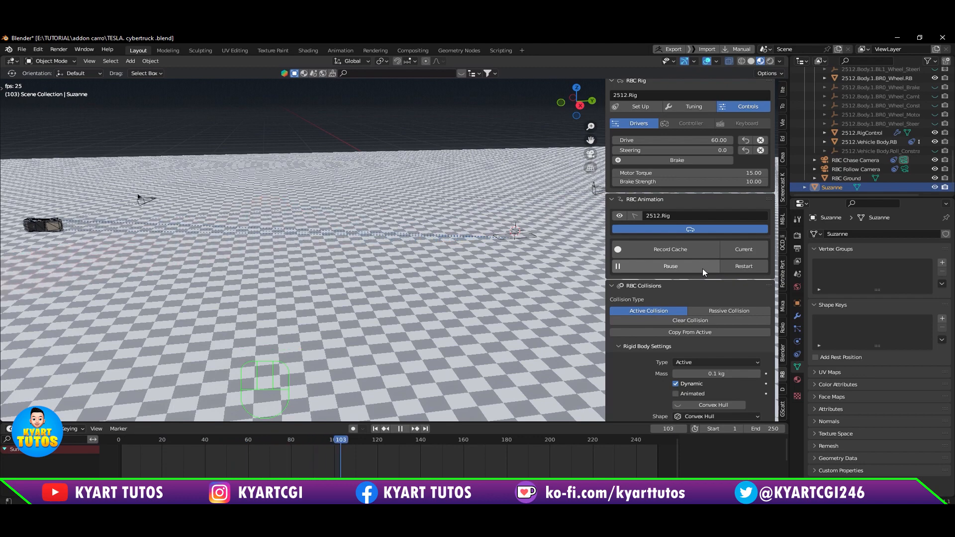
{"action": "left_click", "coordinate": [702, 268]}
{"action": "scroll", "coordinate": [398, 246], "scroll_direction": "down", "scroll_amount": 2}
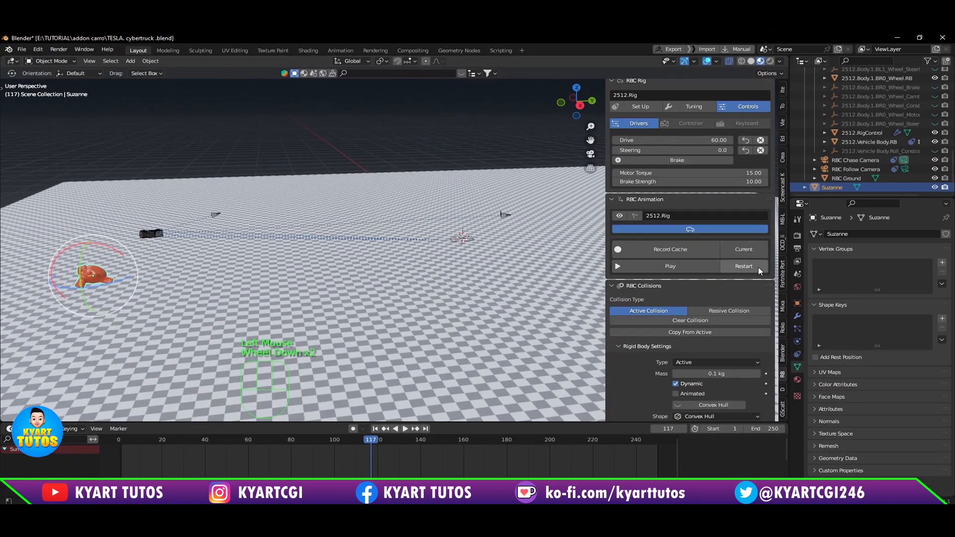
{"action": "left_click", "coordinate": [758, 267]}
{"action": "scroll", "coordinate": [438, 247], "scroll_direction": "up", "scroll_amount": 5}
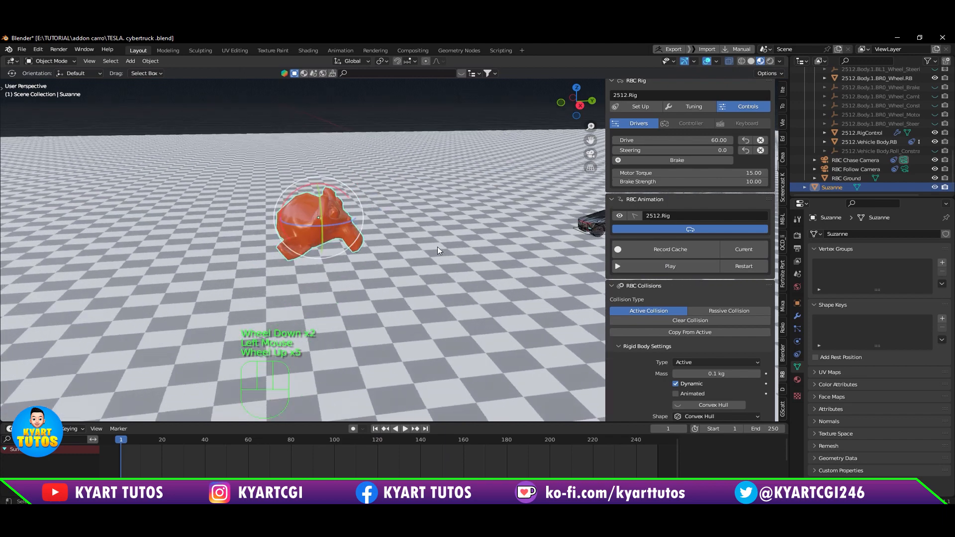
{"action": "middle_click_drag", "start_coordinate": [437, 246], "coordinate": [390, 255], "text": "shift"}
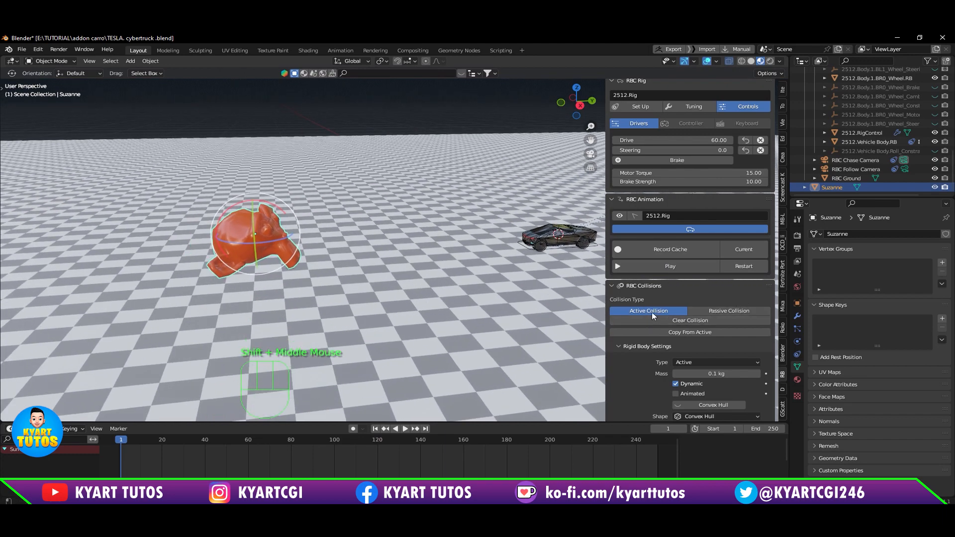
Step: Change the type of Suzanne's rigid body to Passive
{"action": "scroll", "coordinate": [731, 307], "scroll_direction": "down", "scroll_amount": 3}
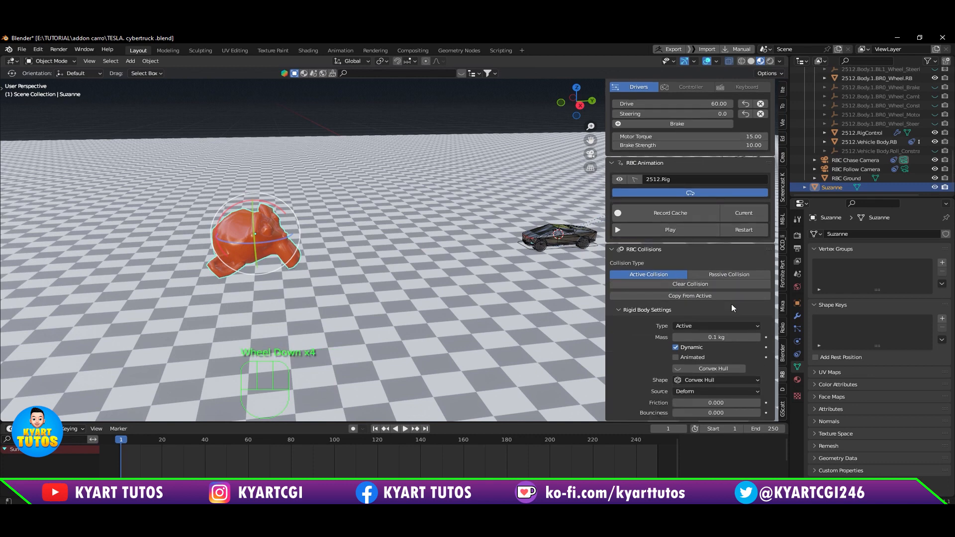
{"action": "left_click", "coordinate": [735, 326]}
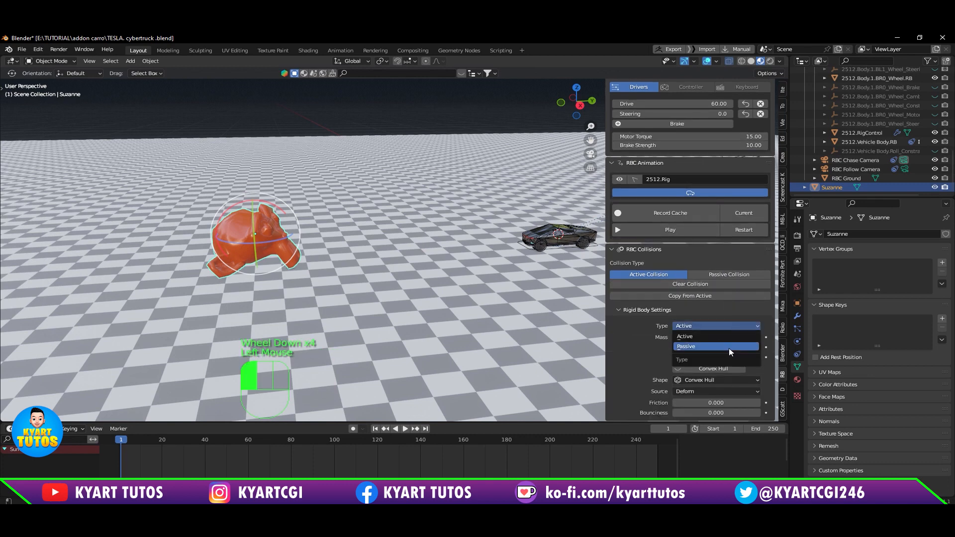
{"action": "left_click", "coordinate": [729, 346]}
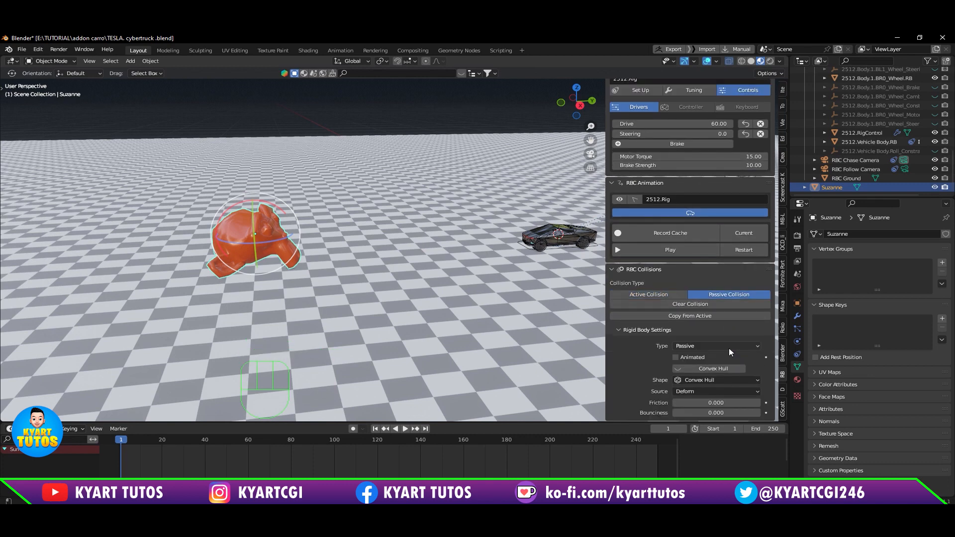
Step: Play the car's crash into the passive Suzanne twice from the first frame, pausing the second run at frame 92 and restarting
{"action": "scroll", "coordinate": [729, 348], "scroll_direction": "down", "scroll_amount": 2}
{"action": "left_click", "coordinate": [751, 254]}
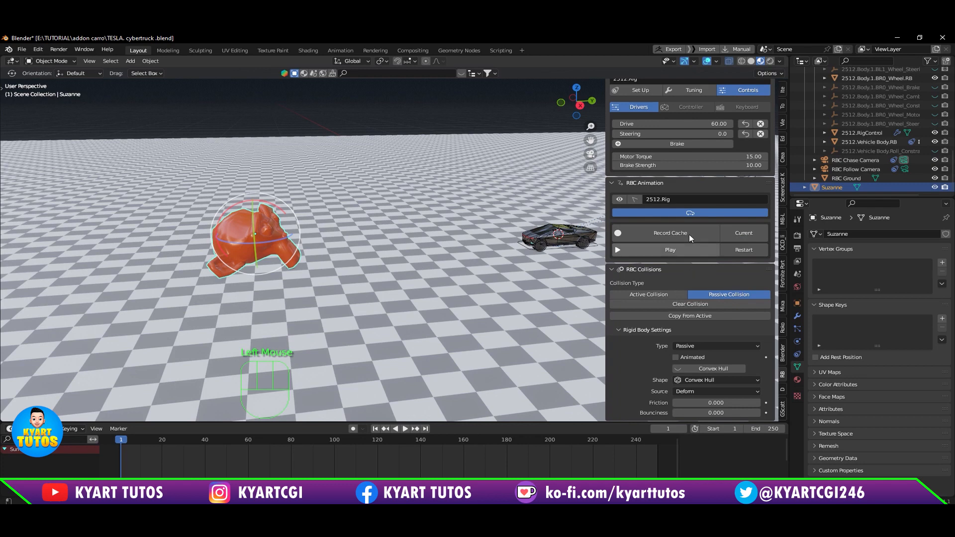
{"action": "left_click", "coordinate": [687, 251]}
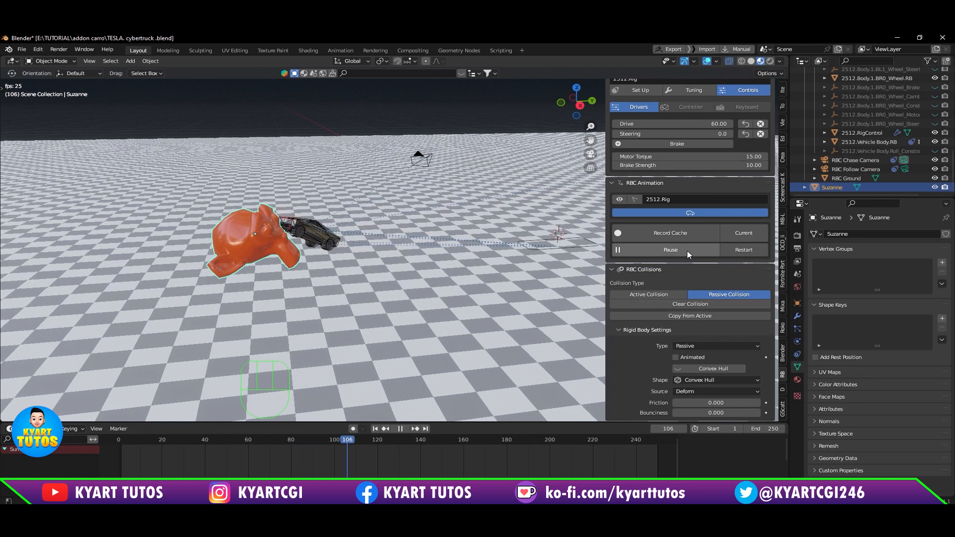
{"action": "left_click", "coordinate": [750, 250]}
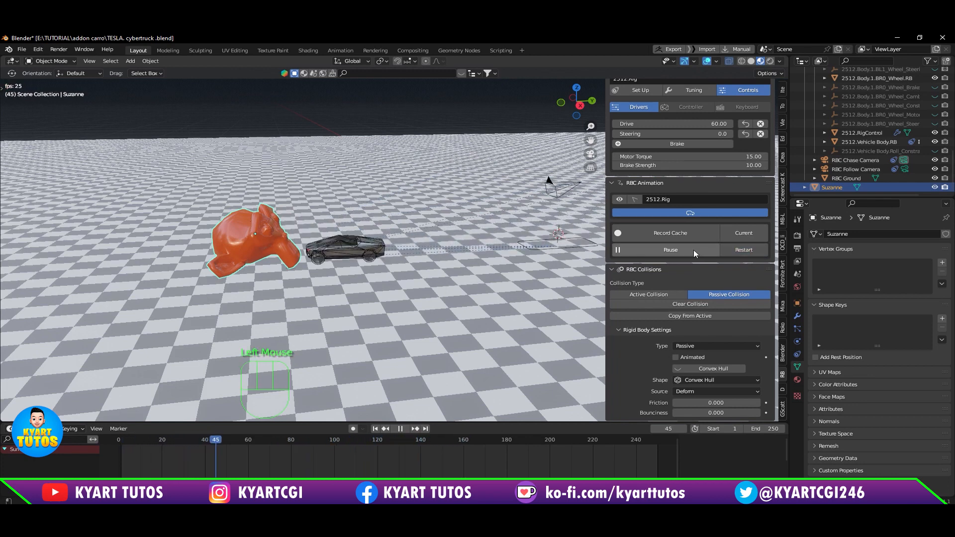
{"action": "left_click", "coordinate": [693, 250]}
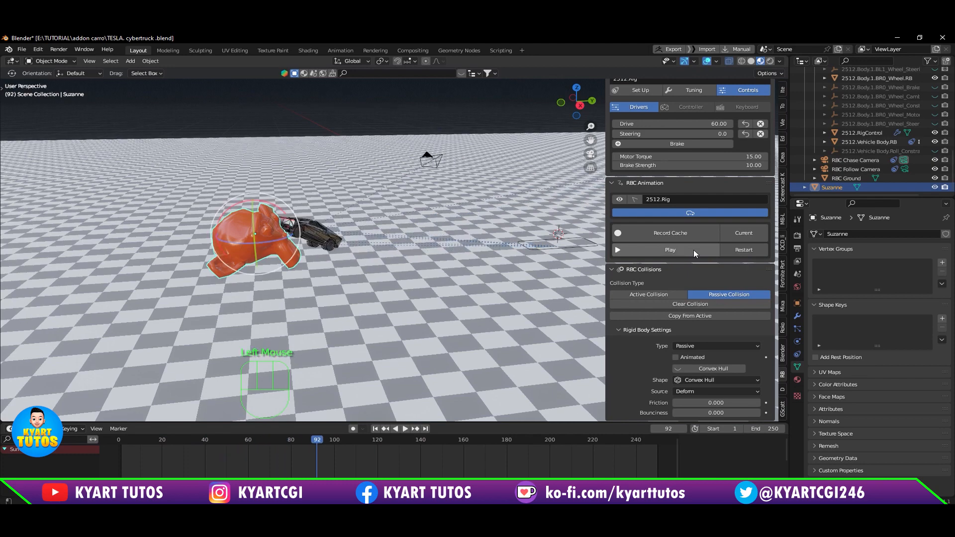
{"action": "left_click", "coordinate": [758, 251]}
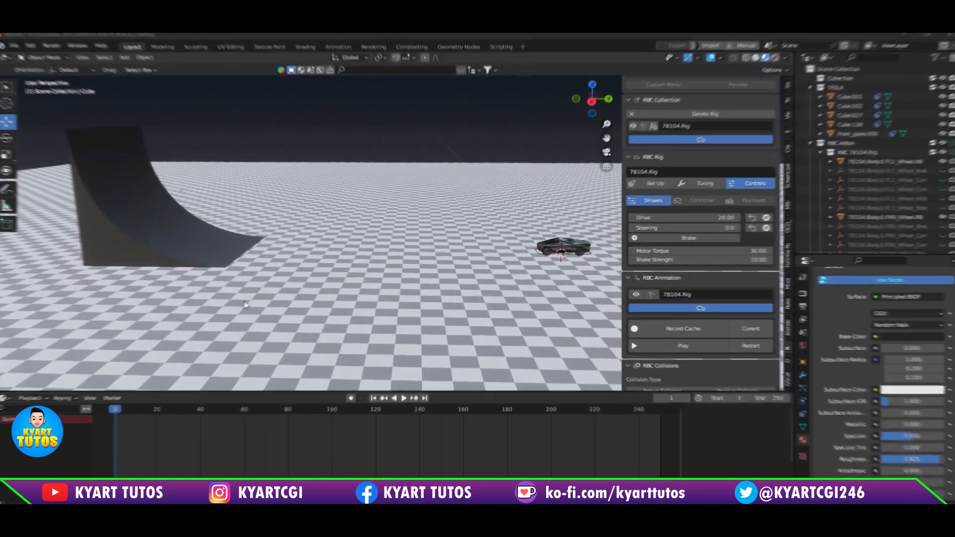
Step: Make the curved ramp in the TESLA.2.blend scene a passive collision object and show its rigid body settings
{"action": "scroll", "coordinate": [724, 334], "scroll_direction": "down", "scroll_amount": 2}
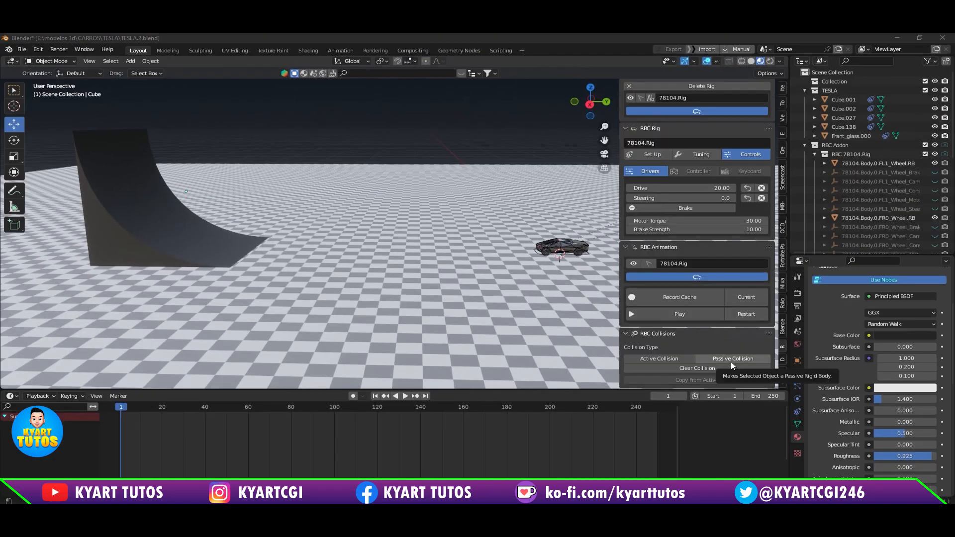
{"action": "left_click", "coordinate": [162, 217]}
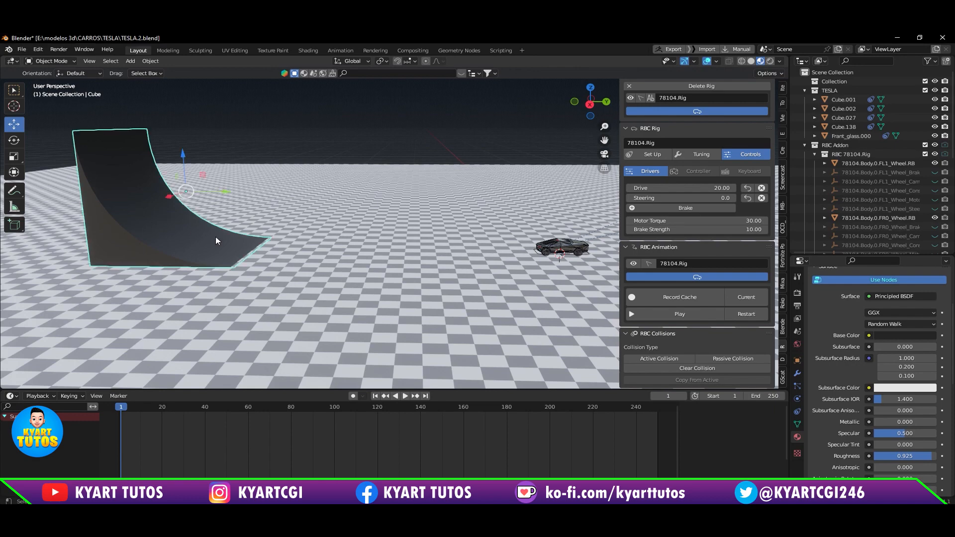
{"action": "middle_click_drag", "start_coordinate": [328, 271], "coordinate": [389, 283], "text": "shift"}
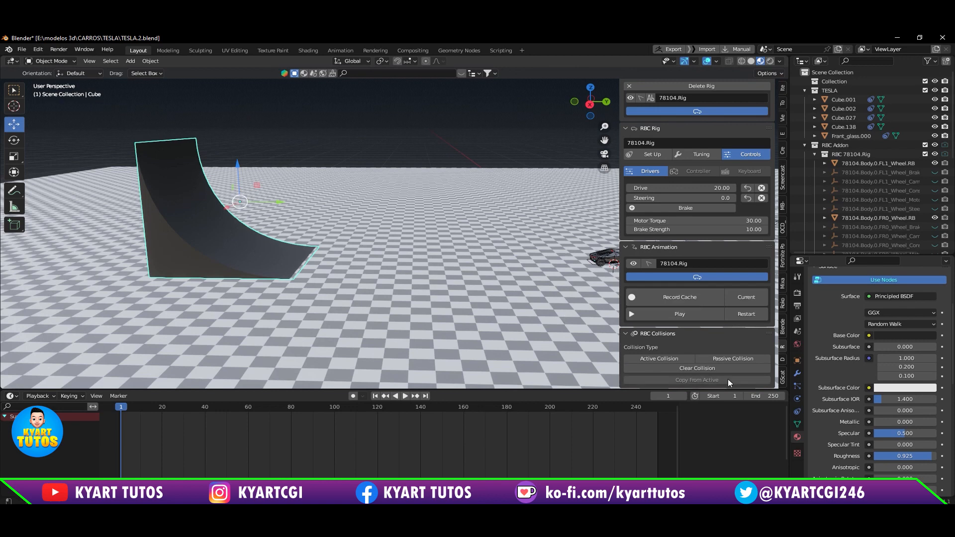
{"action": "left_click", "coordinate": [730, 360]}
{"action": "scroll", "coordinate": [731, 362], "scroll_direction": "down", "scroll_amount": 1}
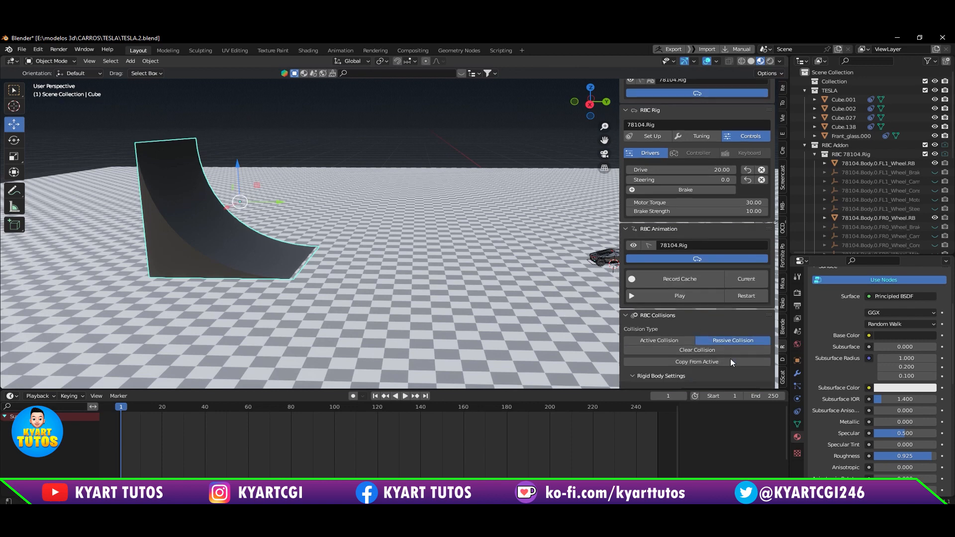
{"action": "scroll", "coordinate": [730, 359], "scroll_direction": "down", "scroll_amount": 4}
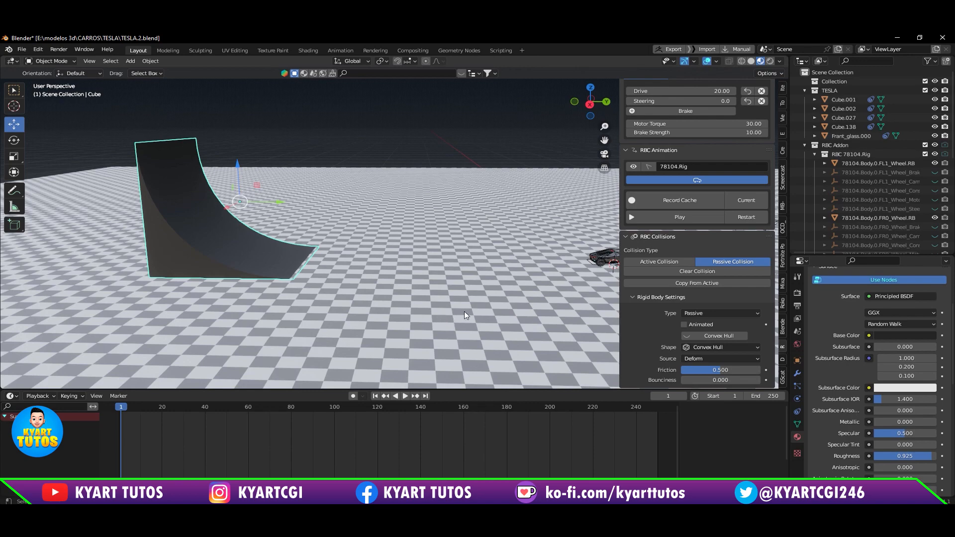
Step: Play the car's drive into the ramp with its Convex Hull collision shape, replay it briefly, and restart from the first frame
{"action": "middle_click_drag", "start_coordinate": [466, 315], "coordinate": [395, 299]}
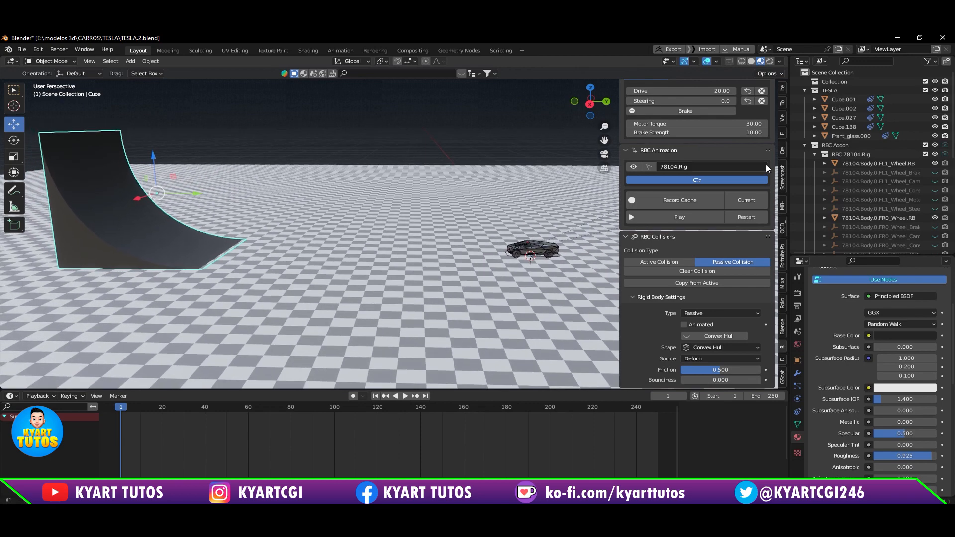
{"action": "scroll", "coordinate": [765, 163], "scroll_direction": "up", "scroll_amount": 3}
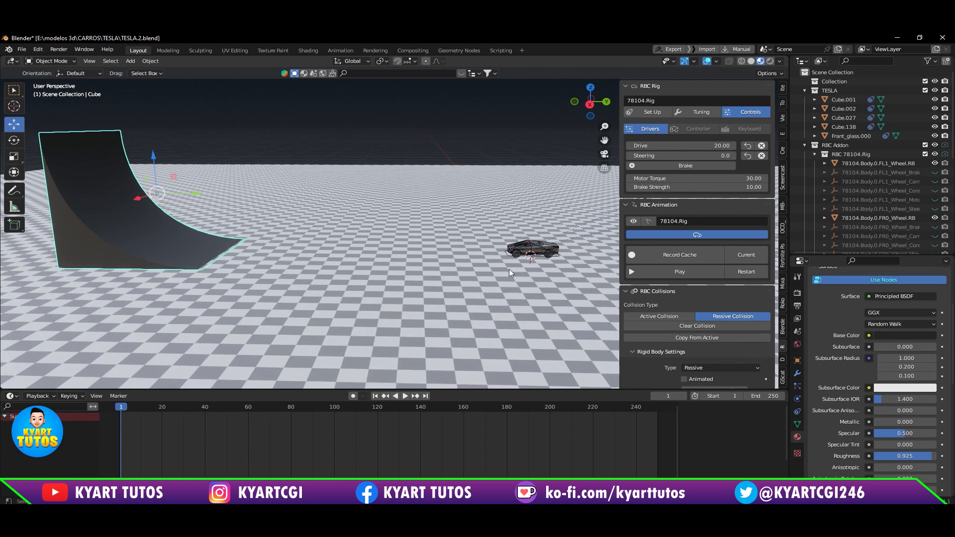
{"action": "left_click", "coordinate": [702, 270]}
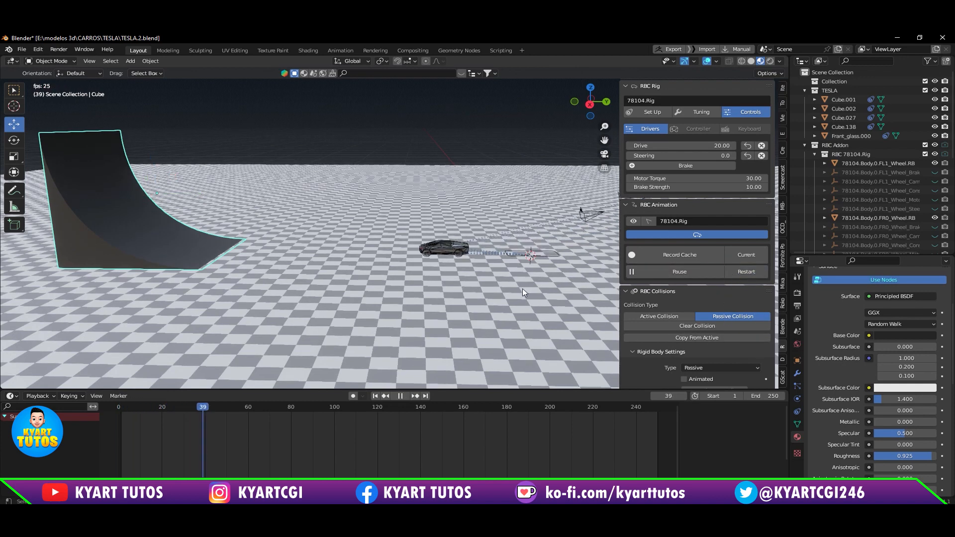
{"action": "scroll", "coordinate": [348, 271], "scroll_direction": "up", "scroll_amount": 3}
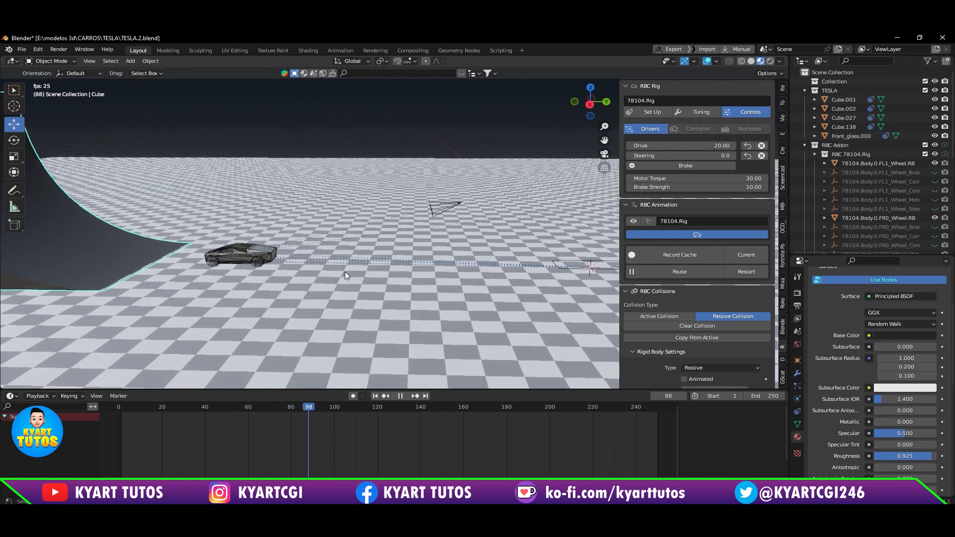
{"action": "middle_click_drag", "start_coordinate": [344, 271], "coordinate": [489, 271]}
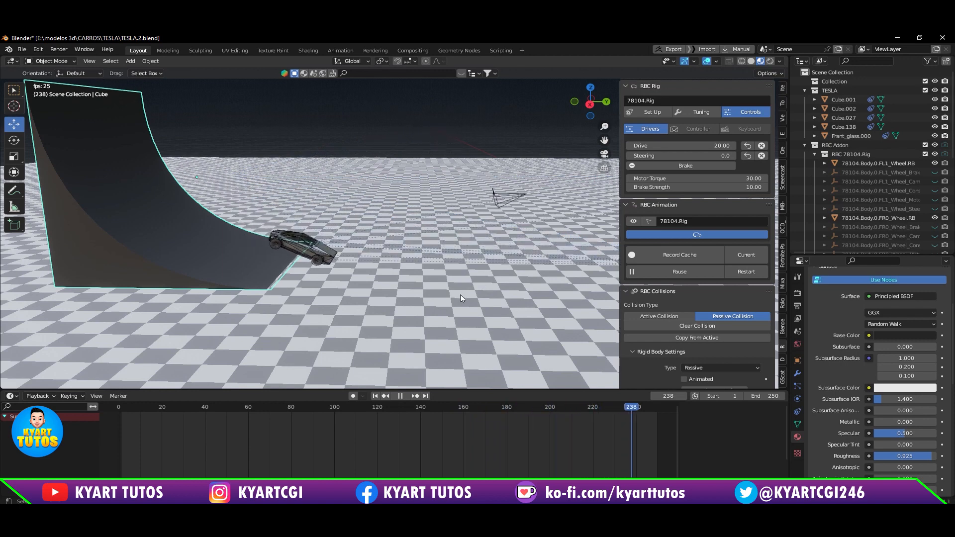
{"action": "left_click", "coordinate": [738, 275]}
{"action": "left_click", "coordinate": [695, 276]}
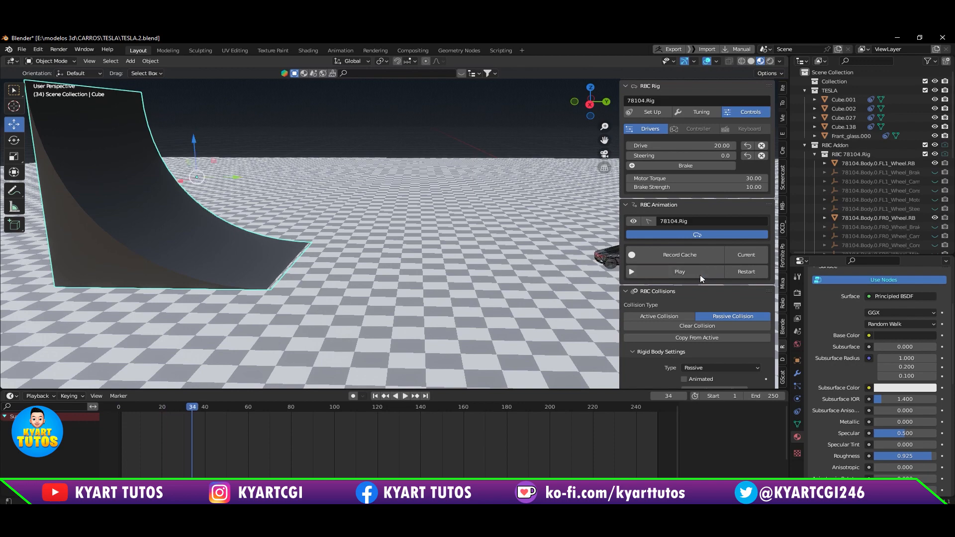
{"action": "left_click", "coordinate": [738, 270]}
Step: Set the ramp's rigid body friction to 0.858 and its collision shape to Mesh
{"action": "scroll", "coordinate": [497, 289], "scroll_direction": "down", "scroll_amount": 2}
{"action": "scroll", "coordinate": [497, 290], "scroll_direction": "down", "scroll_amount": 1}
{"action": "mouse_move", "coordinate": [499, 304]}
{"action": "middle_mouse_down", "text": "shift"}
{"action": "mouse_move", "coordinate": [424, 260]}
{"action": "mouse_move", "coordinate": [491, 306]}
{"action": "middle_mouse_up", "text": "shift"}
{"action": "scroll", "coordinate": [500, 273], "scroll_direction": "up", "scroll_amount": 3}
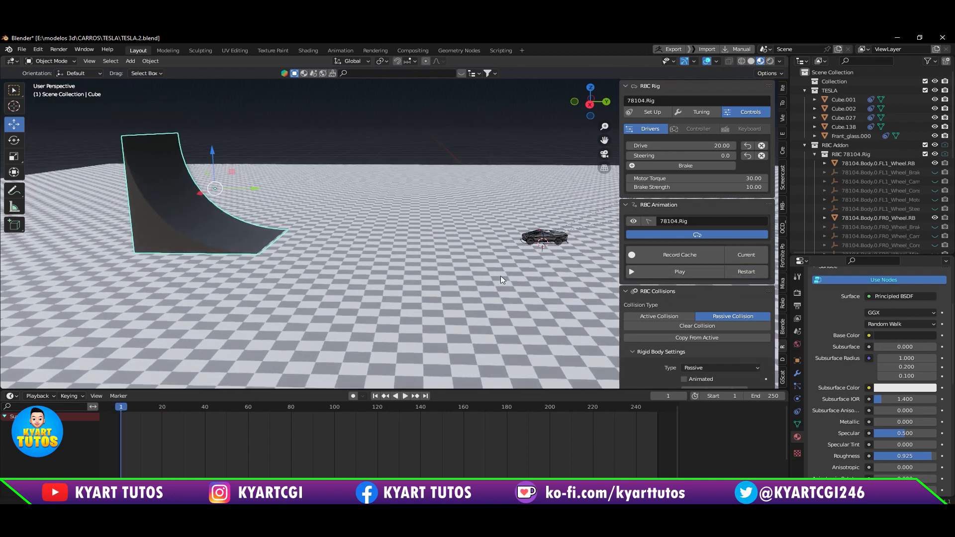
{"action": "scroll", "coordinate": [692, 341], "scroll_direction": "down", "scroll_amount": 3}
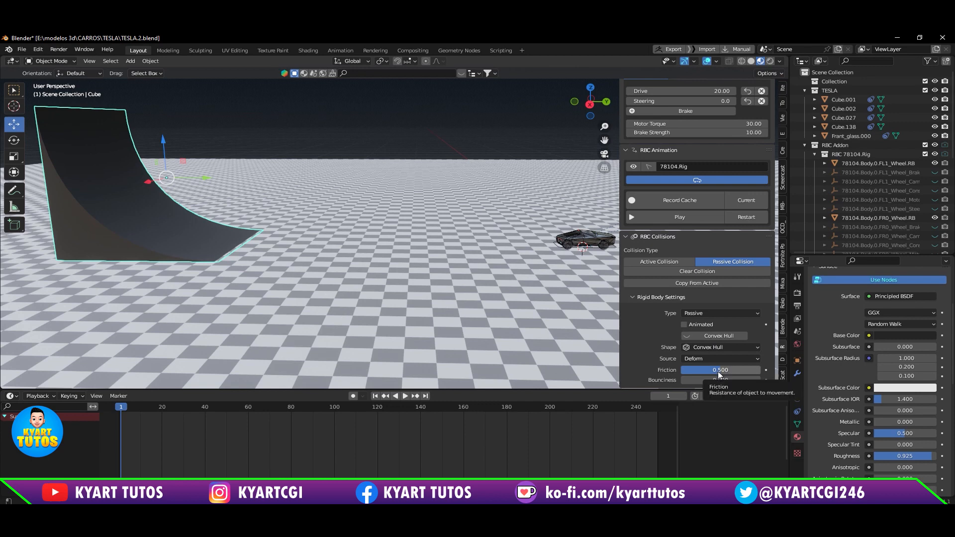
{"action": "left_click_drag", "start_coordinate": [718, 371], "coordinate": [735, 371]}
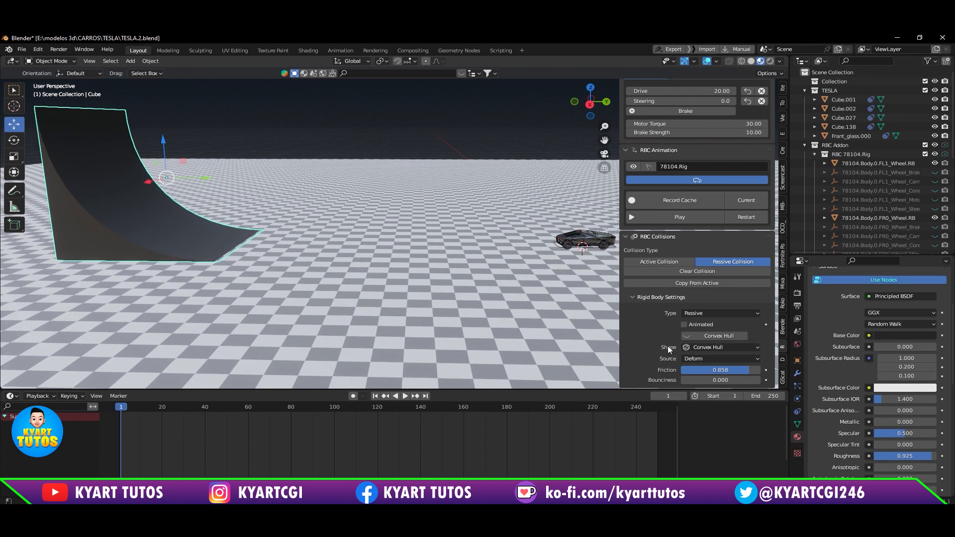
{"action": "left_click", "coordinate": [713, 348]}
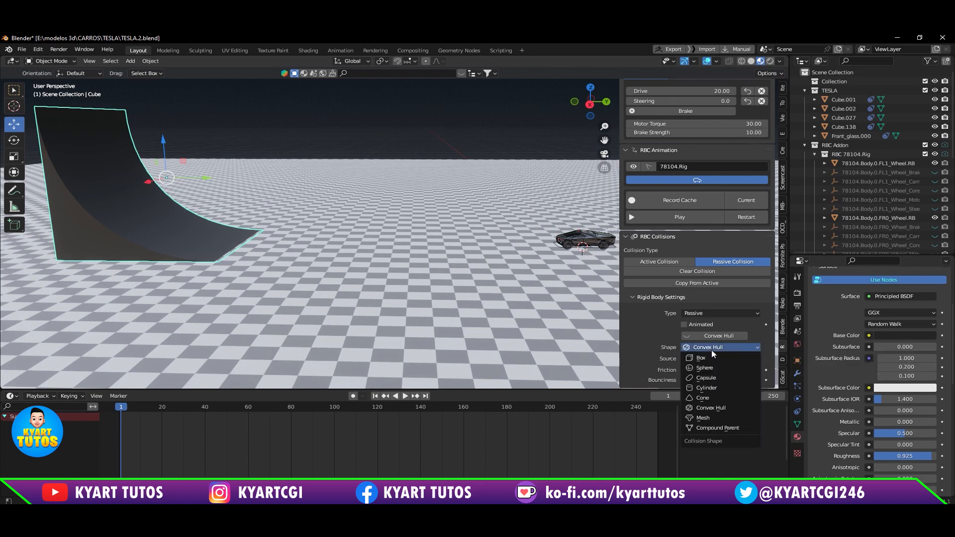
{"action": "left_click", "coordinate": [718, 418]}
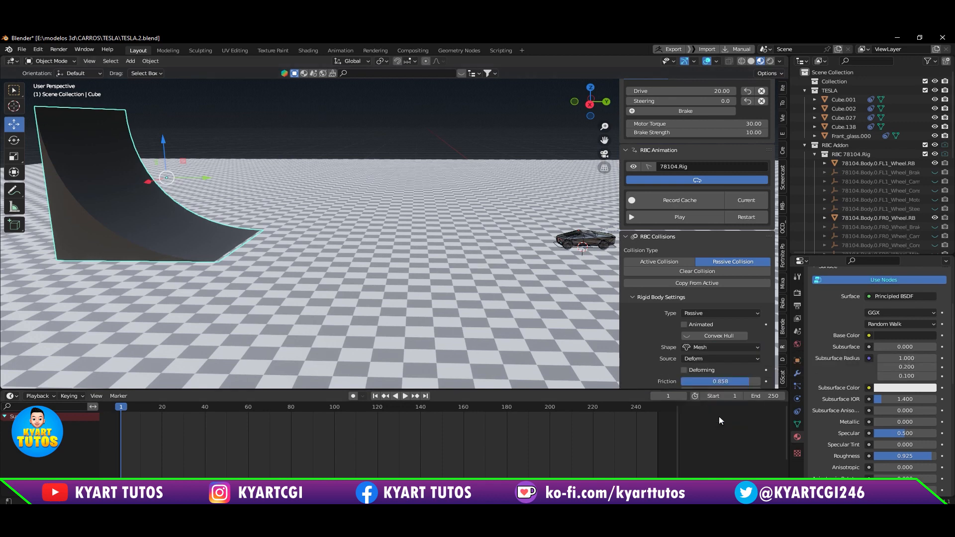
{"action": "scroll", "coordinate": [739, 342], "scroll_direction": "down", "scroll_amount": 1}
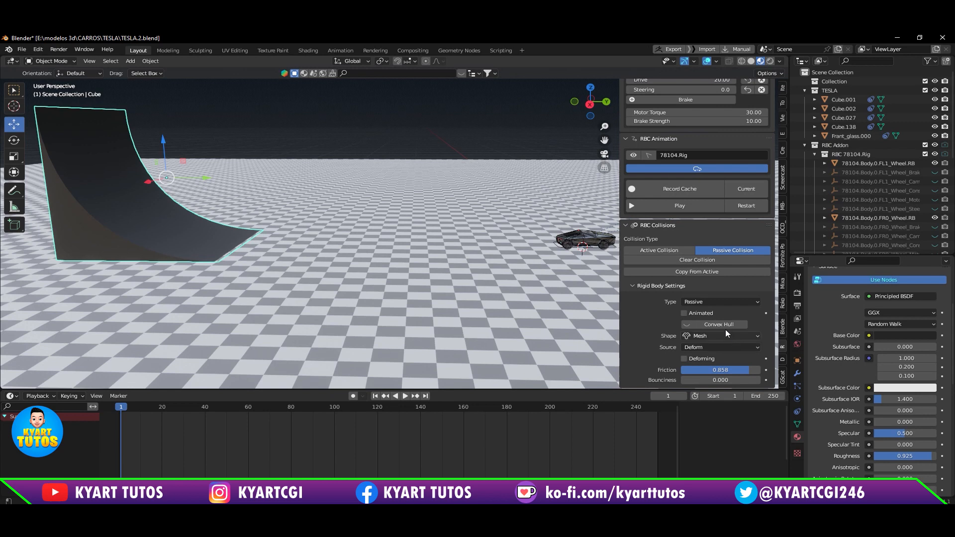
Step: Play the car's approach to the mesh-shaped ramp from the first frame and pause at frame 53
{"action": "left_click", "coordinate": [746, 206]}
{"action": "left_click", "coordinate": [715, 205]}
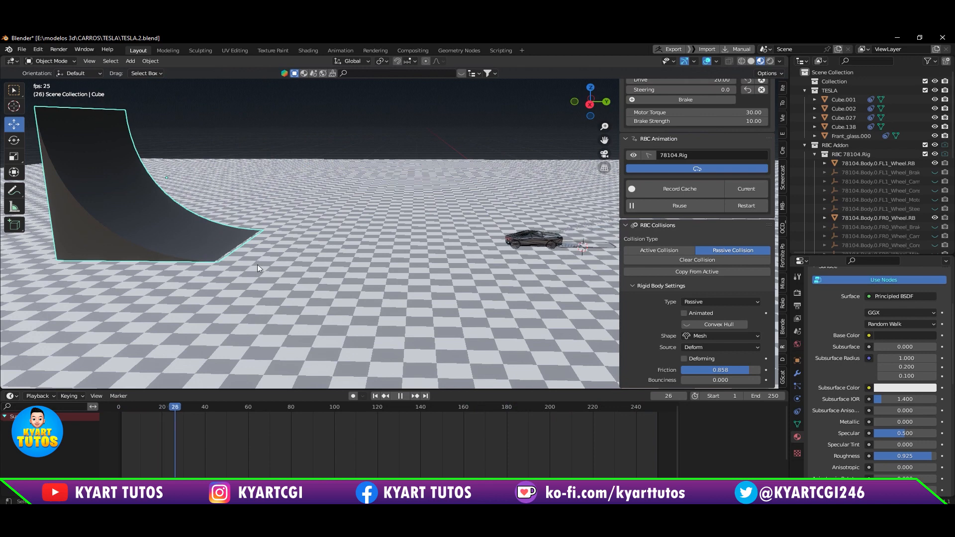
{"action": "middle_click_drag", "start_coordinate": [263, 257], "coordinate": [340, 270], "text": "shift"}
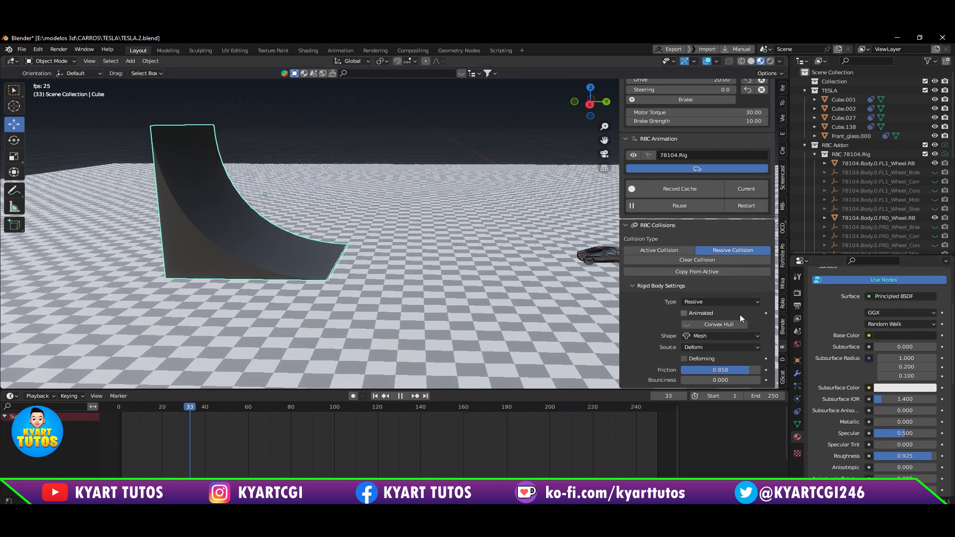
{"action": "left_click", "coordinate": [698, 206]}
Step: Set the ramp's rigid body friction to 0.5
{"action": "double_click", "coordinate": [721, 371]}
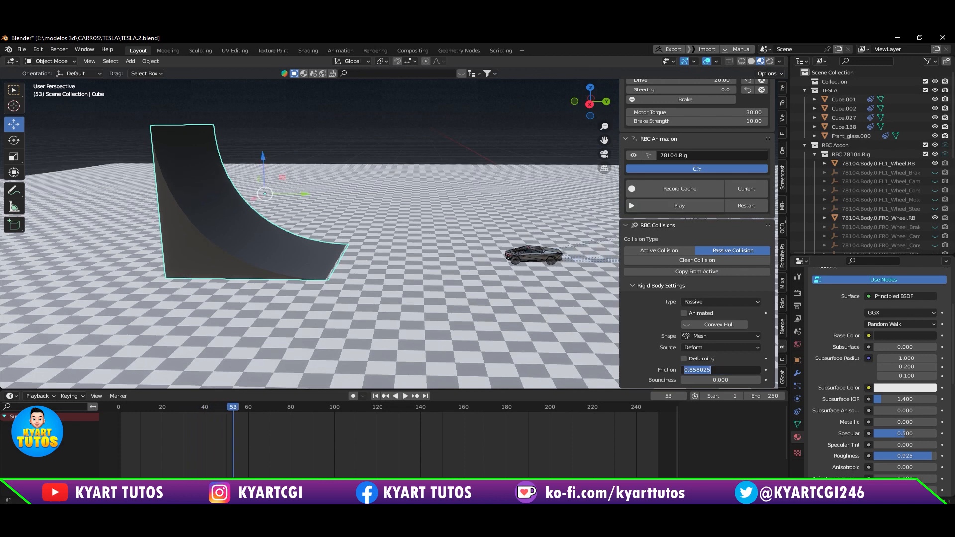
{"action": "type", "text": "0.5"}
{"action": "key", "text": "Return"}
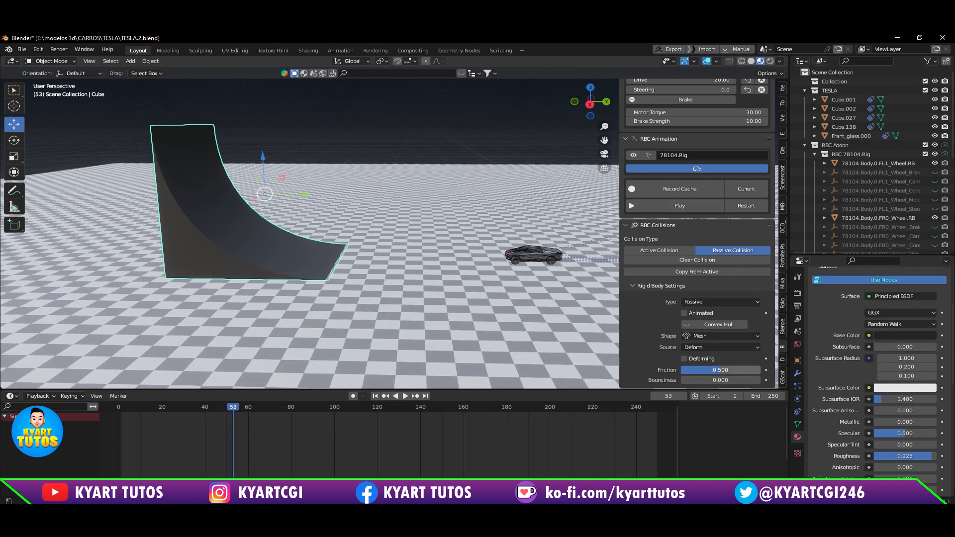
Step: Set the car rig's Drive to 40 and its Motor Torque to 60
{"action": "scroll", "coordinate": [741, 154], "scroll_direction": "up", "scroll_amount": 3}
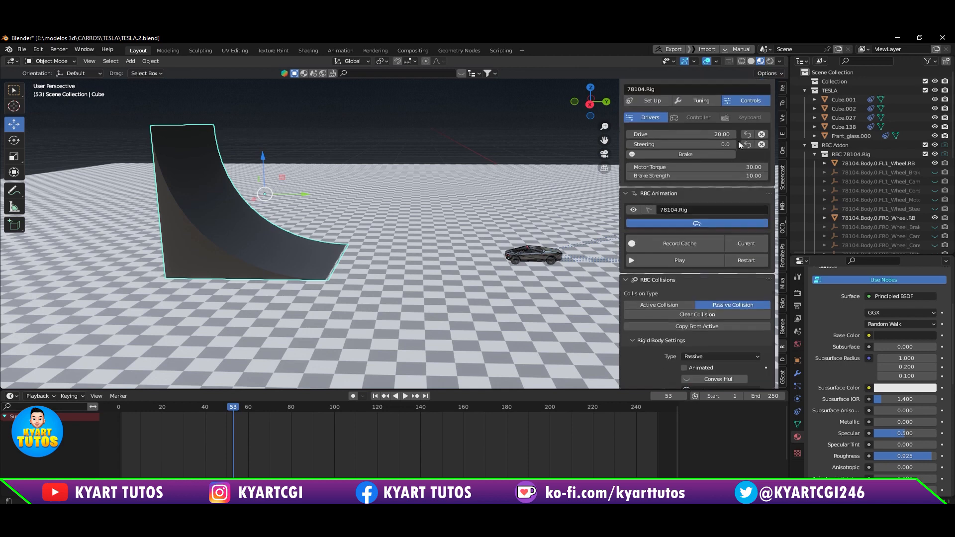
{"action": "left_click", "coordinate": [724, 133]}
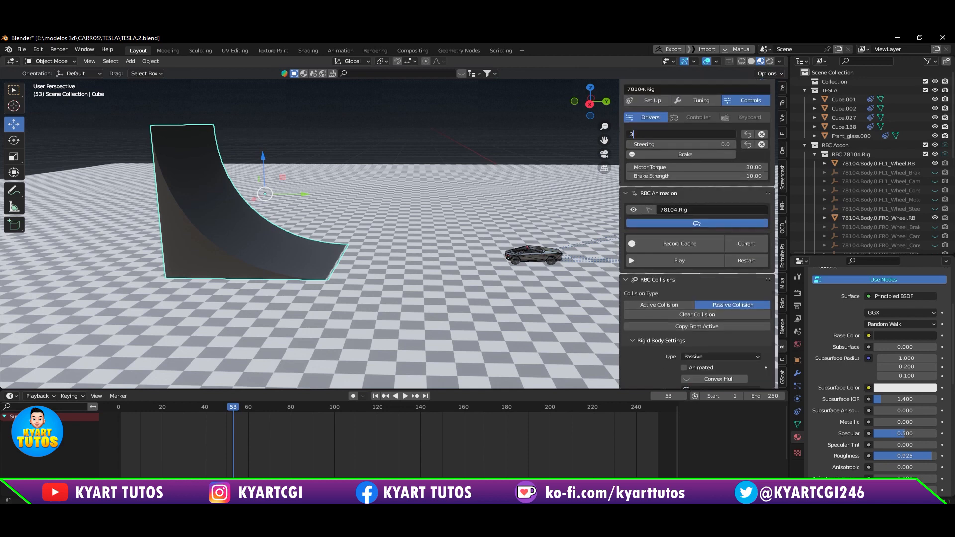
{"action": "type", "text": "30"}
{"action": "key", "text": "Return"}
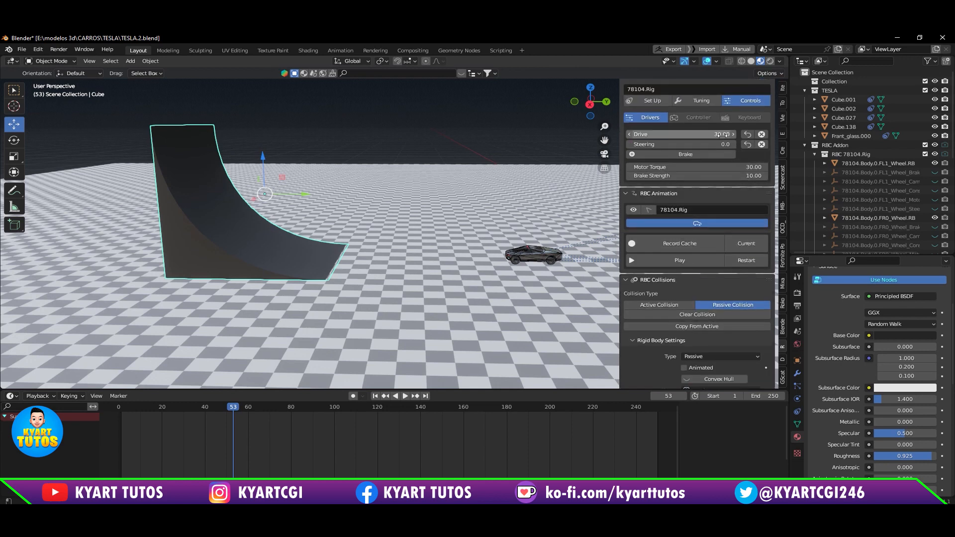
{"action": "left_click", "coordinate": [753, 163]}
{"action": "key", "text": "Return"}
{"action": "key", "text": "Return"}
Step: Hide the viewport overlays, play the car's run over the ramp from the first frame to frame 109, and restart
{"action": "left_click", "coordinate": [749, 262]}
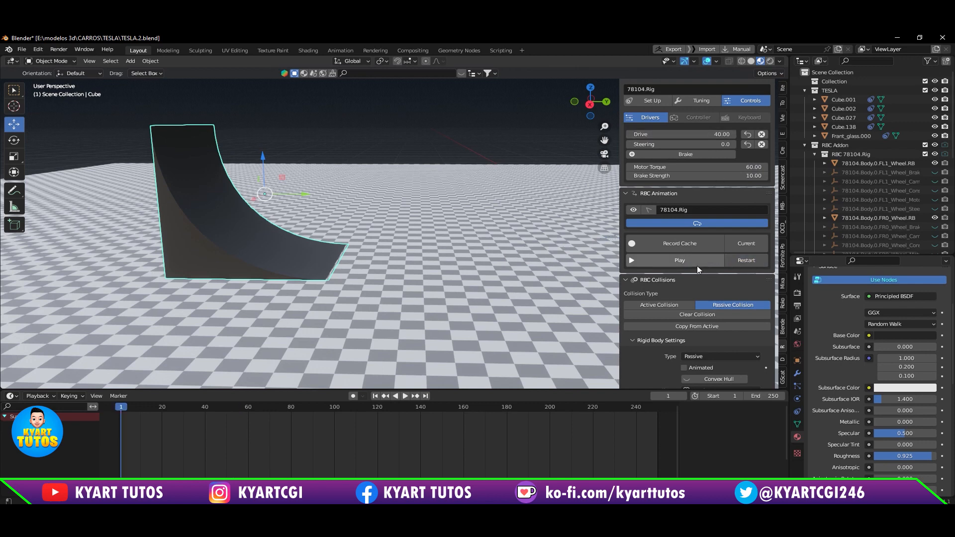
{"action": "middle_click_drag", "start_coordinate": [453, 288], "coordinate": [364, 296]}
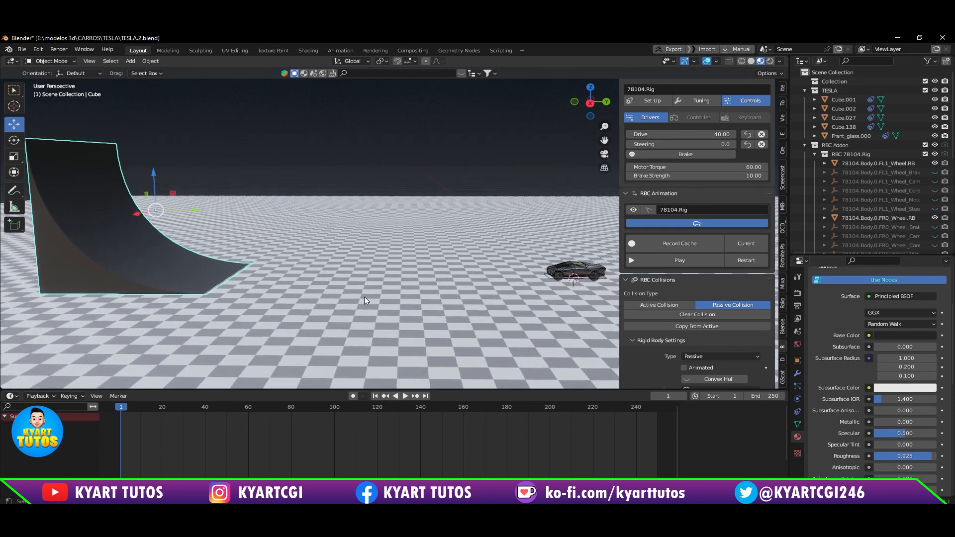
{"action": "left_click", "coordinate": [708, 61]}
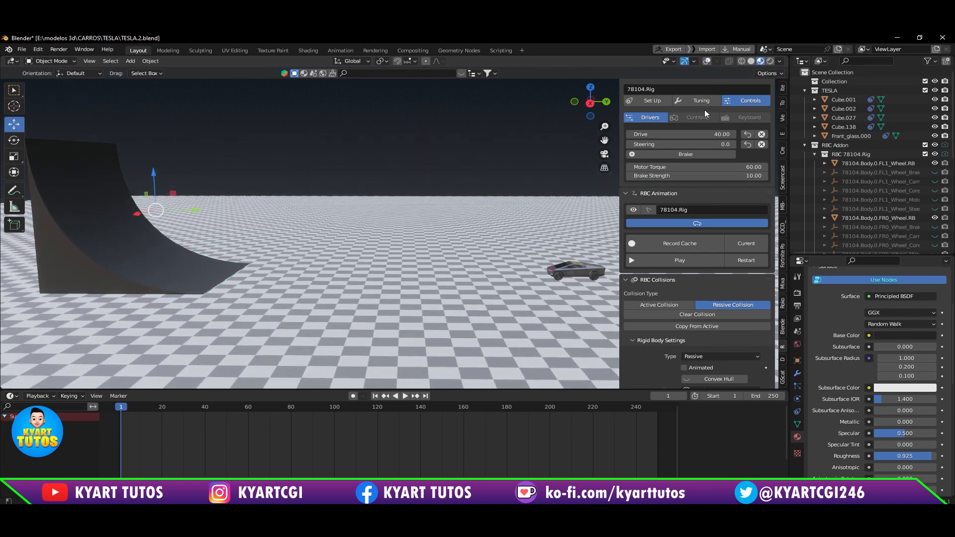
{"action": "left_click", "coordinate": [702, 256]}
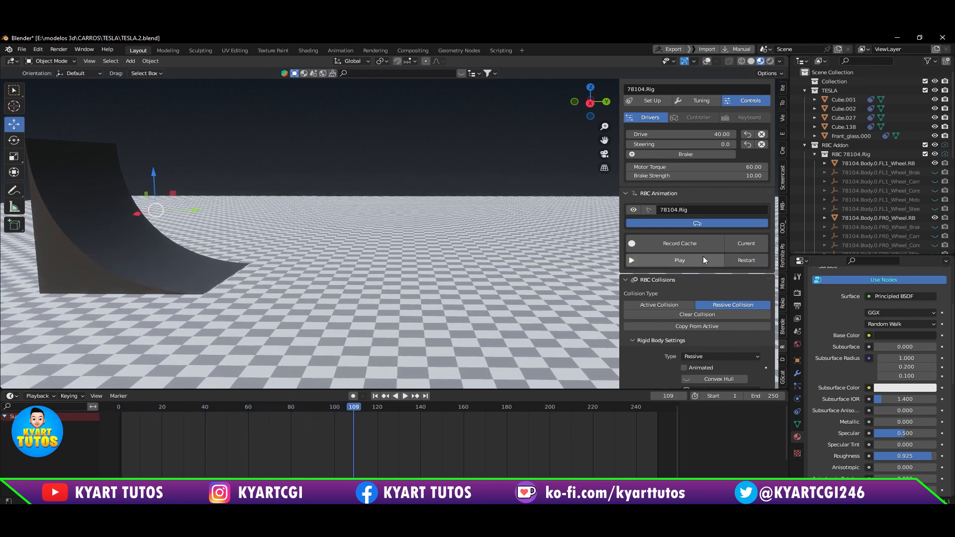
{"action": "left_click", "coordinate": [703, 256]}
{"action": "middle_click_drag", "start_coordinate": [298, 276], "coordinate": [421, 282], "text": "shift"}
{"action": "left_click", "coordinate": [753, 257]}
Step: Set the Motor Torque to 30, play the car's run onto the ramp past frame 76, and restart the simulation
{"action": "double_click", "coordinate": [696, 167]}
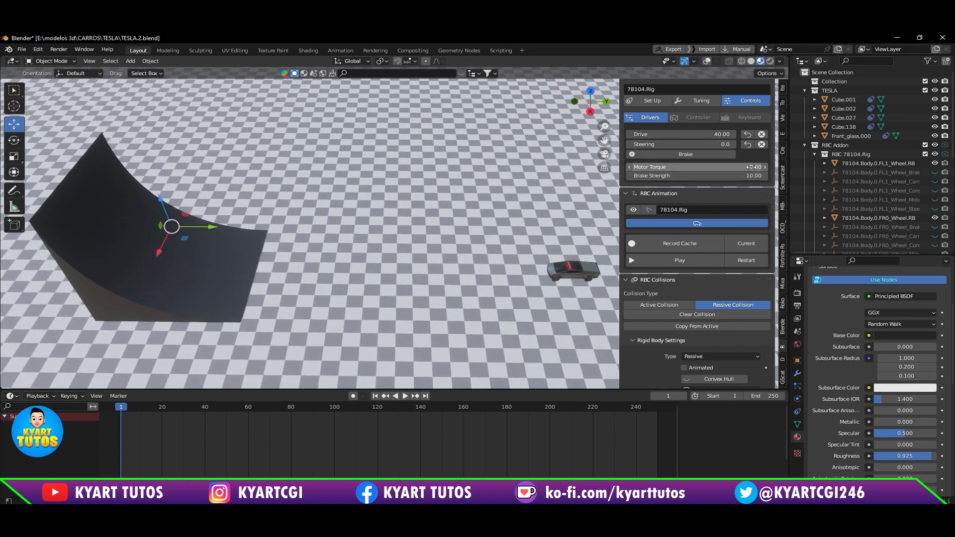
{"action": "type", "text": "30"}
{"action": "key", "text": "Return"}
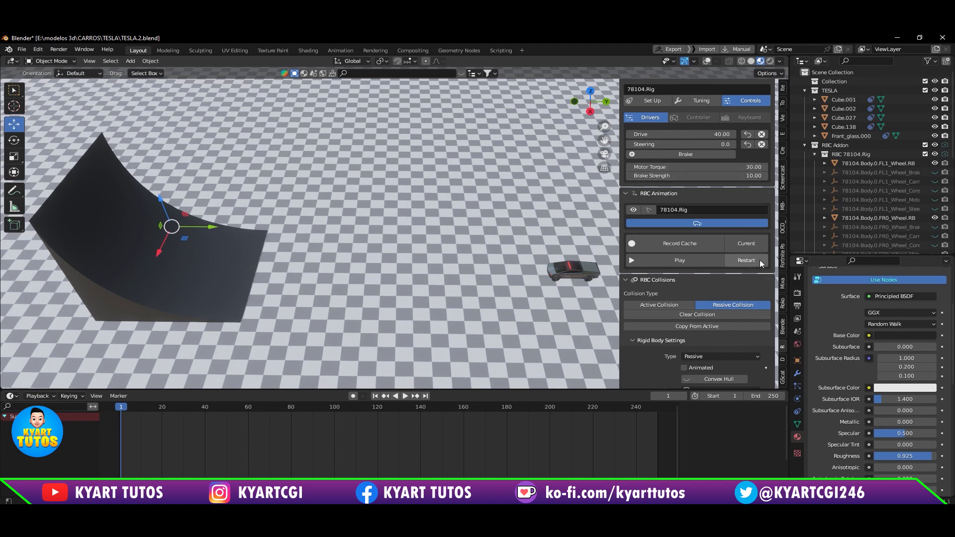
{"action": "left_click", "coordinate": [716, 262]}
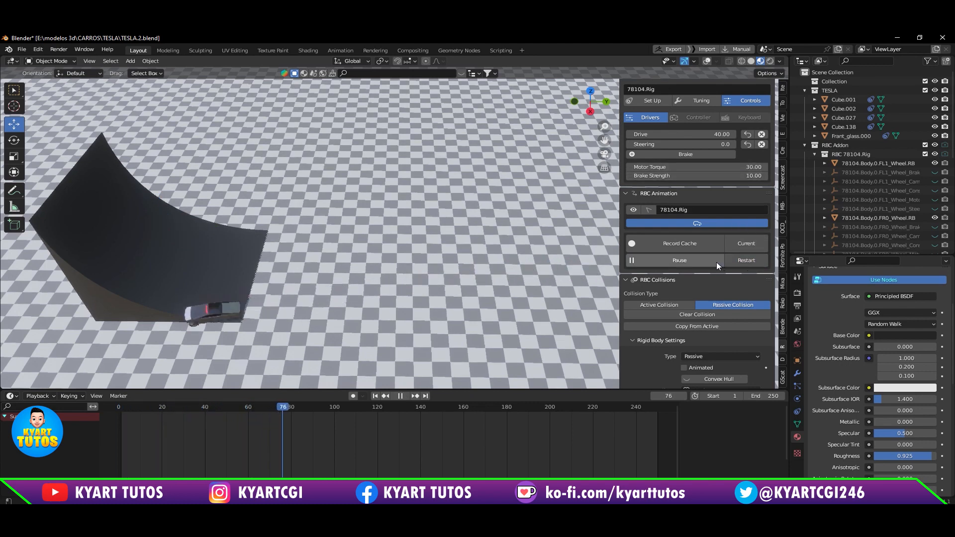
{"action": "left_click", "coordinate": [716, 260]}
{"action": "left_click", "coordinate": [745, 261]}
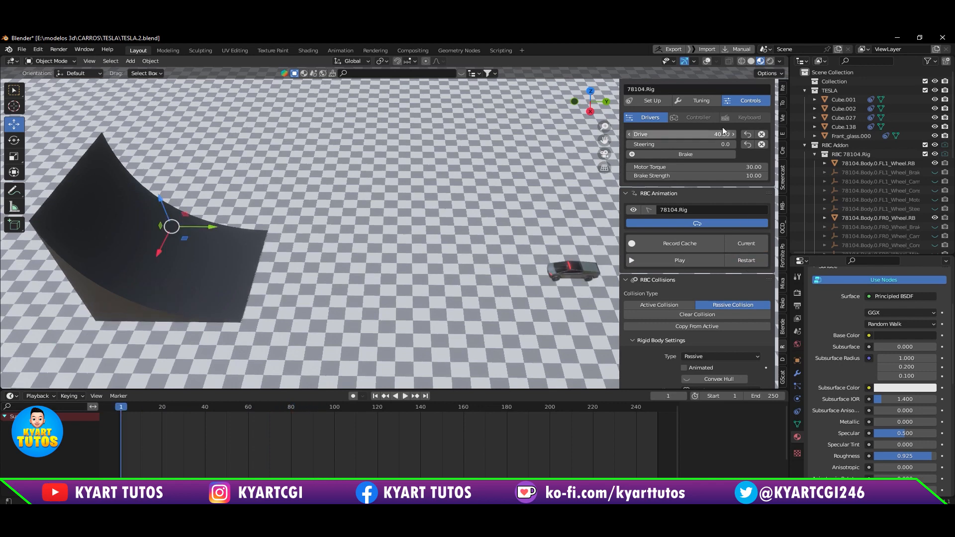
Step: Set the car rig's Motor Torque to 20 and its Drive to 35
{"action": "double_click", "coordinate": [707, 168]}
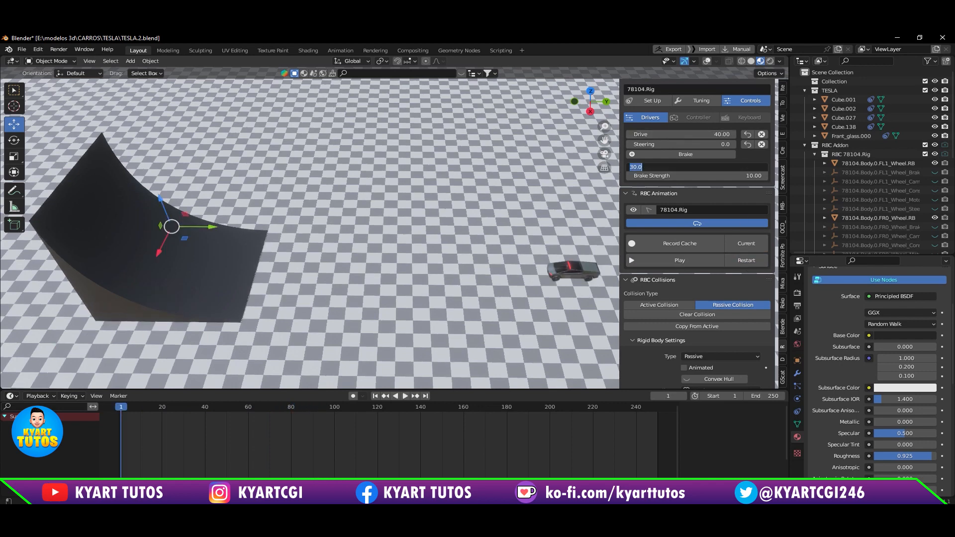
{"action": "type", "text": "20"}
{"action": "key", "text": "Return"}
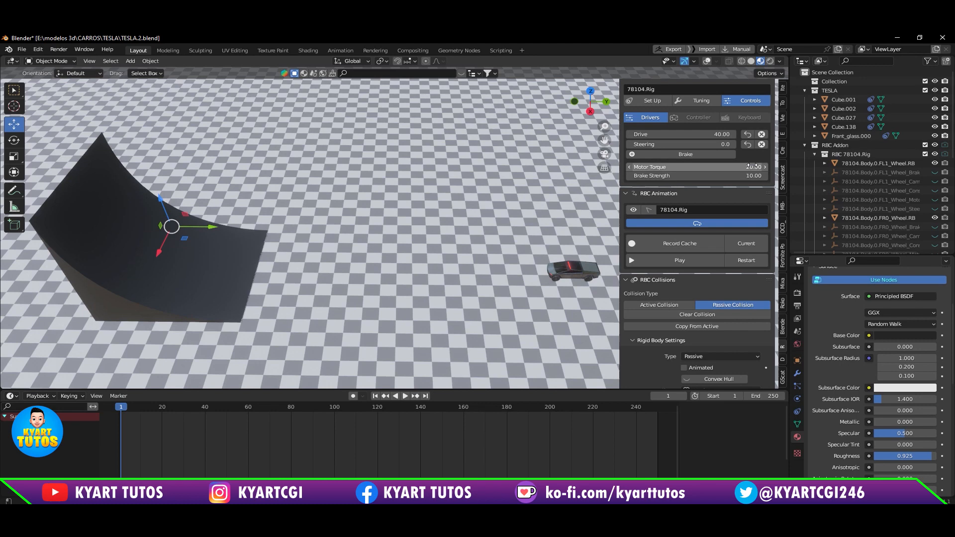
{"action": "double_click", "coordinate": [706, 134]}
{"action": "type", "text": "20"}
{"action": "key", "text": "Return"}
{"action": "double_click", "coordinate": [706, 134]}
{"action": "type", "text": "35"}
{"action": "key", "text": "Return"}
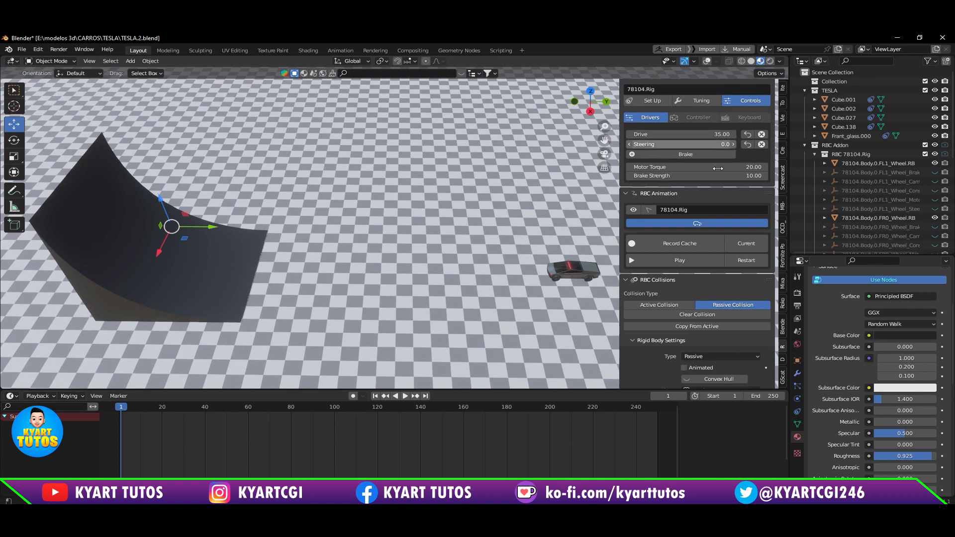
Step: Play the car's jump over the ramp to frame 144, restart, and view the ramp and car from above behind the car
{"action": "left_click", "coordinate": [712, 259]}
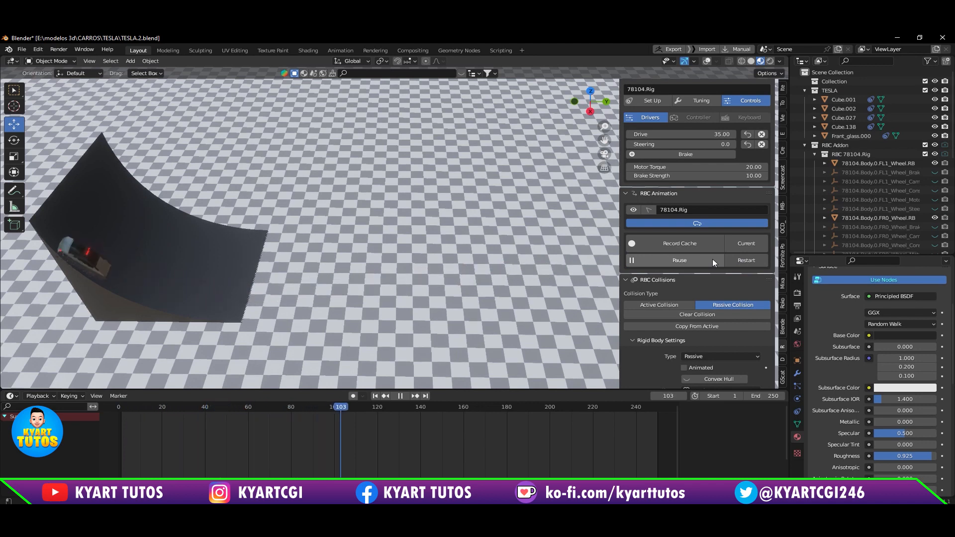
{"action": "left_click", "coordinate": [712, 259]}
{"action": "left_click", "coordinate": [712, 260]}
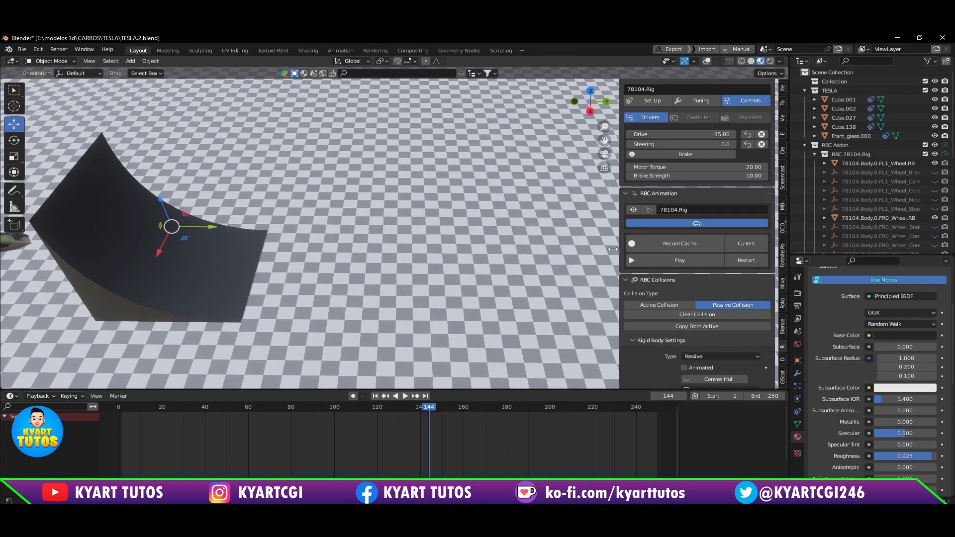
{"action": "left_click", "coordinate": [740, 264]}
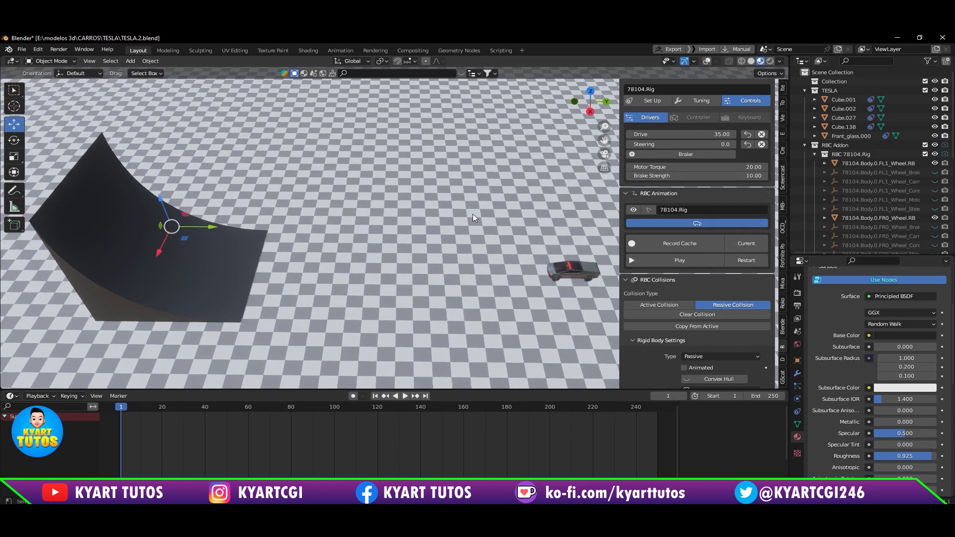
{"action": "middle_click_drag", "start_coordinate": [481, 264], "coordinate": [388, 268]}
{"action": "scroll", "coordinate": [406, 228], "scroll_direction": "down", "scroll_amount": 3}
{"action": "scroll", "coordinate": [389, 271], "scroll_direction": "up", "scroll_amount": 2}
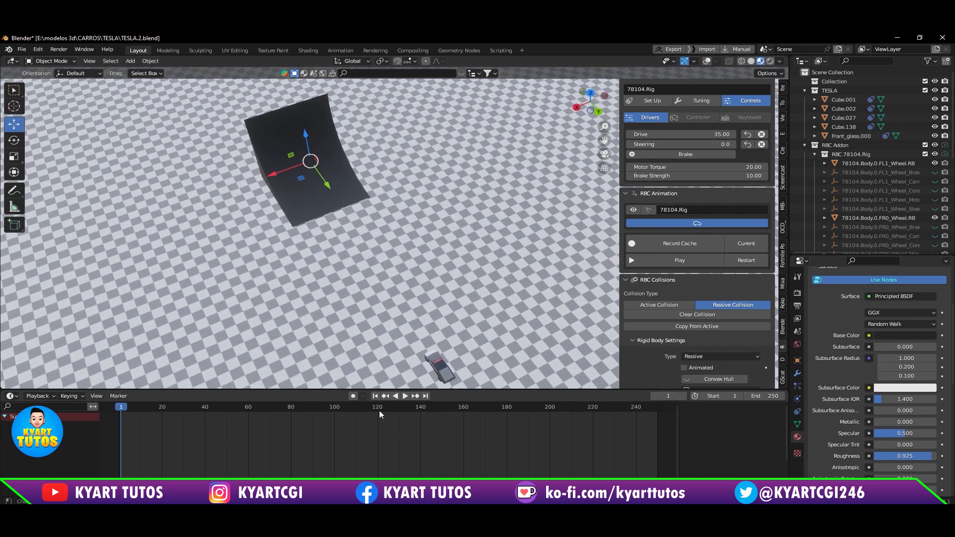
Step: Shrink the timeline to enlarge the viewport, and set the car rig's Motor Torque to 10 and its Drive to 40
{"action": "left_click_drag", "start_coordinate": [371, 389], "coordinate": [367, 484]}
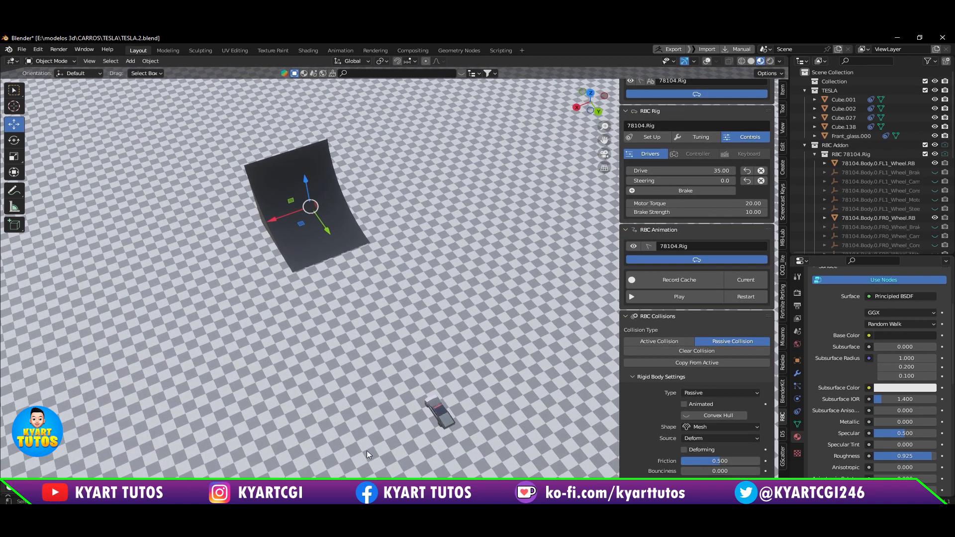
{"action": "middle_click_drag", "start_coordinate": [376, 392], "coordinate": [375, 341], "text": "shift"}
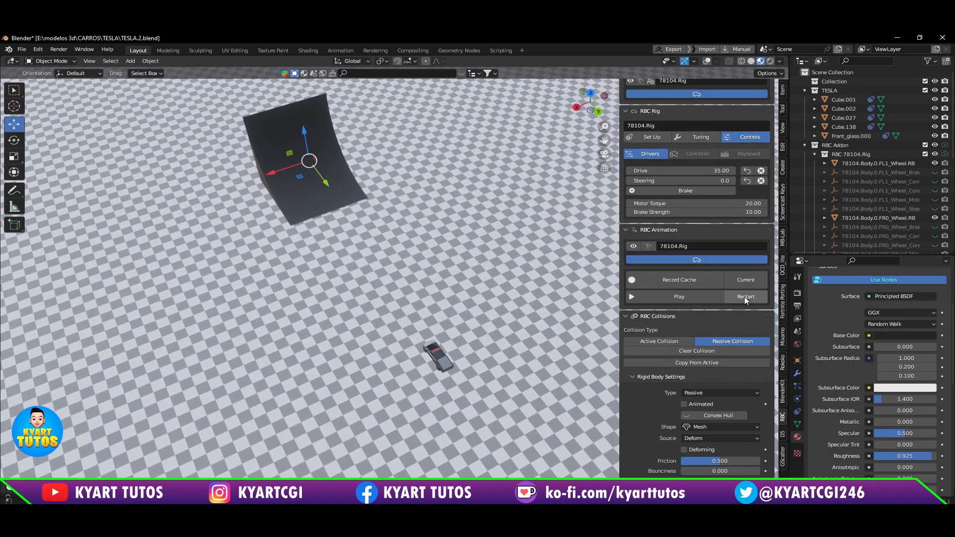
{"action": "left_click", "coordinate": [747, 202]}
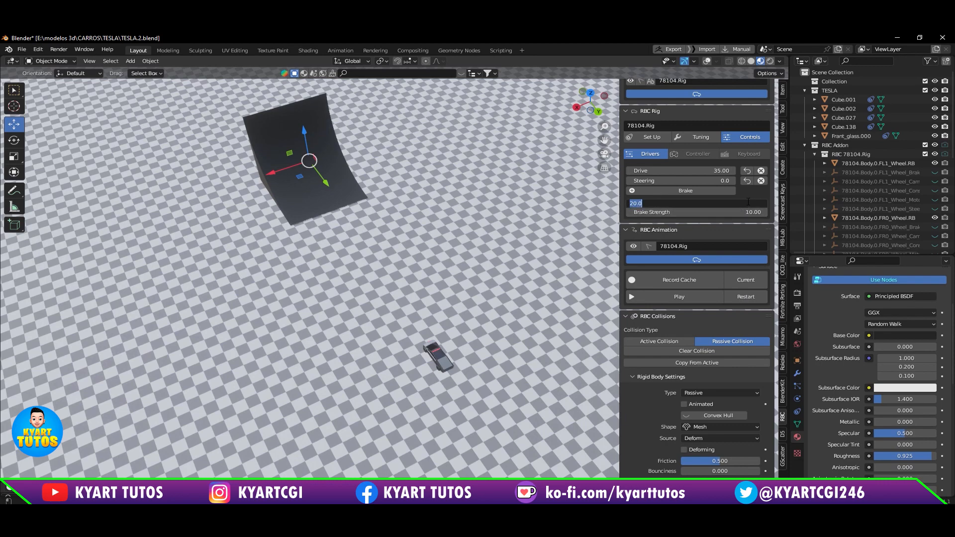
{"action": "type", "text": "10"}
{"action": "key", "text": "Return"}
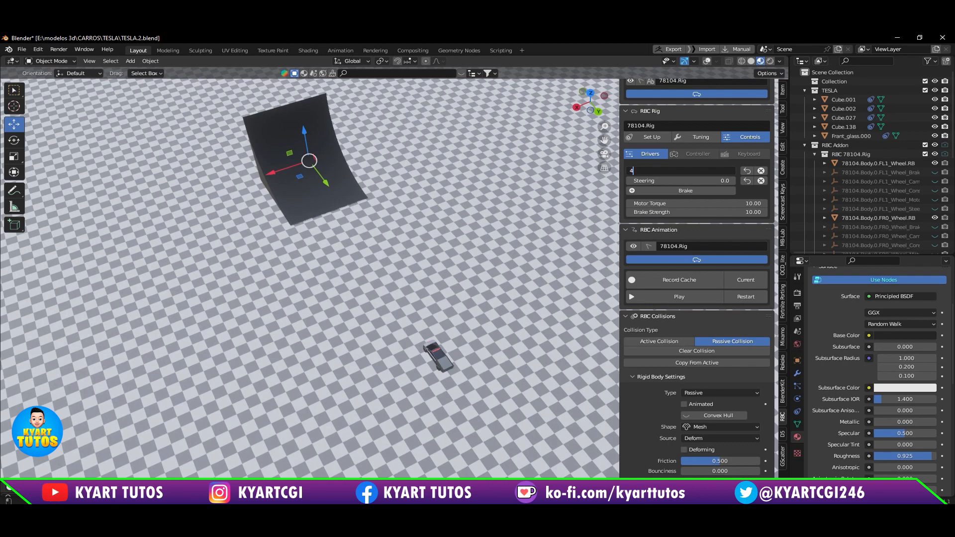
{"action": "type", "text": "40"}
{"action": "key", "text": "Return"}
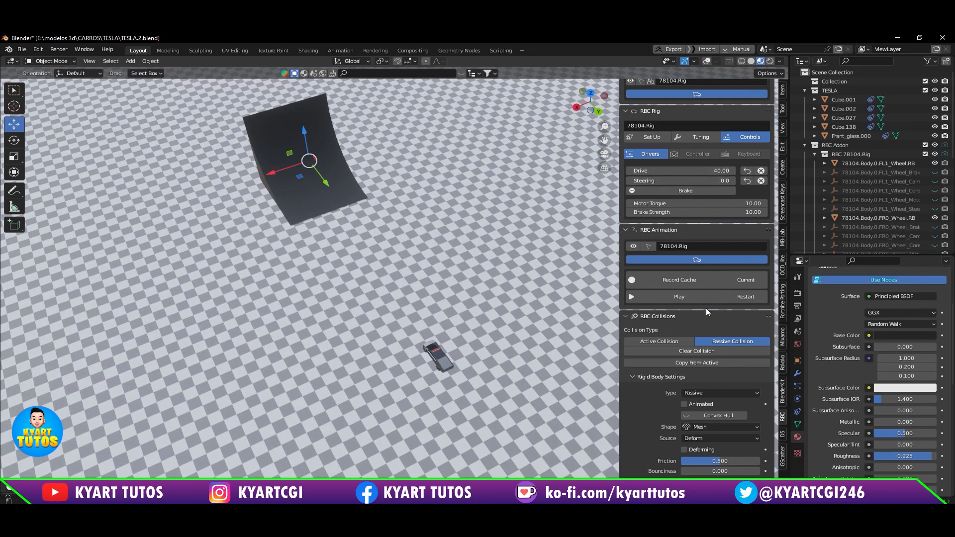
Step: Play the car's run over the ramp, watch it in a low side view, and restart and pause the simulation
{"action": "left_click", "coordinate": [712, 295]}
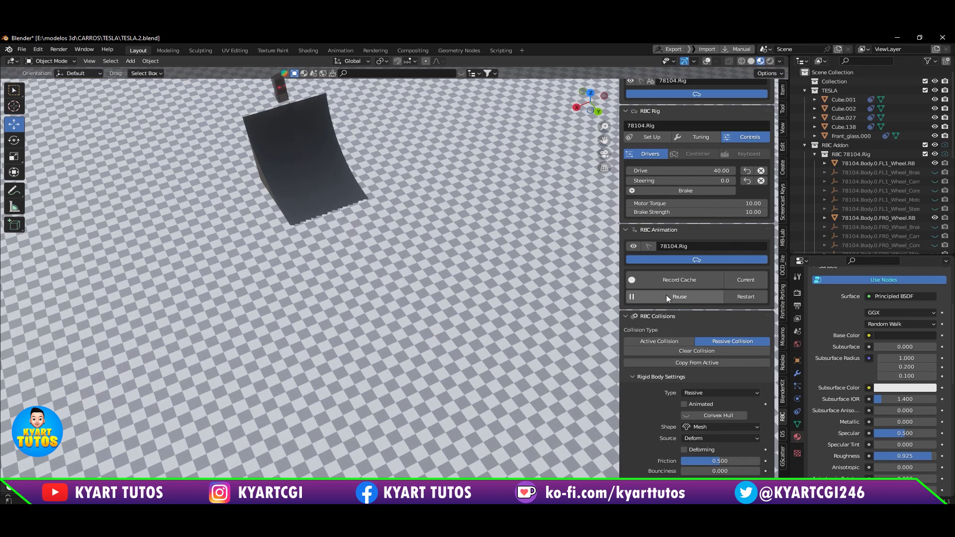
{"action": "middle_click_drag", "start_coordinate": [374, 197], "coordinate": [426, 130]}
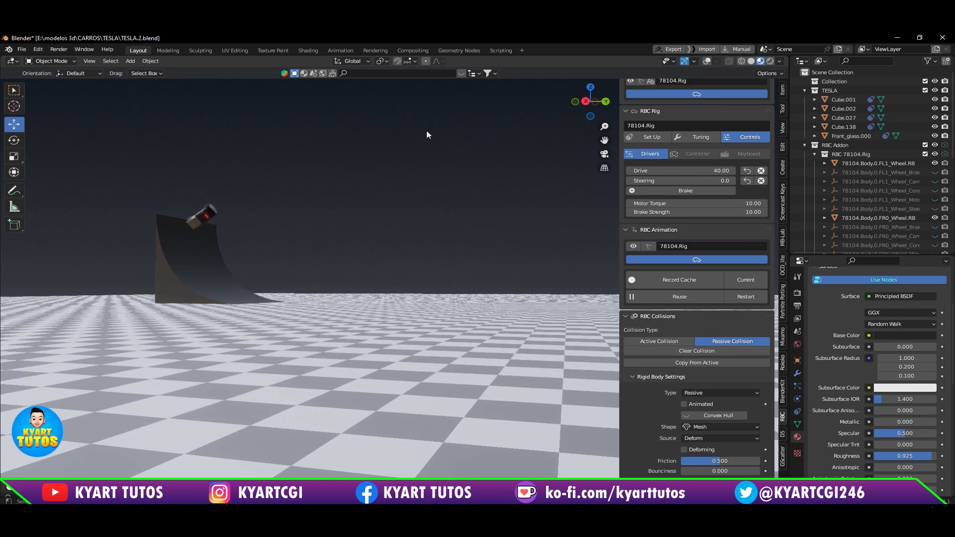
{"action": "middle_click_drag", "start_coordinate": [382, 258], "coordinate": [432, 318]}
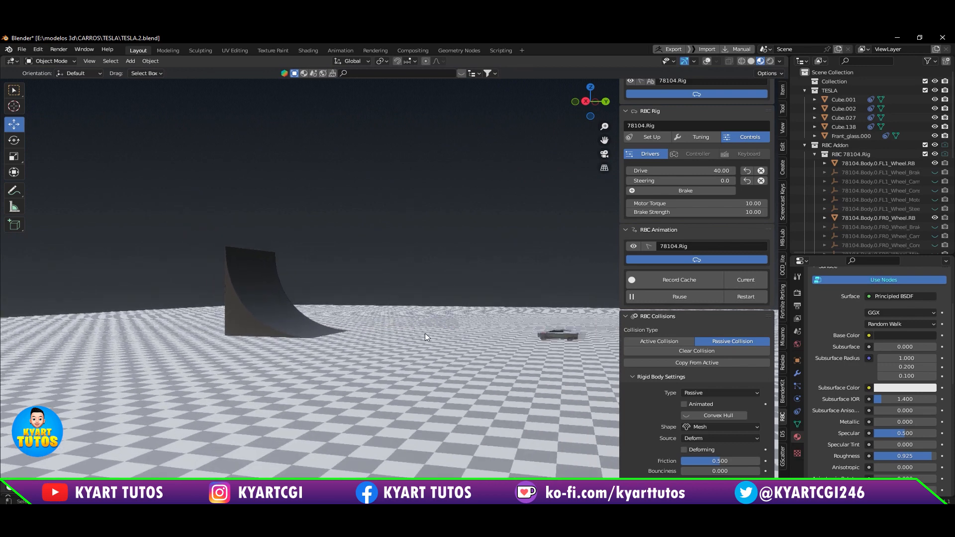
{"action": "left_click", "coordinate": [739, 297]}
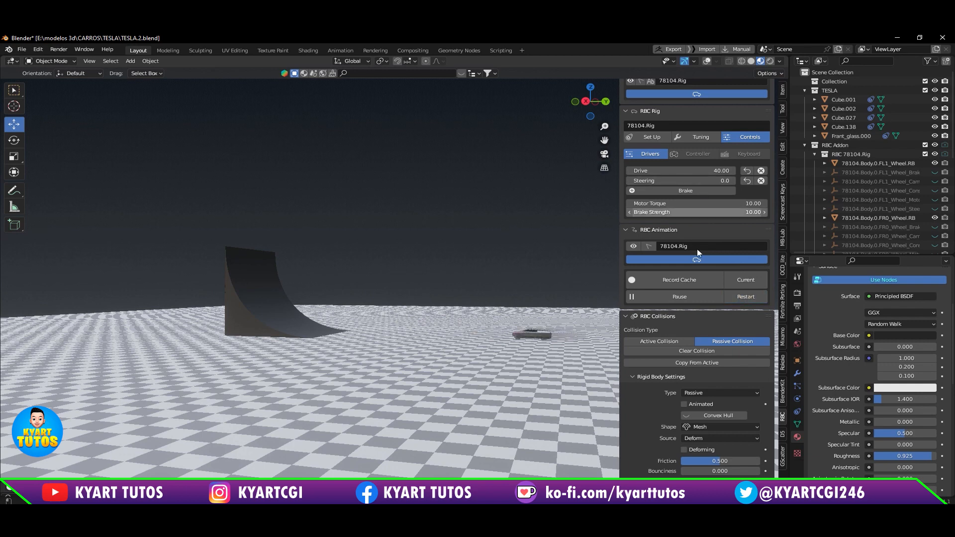
{"action": "left_click", "coordinate": [706, 294]}
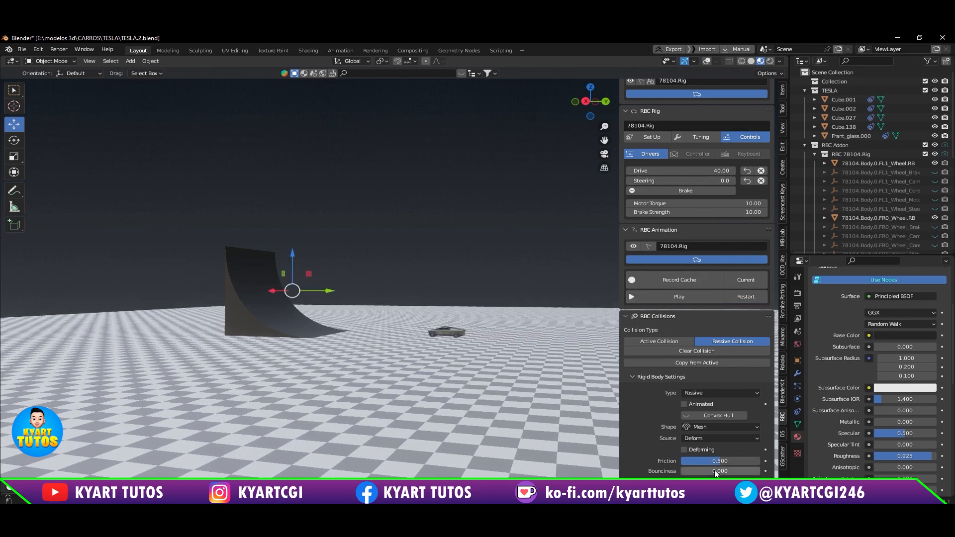
Step: Set the ramp's Bounciness to about 0.155, play the car's run from the start, and inspect it close up beside the ramp
{"action": "left_click_drag", "start_coordinate": [708, 470], "coordinate": [716, 471]}
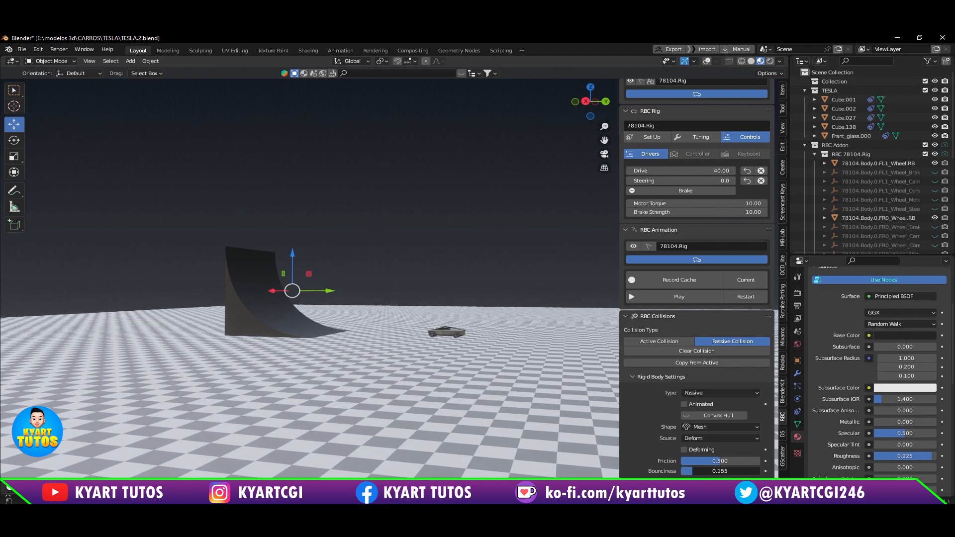
{"action": "left_click", "coordinate": [749, 296]}
{"action": "left_click", "coordinate": [698, 298]}
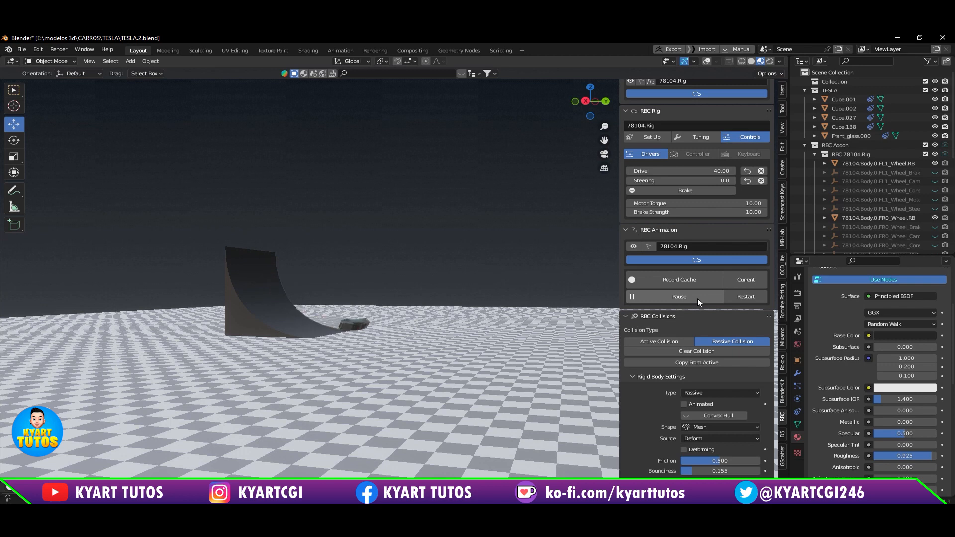
{"action": "left_click", "coordinate": [698, 299]}
{"action": "scroll", "coordinate": [324, 314], "scroll_direction": "up", "scroll_amount": 3}
{"action": "scroll", "coordinate": [324, 323], "scroll_direction": "up", "scroll_amount": 2}
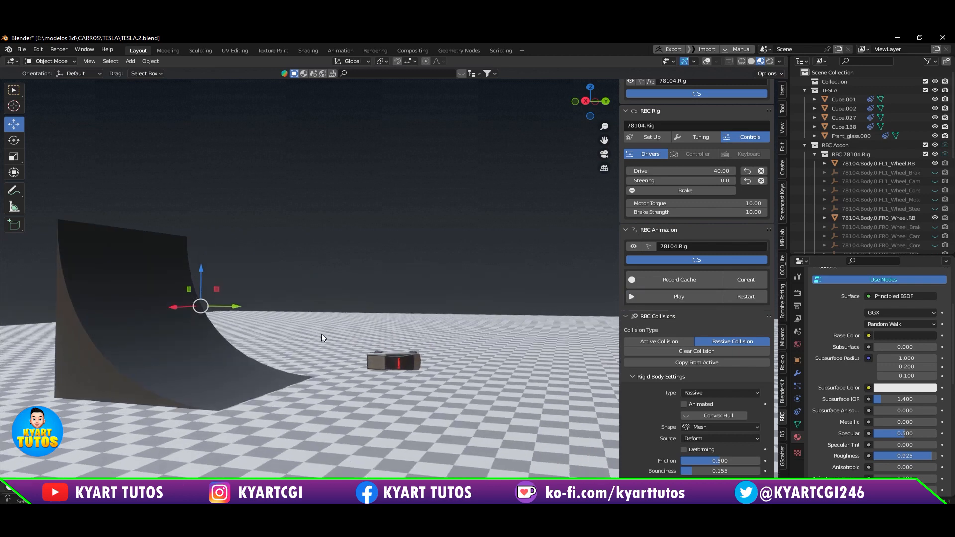
Step: Make the RBC Follow Camera the active scene camera, preview the car through it, and return to the free view
{"action": "scroll", "coordinate": [923, 216], "scroll_direction": "down", "scroll_amount": 6}
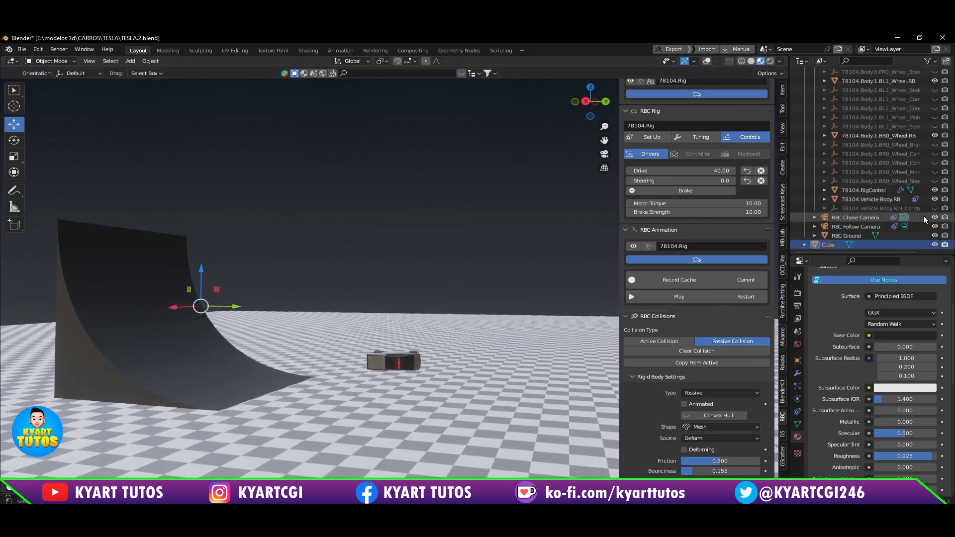
{"action": "left_click", "coordinate": [908, 226]}
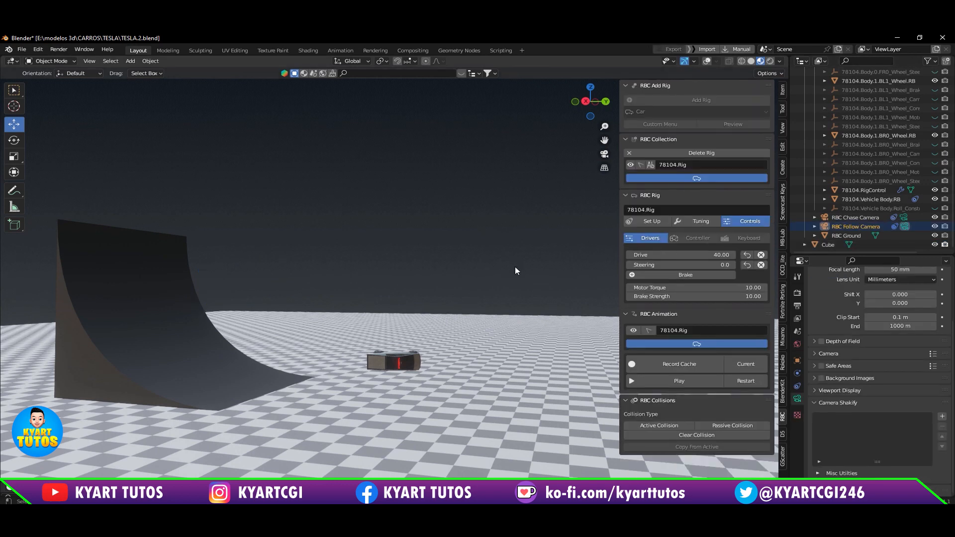
{"action": "key", "text": "KP_0"}
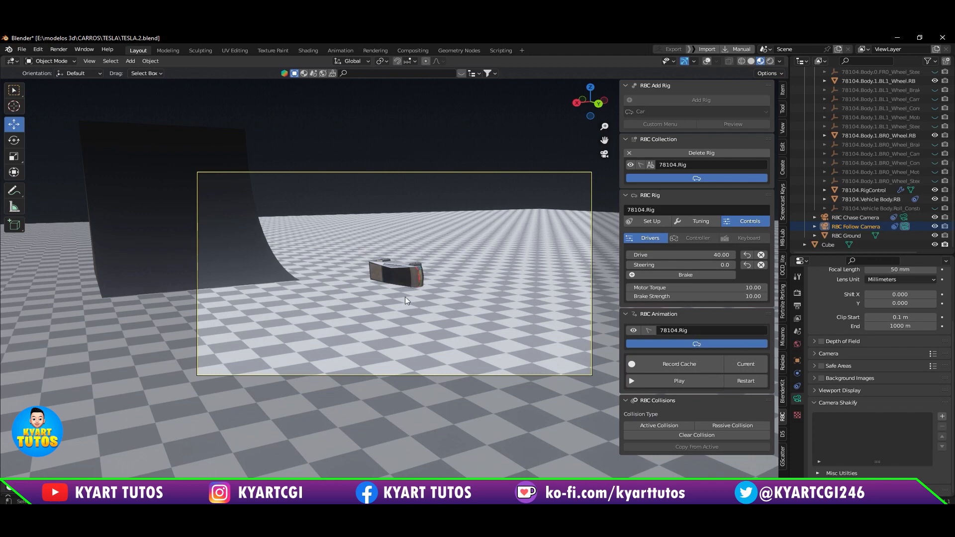
{"action": "key", "text": "KP_0"}
Step: Select the ramp and set its collision Bounciness to 0
{"action": "left_click", "coordinate": [184, 350]}
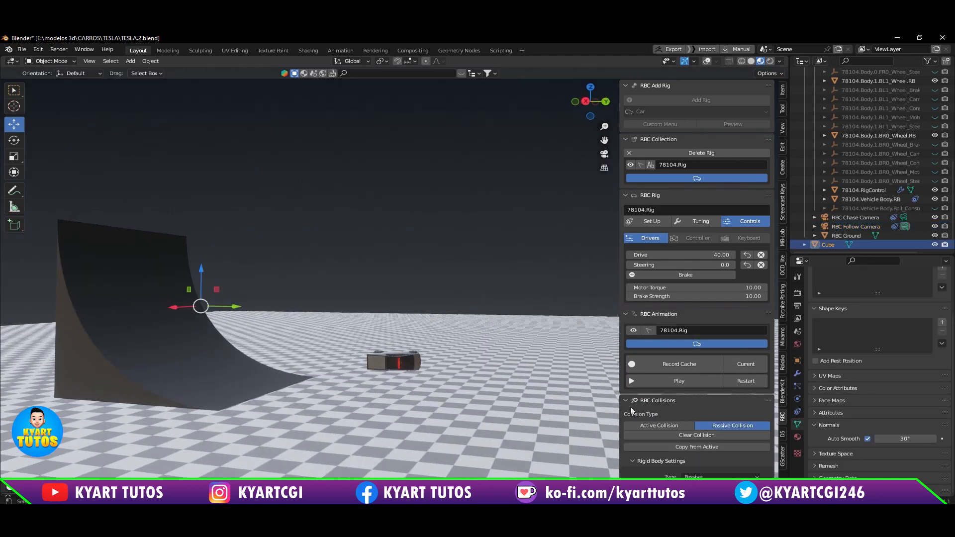
{"action": "scroll", "coordinate": [763, 428], "scroll_direction": "down", "scroll_amount": 4}
{"action": "left_click", "coordinate": [721, 471]}
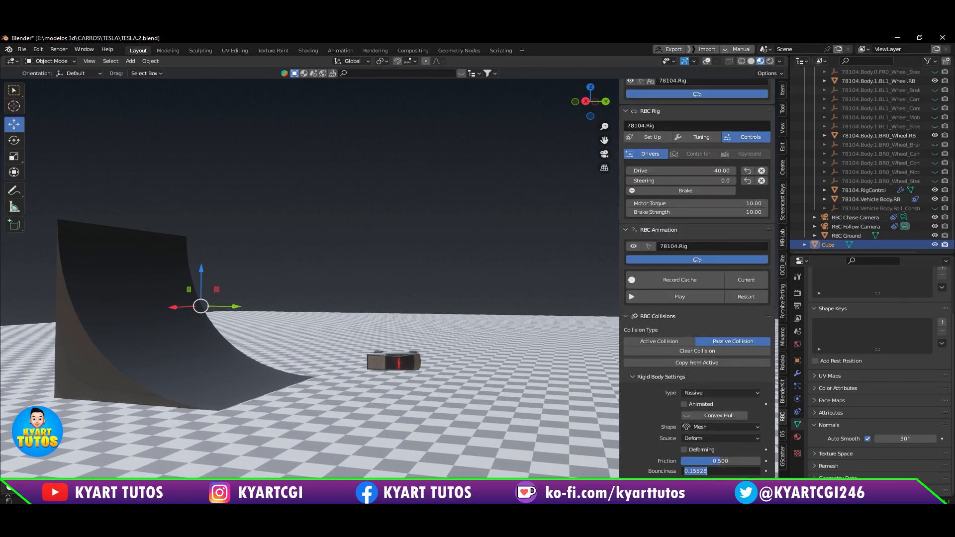
{"action": "type", "text": "0"}
{"action": "key", "text": "Return"}
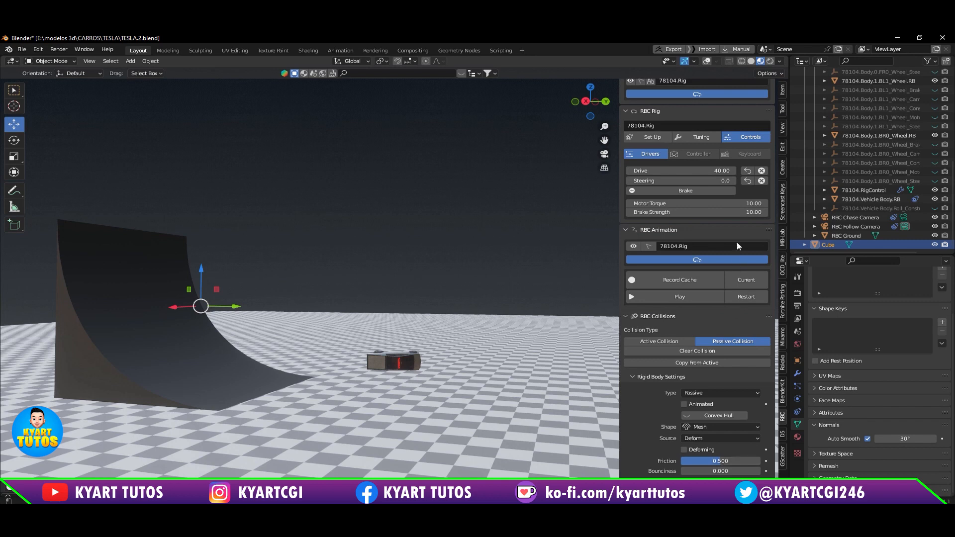
Step: Restart the simulation and play the car's run over the ramp in a side view showing both car and ramp
{"action": "scroll", "coordinate": [738, 231], "scroll_direction": "up", "scroll_amount": 1}
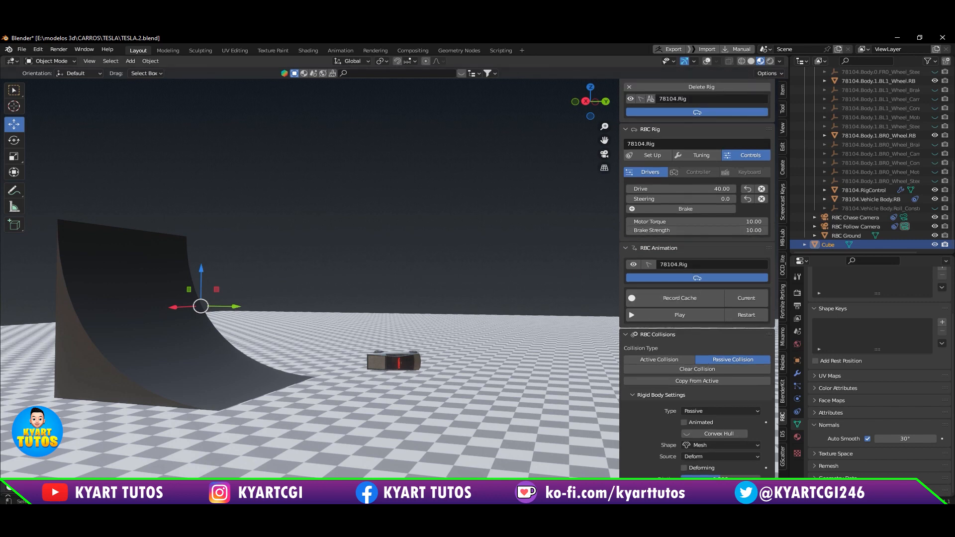
{"action": "middle_click_drag", "start_coordinate": [190, 366], "coordinate": [321, 342], "text": "shift"}
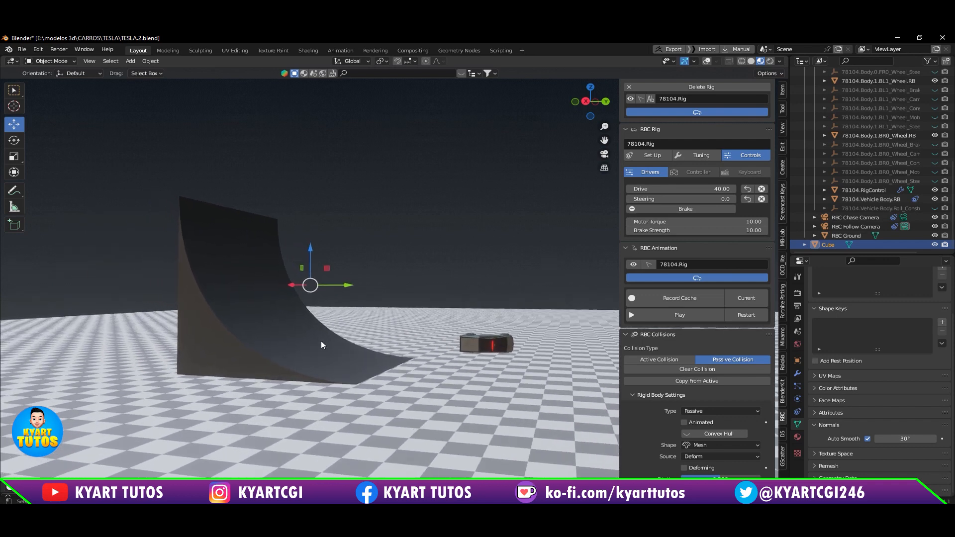
{"action": "scroll", "coordinate": [321, 341], "scroll_direction": "down", "scroll_amount": 2}
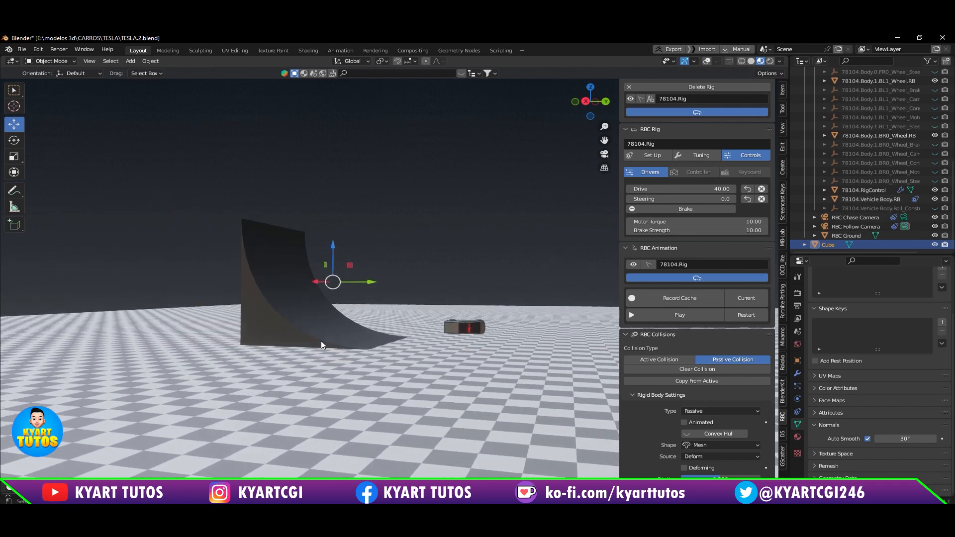
{"action": "left_click", "coordinate": [748, 315]}
{"action": "left_click", "coordinate": [685, 313]}
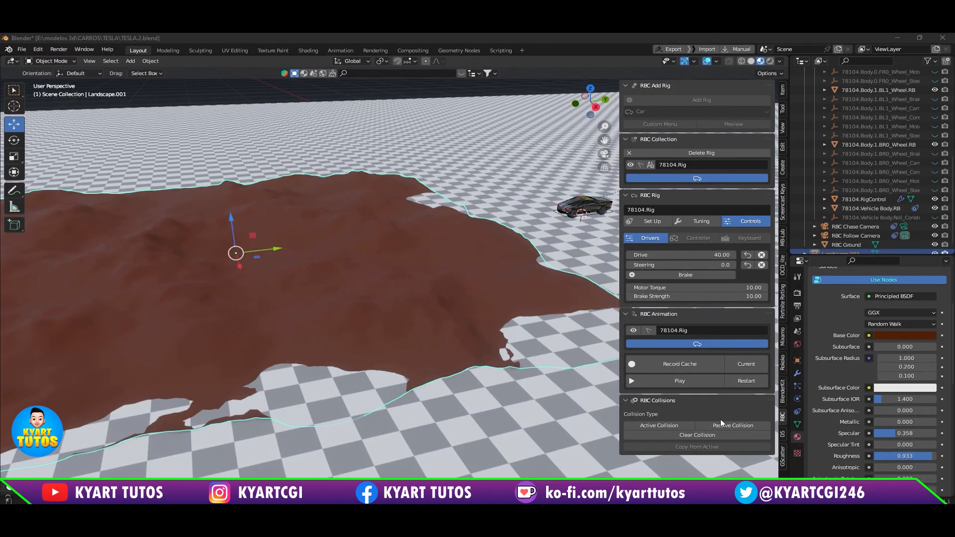
Step: Assign a Passive Collision to the Landscape.001 terrain
{"action": "left_click", "coordinate": [731, 427]}
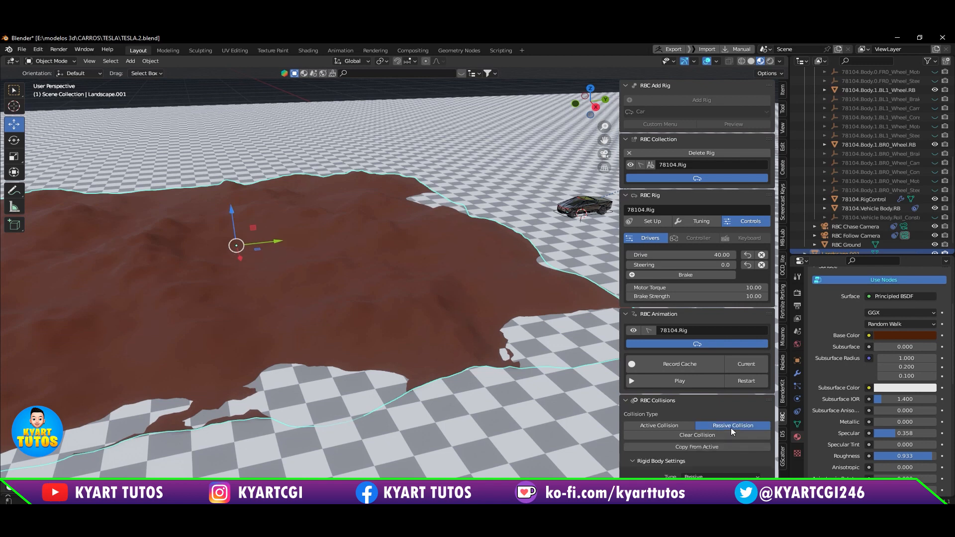
{"action": "scroll", "coordinate": [705, 387], "scroll_direction": "down", "scroll_amount": 3}
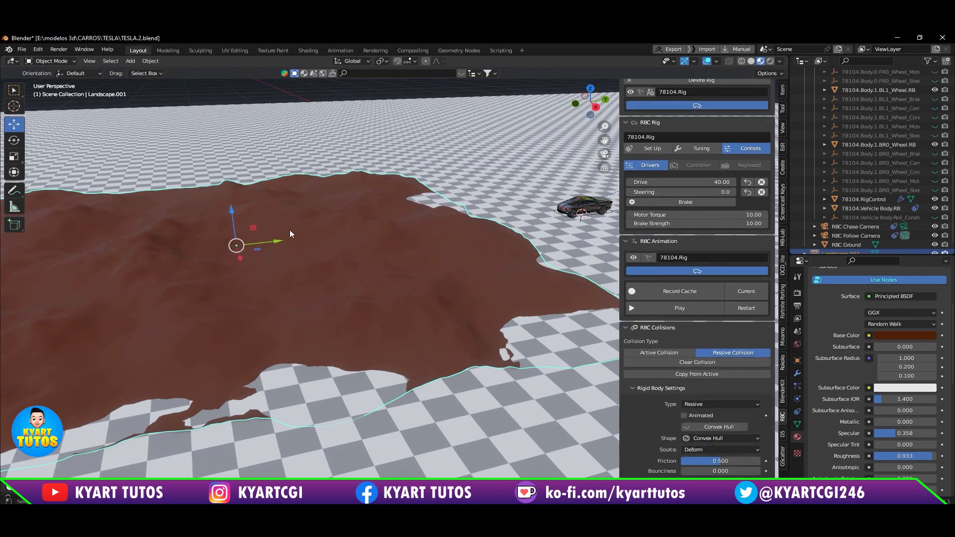
{"action": "mouse_move", "coordinate": [332, 291]}
{"action": "middle_mouse_down"}
{"action": "mouse_move", "coordinate": [329, 278]}
{"action": "mouse_move", "coordinate": [328, 290]}
{"action": "middle_mouse_up"}
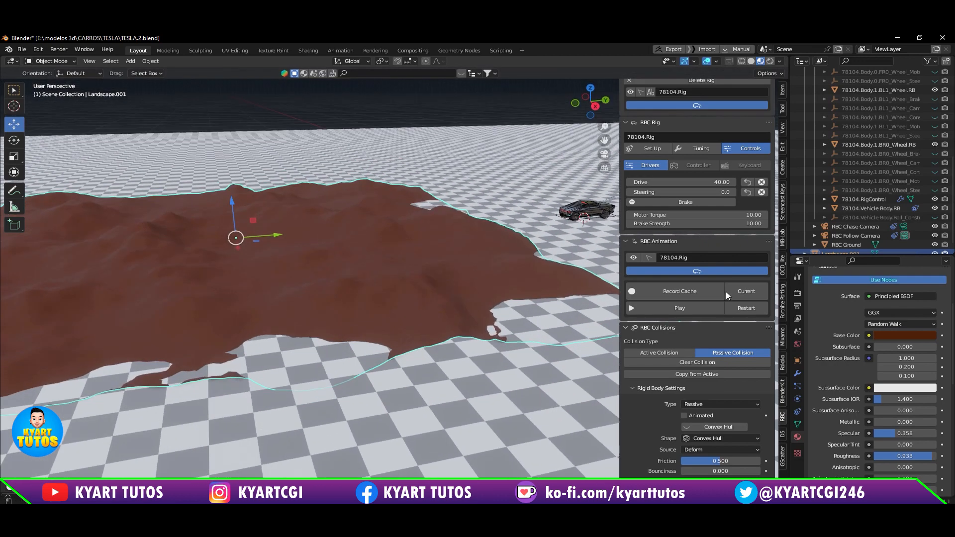
Step: Play the car's drive onto the terrain to frame 77, pause, and inspect its wheels against the ground up close
{"action": "left_click", "coordinate": [692, 314]}
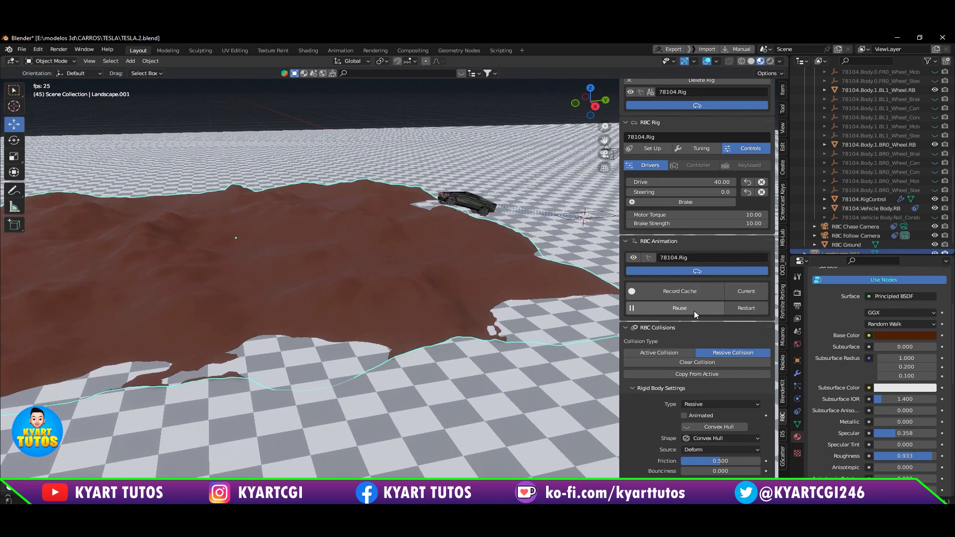
{"action": "left_click", "coordinate": [694, 312]}
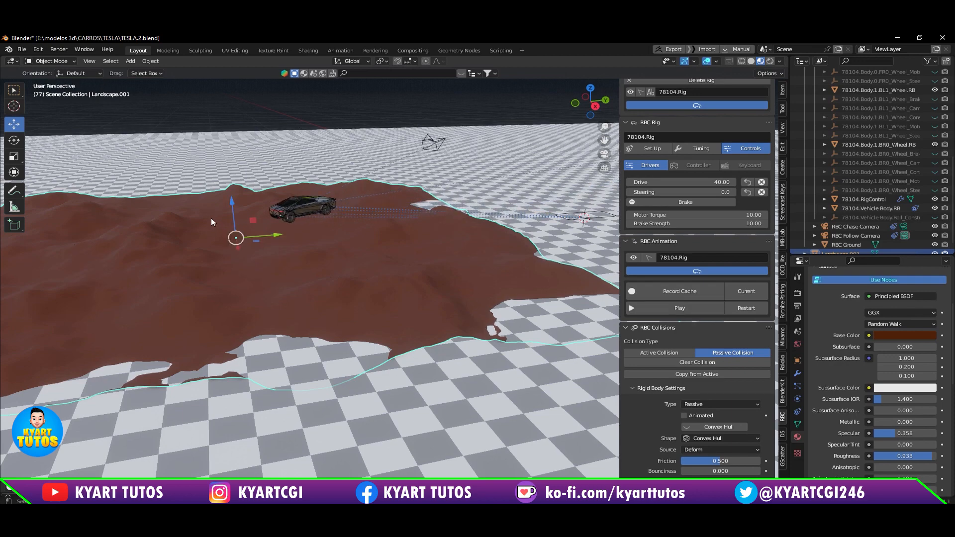
{"action": "scroll", "coordinate": [239, 229], "scroll_direction": "up", "scroll_amount": 1}
{"action": "scroll", "coordinate": [296, 239], "scroll_direction": "up", "scroll_amount": 2}
{"action": "scroll", "coordinate": [315, 220], "scroll_direction": "up", "scroll_amount": 2}
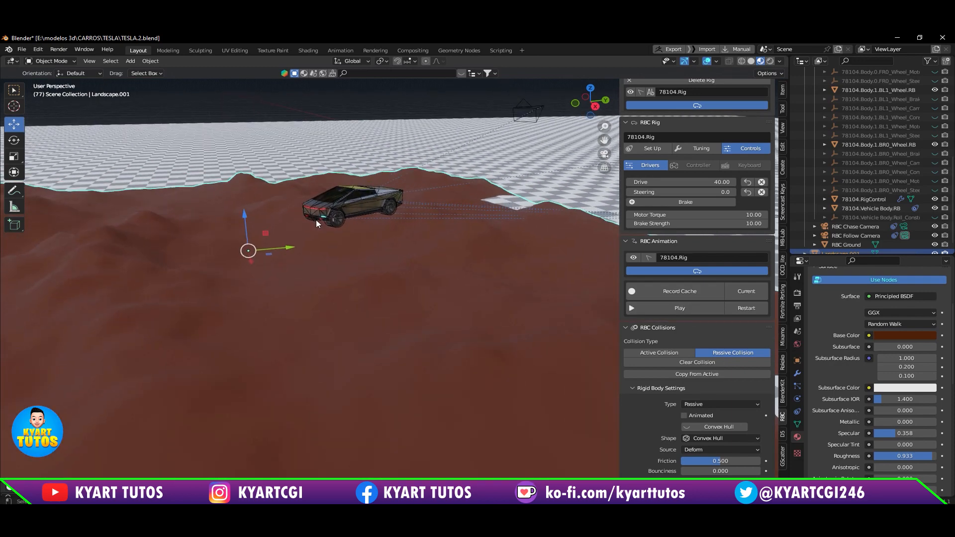
{"action": "middle_click_drag", "start_coordinate": [316, 219], "coordinate": [344, 240]}
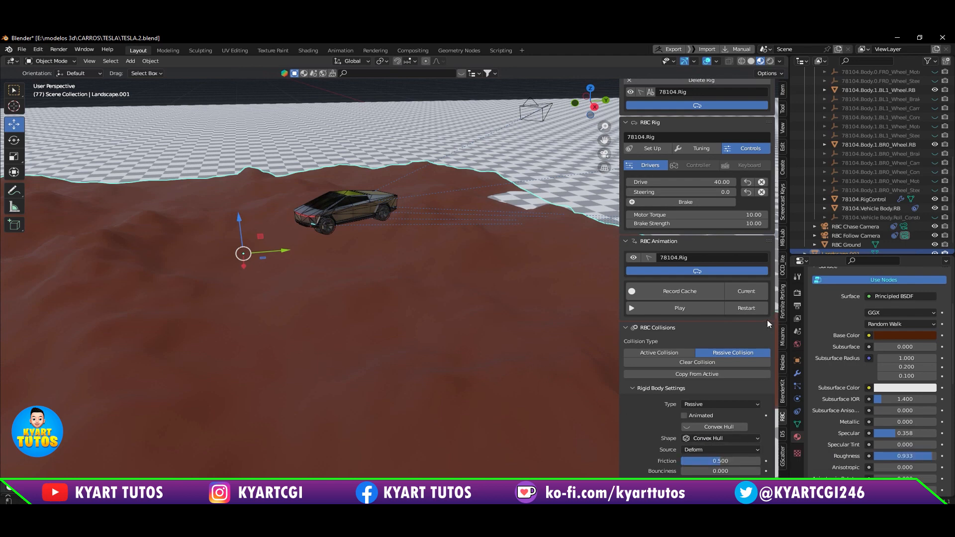
Step: Restart the simulation and set the terrain's rigid body collision shape to Mesh
{"action": "left_click", "coordinate": [748, 309]}
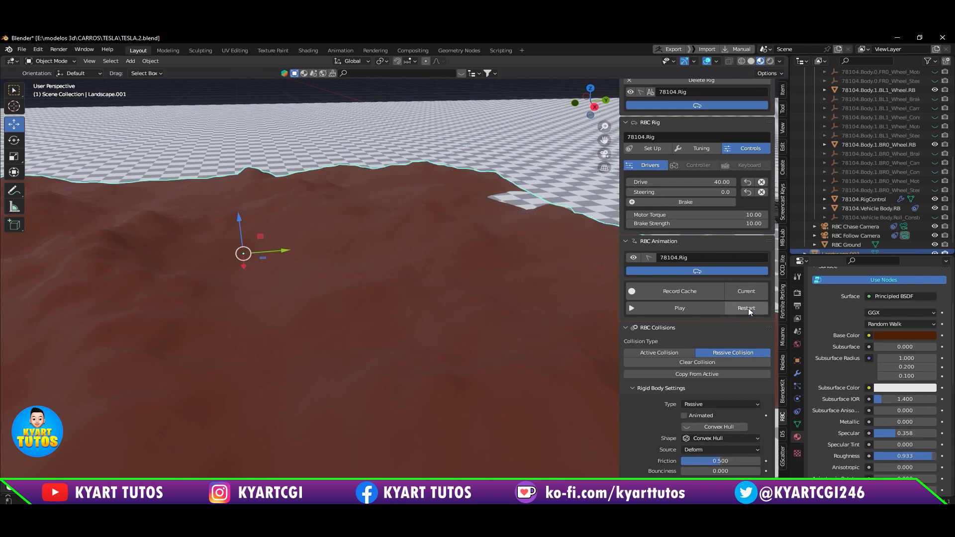
{"action": "left_click", "coordinate": [736, 438]}
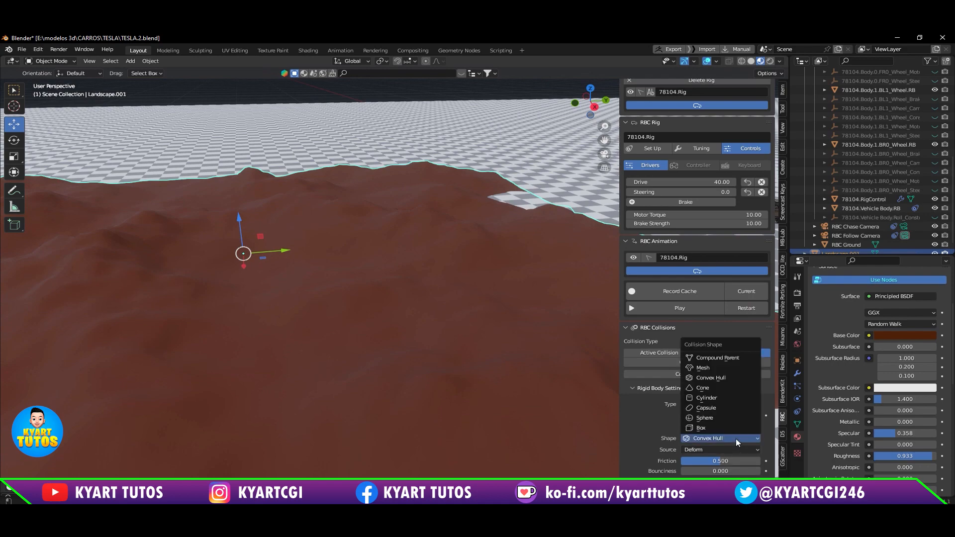
{"action": "left_click", "coordinate": [717, 368]}
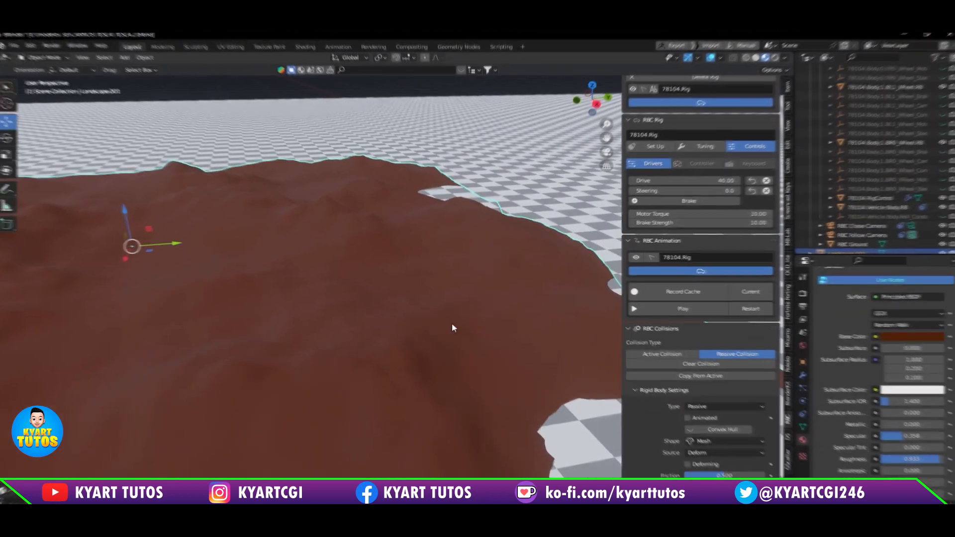
Step: Set the car rig's Drive to 20
{"action": "double_click", "coordinate": [684, 181]}
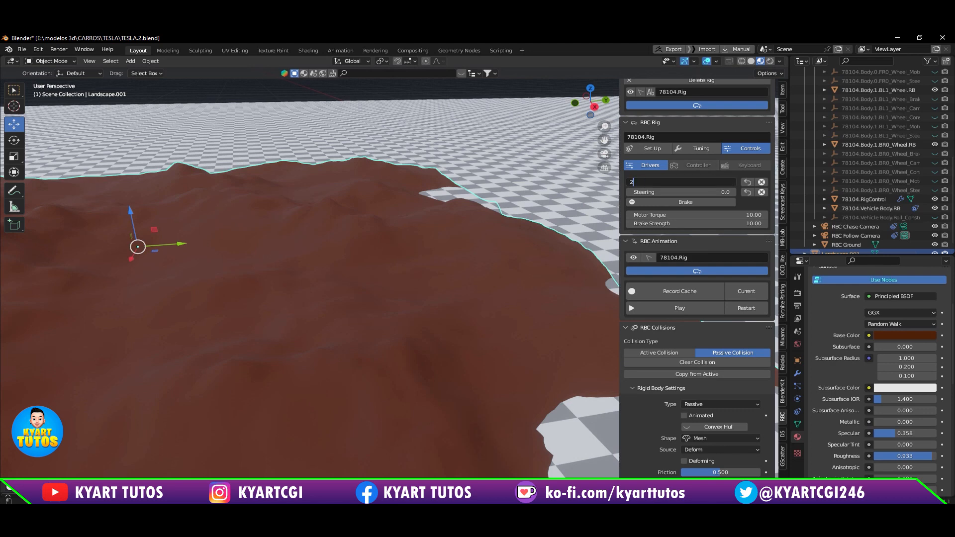
{"action": "type", "text": "20"}
{"action": "key", "text": "Return"}
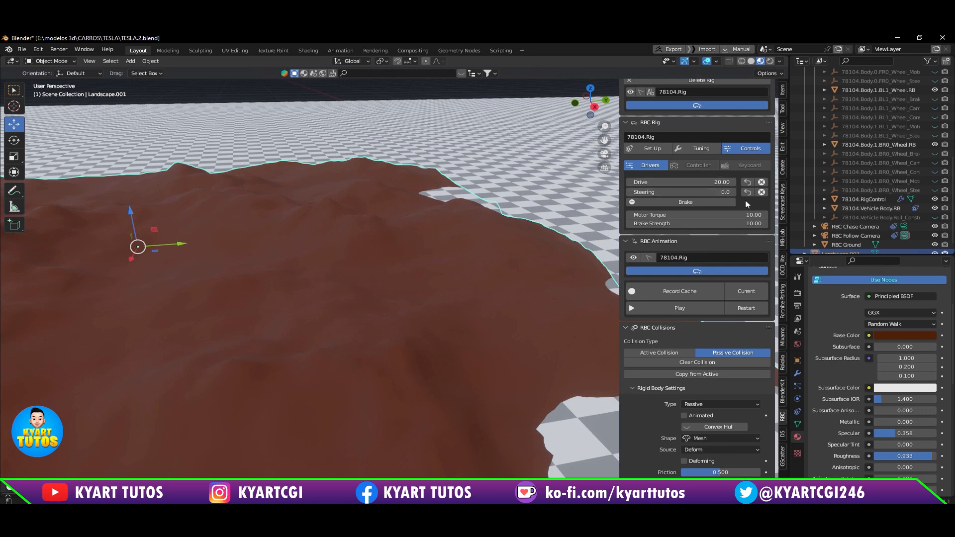
Step: Set the car rig's Motor Torque to 5 and narrow the sidebar to widen the 3D view
{"action": "double_click", "coordinate": [751, 214]}
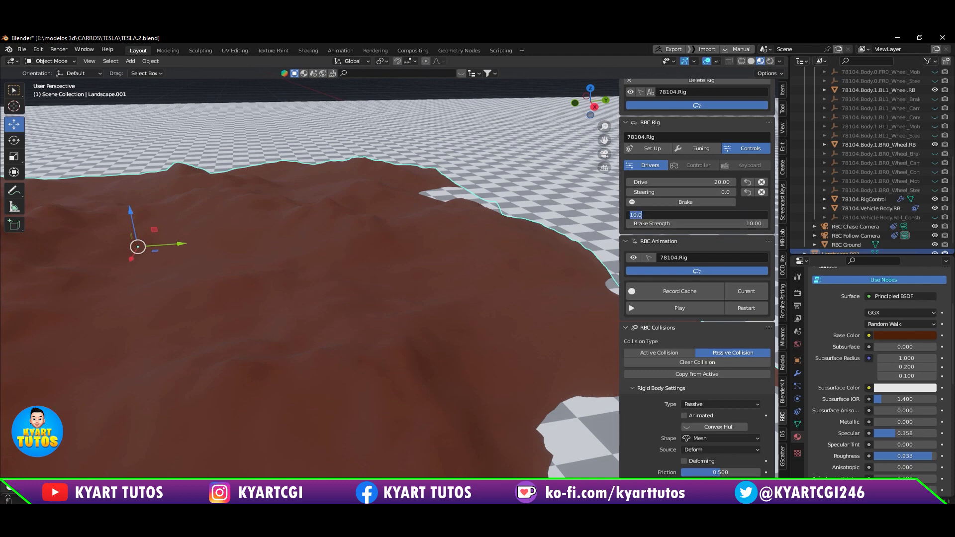
{"action": "type", "text": "5"}
{"action": "key", "text": "Return"}
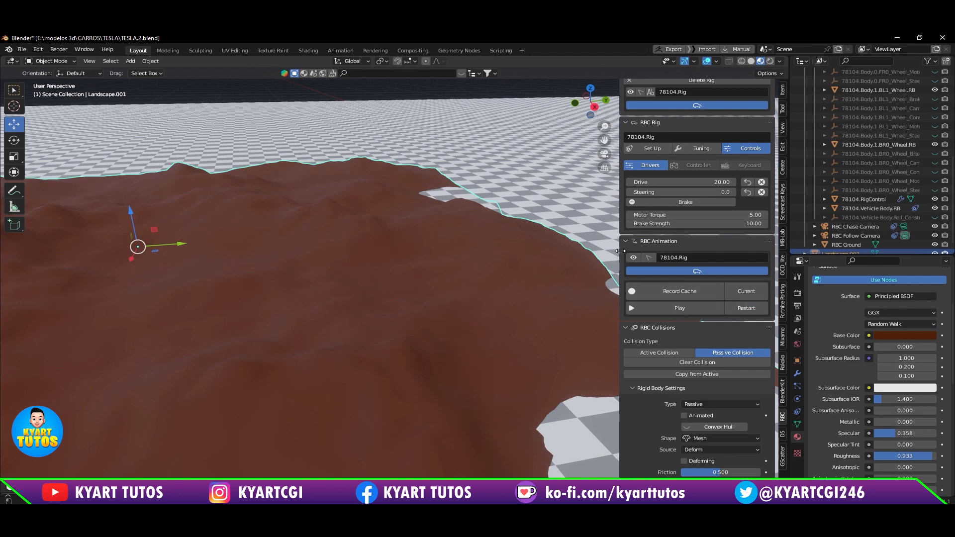
{"action": "left_click_drag", "start_coordinate": [626, 250], "coordinate": [699, 253]}
Step: Play the drive simulation, follow the car across the whole terrain, and restart the simulation from the beginning
{"action": "middle_click_drag", "start_coordinate": [549, 293], "coordinate": [506, 279], "text": "shift"}
{"action": "scroll", "coordinate": [503, 275], "scroll_direction": "up", "scroll_amount": 1}
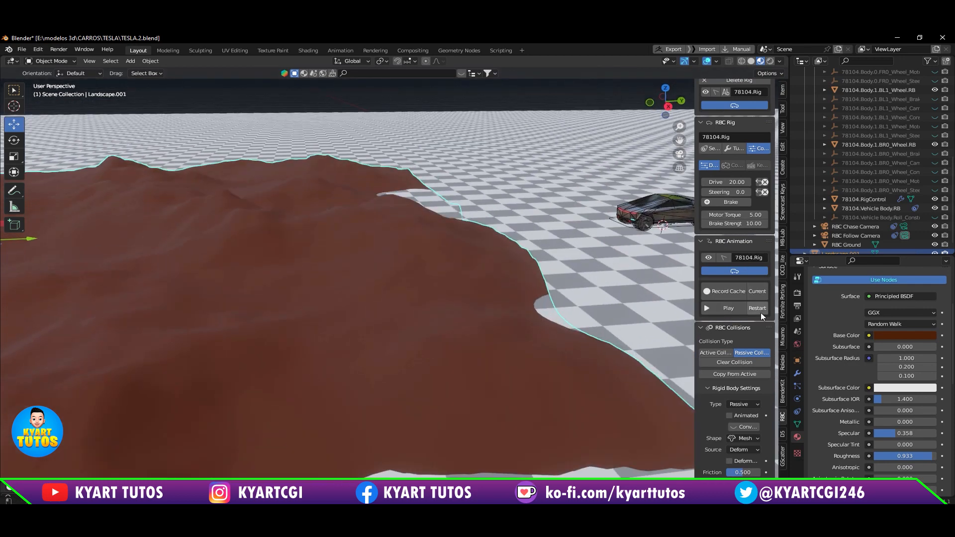
{"action": "left_click", "coordinate": [731, 310]}
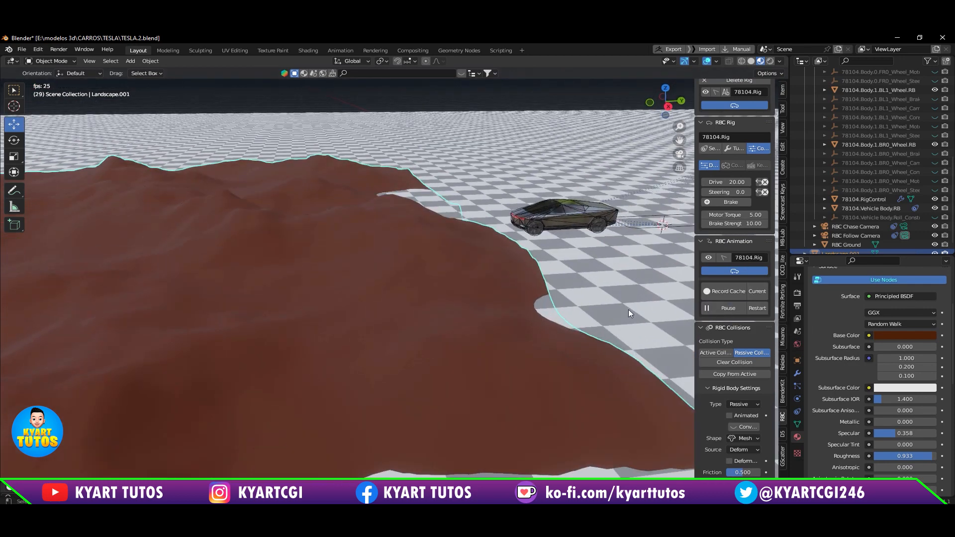
{"action": "middle_click_drag", "start_coordinate": [335, 269], "coordinate": [488, 262], "text": "shift"}
{"action": "middle_click_drag", "start_coordinate": [327, 269], "coordinate": [669, 217], "text": "shift"}
{"action": "scroll", "coordinate": [562, 284], "scroll_direction": "down", "scroll_amount": 4}
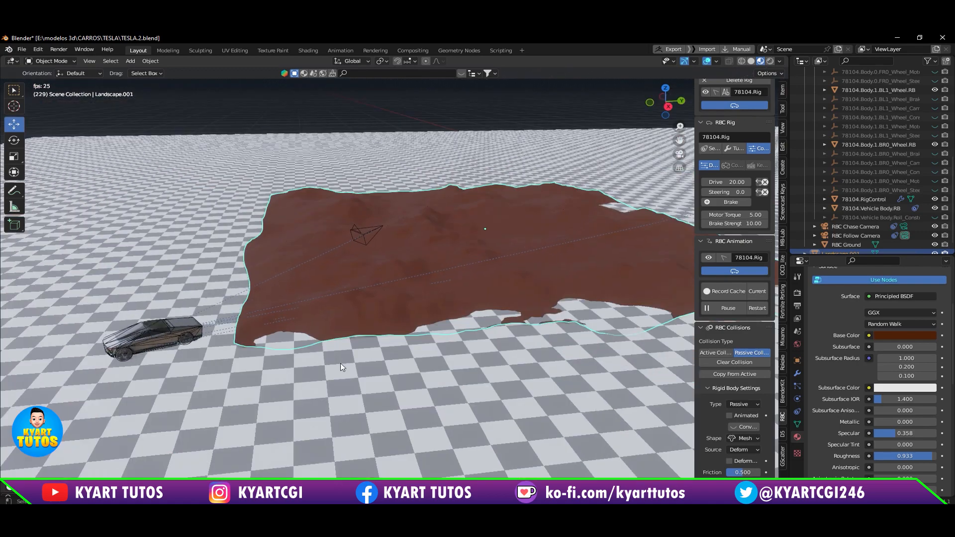
{"action": "left_click", "coordinate": [740, 308]}
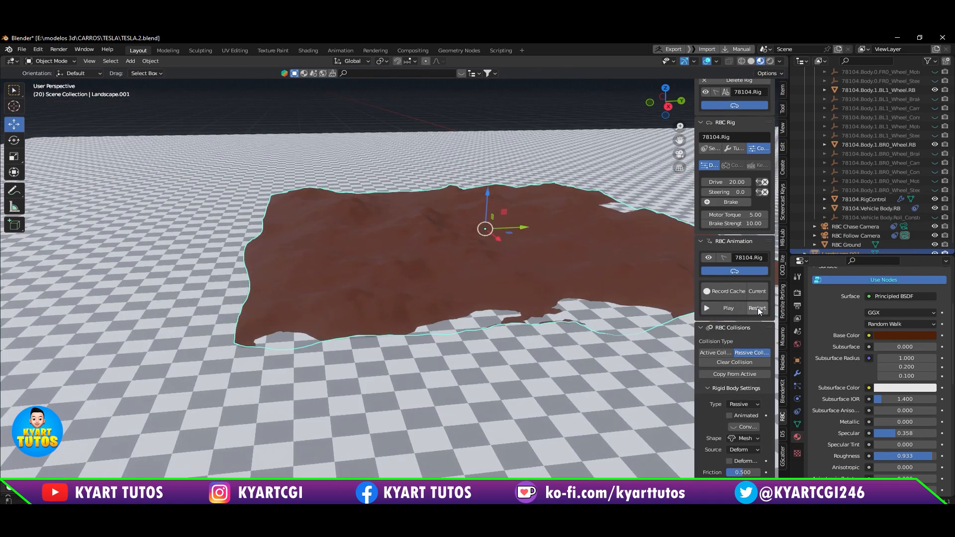
{"action": "left_click", "coordinate": [757, 309]}
Step: Set the car rig's Drive to 10
{"action": "scroll", "coordinate": [548, 238], "scroll_direction": "up", "scroll_amount": 6}
{"action": "middle_click_drag", "start_coordinate": [548, 238], "coordinate": [304, 314], "text": "shift"}
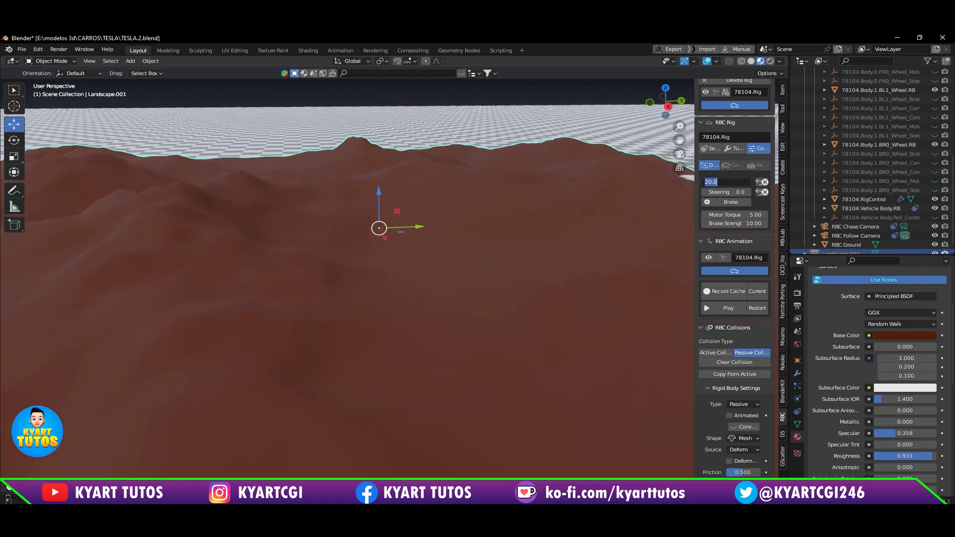
{"action": "type", "text": "0"}
{"action": "key", "text": "Return"}
{"action": "middle_click_drag", "start_coordinate": [596, 247], "coordinate": [373, 267], "text": "shift"}
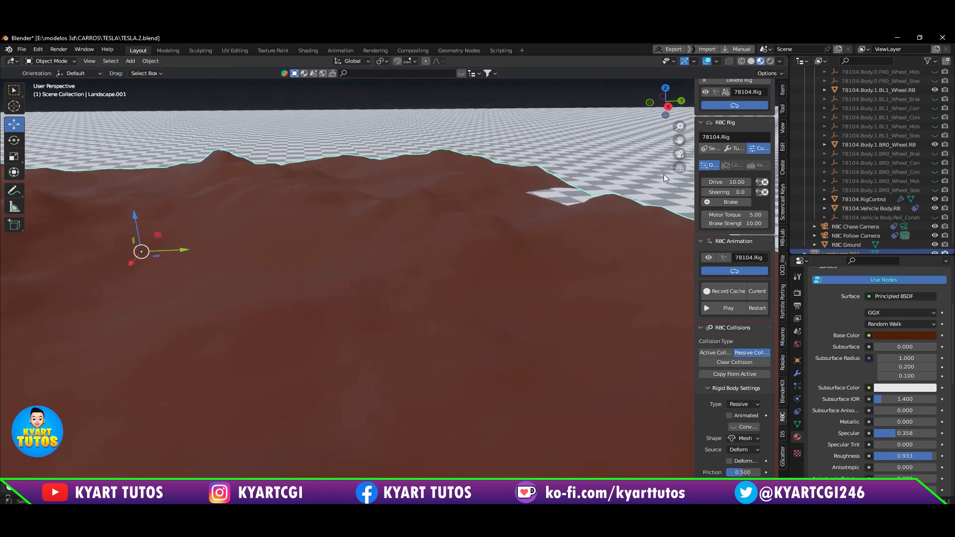
Step: Set the car rig's Drive to 8
{"action": "left_click", "coordinate": [738, 181]}
{"action": "type", "text": "8"}
{"action": "key", "text": "Return"}
Step: Play the simulation and watch from several angles how the car climbs onto and drives over the terrain
{"action": "middle_click_drag", "start_coordinate": [666, 219], "coordinate": [506, 193], "text": "shift"}
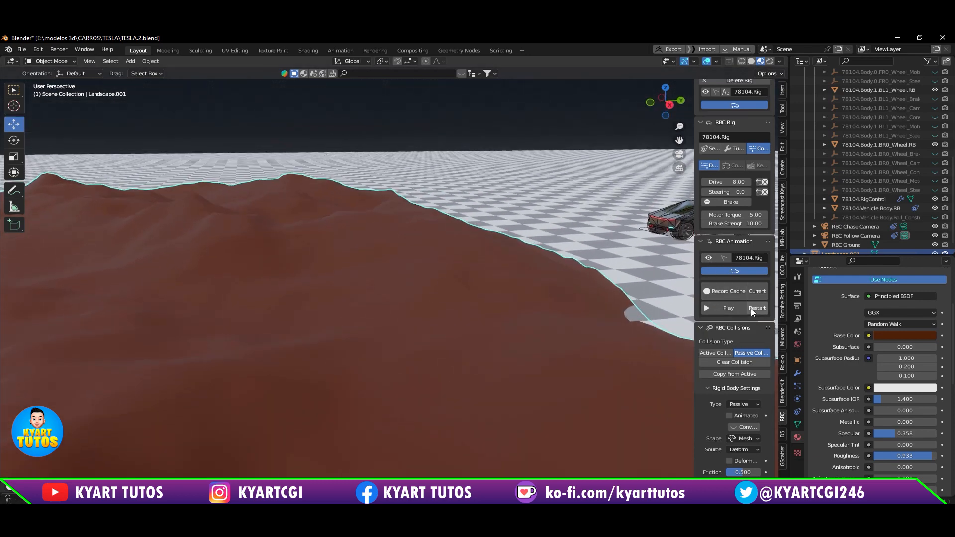
{"action": "left_click", "coordinate": [738, 307]}
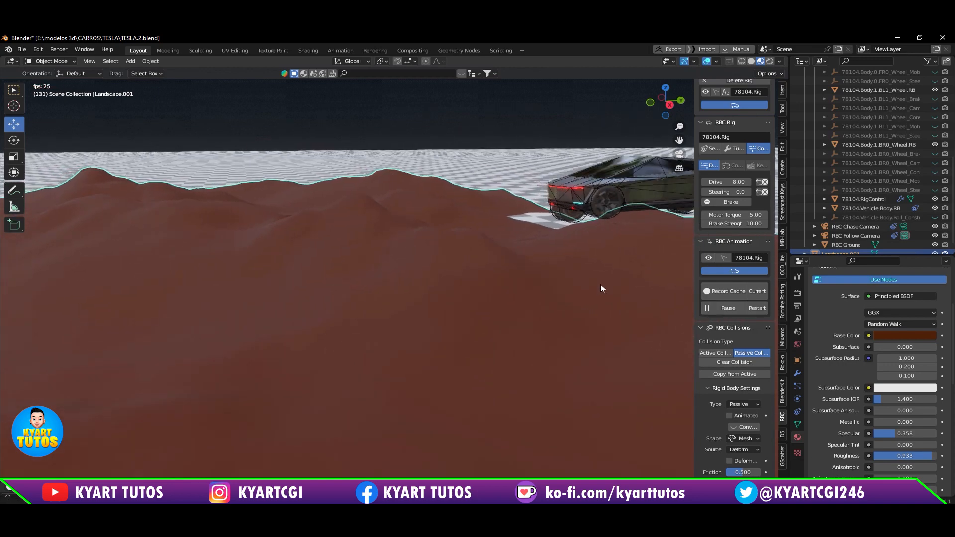
{"action": "middle_click_drag", "start_coordinate": [450, 293], "coordinate": [496, 314]}
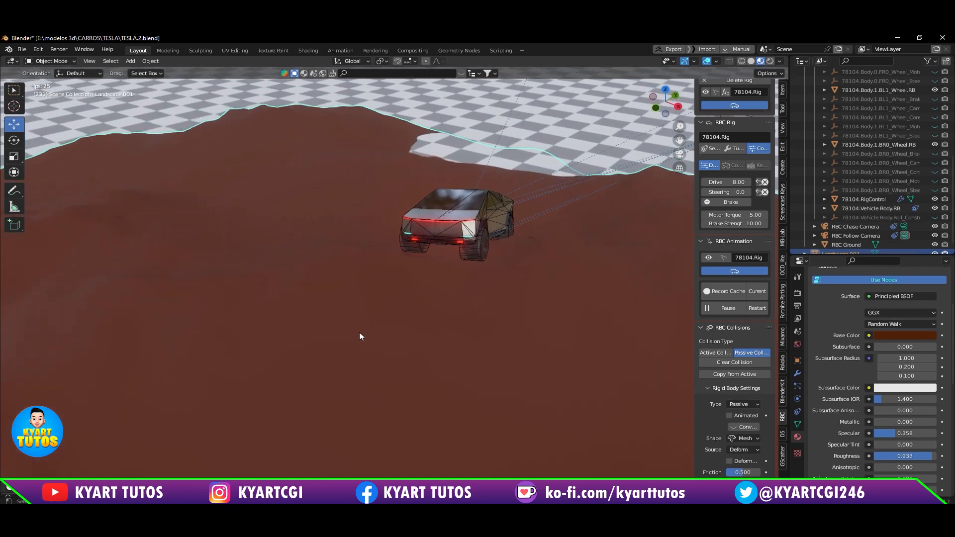
{"action": "scroll", "coordinate": [539, 289], "scroll_direction": "down", "scroll_amount": 3}
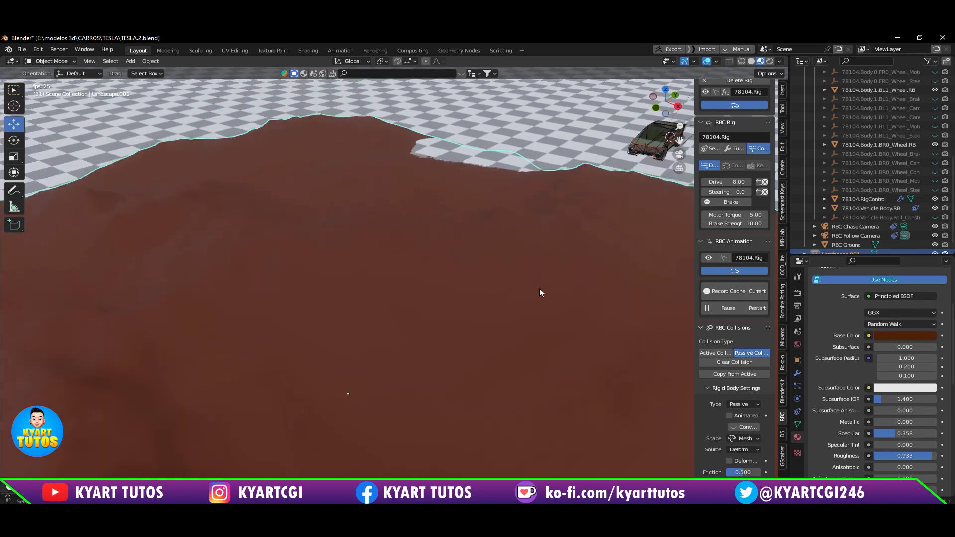
{"action": "middle_click_drag", "start_coordinate": [524, 298], "coordinate": [439, 307]}
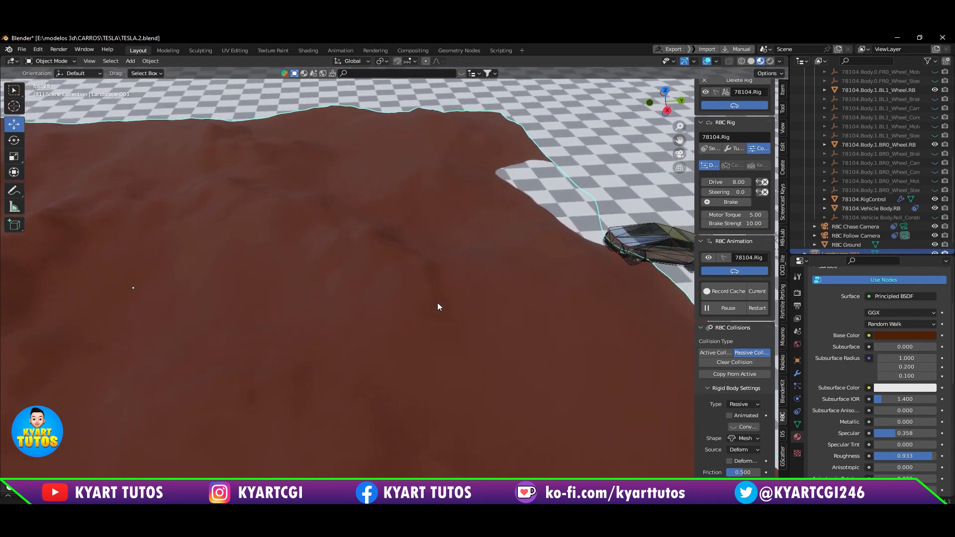